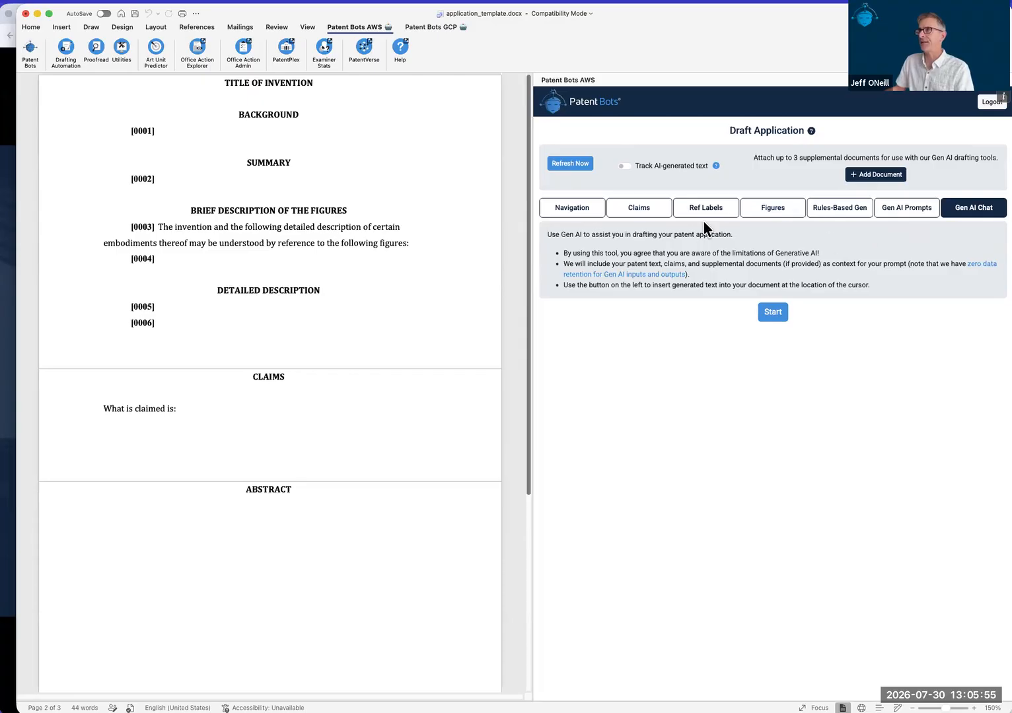
- Look over the Rules-Based Gen, Gen AI Prompts and Gen AI Chat drafting tools
click(865, 212)
click(902, 213)
click(957, 213)
click(910, 213)
click(849, 213)
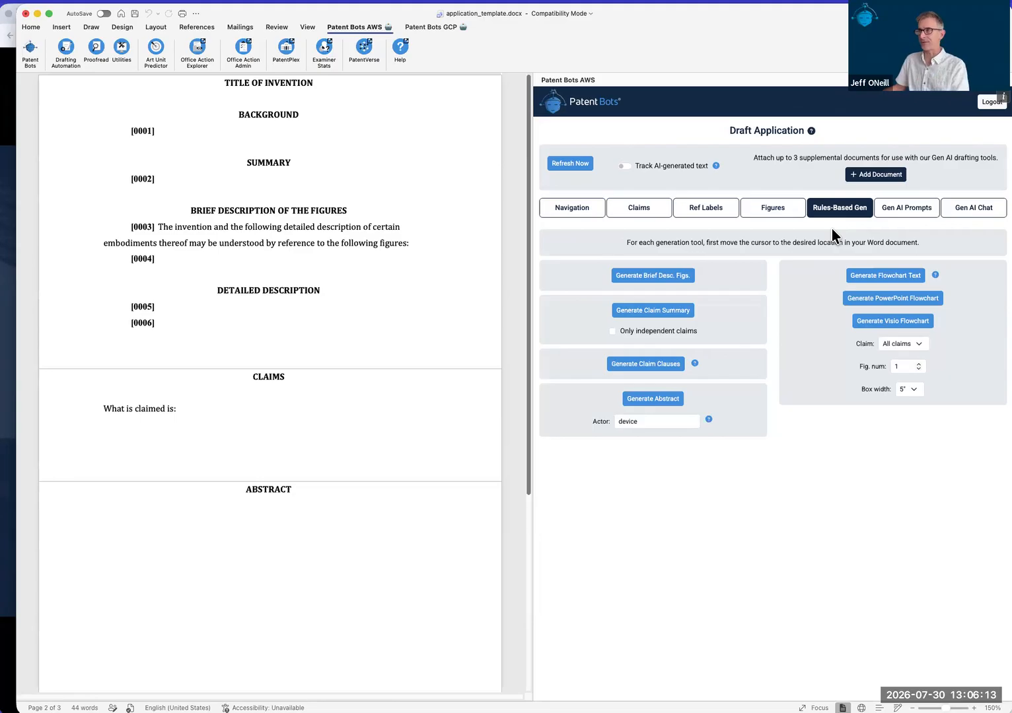
click(896, 222)
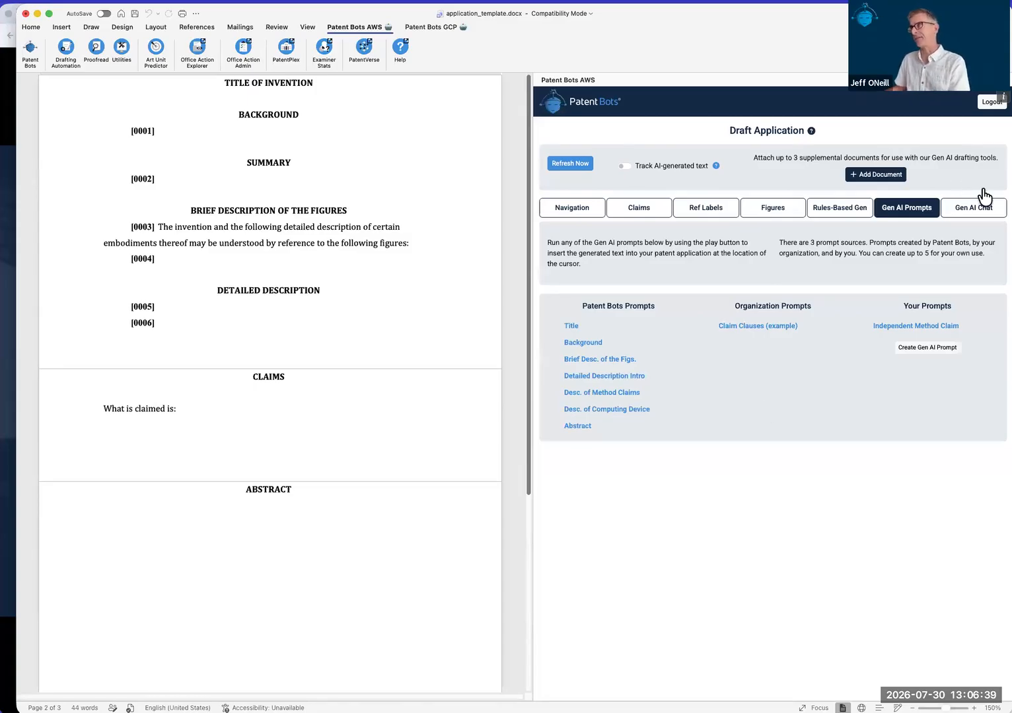
- Start a Gen AI Chat for the application template and review its assessment and suggested next steps
click(971, 209)
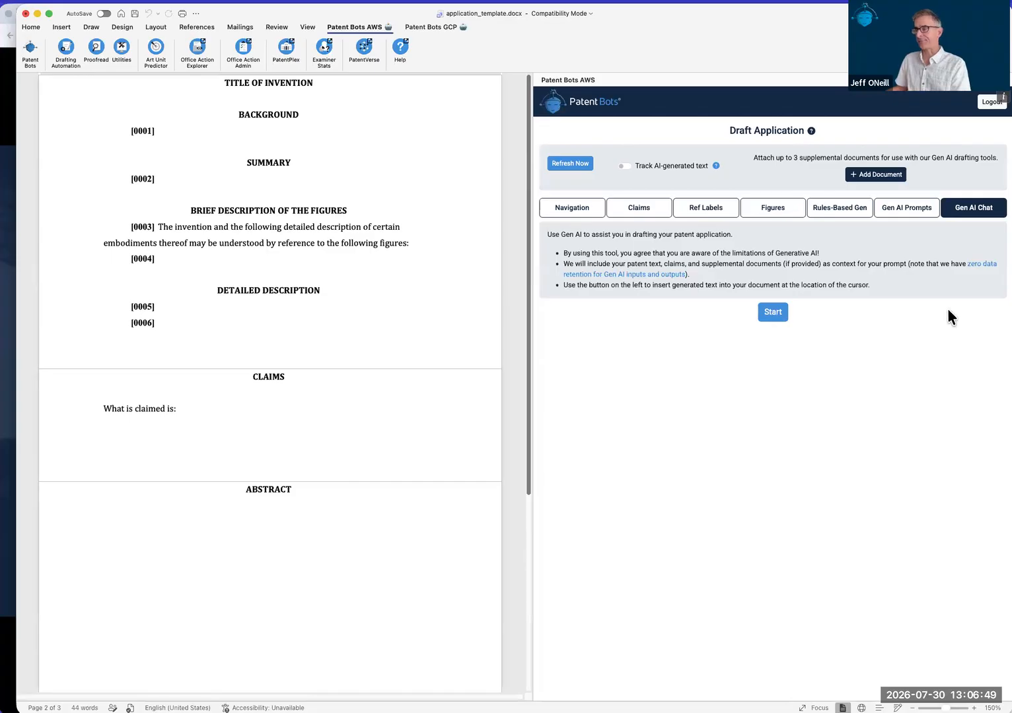
click(773, 313)
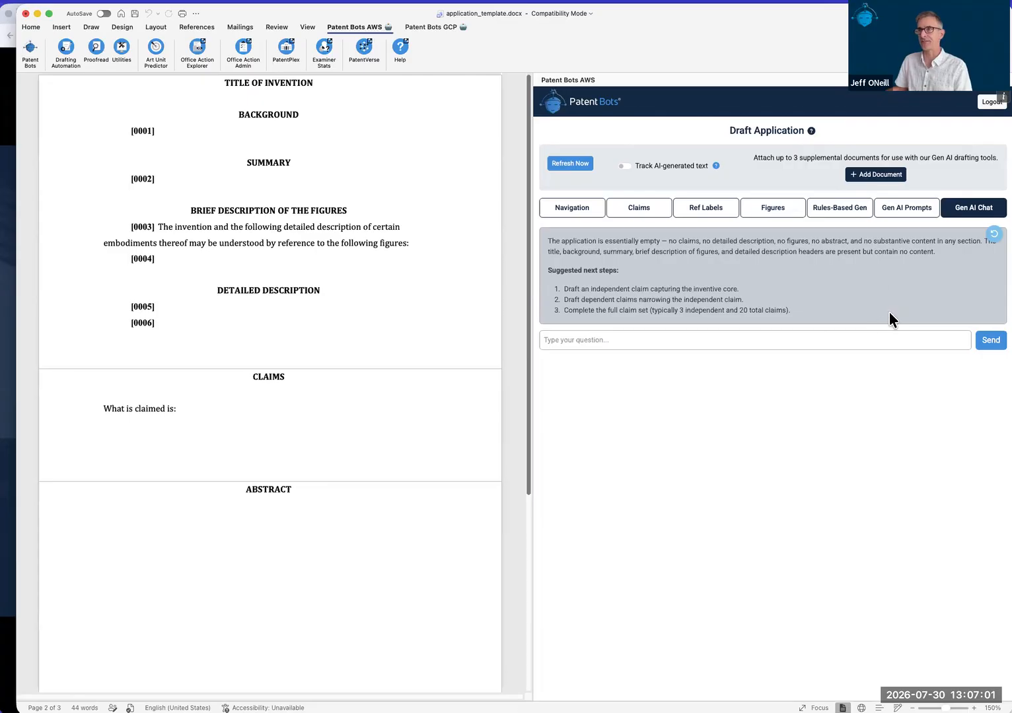
drag(549, 240, 660, 239)
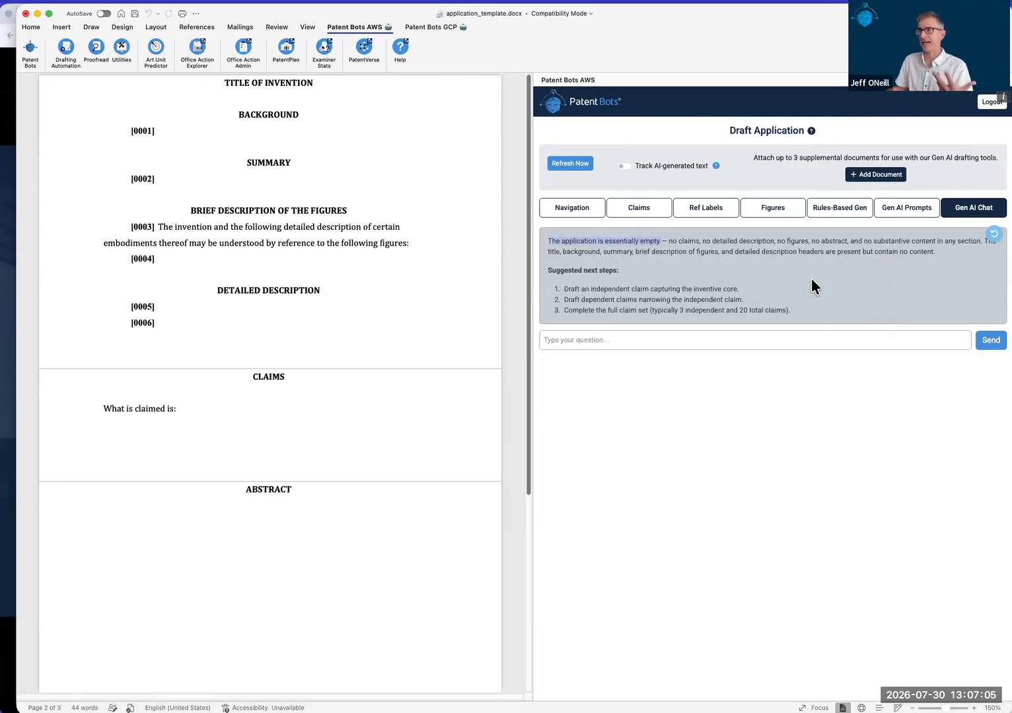
triple_click(669, 288)
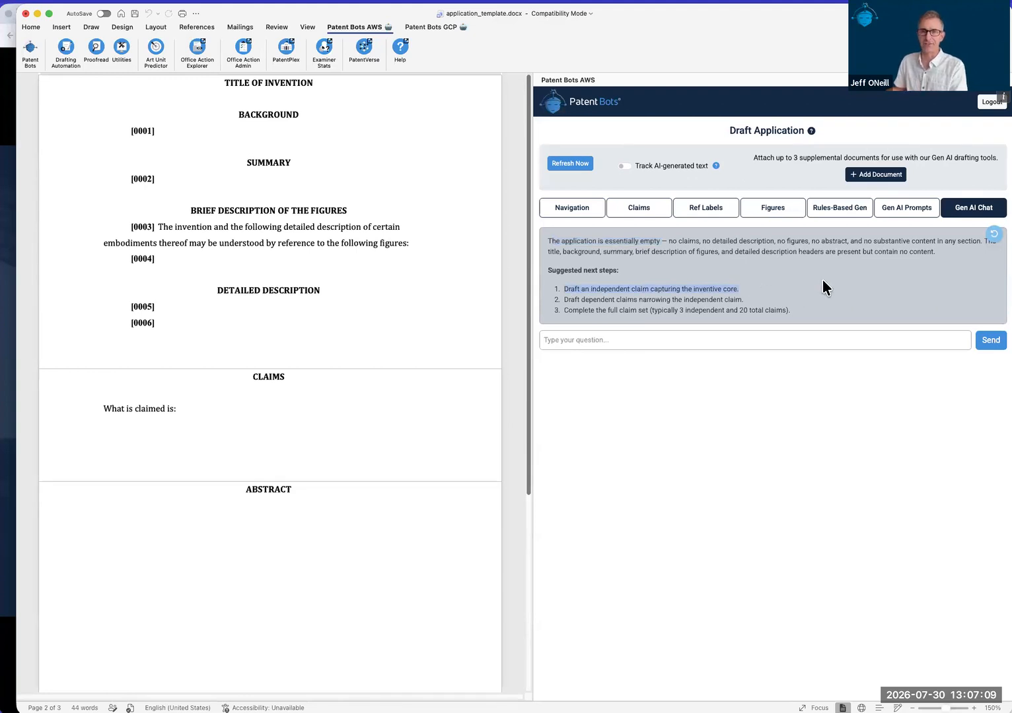
click(878, 291)
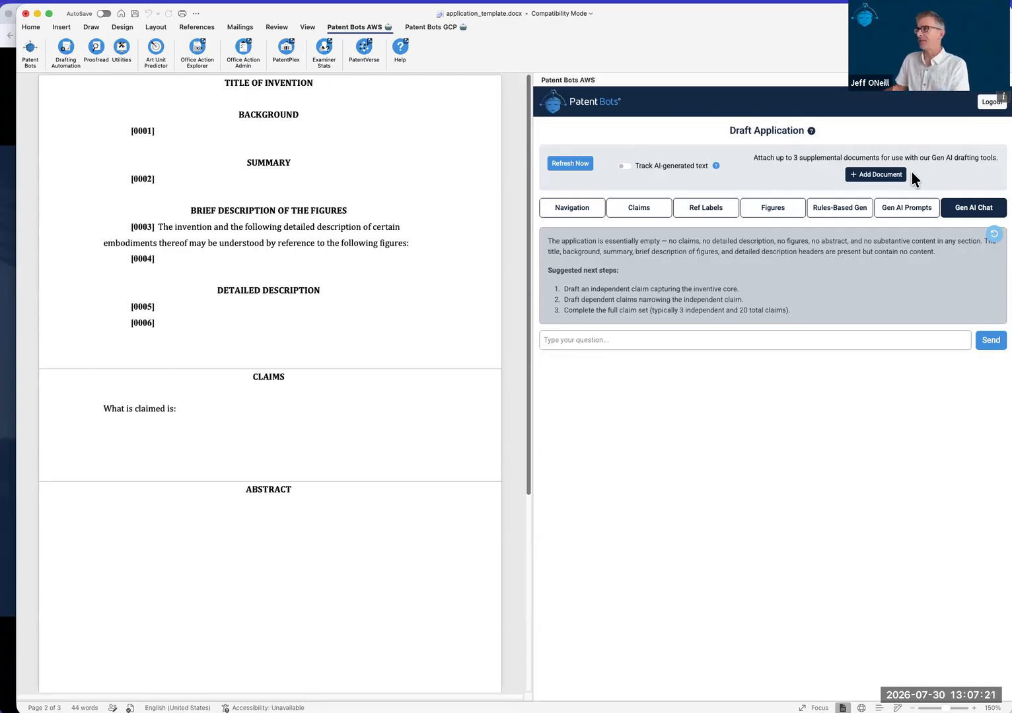
- Attach invention_disclosure.docx as a supplemental document of type Invention Disclosure
click(865, 176)
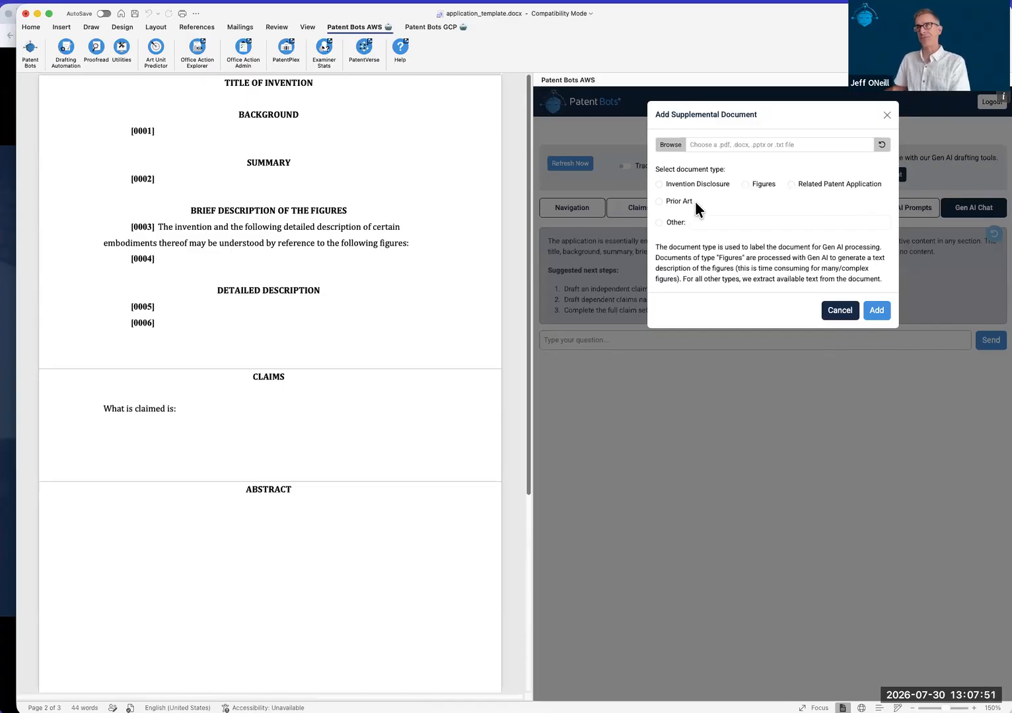
click(729, 222)
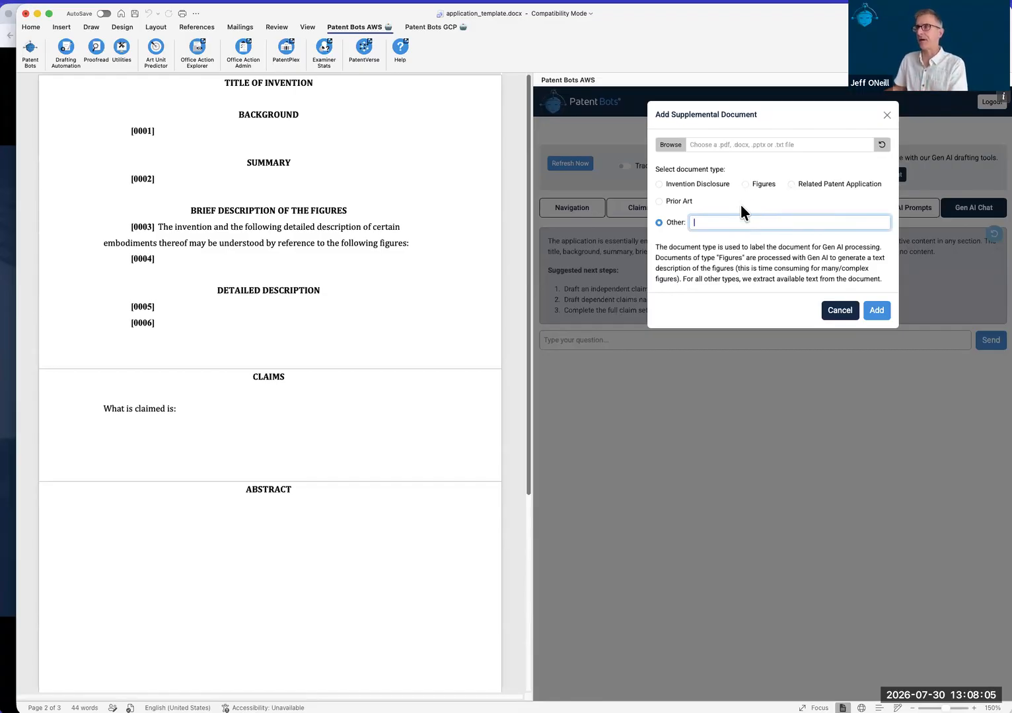
click(682, 143)
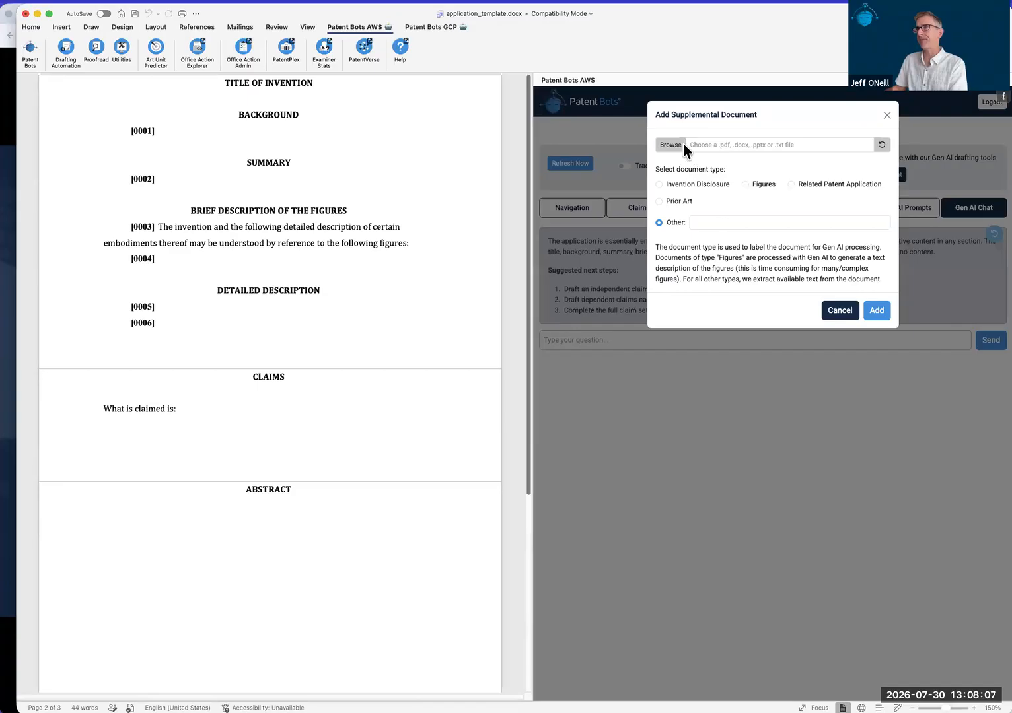
click(669, 143)
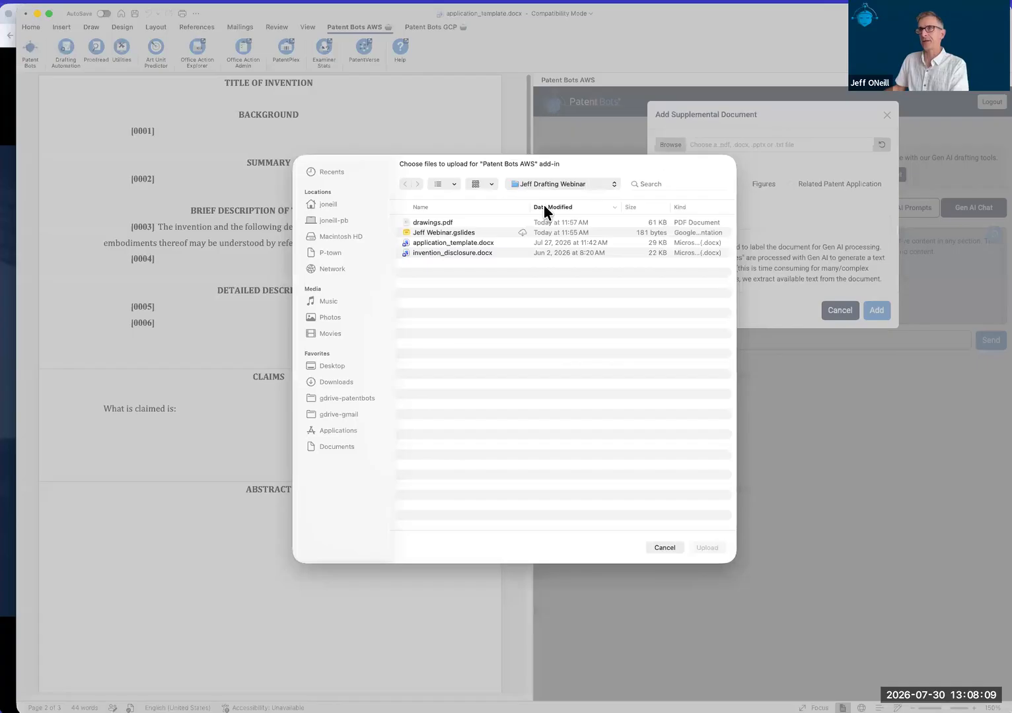
double_click(462, 252)
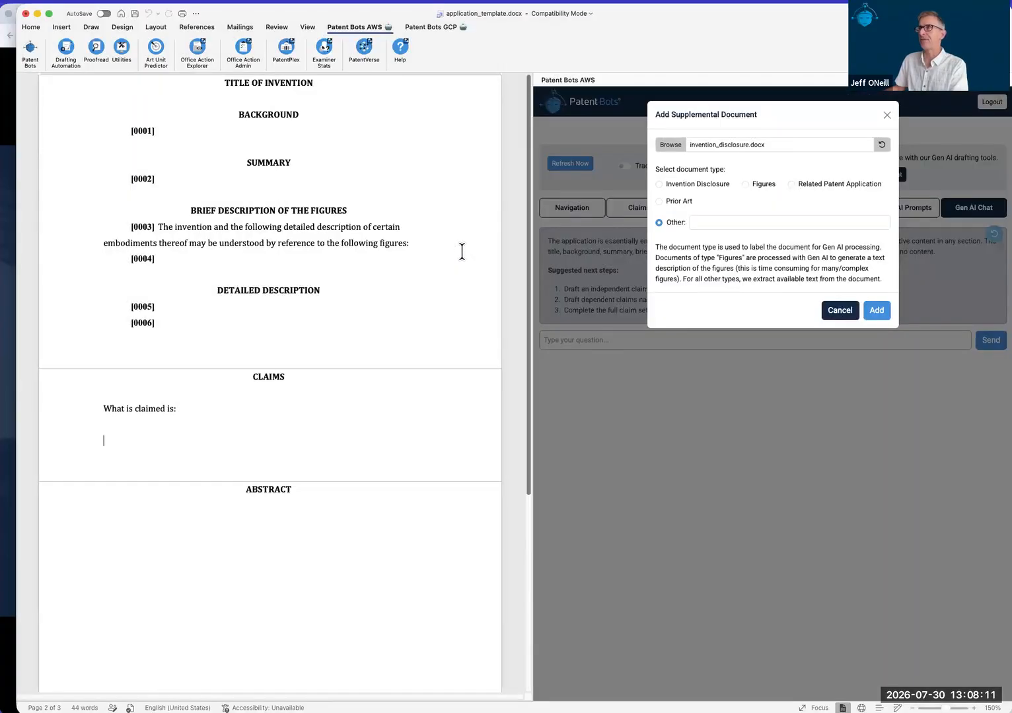
click(660, 184)
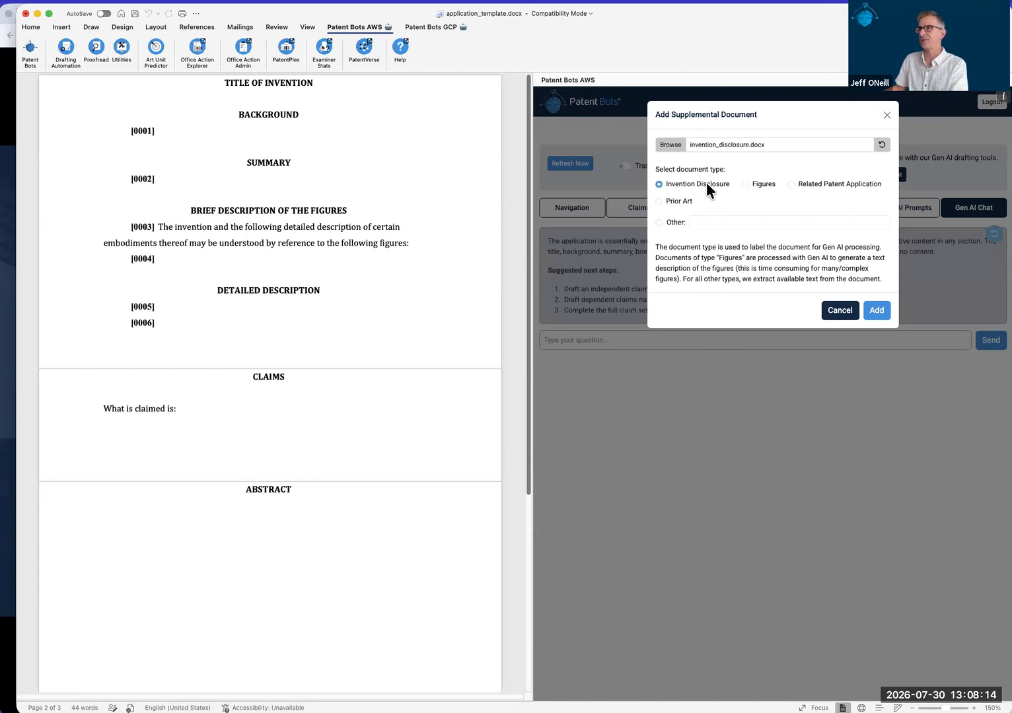
click(878, 313)
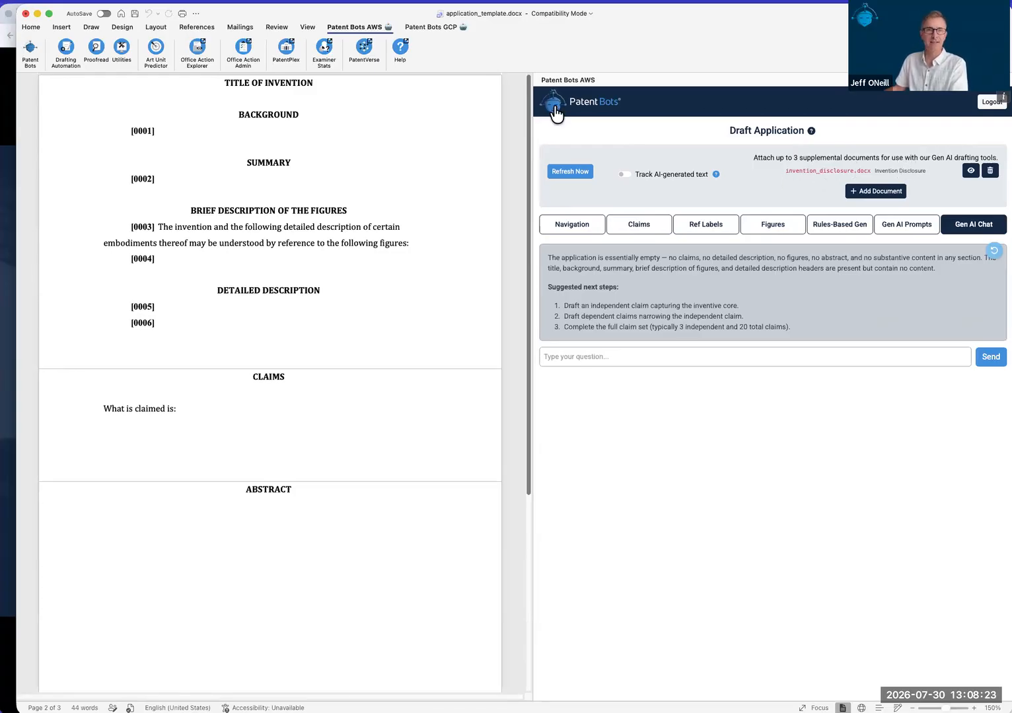
- Read through the invention_disclosure.docx file in its own window and return to the application template
drag(2, 141, 434, 86)
key(ctrl+alt+Left)
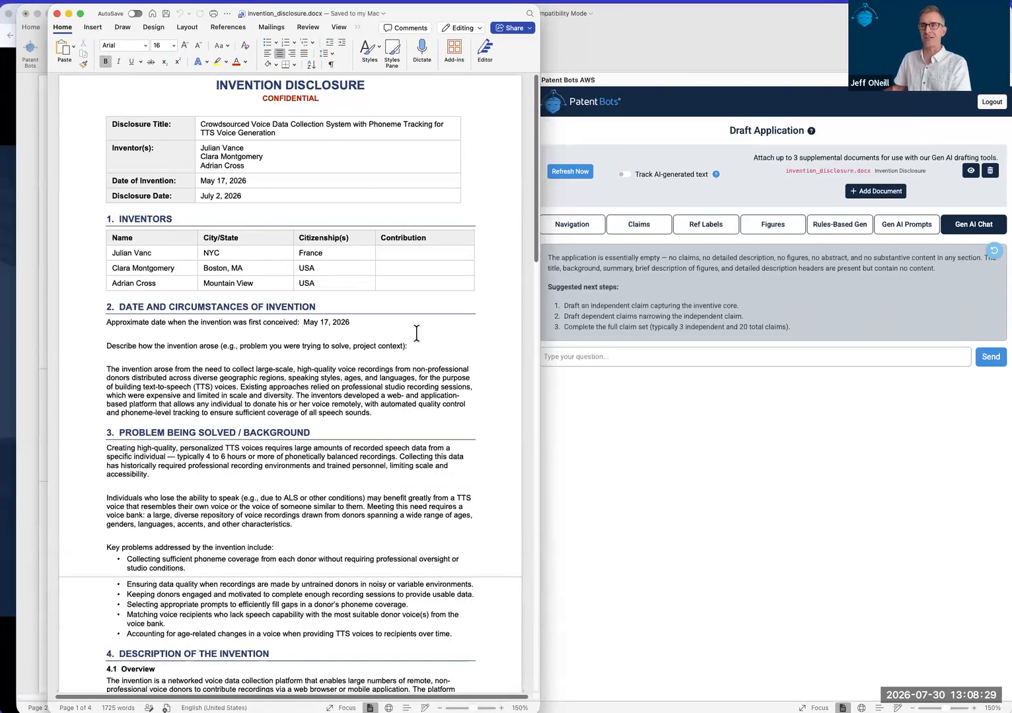
scroll(380, 469, down, 15)
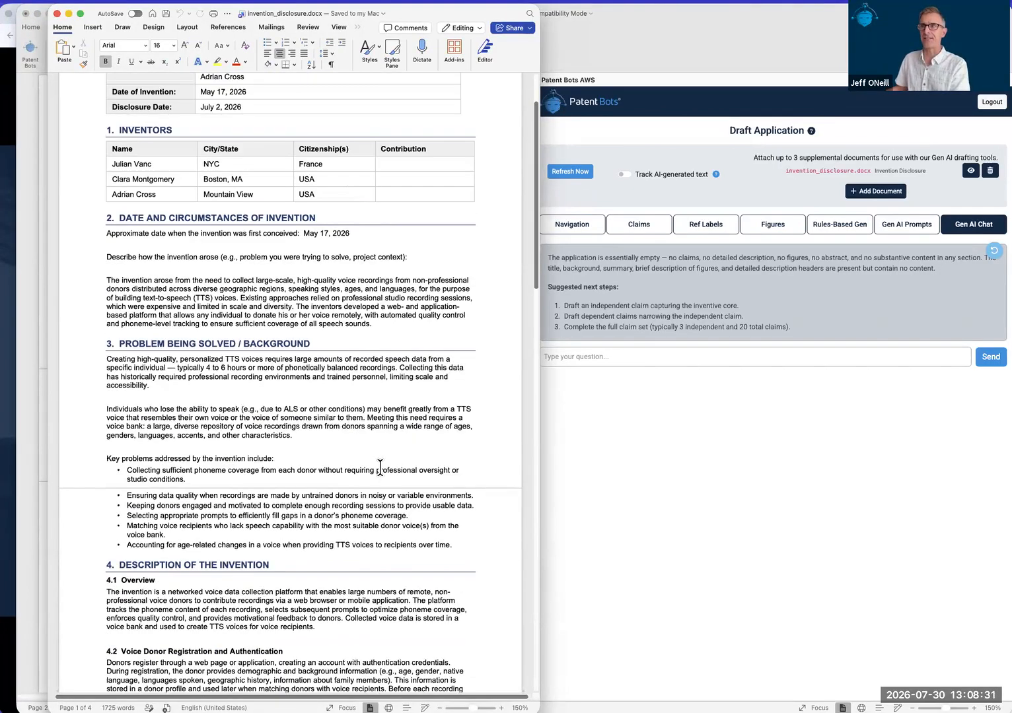
scroll(379, 469, down, 10)
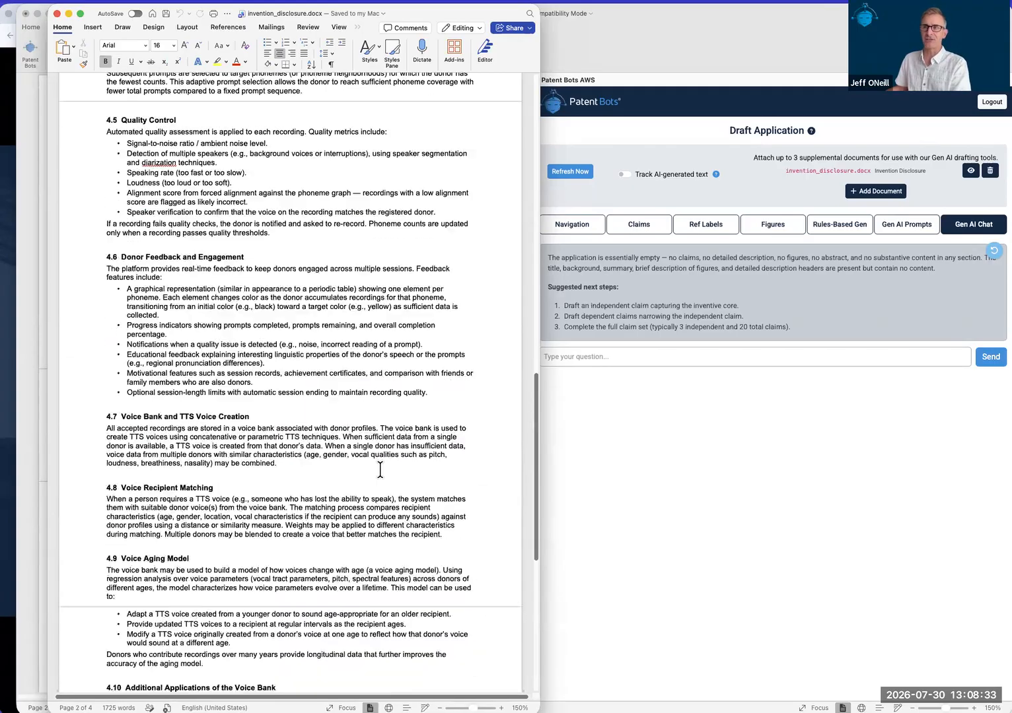
scroll(380, 469, down, 5)
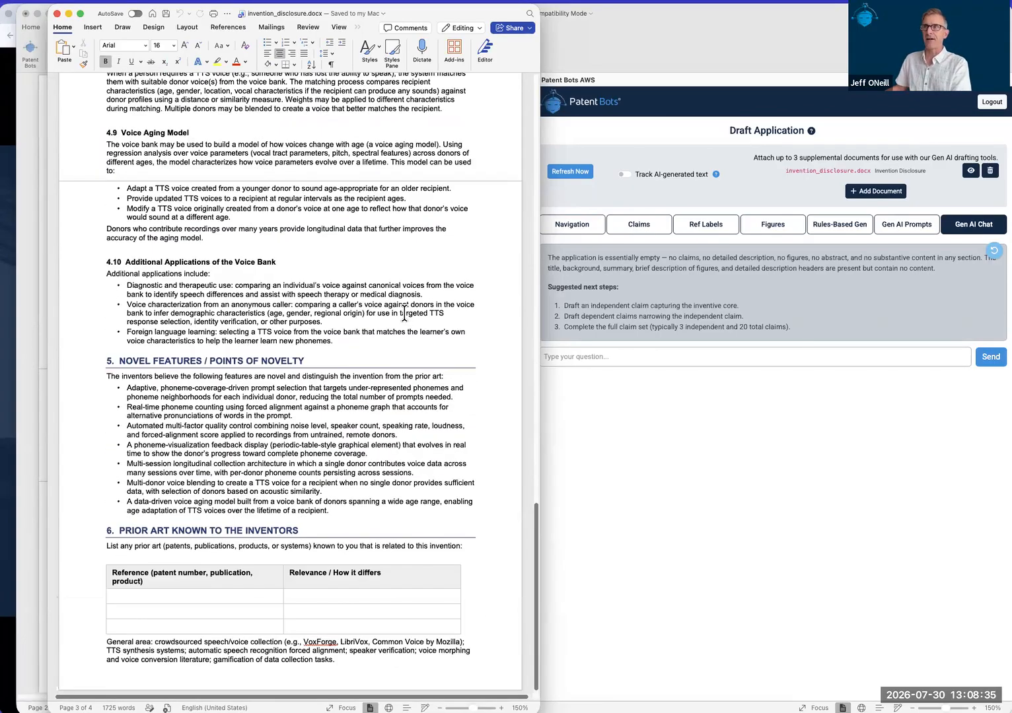
scroll(404, 316, up, 4)
scroll(403, 316, up, 6)
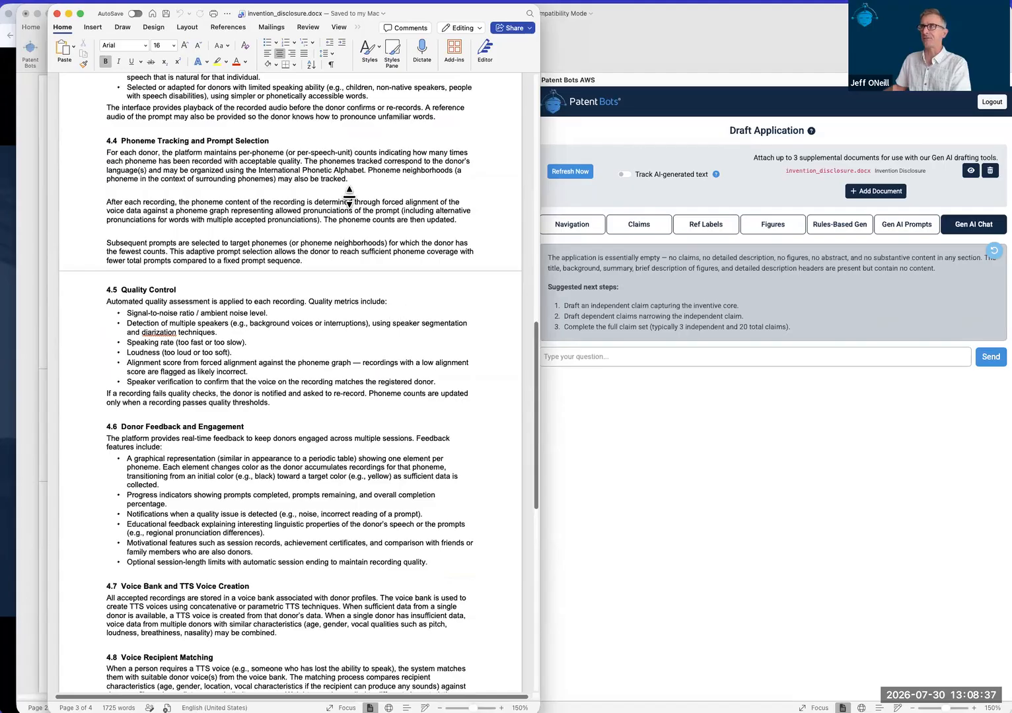
key(super+Home)
drag(451, 15, 1011, 25)
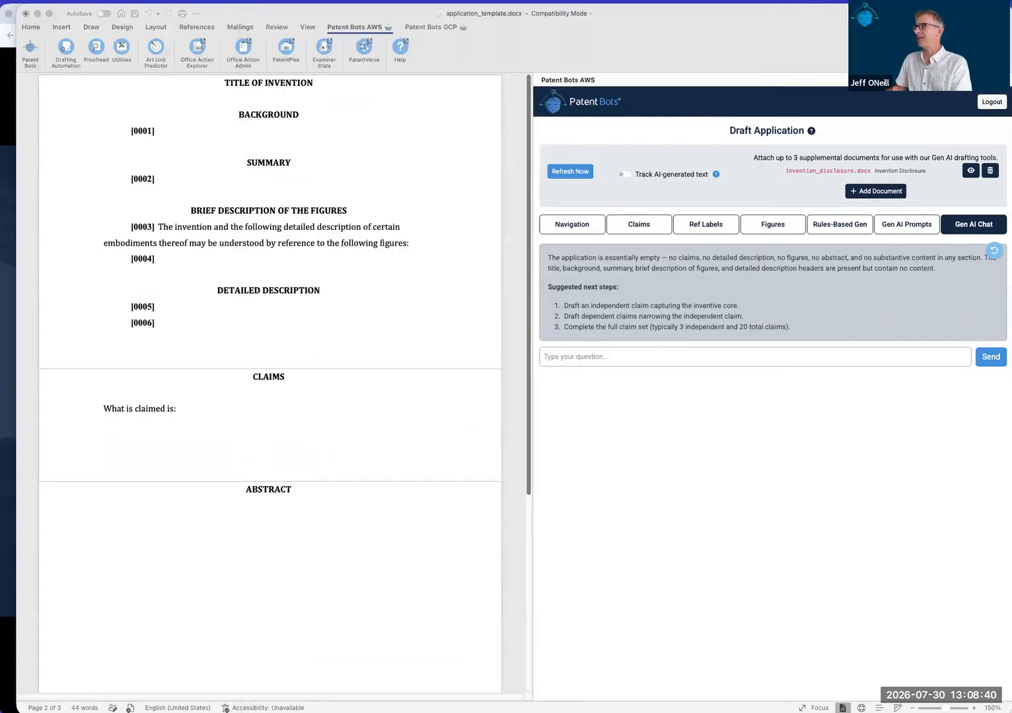
- View the text extracted from the attached invention disclosure through to its end, and close it
click(971, 171)
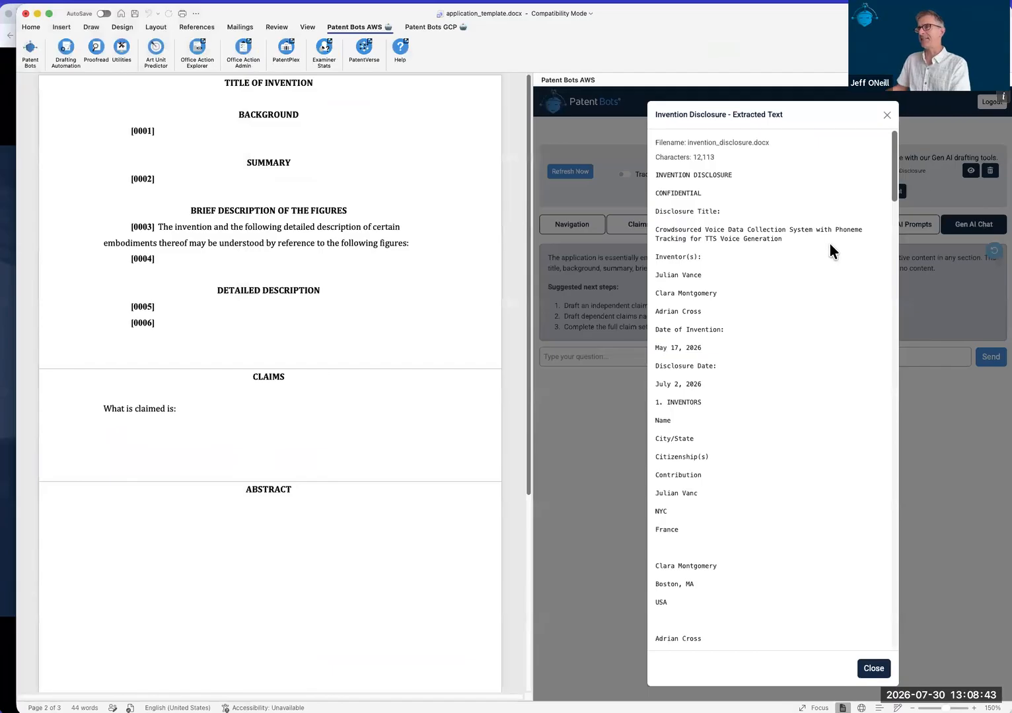
scroll(825, 243, down, 15)
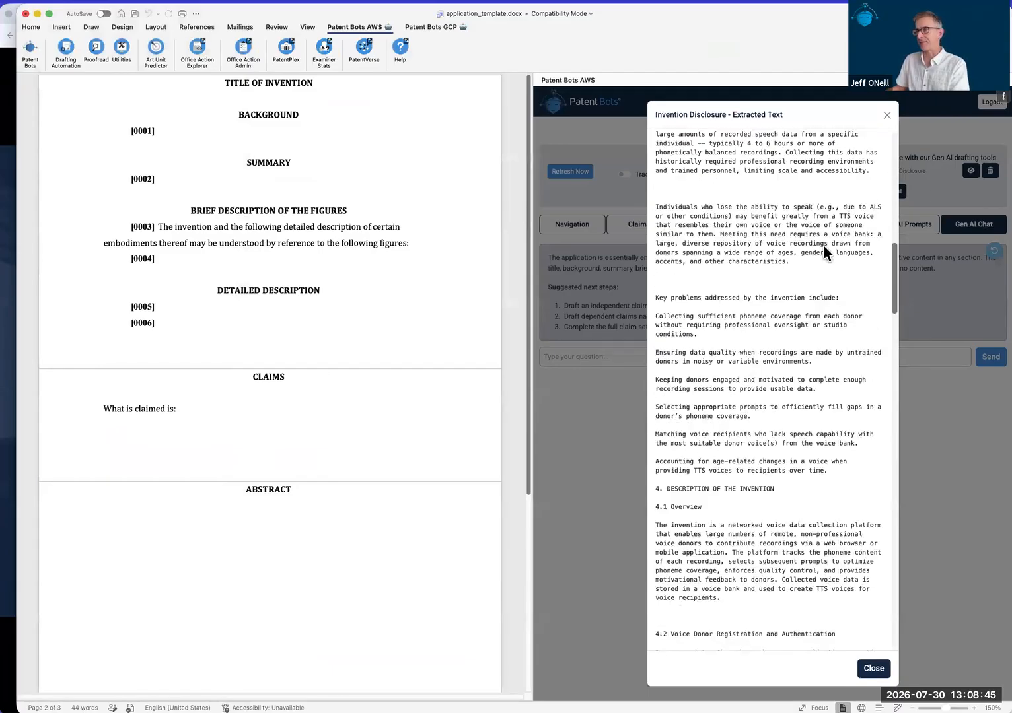
scroll(820, 252, down, 20)
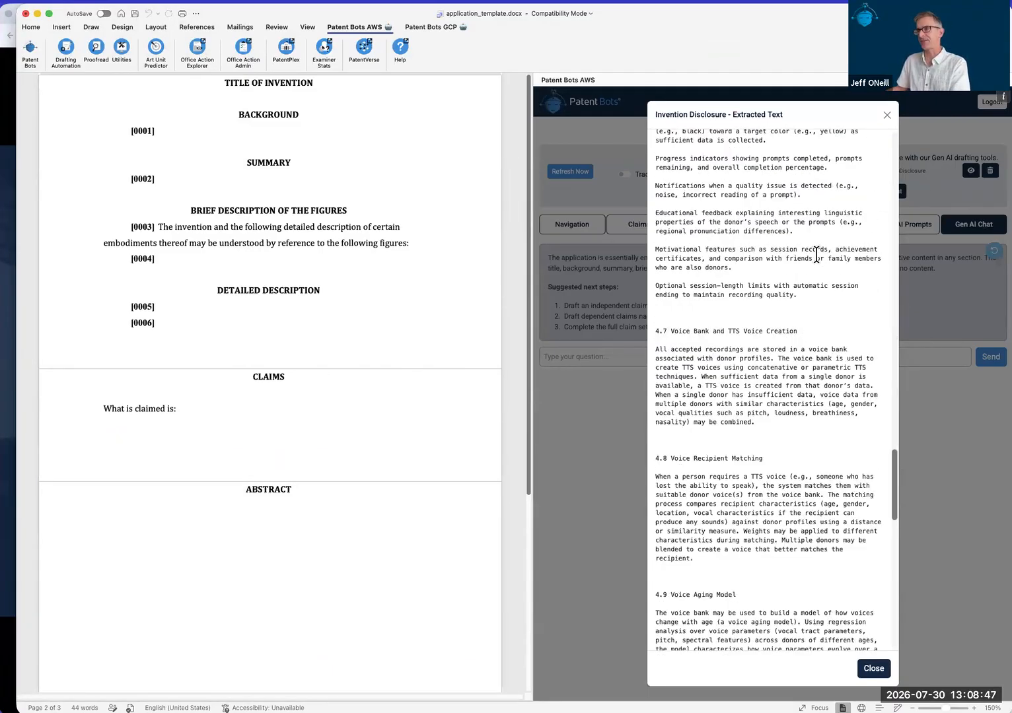
scroll(817, 257, down, 20)
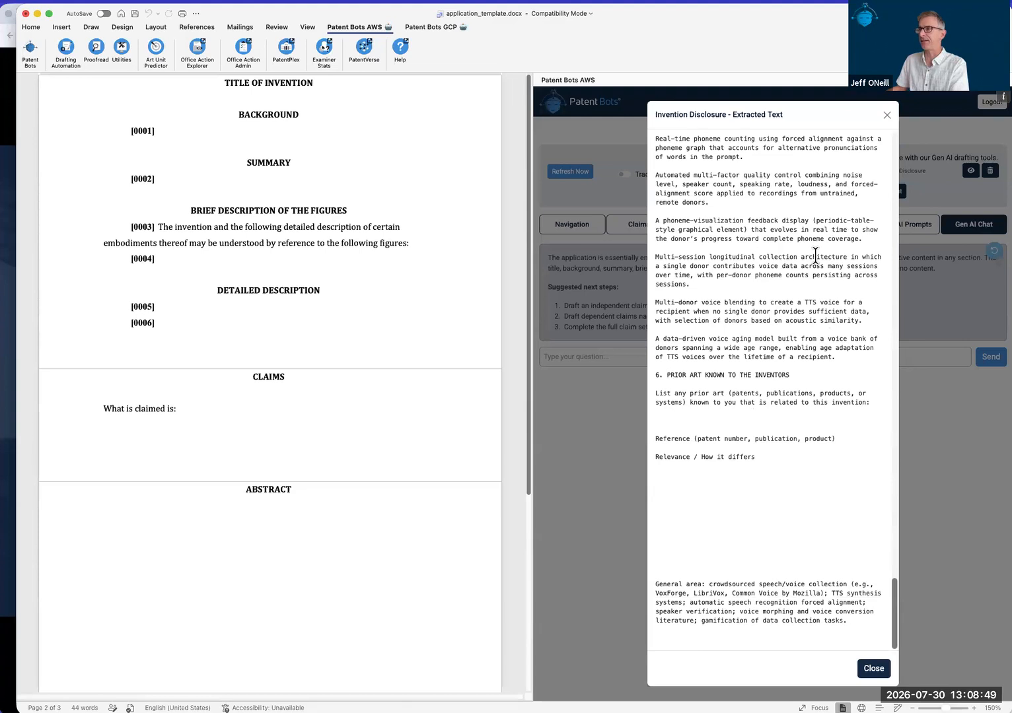
scroll(815, 257, up, 10)
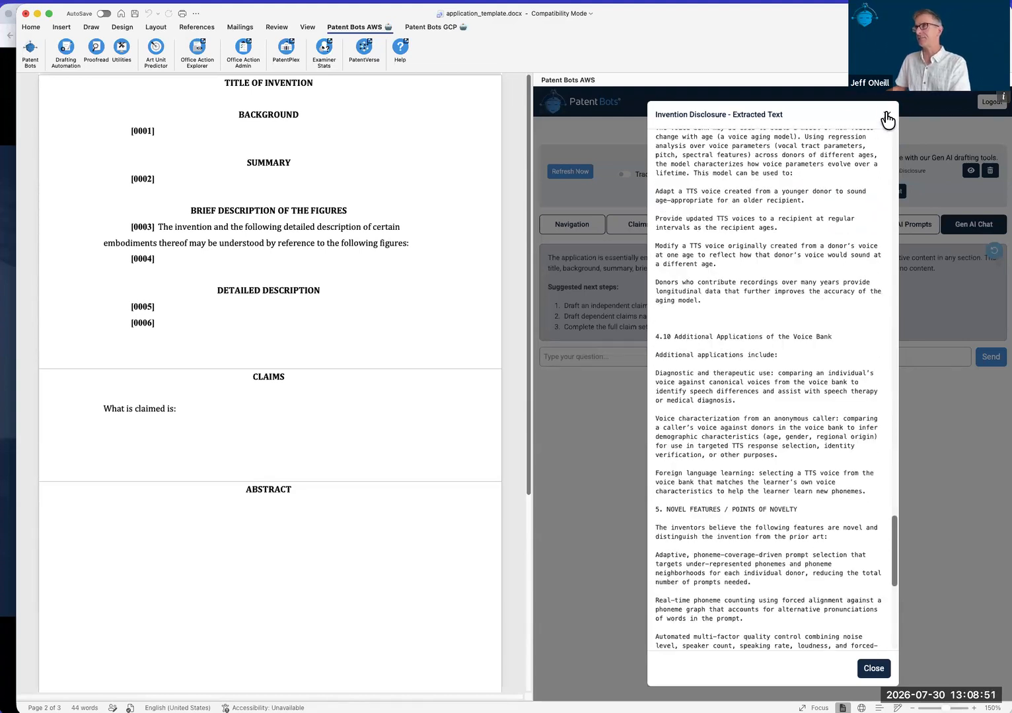
click(886, 118)
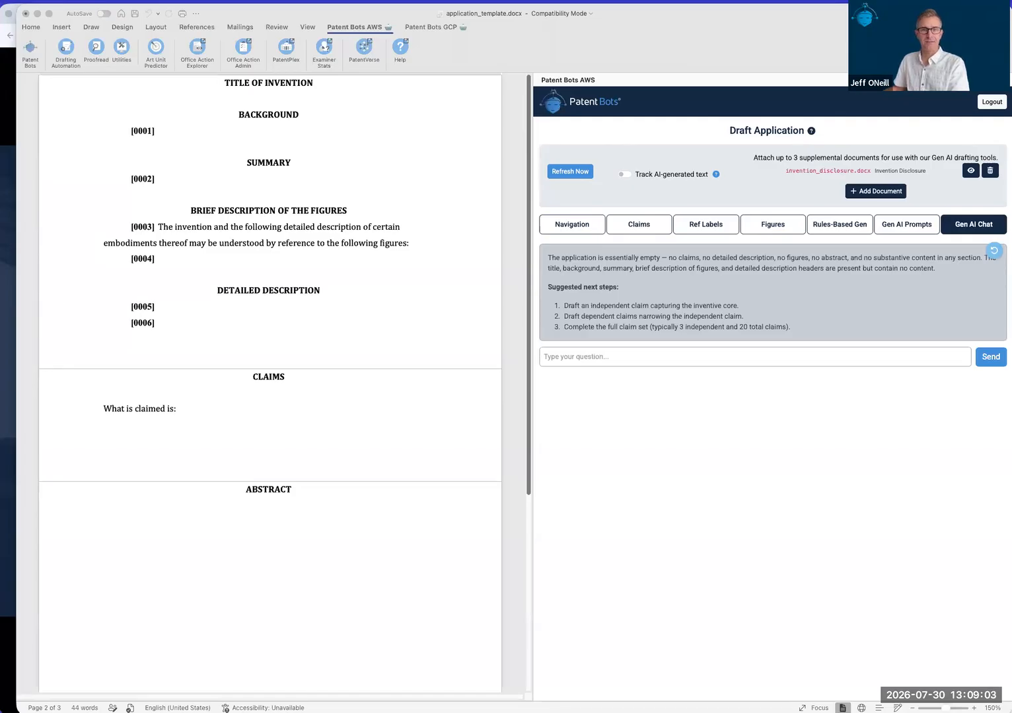
- Send the Gen AI Chat request "Draft an independent claim"
click(600, 353)
text(Draft an independent claim)
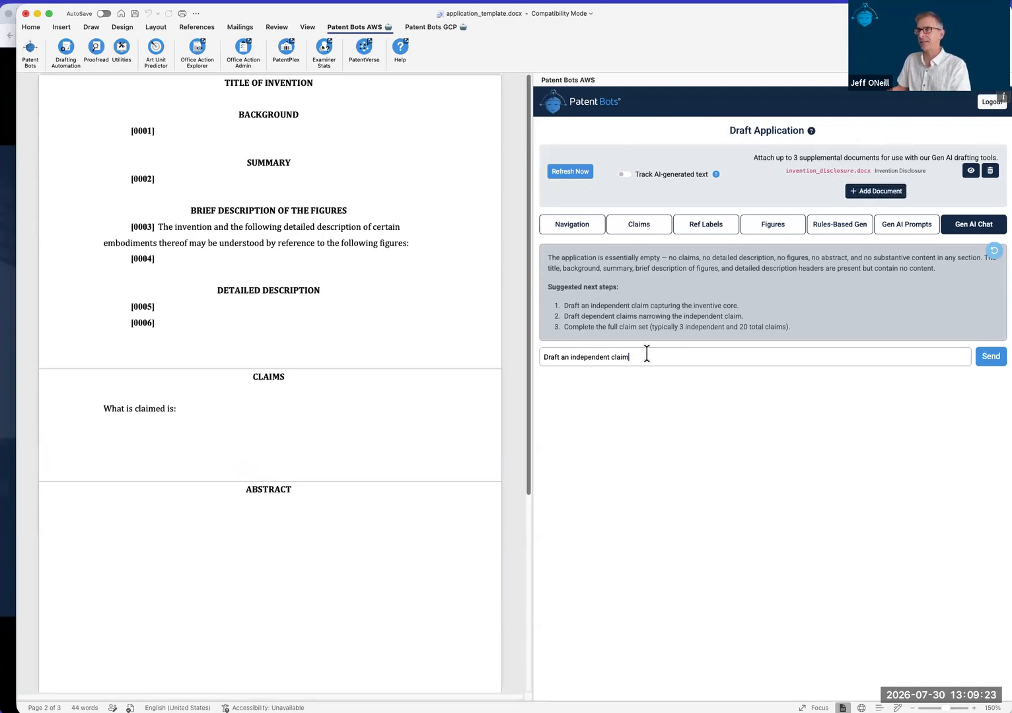
key(Return)
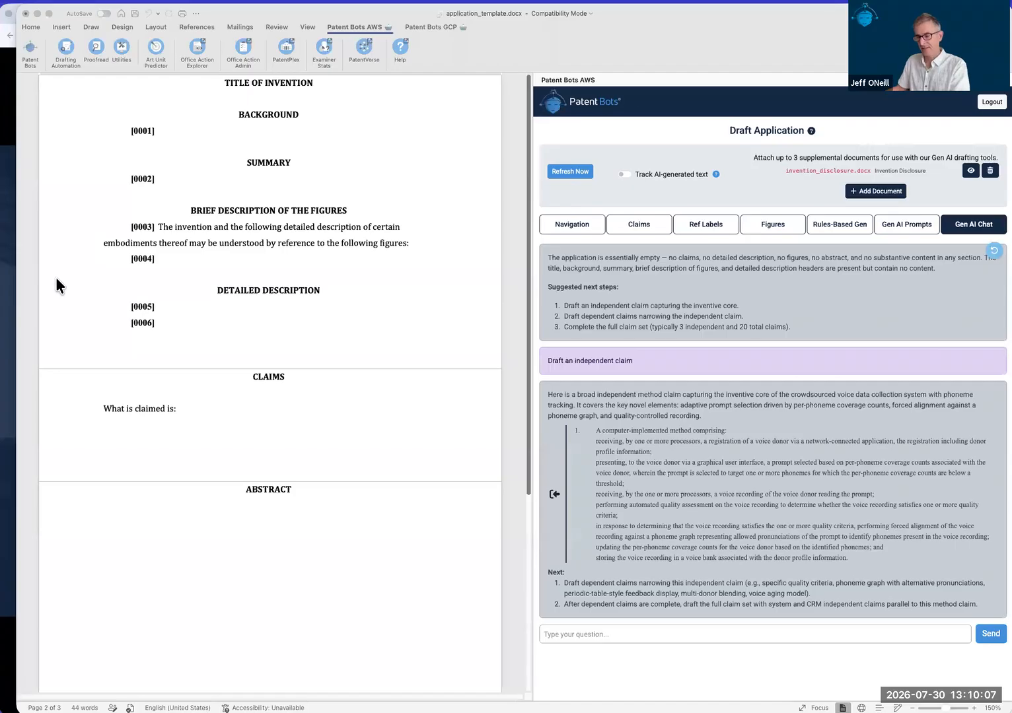
- Send the chat request "Let's remove the quality criteria part from claim 1 and save that for dependent claims to be drafted later."
click(617, 634)
text(Let's remove the quality metrics part from claim 1 and save that for dependent claims to be drafted later.)
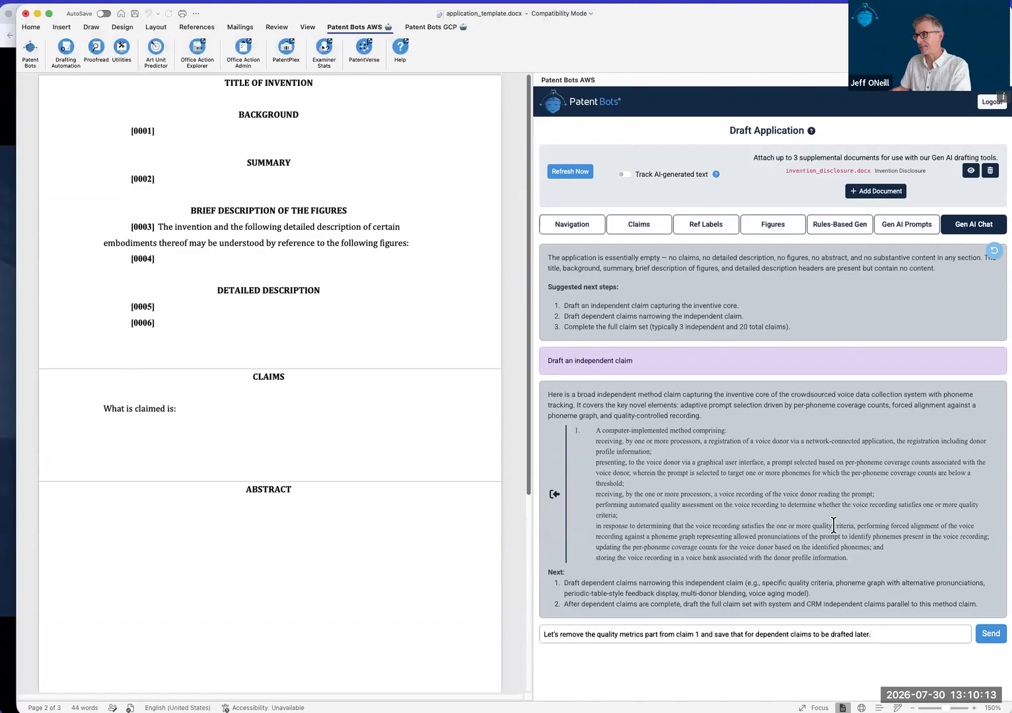
mouse_move(845, 526)
mouse_down()
mouse_move(813, 524)
mouse_move(852, 525)
mouse_up()
key(super+c)
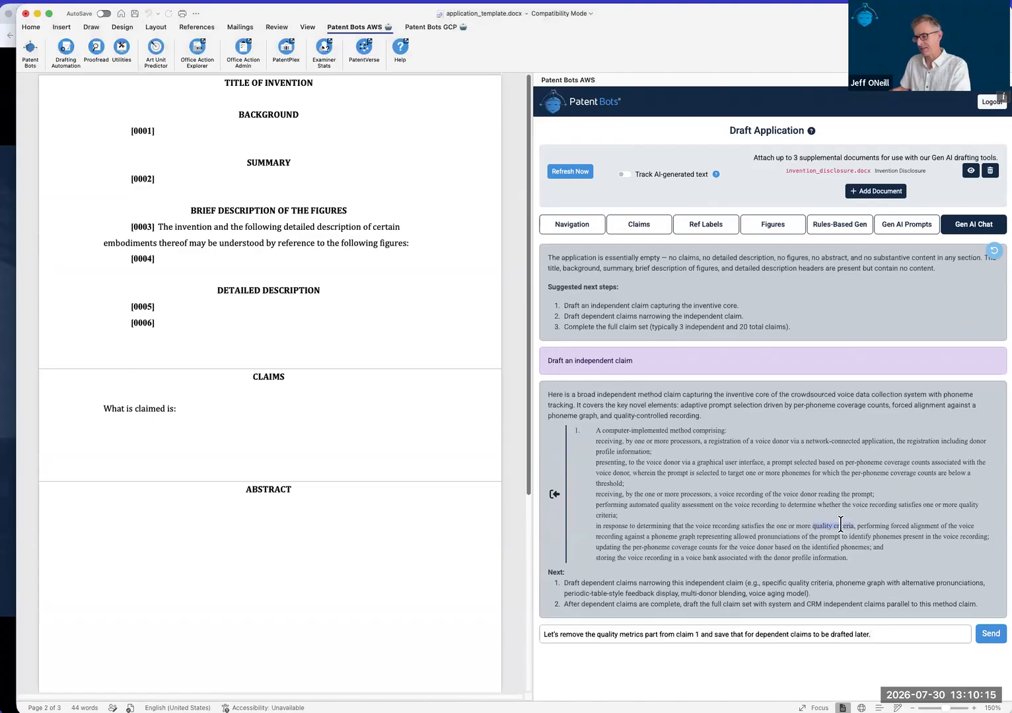
drag(596, 635, 644, 635)
key(super+v)
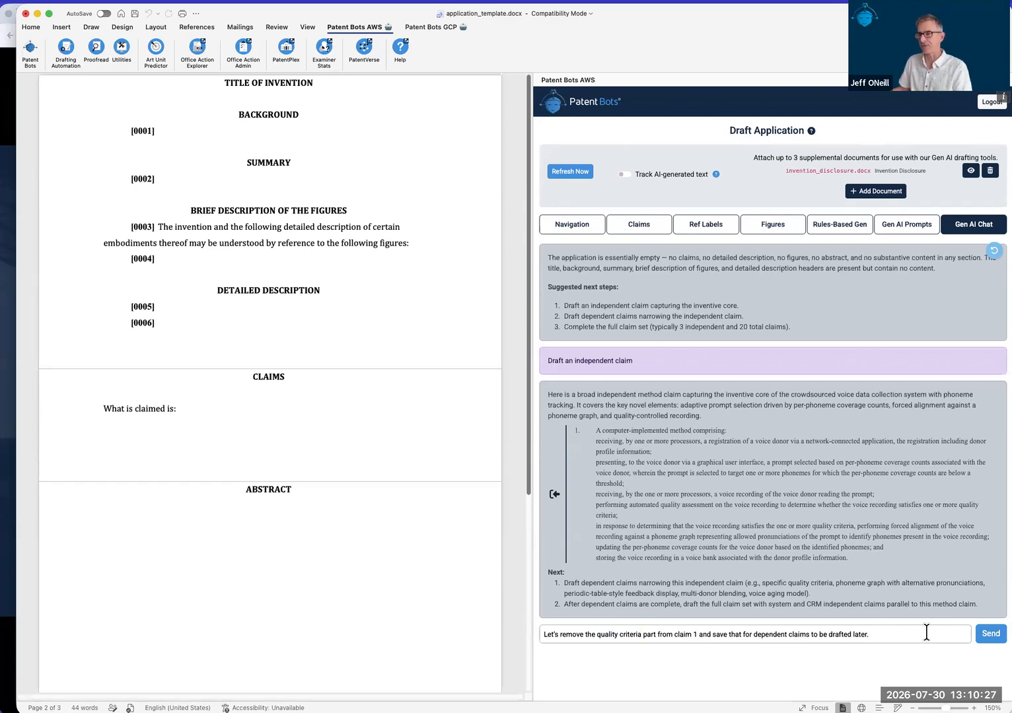
click(988, 634)
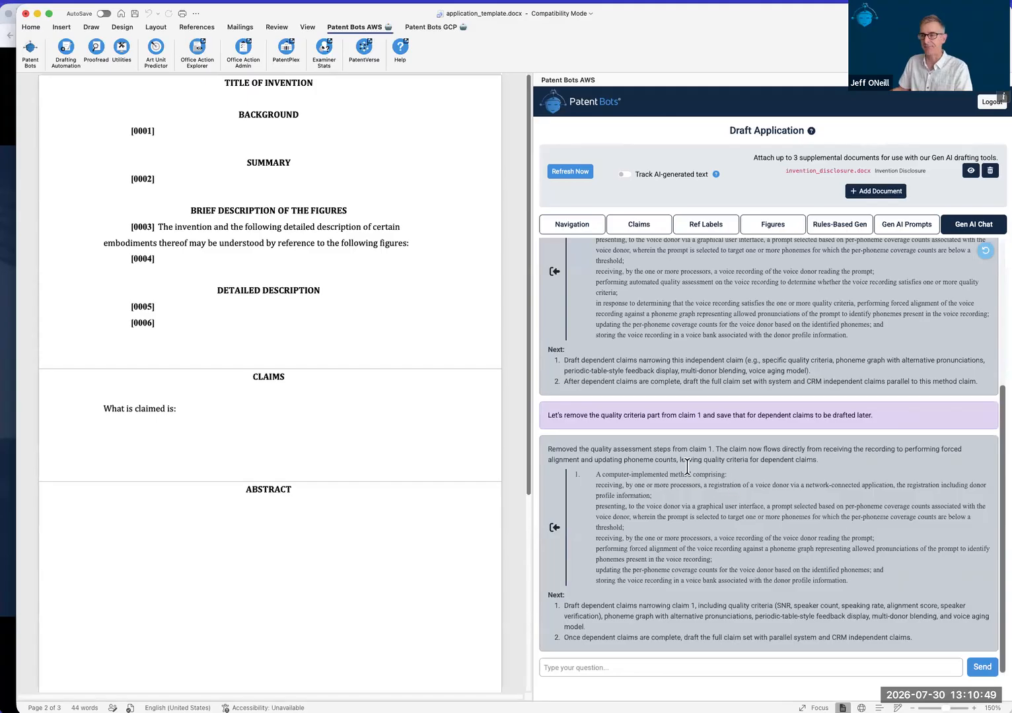
- Send the chat request "Draft a complete set of 3 and 20 claims. Have the dependent claims all be different from each other for greater protection."
click(75, 536)
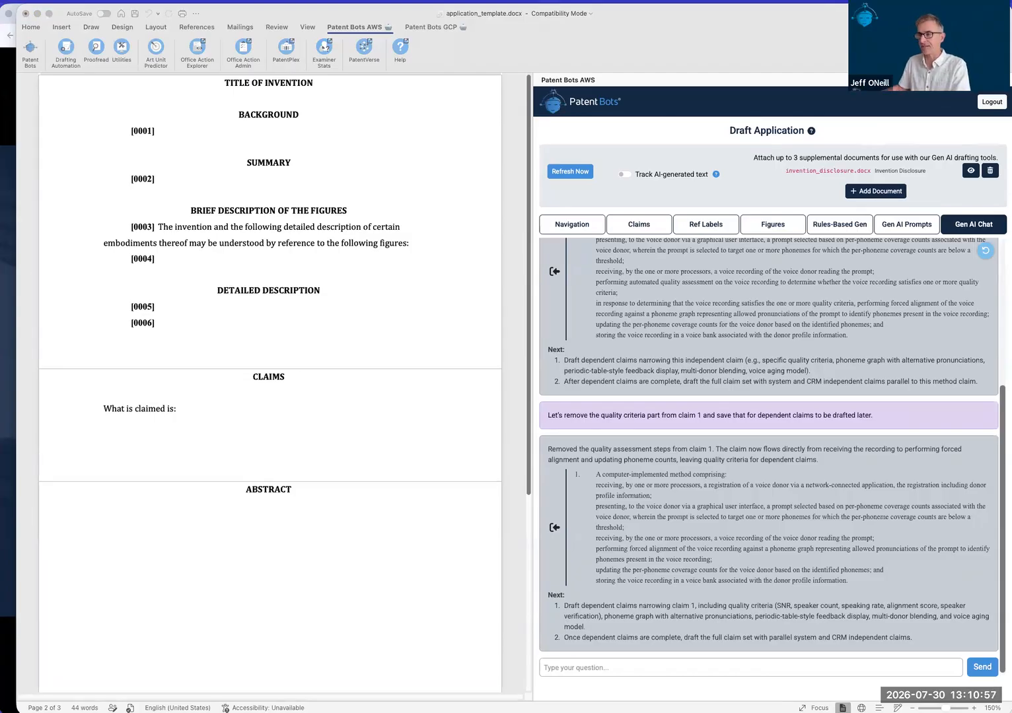
click(584, 666)
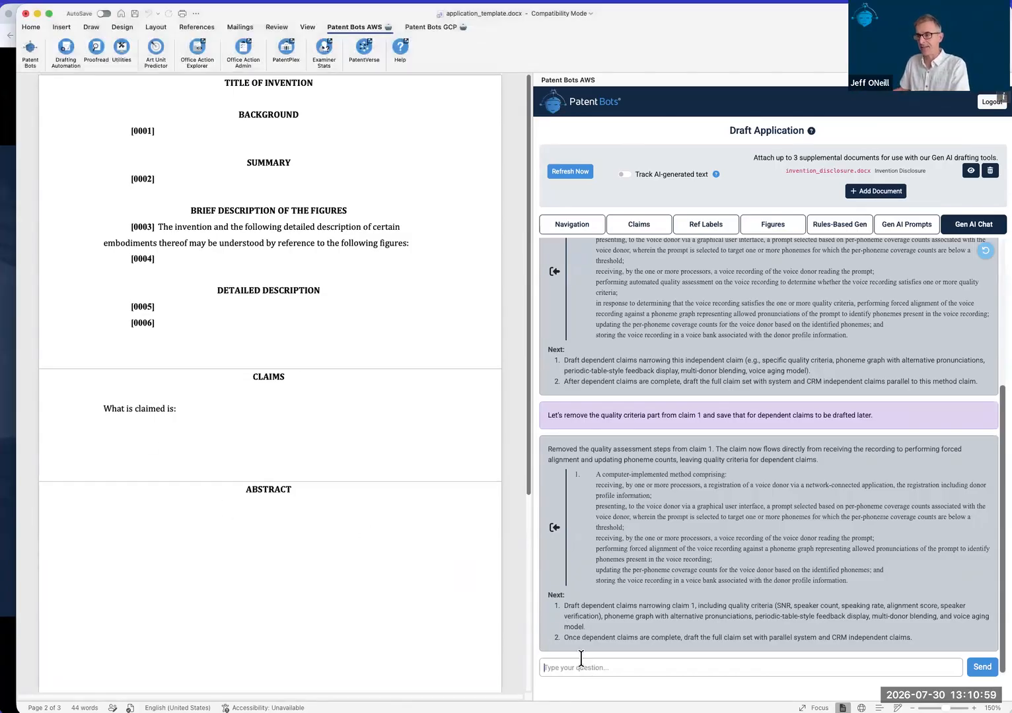
text(Draft a complete set of 3 and 20 claims.  Have the dependent claims all be different from each other for greater protection.)
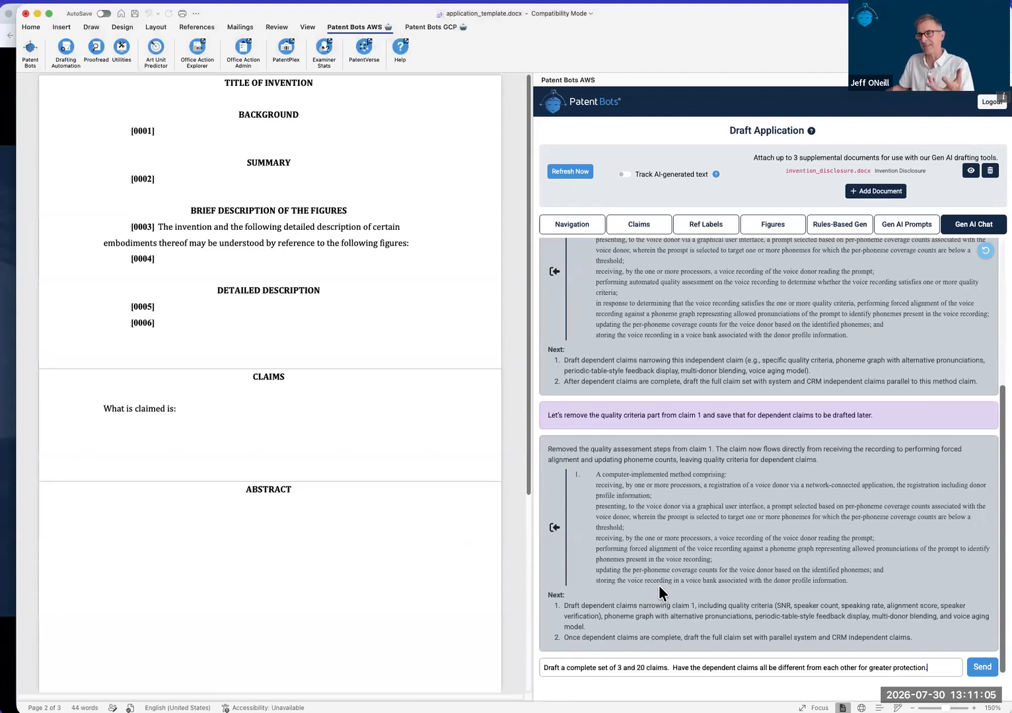
scroll(680, 573, down, 1)
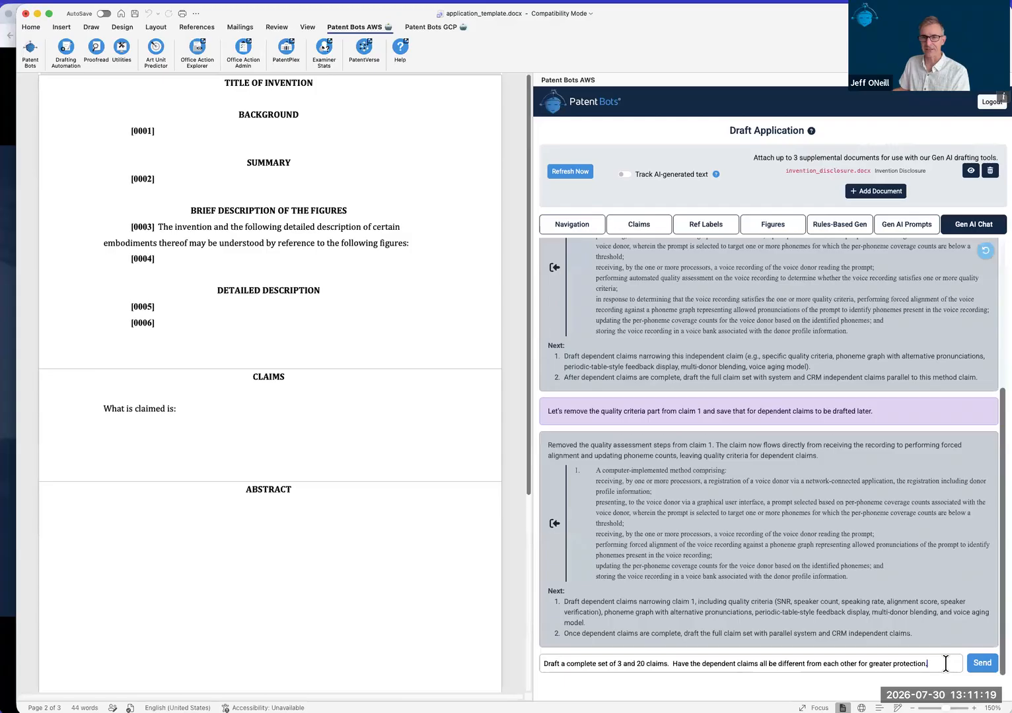
click(982, 664)
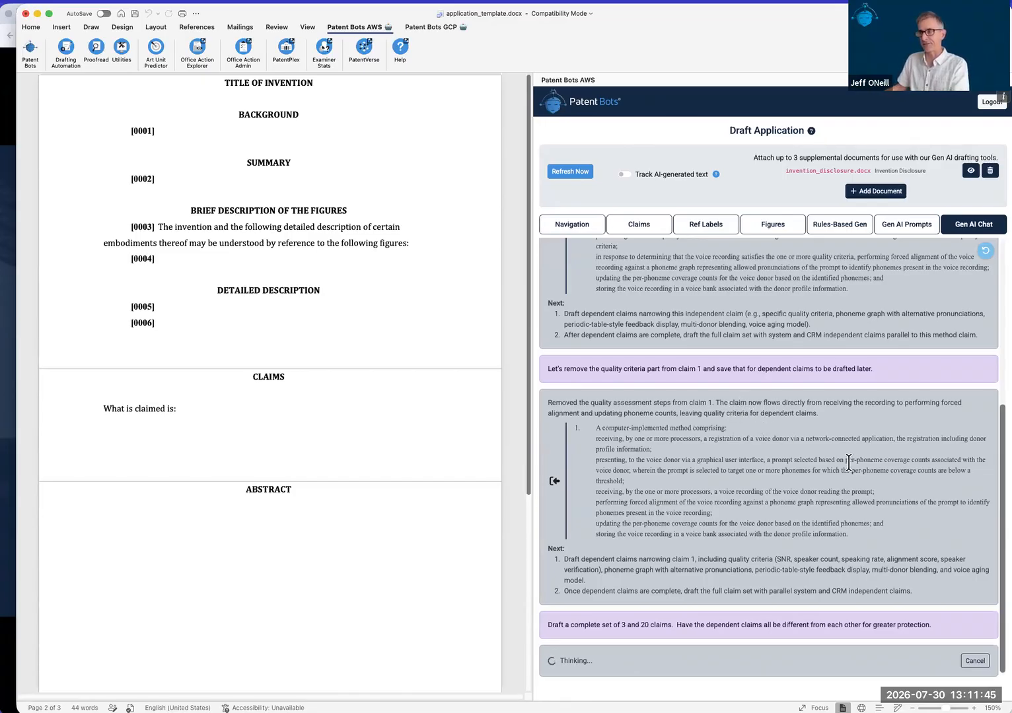
scroll(735, 494, down, 1)
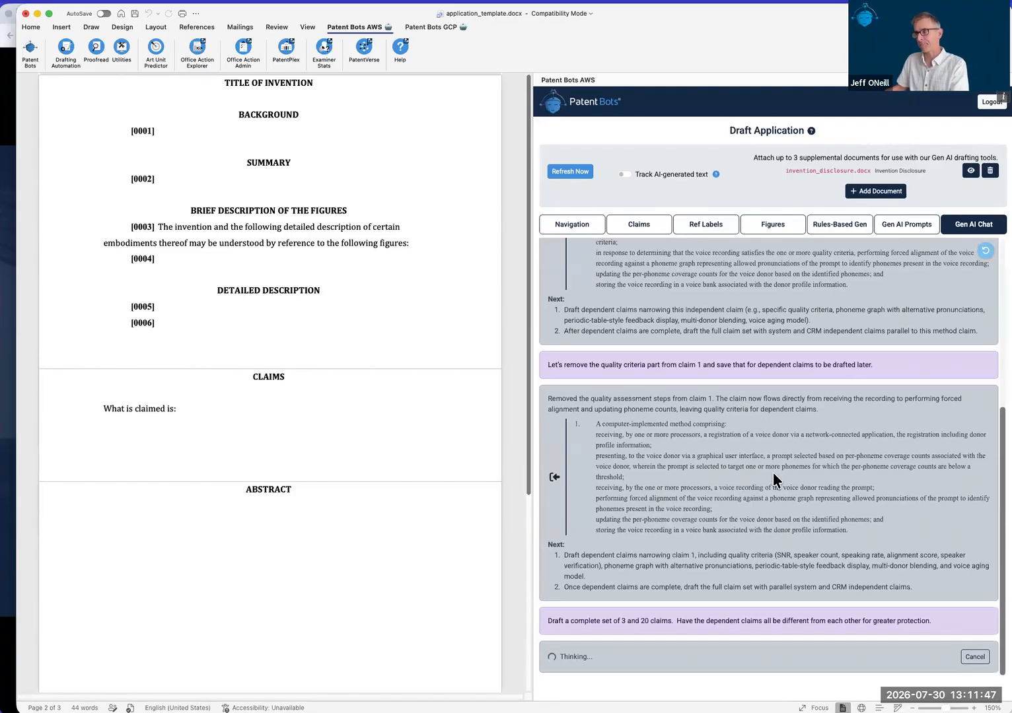
- Skim the drafted claim set in the chat and place the insertion point below "What is claimed is:" in the document
scroll(770, 399, up, 2)
scroll(770, 399, up, 15)
scroll(769, 398, down, 10)
scroll(767, 398, down, 10)
scroll(767, 398, up, 8)
scroll(767, 399, up, 4)
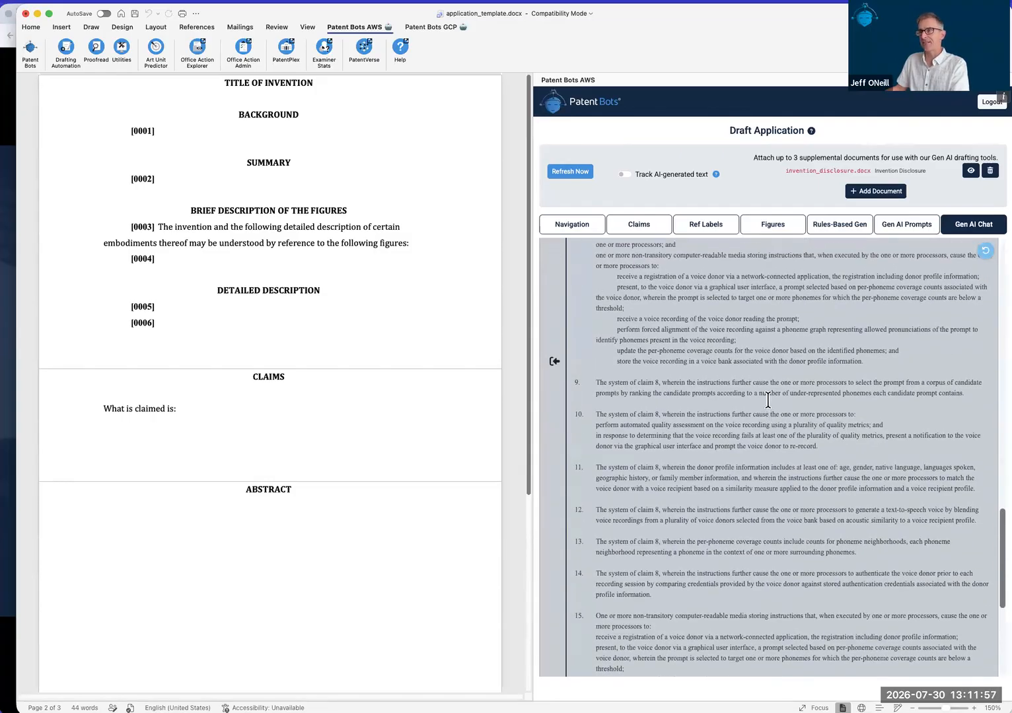
scroll(768, 399, up, 1)
scroll(786, 338, up, 1)
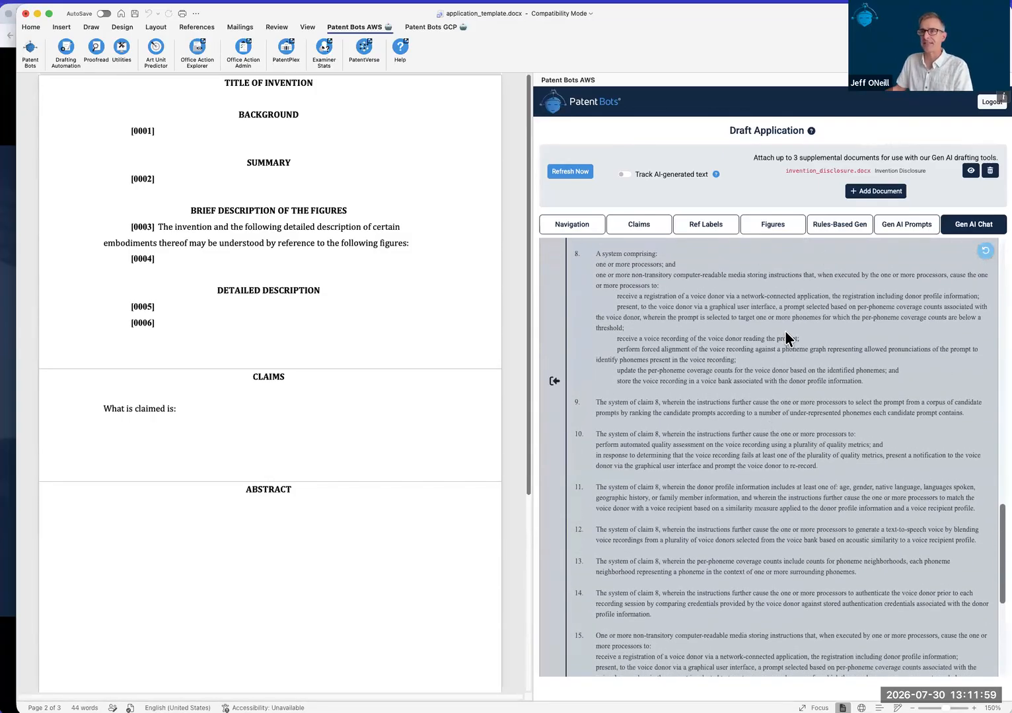
click(111, 440)
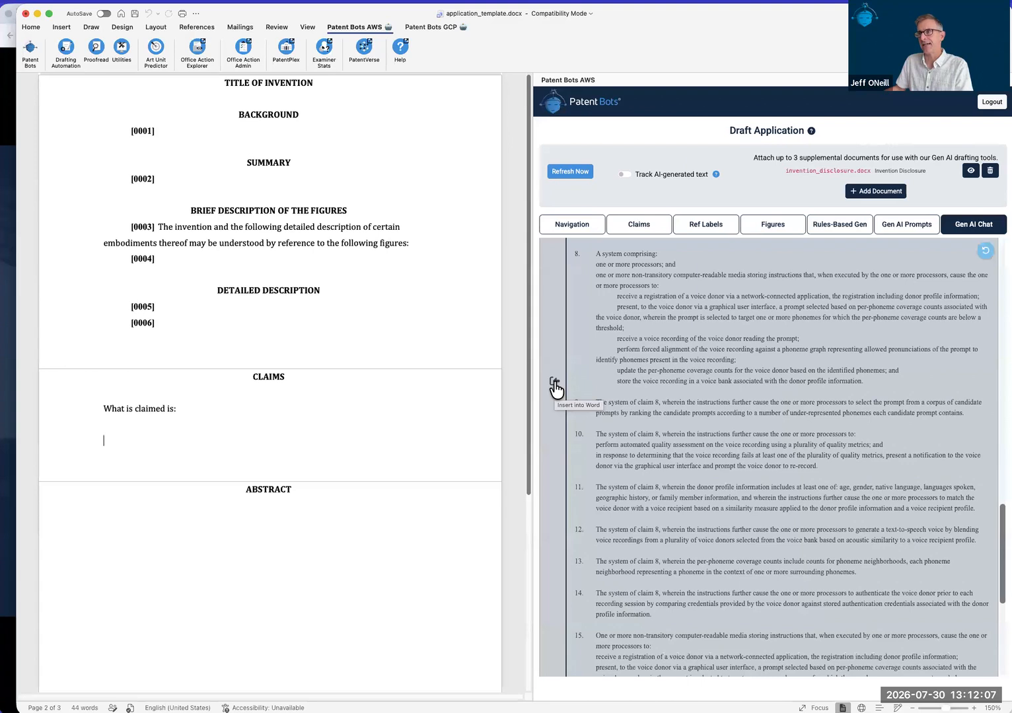
- Read the chat's claim distribution summary, the drafted claims through claim 20, and the suggested next steps
scroll(555, 390, up, 5)
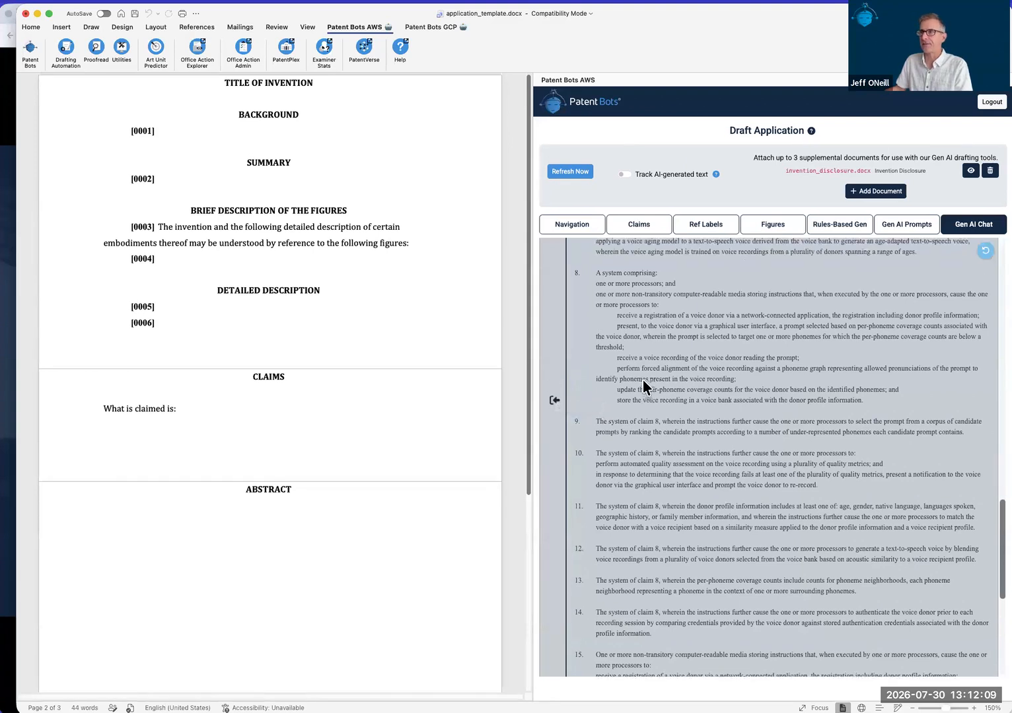
scroll(642, 381, up, 6)
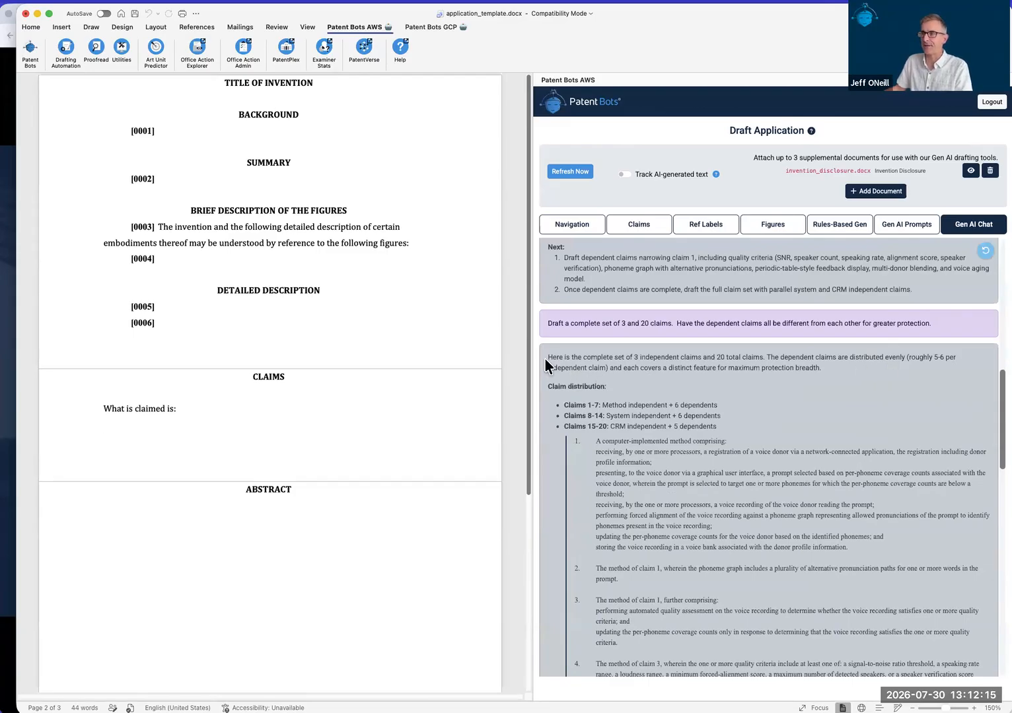
drag(547, 356, 795, 433)
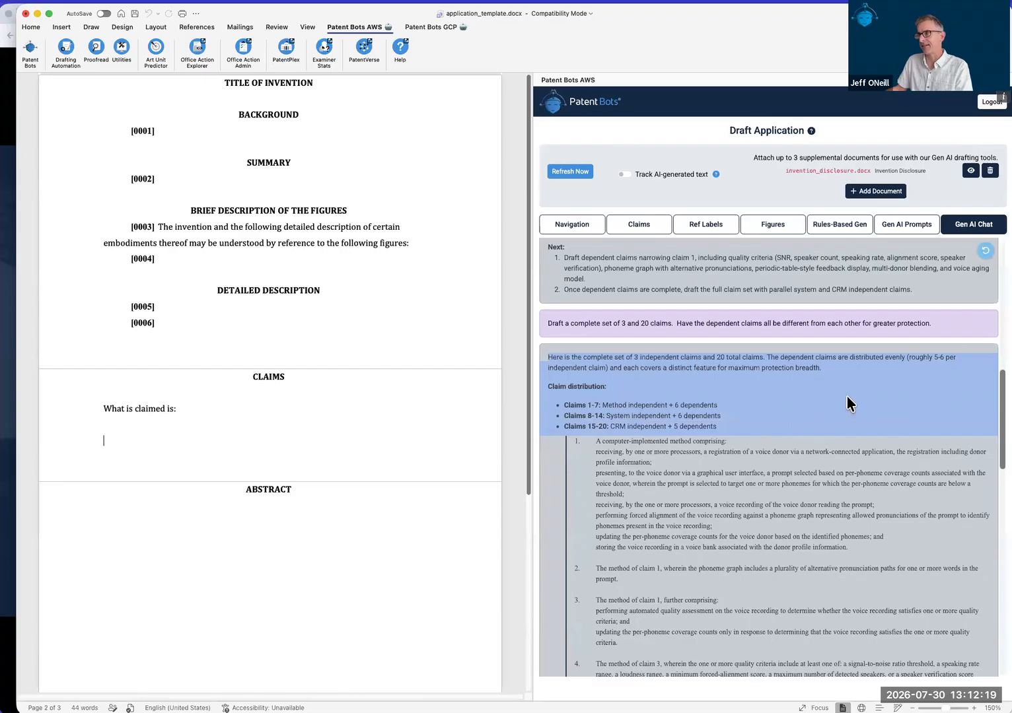
drag(584, 358, 761, 357)
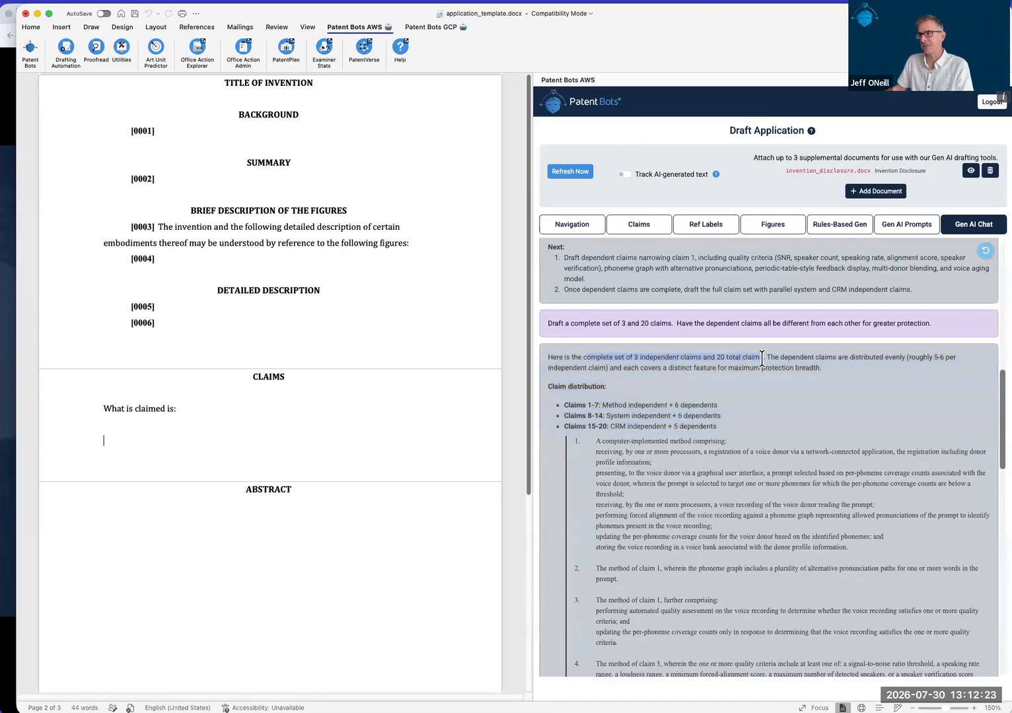
scroll(826, 419, down, 1)
mouse_move(563, 366)
mouse_down()
mouse_move(717, 387)
mouse_move(786, 440)
mouse_move(555, 364)
mouse_move(565, 350)
mouse_up()
scroll(716, 396, down, 1)
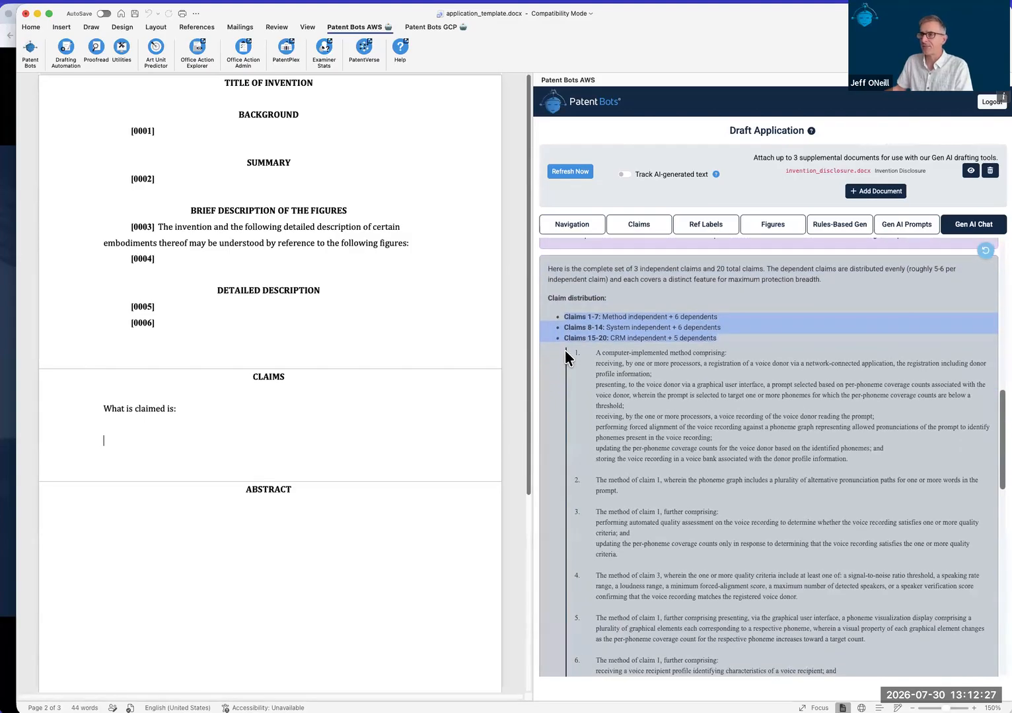
click(734, 466)
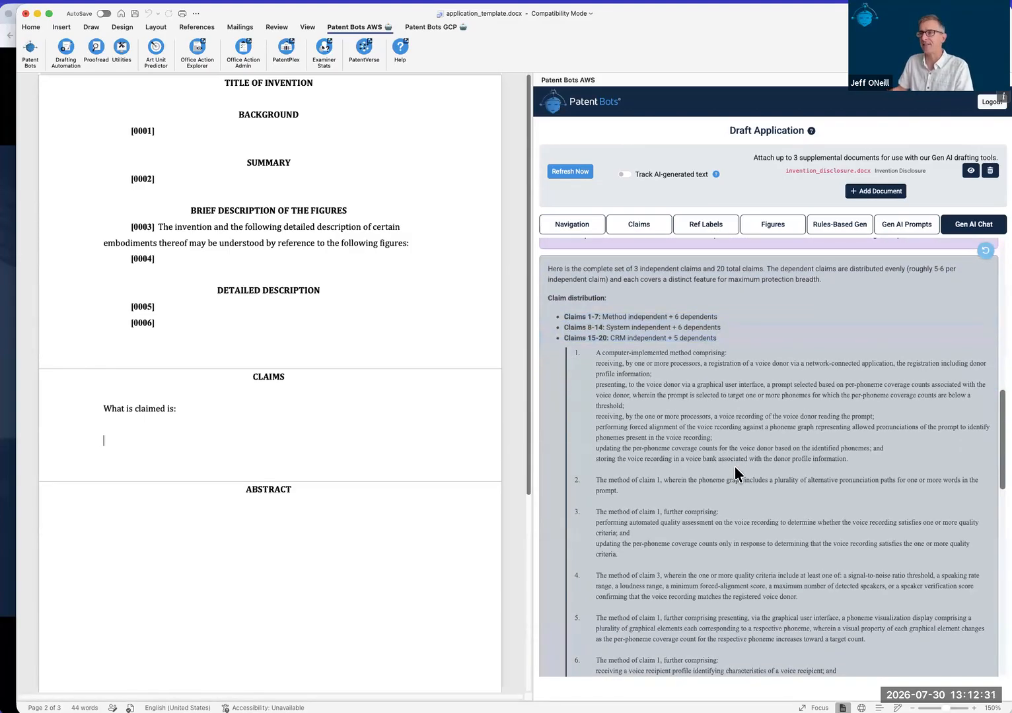
scroll(734, 466, down, 10)
scroll(734, 473, down, 12)
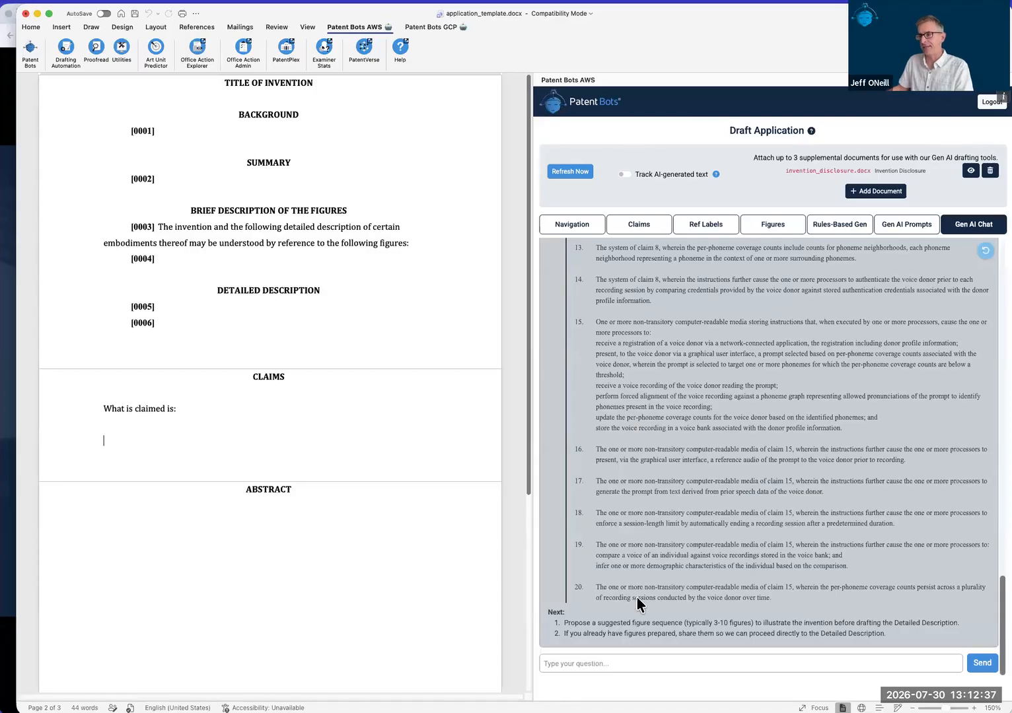
drag(549, 606, 885, 634)
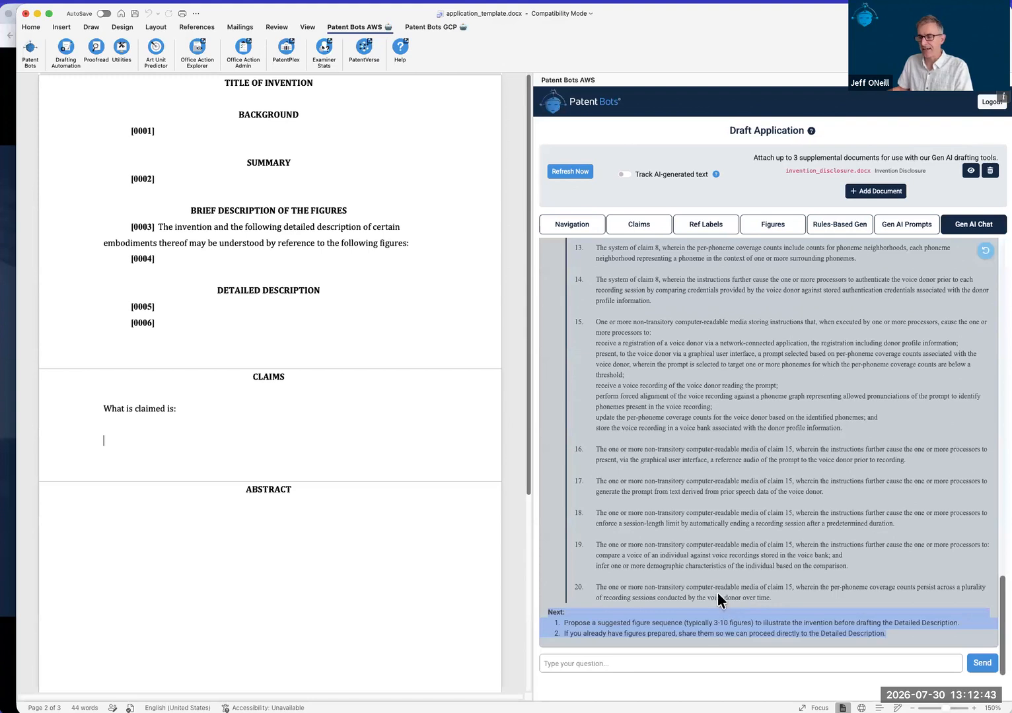
click(667, 624)
drag(566, 623, 691, 626)
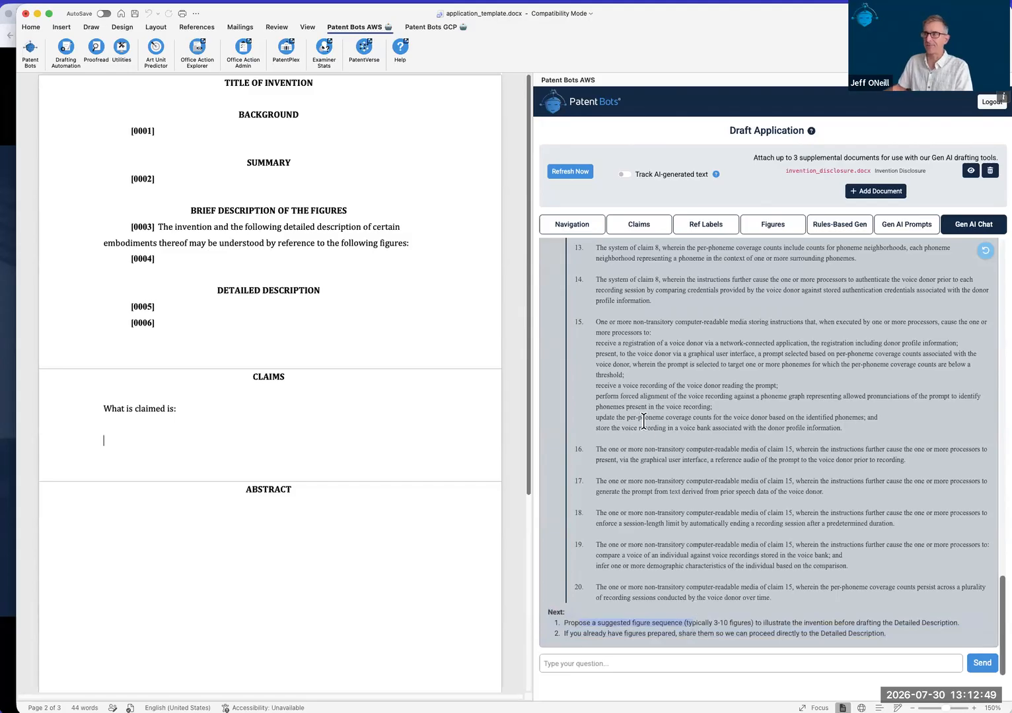
- Insert the complete drafted claim set from the chat into the document's Claims section
scroll(644, 418, up, 5)
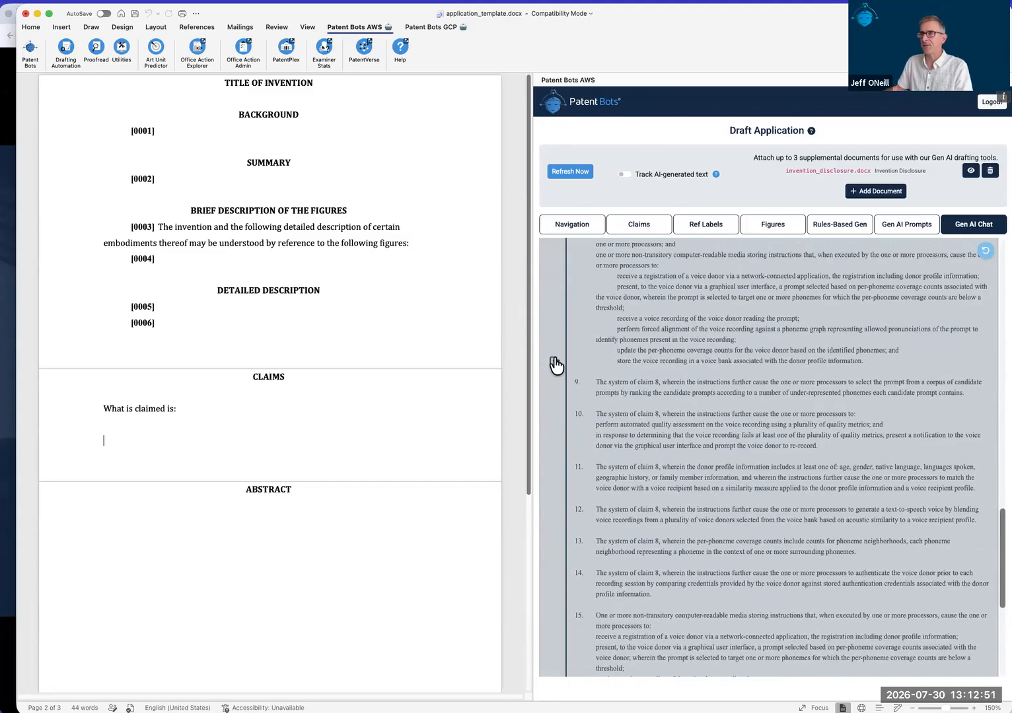
click(555, 361)
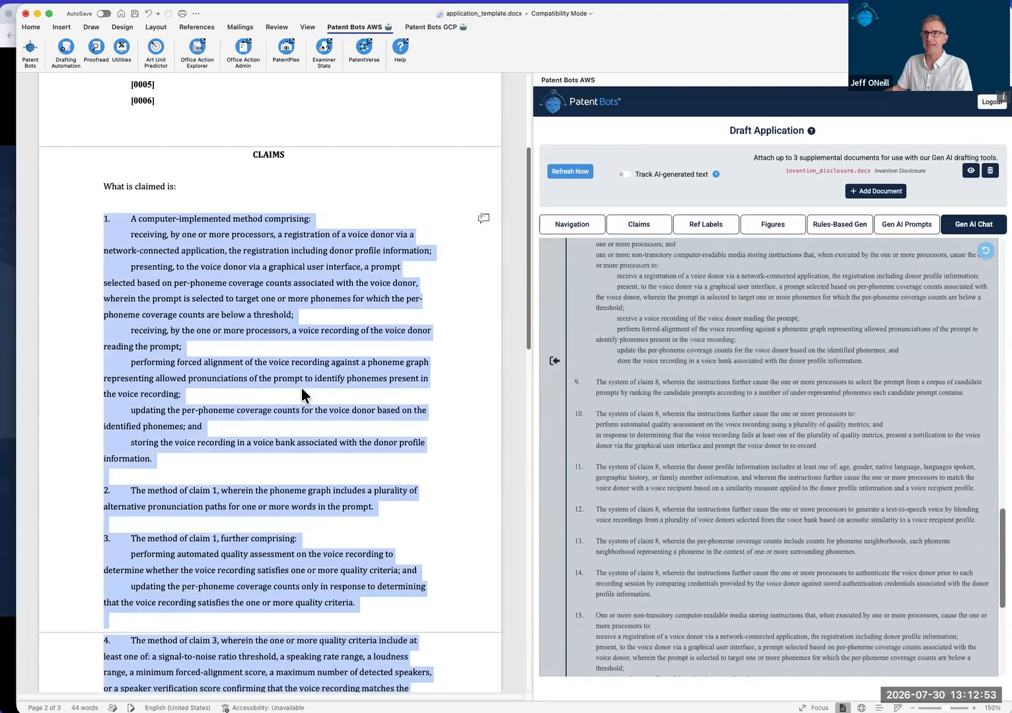
scroll(216, 400, down, 1)
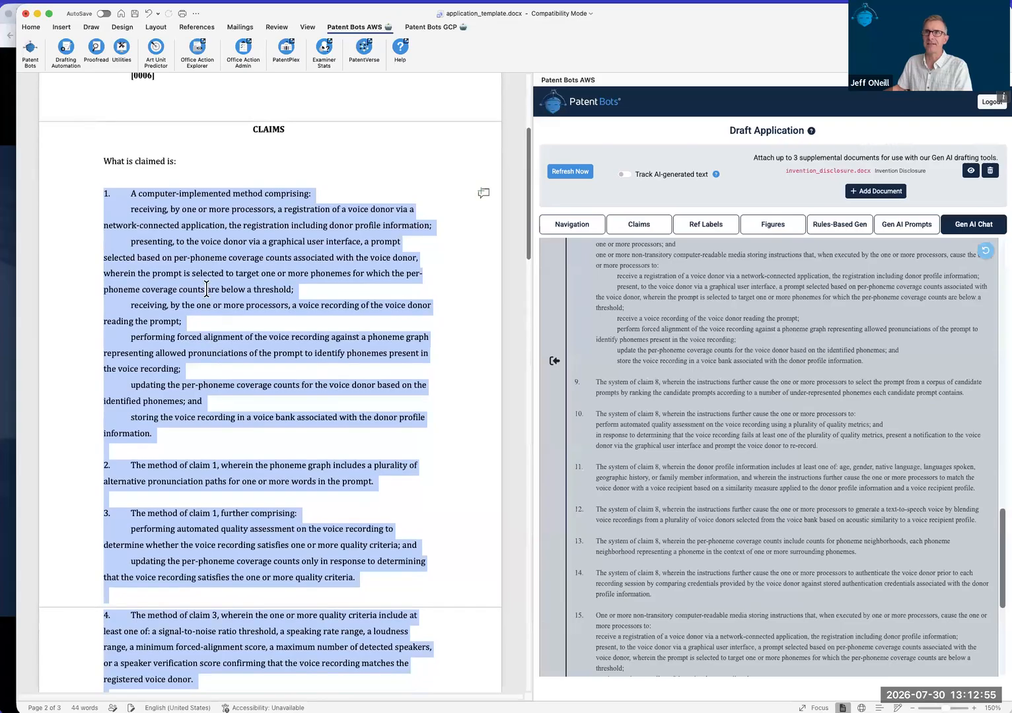
click(205, 290)
- Check the inserted claims in the document through claim 20, and reread the chat's suggested next steps on figures
scroll(218, 310, down, 10)
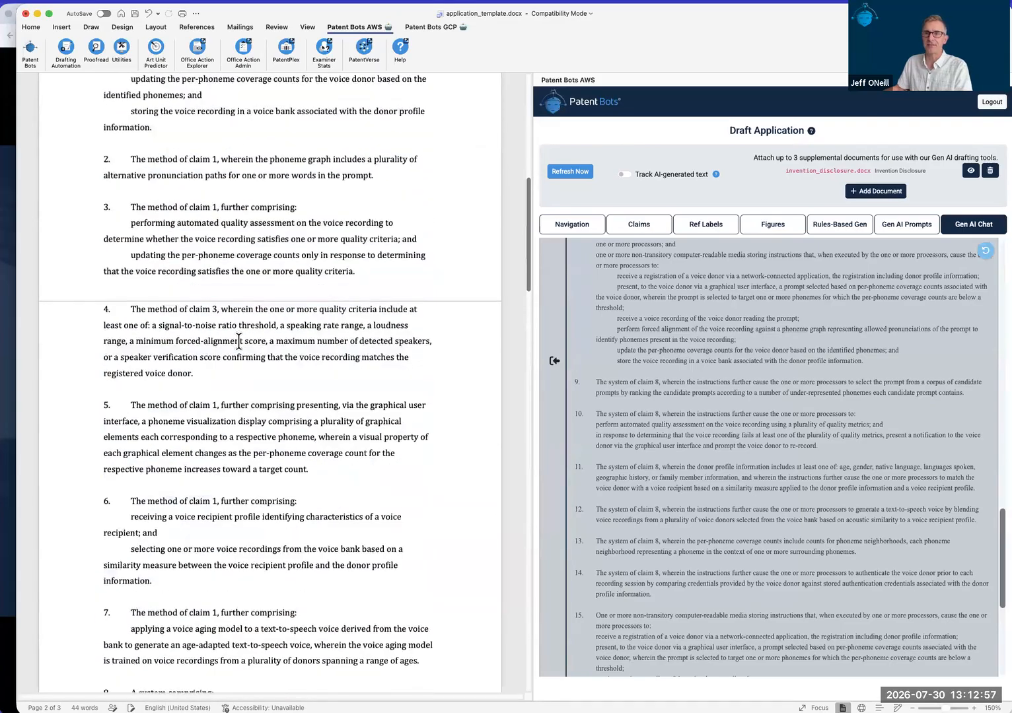
scroll(239, 344, down, 20)
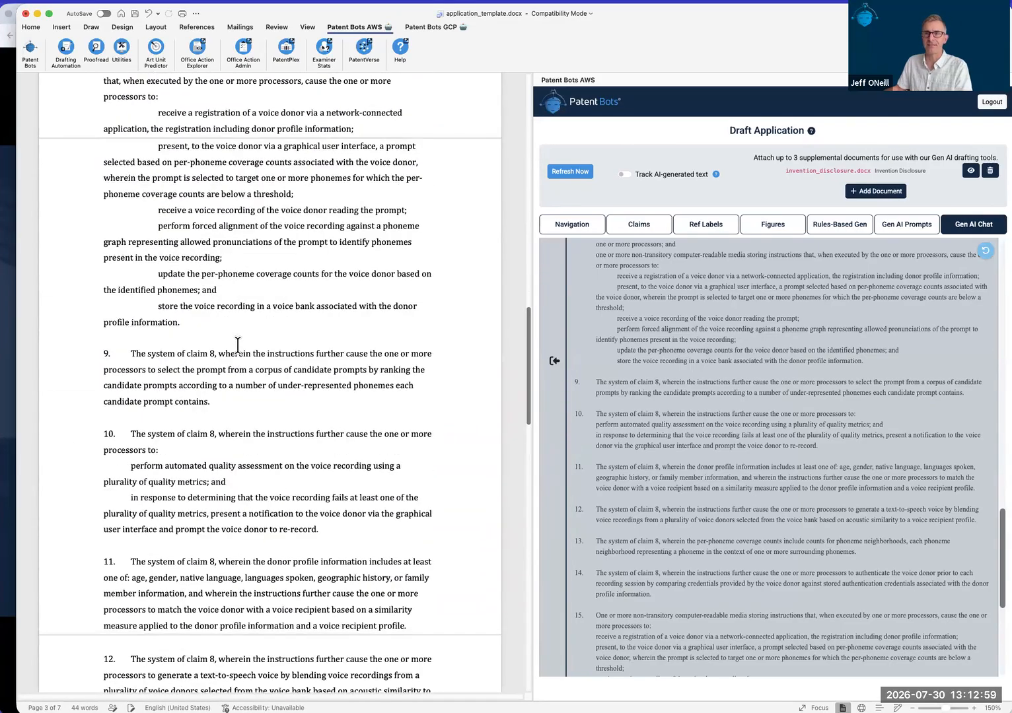
scroll(238, 344, down, 20)
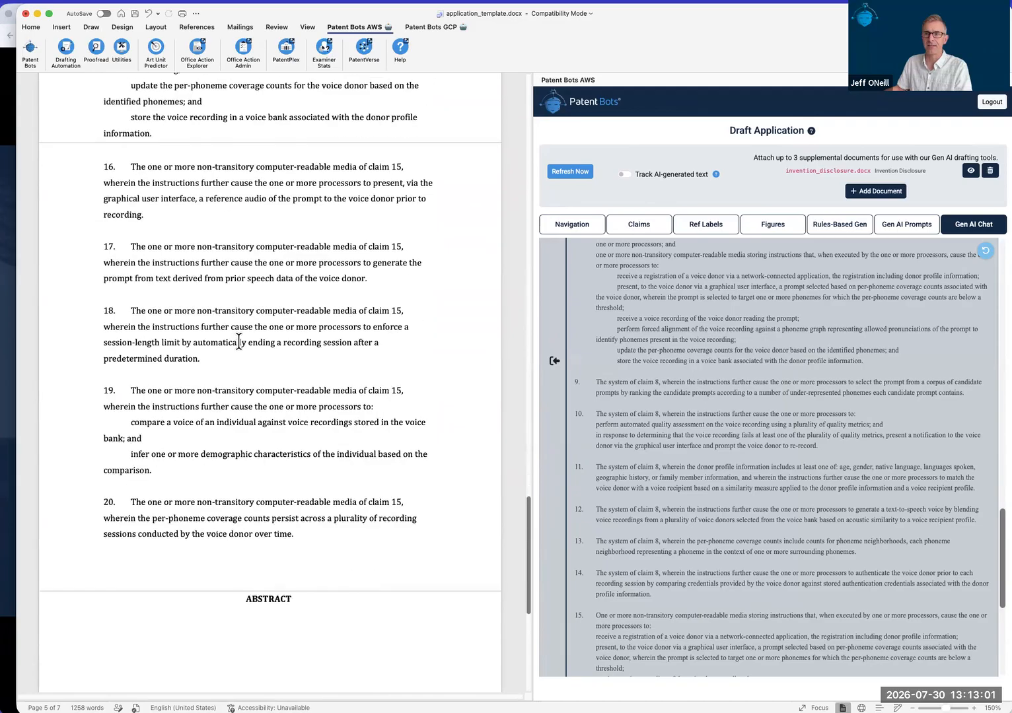
scroll(238, 341, up, 20)
scroll(763, 536, down, 6)
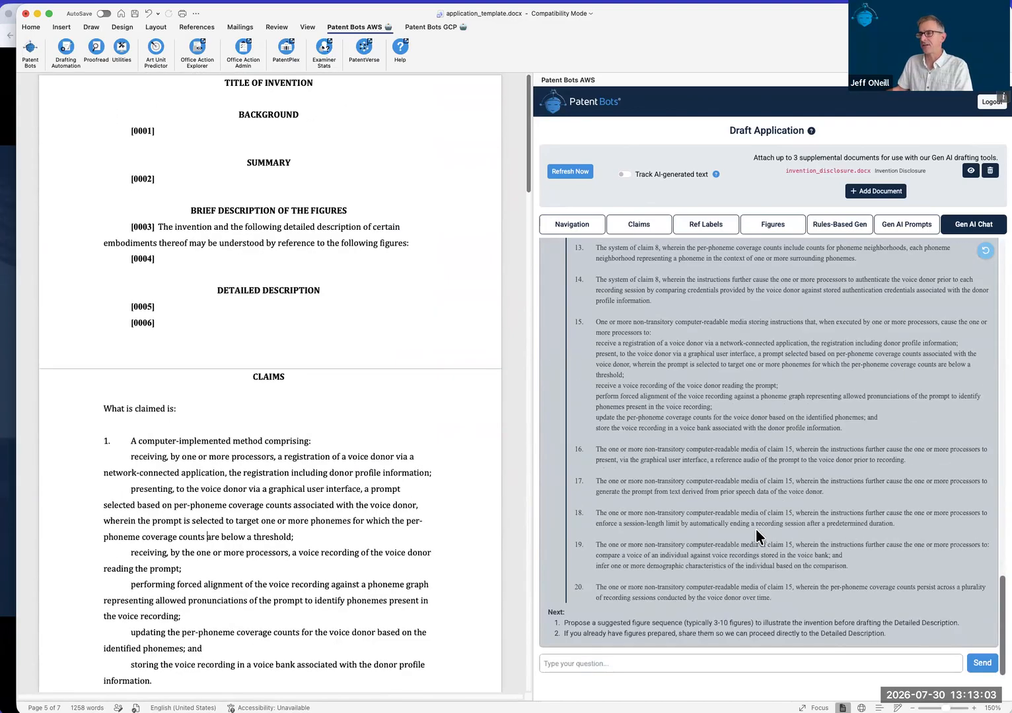
drag(565, 622, 898, 634)
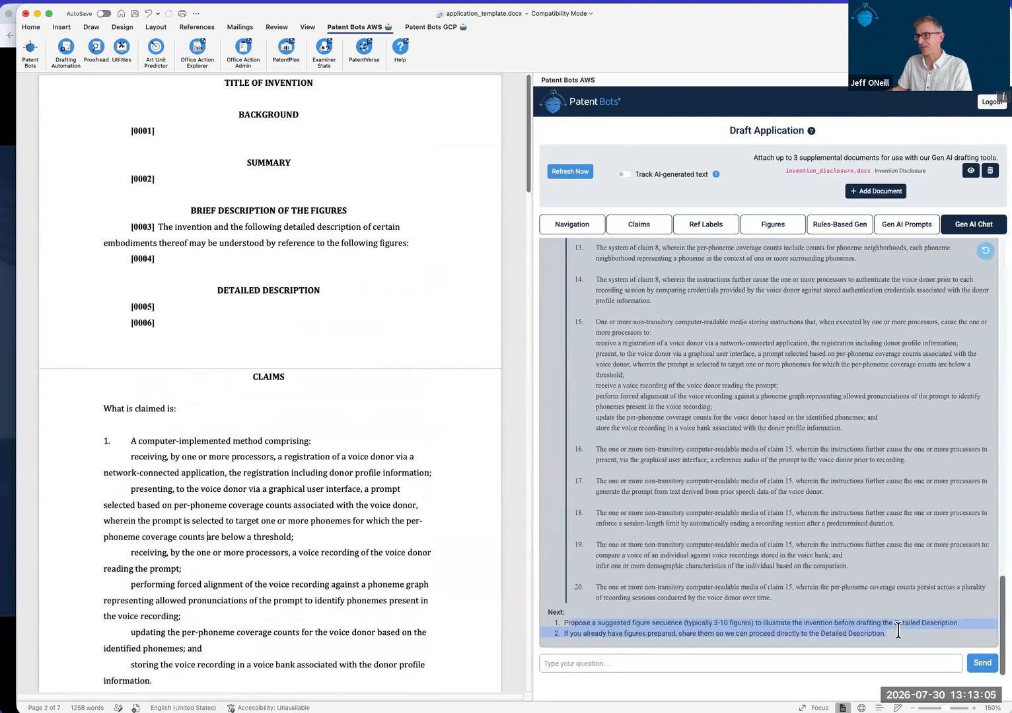
click(835, 568)
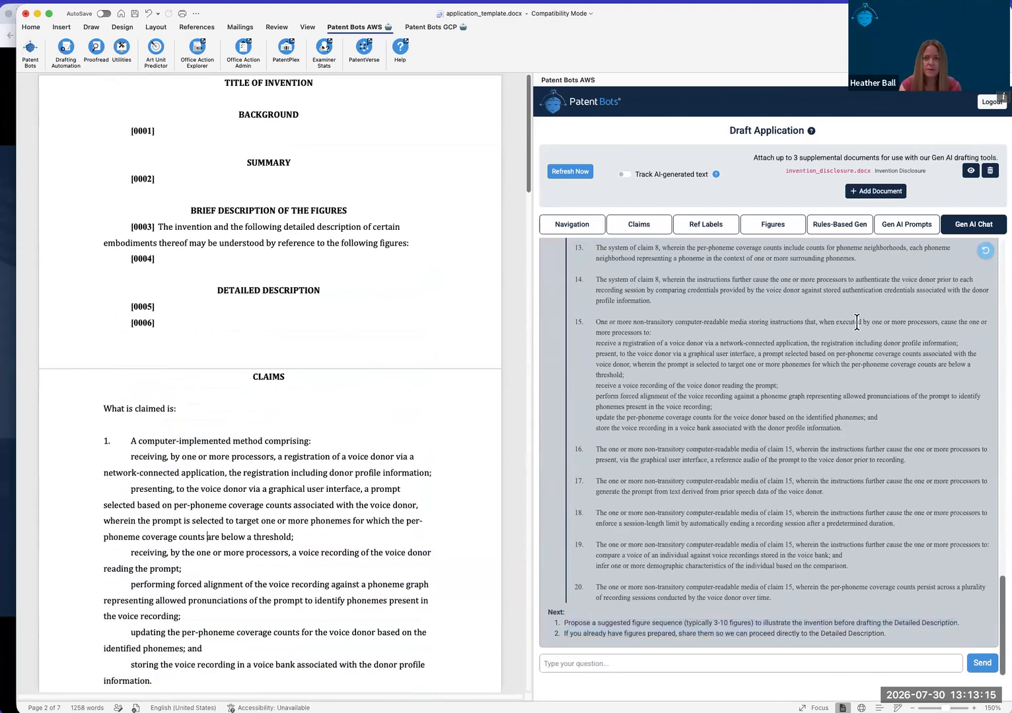
- View the document type options for adding a supplemental document, and close the dialog without adding a file
click(876, 194)
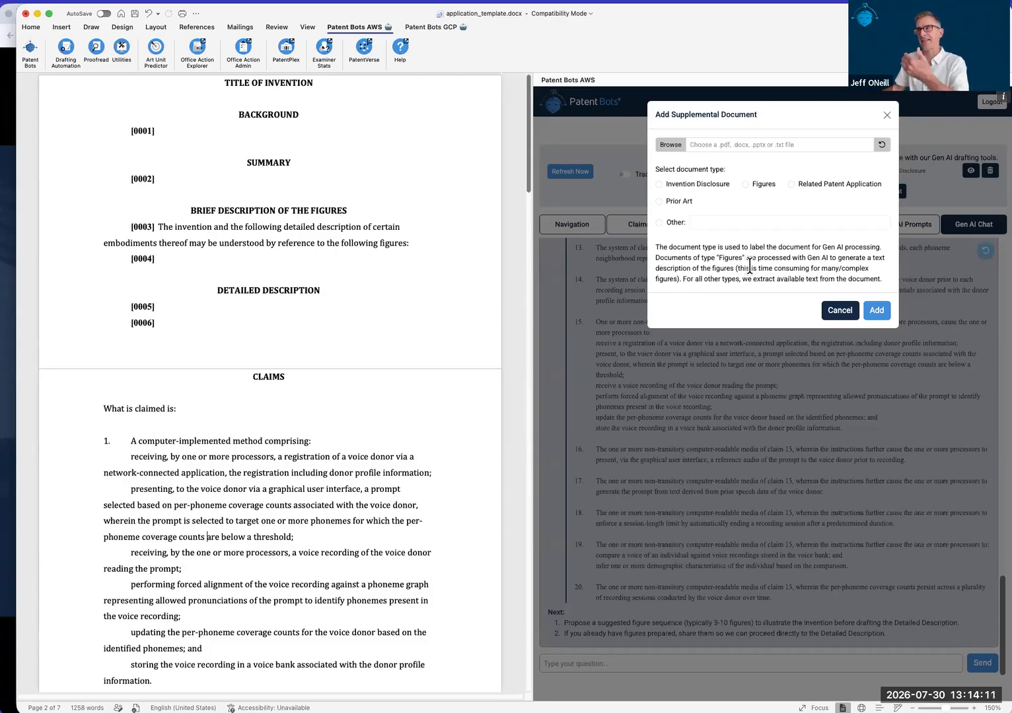
click(834, 313)
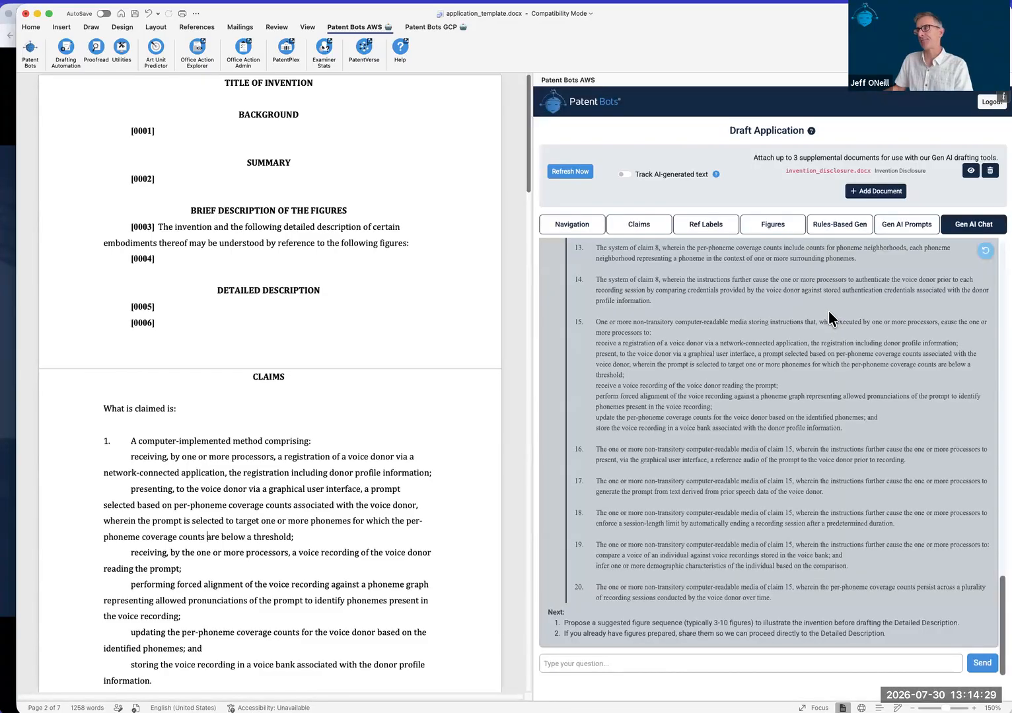
- Switch to the invention_disclosure.docx window and review its background, description and quality control sections
drag(1011, 14, 1004, 13)
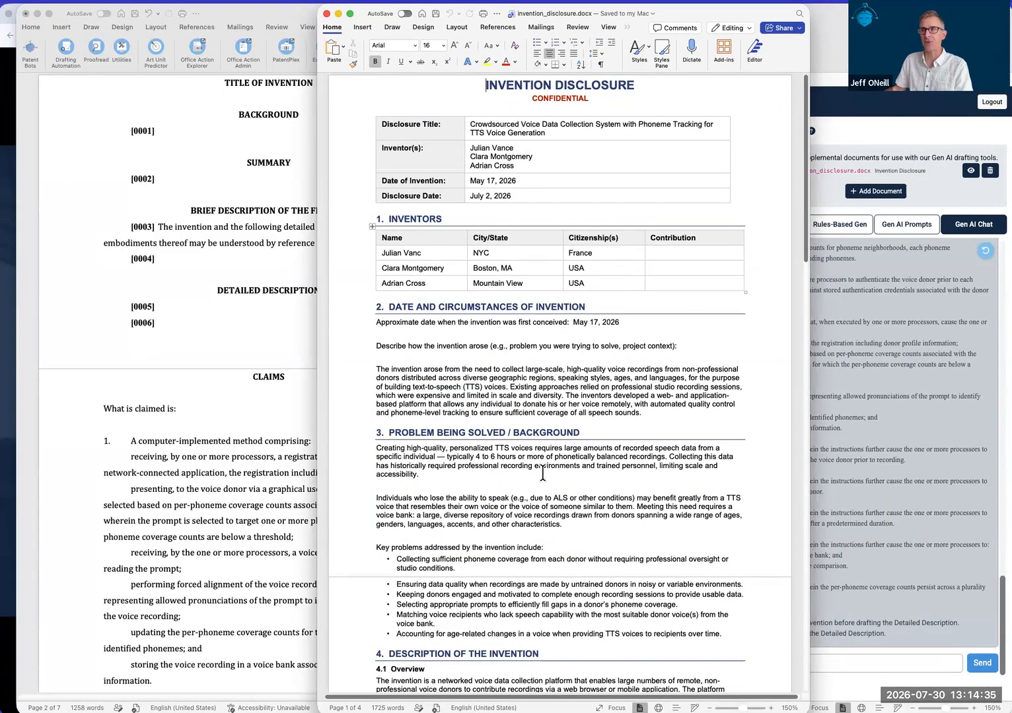
scroll(542, 473, down, 3)
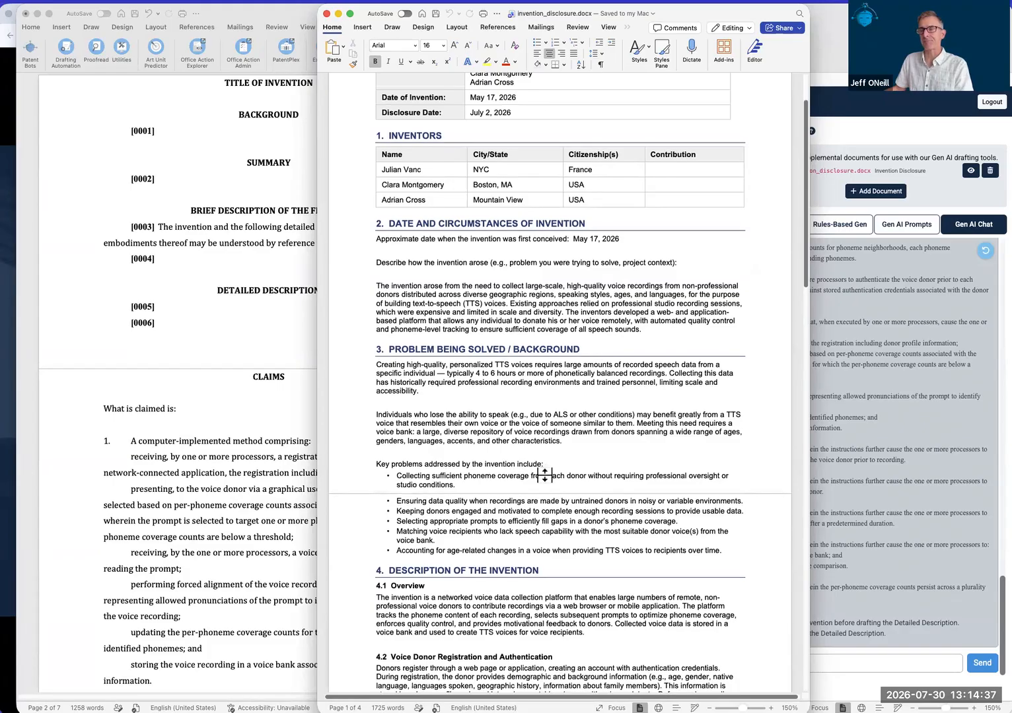
scroll(544, 475, down, 5)
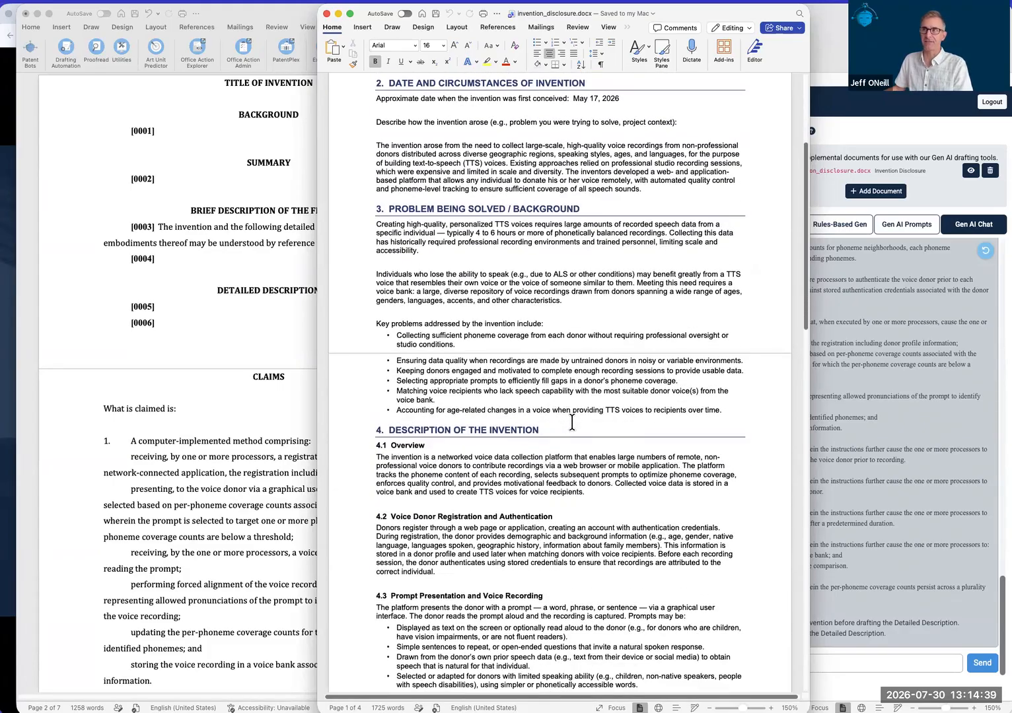
scroll(572, 421, down, 6)
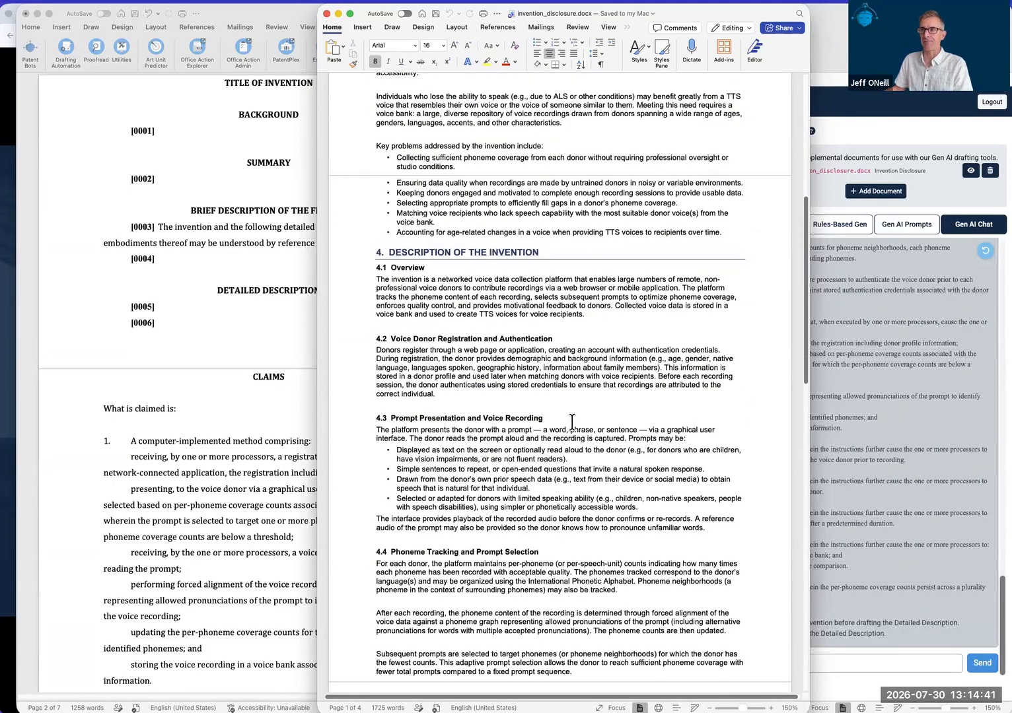
scroll(572, 421, down, 14)
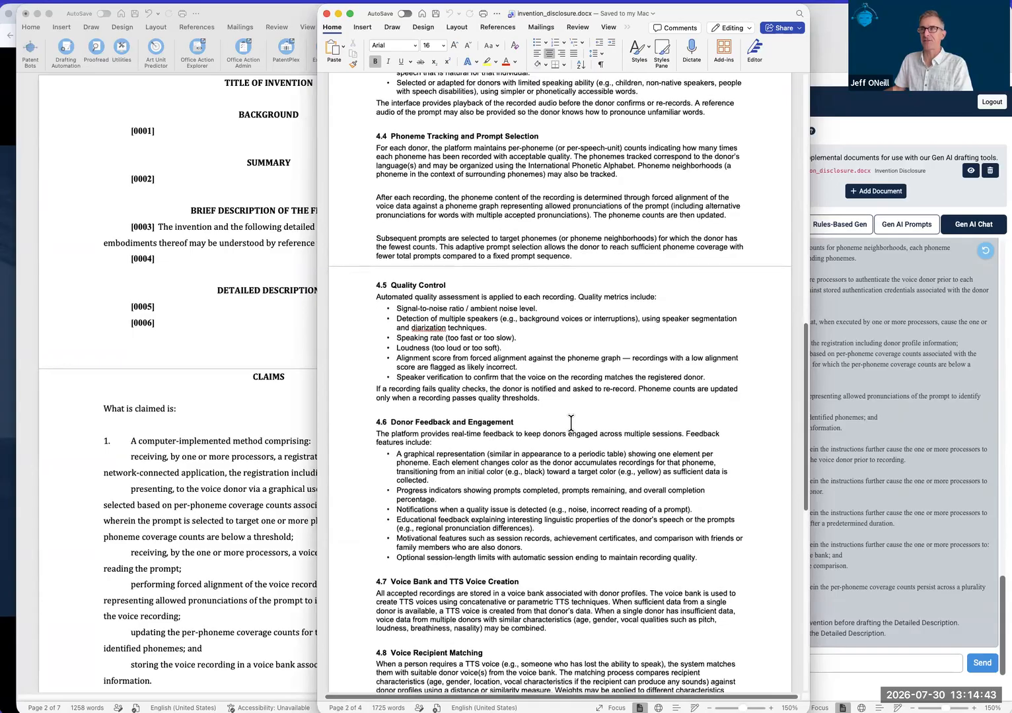
scroll(572, 421, up, 12)
scroll(571, 422, up, 14)
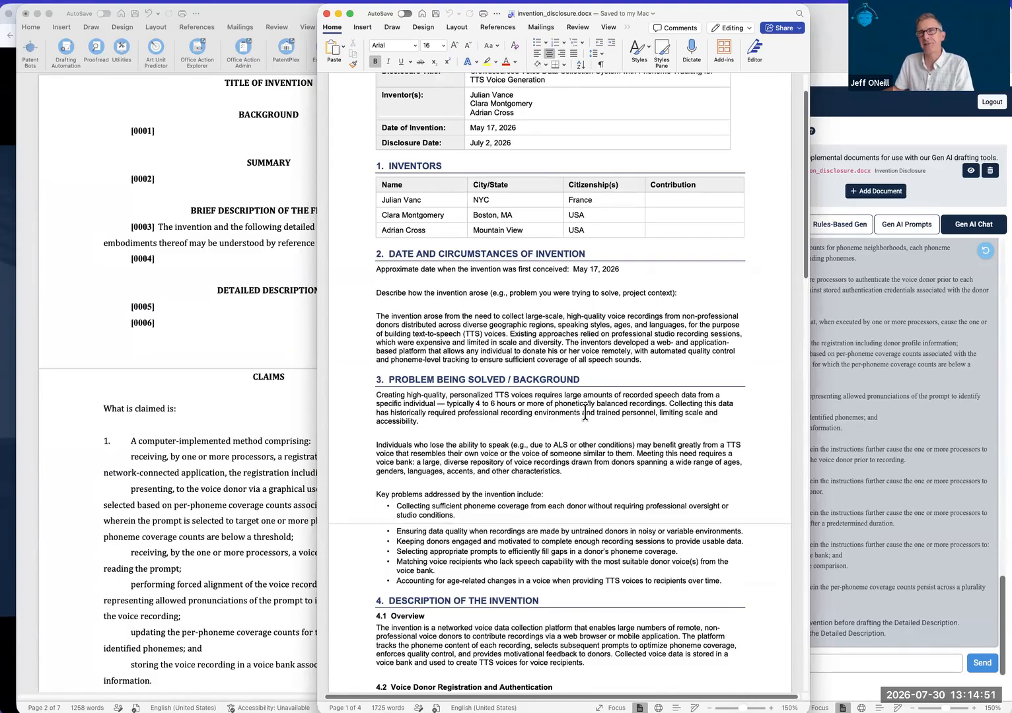
- Read the invention disclosure from the circumstances of the invention through section 4.6 on donor feedback and engagement
scroll(584, 414, down, 5)
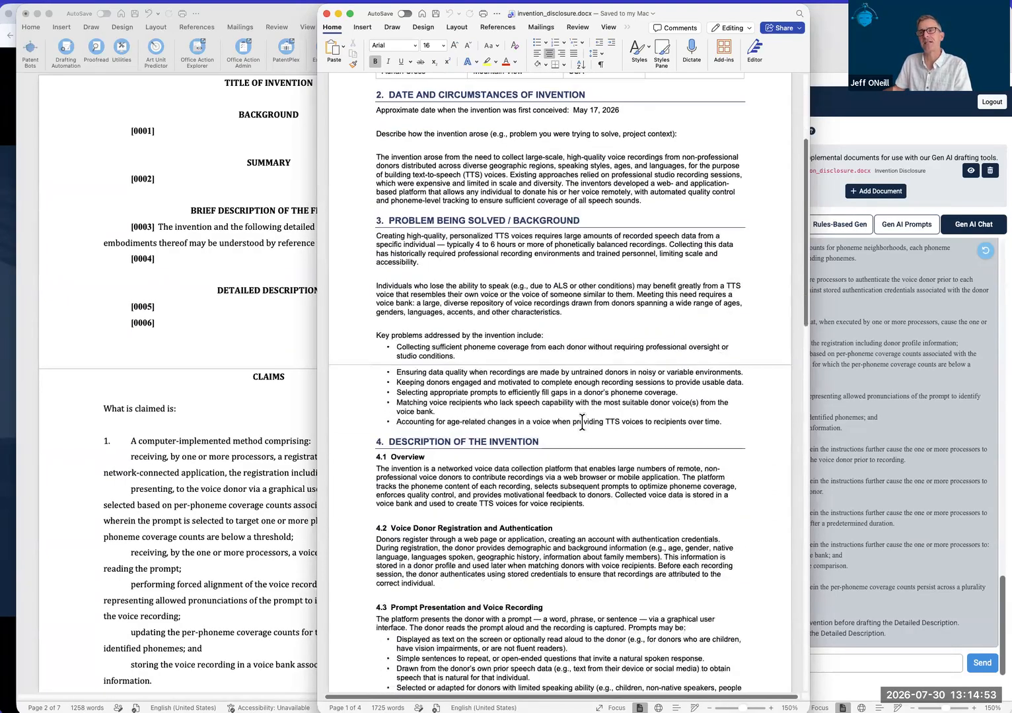
scroll(582, 423, down, 3)
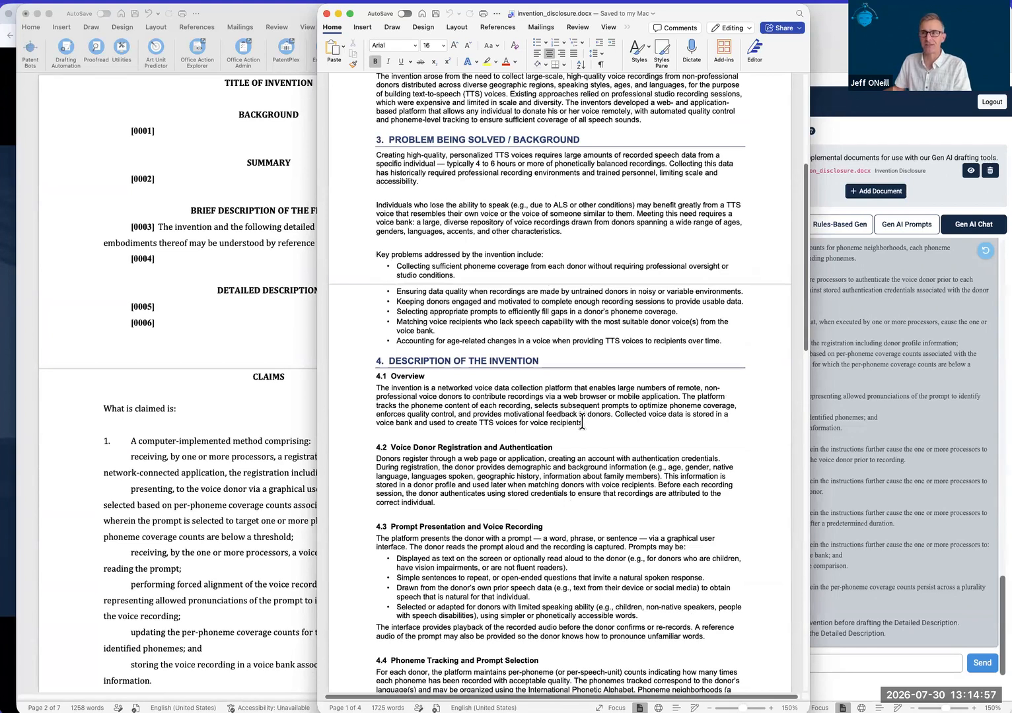
scroll(582, 423, down, 3)
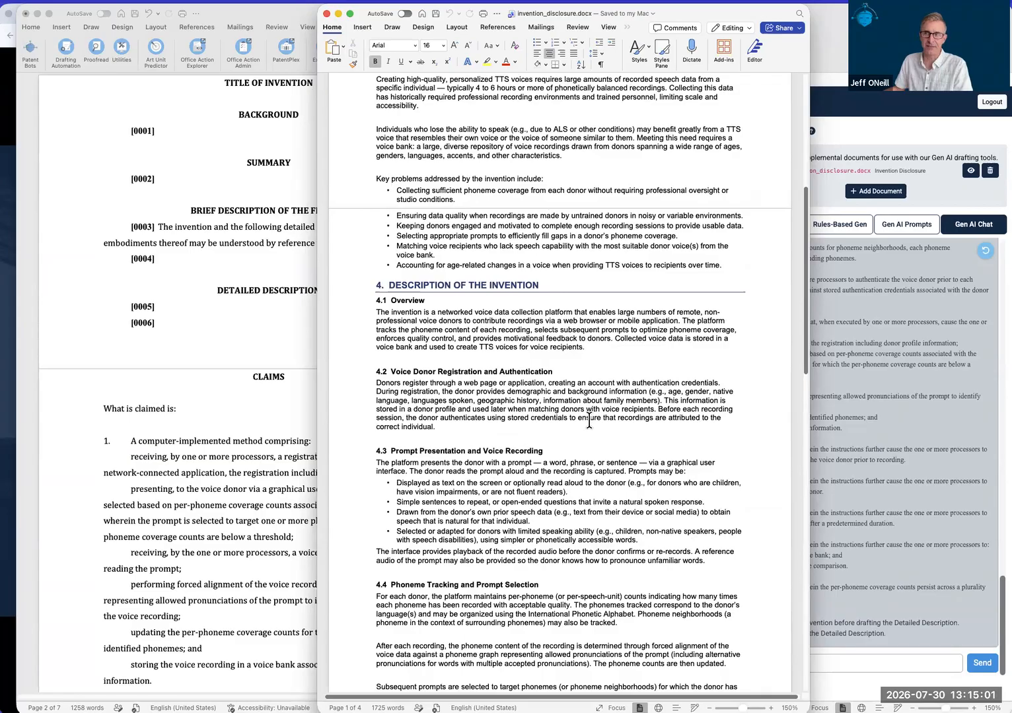
scroll(578, 424, down, 5)
scroll(576, 426, down, 4)
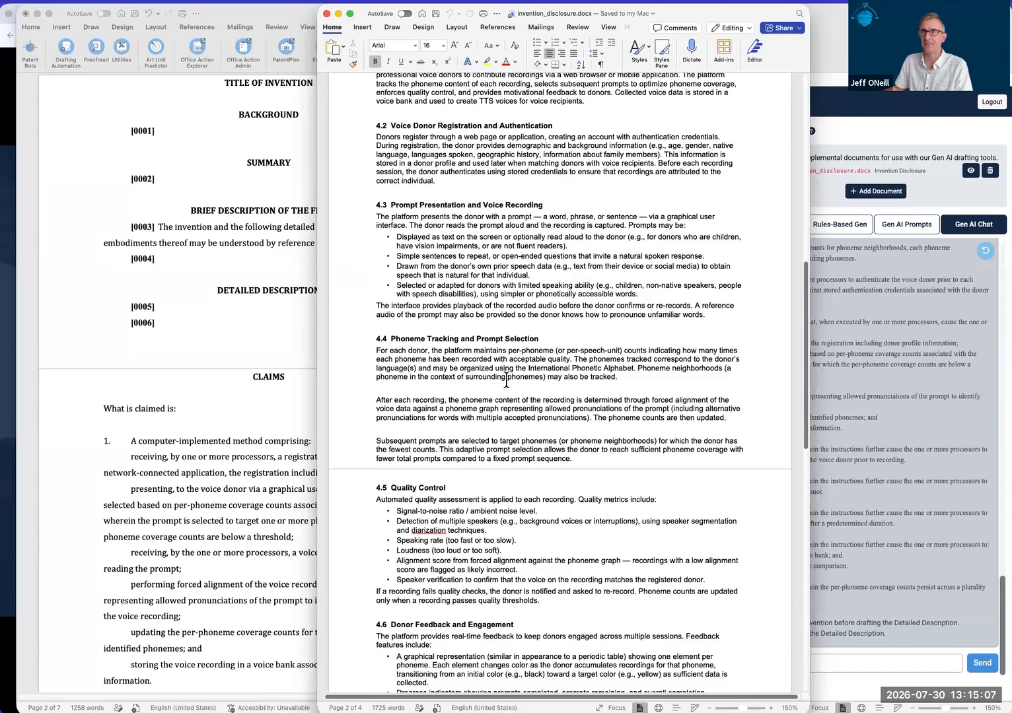
- Return to the application_template.docx window and look up the "Draft an independent claim" prompt at the start of the chat
double_click(466, 12)
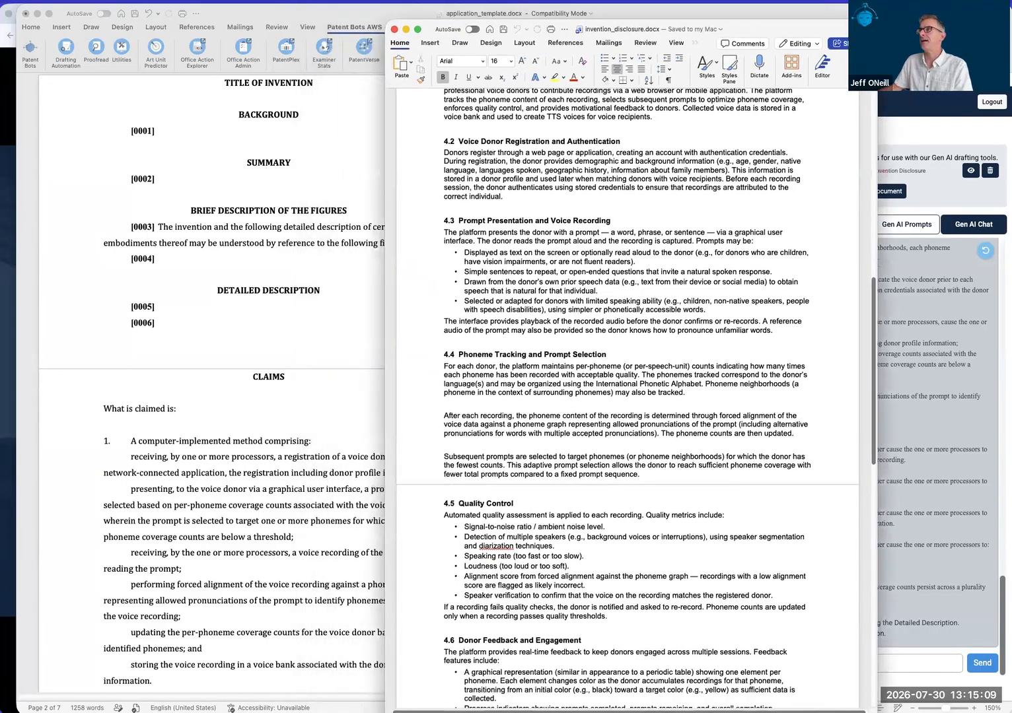
scroll(674, 344, up, 3)
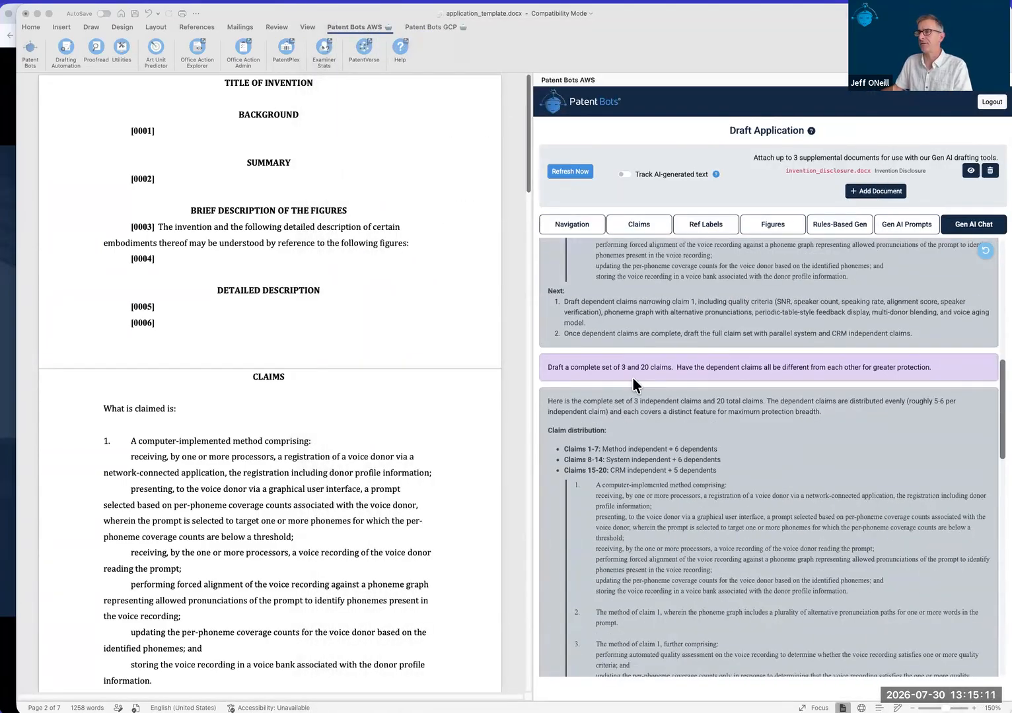
scroll(632, 377, up, 5)
double_click(576, 362)
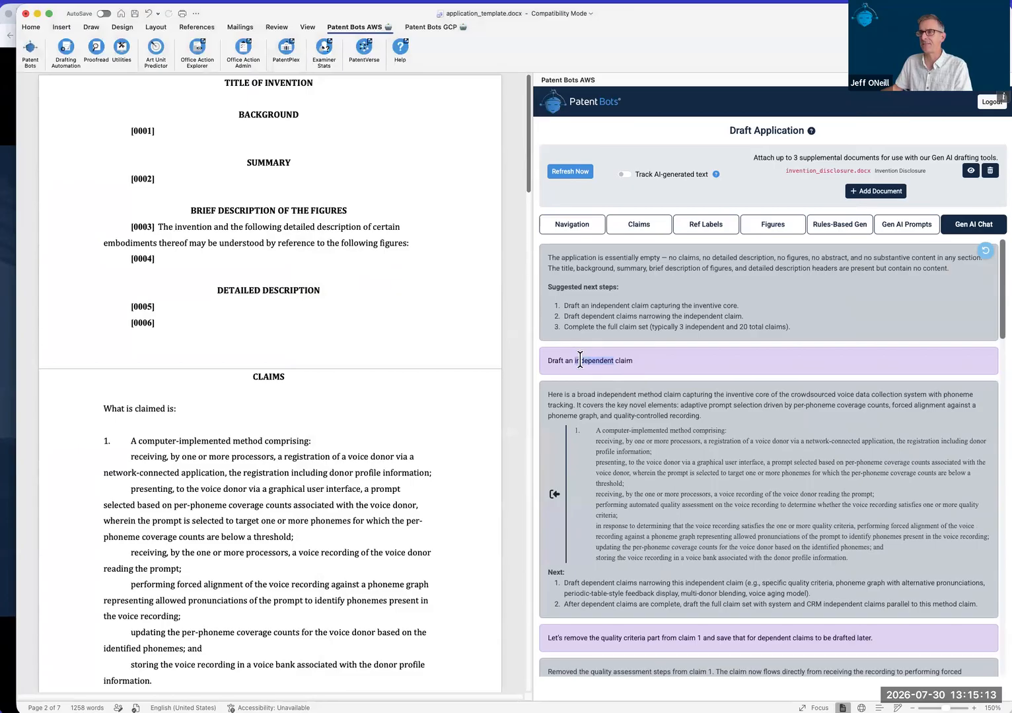
click(634, 360)
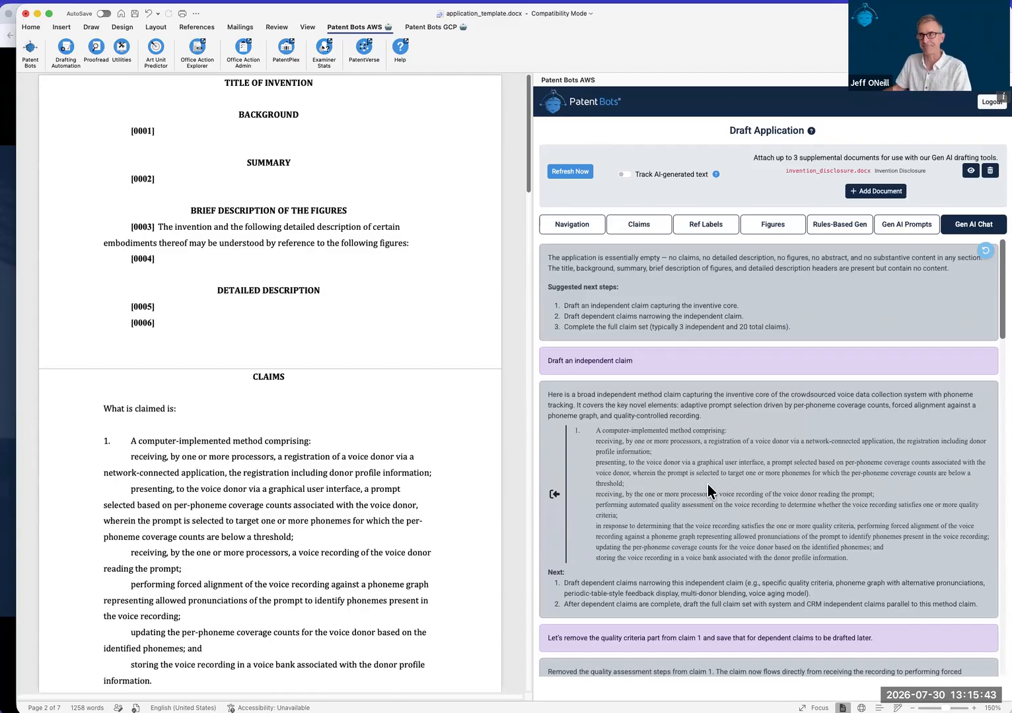
- Review the chat's revised claim 1 and the method and system claims of the full set, and return to the first prompt
scroll(706, 489, down, 5)
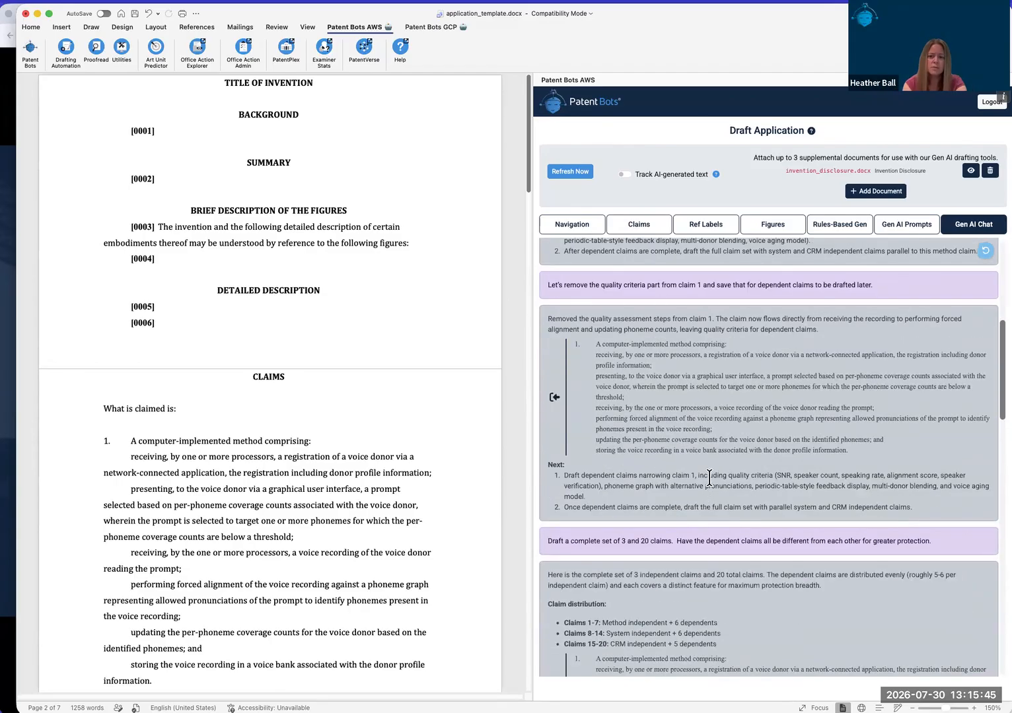
scroll(709, 479, down, 5)
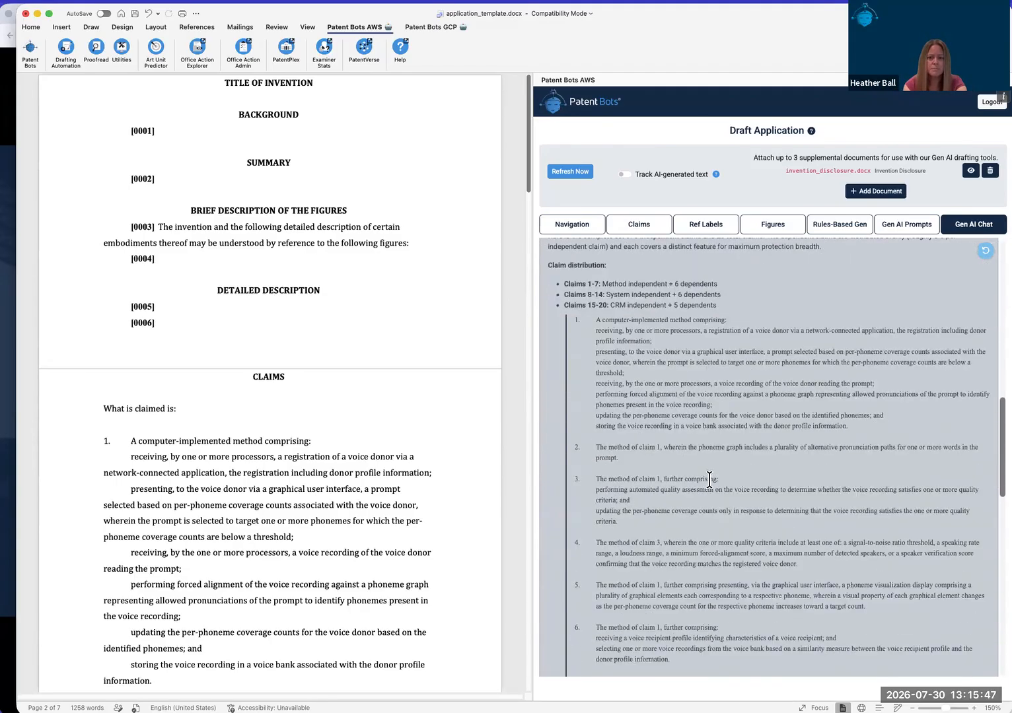
scroll(359, 535, down, 8)
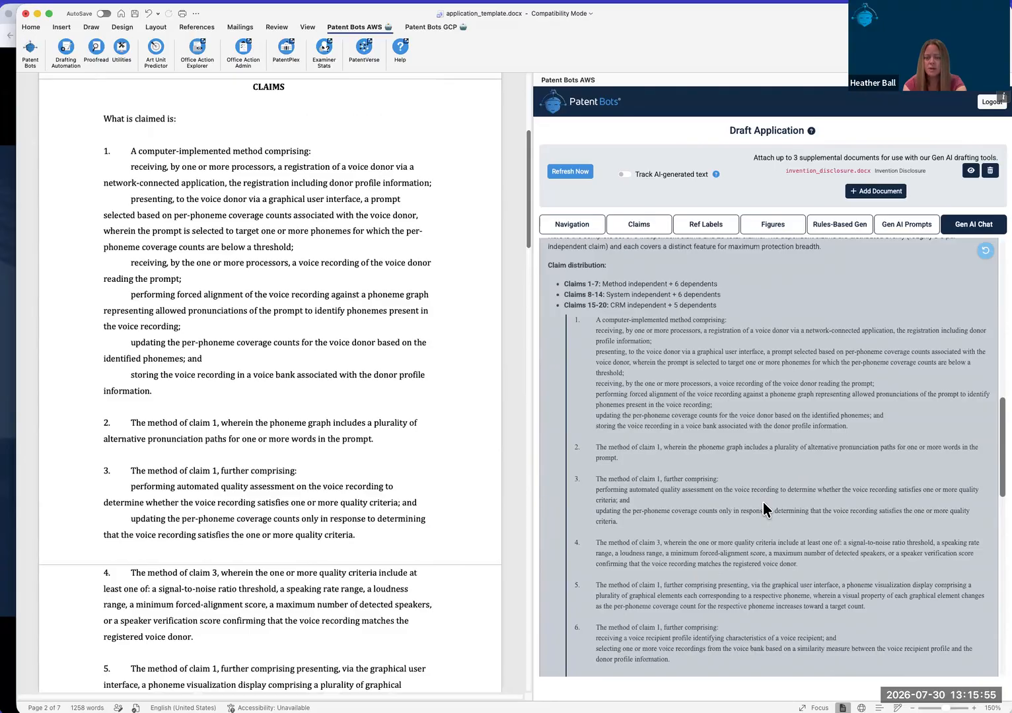
scroll(761, 502, down, 5)
scroll(766, 509, up, 1)
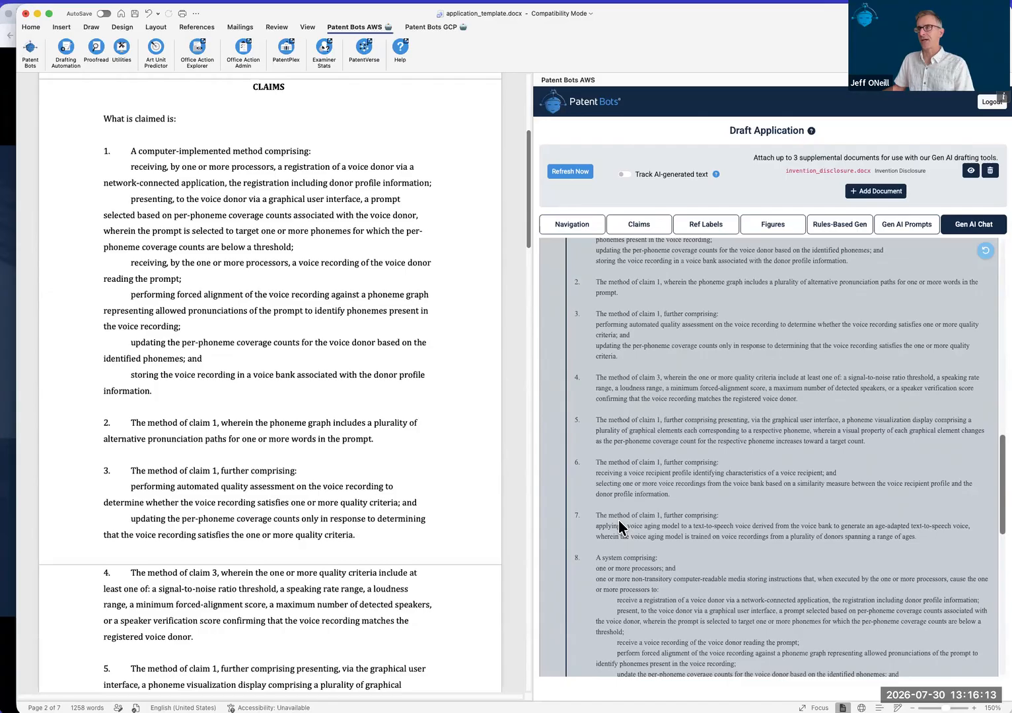
scroll(618, 521, up, 5)
scroll(668, 411, up, 7)
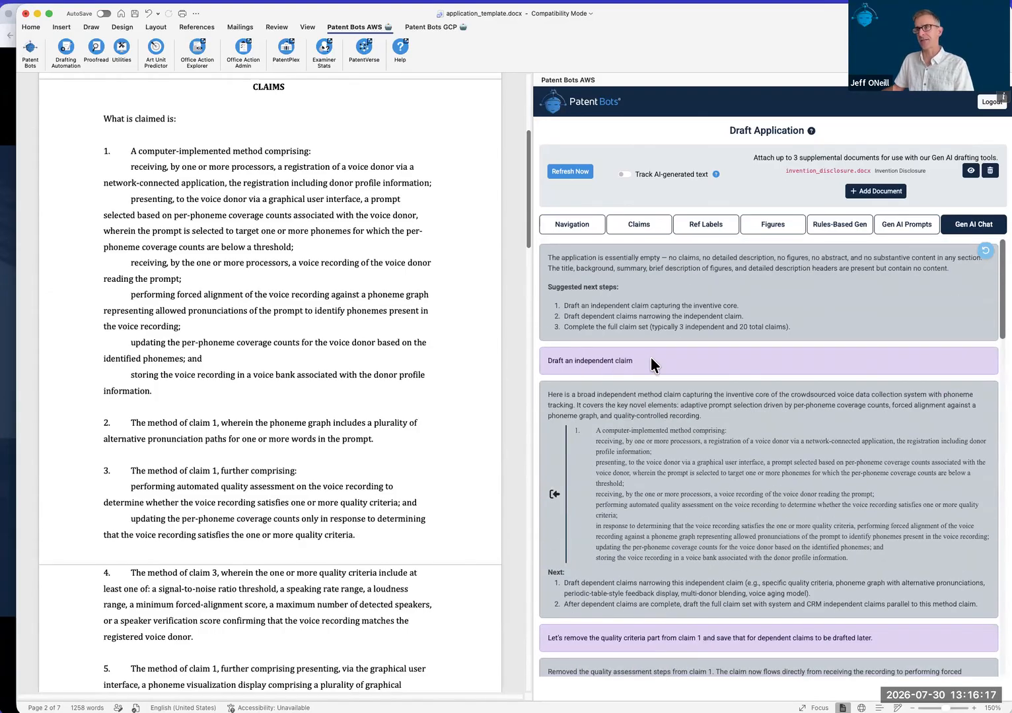
- Review the complete claim set in the chat through claim 20 and the suggested next steps on figures
drag(173, 215, 284, 516)
click(284, 517)
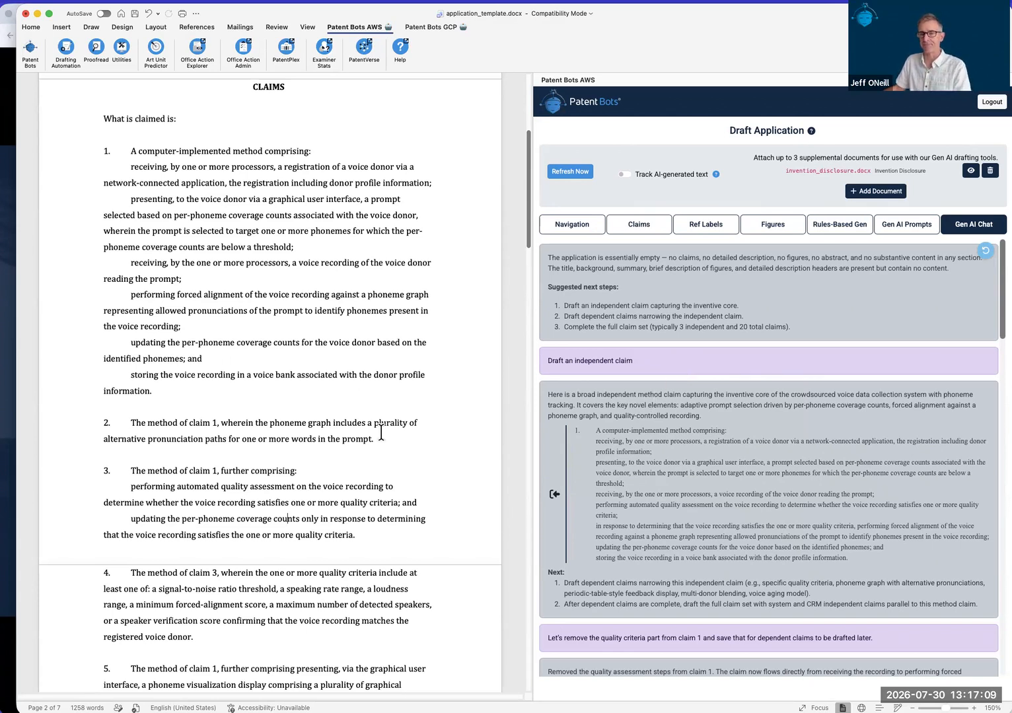
scroll(702, 441, down, 10)
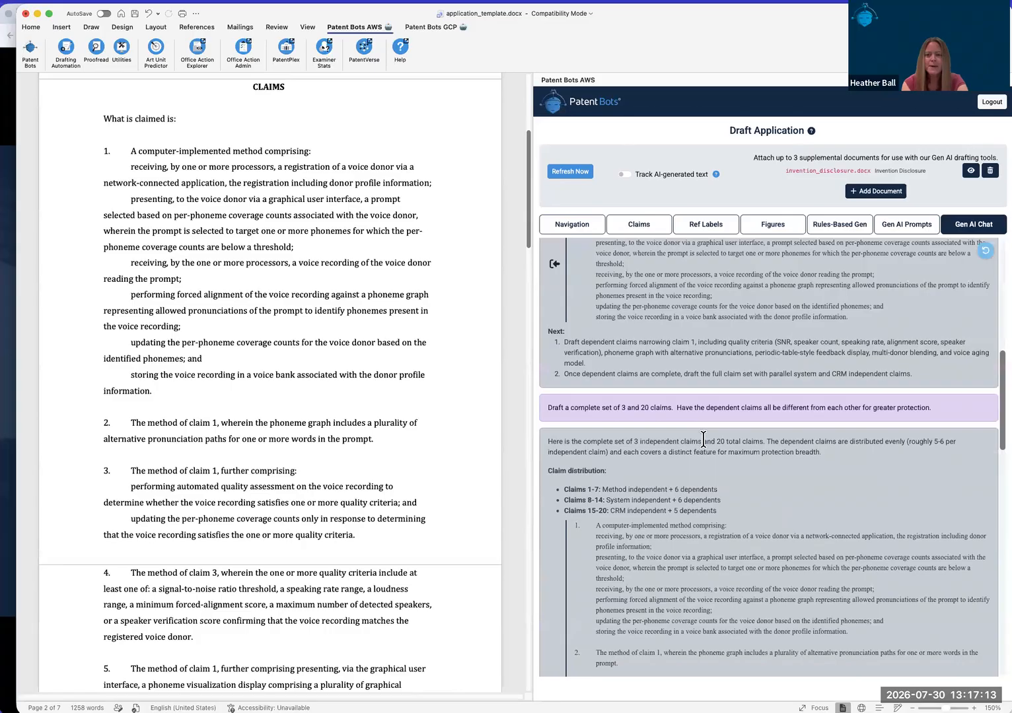
scroll(703, 439, down, 6)
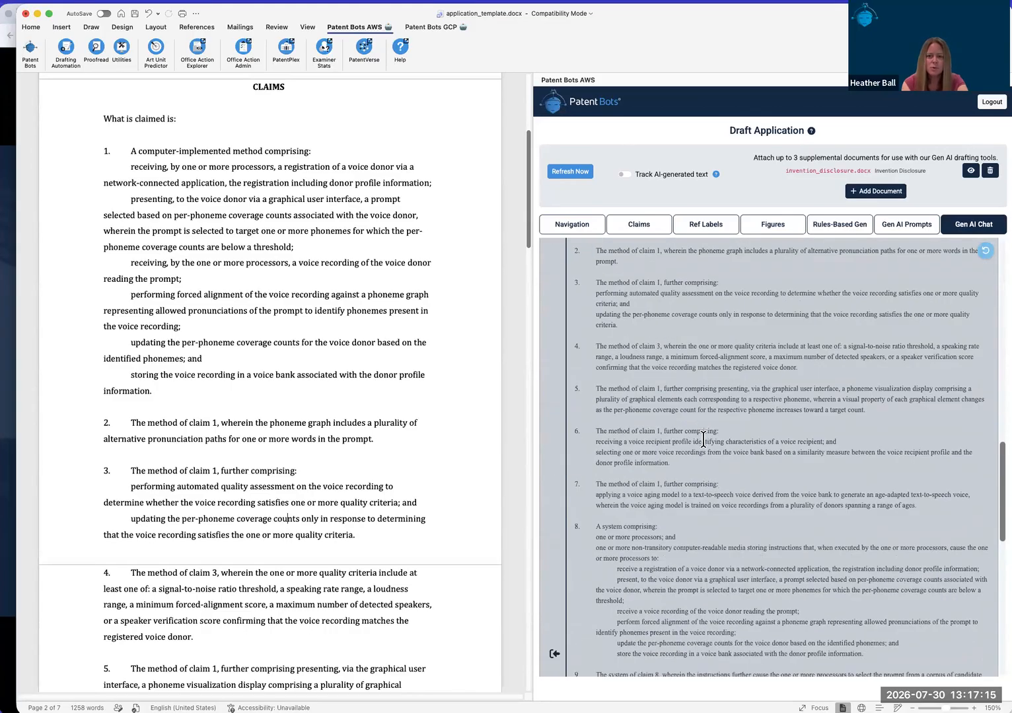
scroll(703, 440, down, 3)
scroll(704, 445, down, 8)
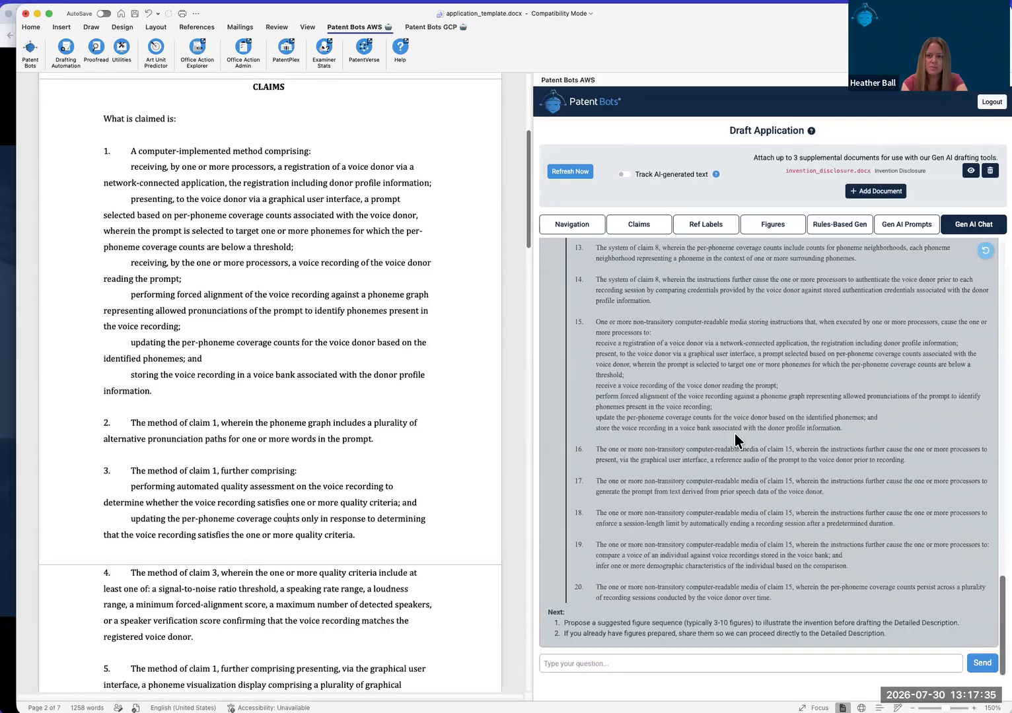
scroll(737, 439, up, 3)
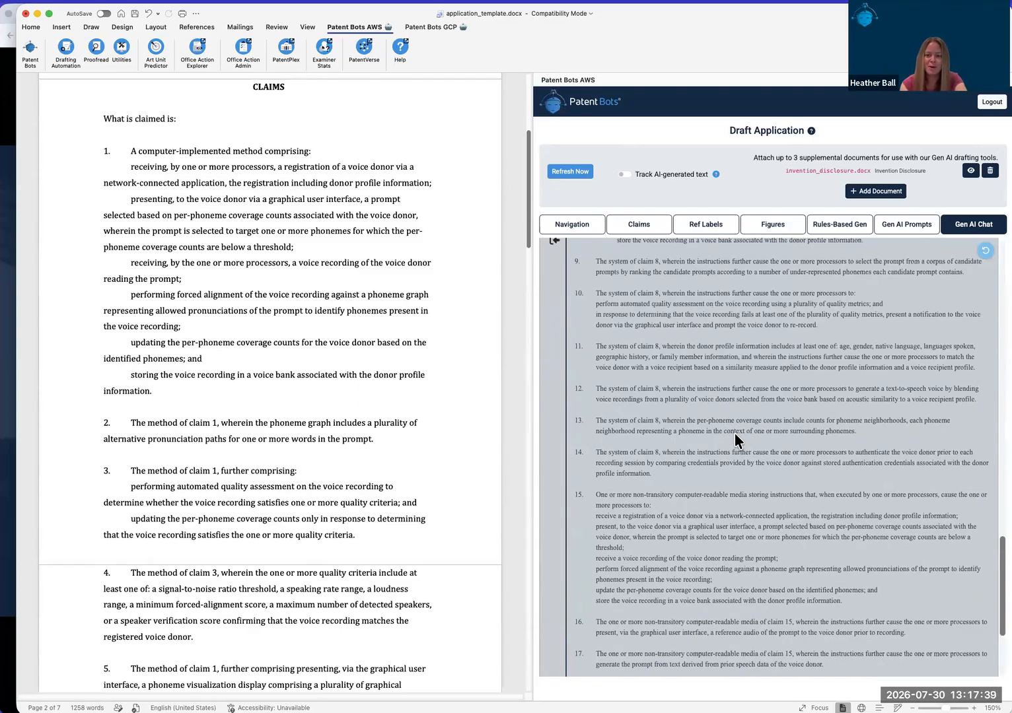
scroll(736, 440, up, 8)
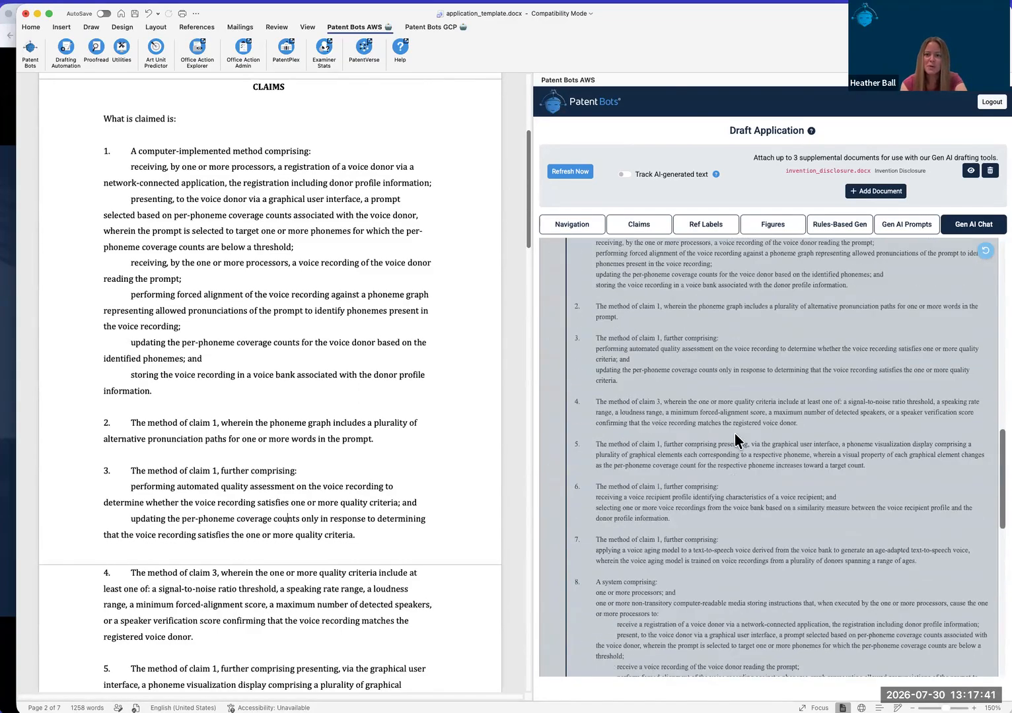
scroll(736, 439, up, 3)
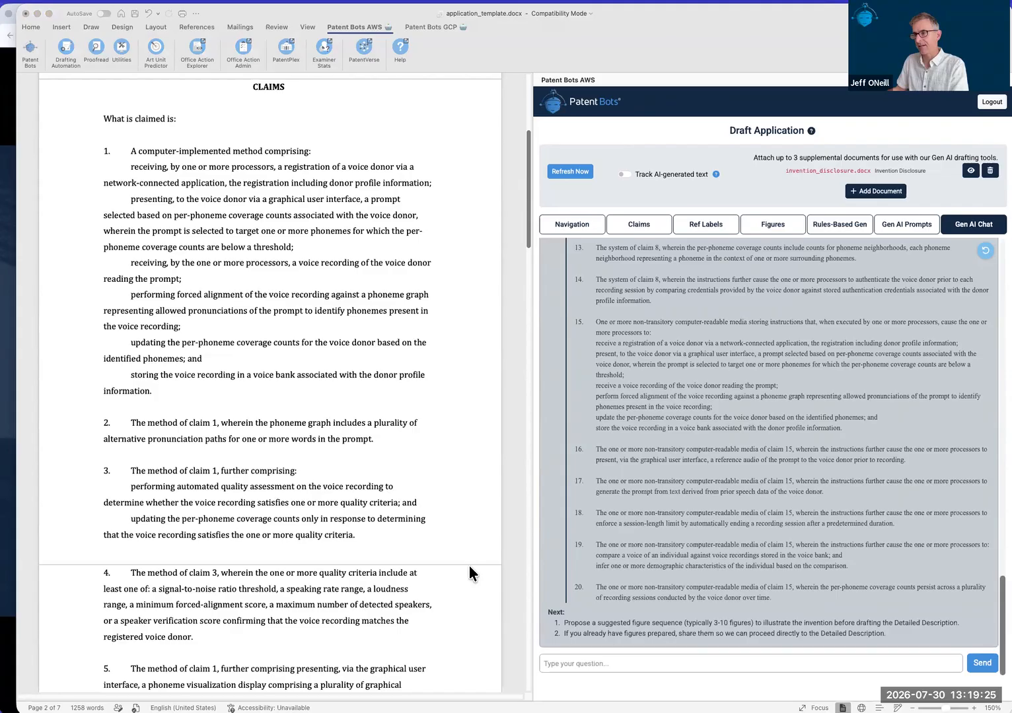
- Ask the chat to "Propose a suggested figure sequence to illustrate the invention"
click(566, 663)
text(Propose a suggested figure sequence to illustrate the invention)
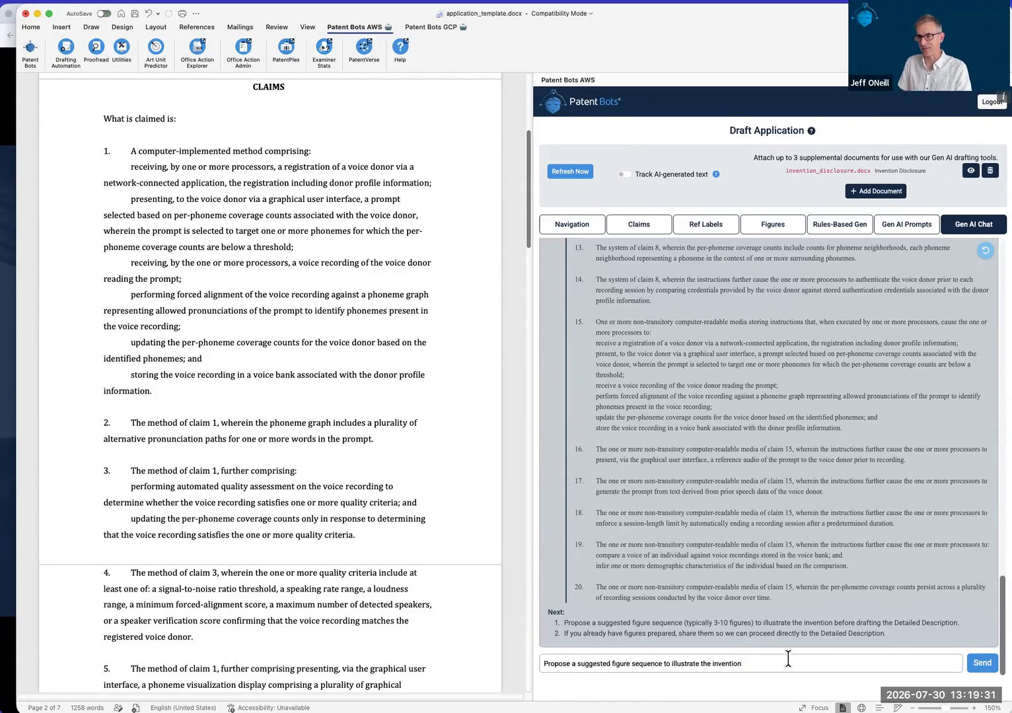
key(Return)
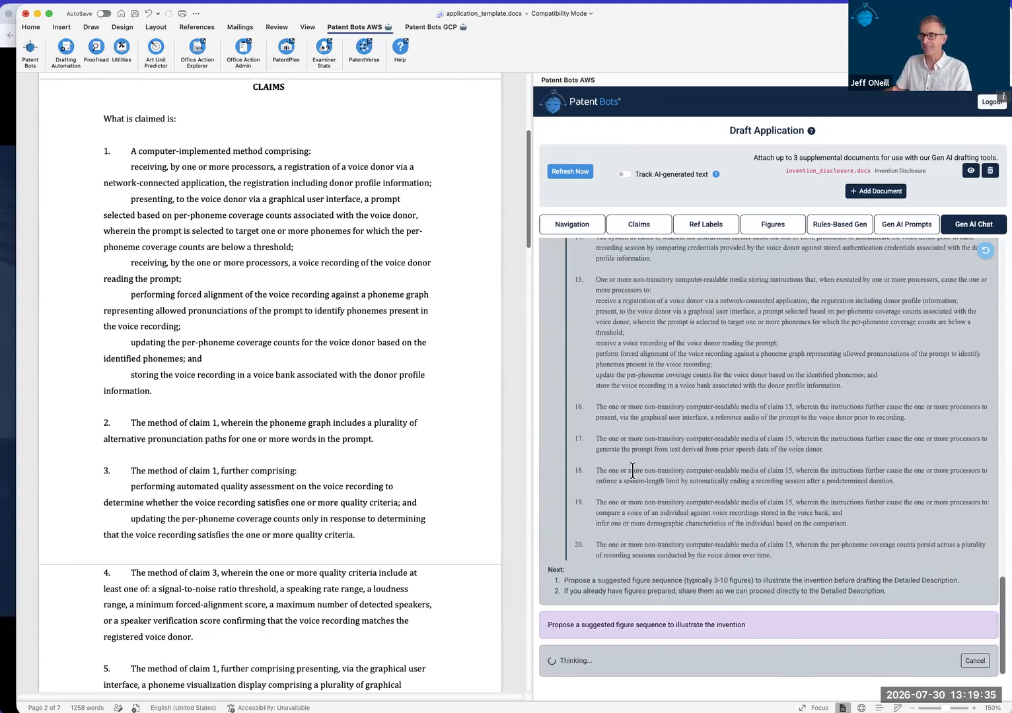
- Examine the titles and descriptions of the proposed figures, including the system architecture, phoneme graph, phoneme visualization and voice recipient matching figures
drag(140, 183, 316, 633)
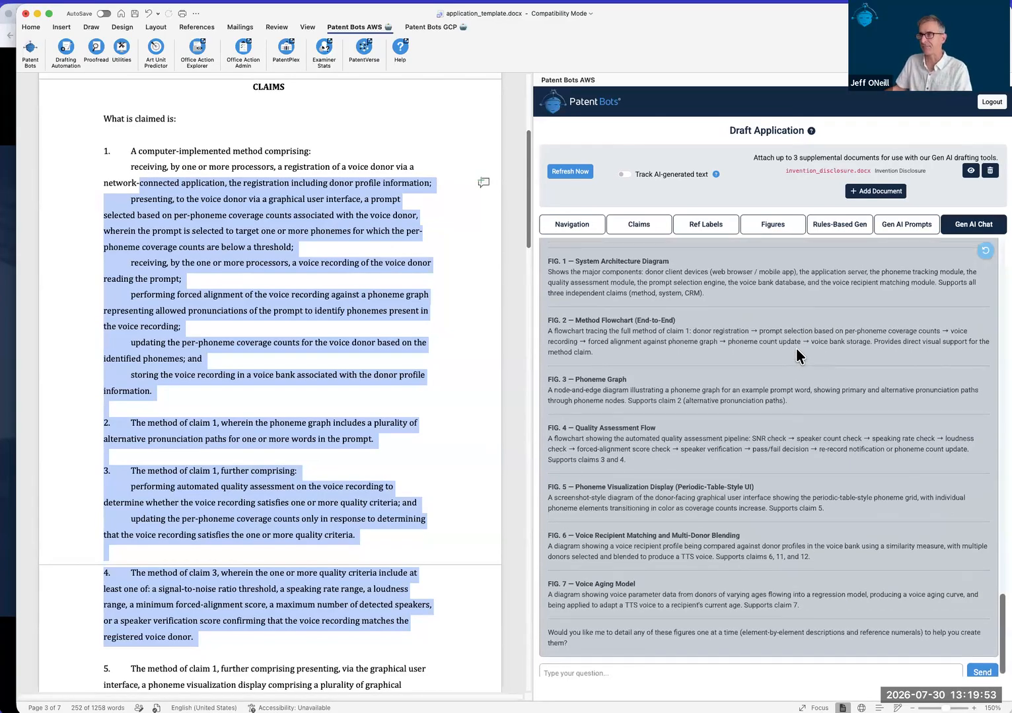
drag(603, 262, 691, 269)
click(804, 316)
scroll(804, 317, down, 1)
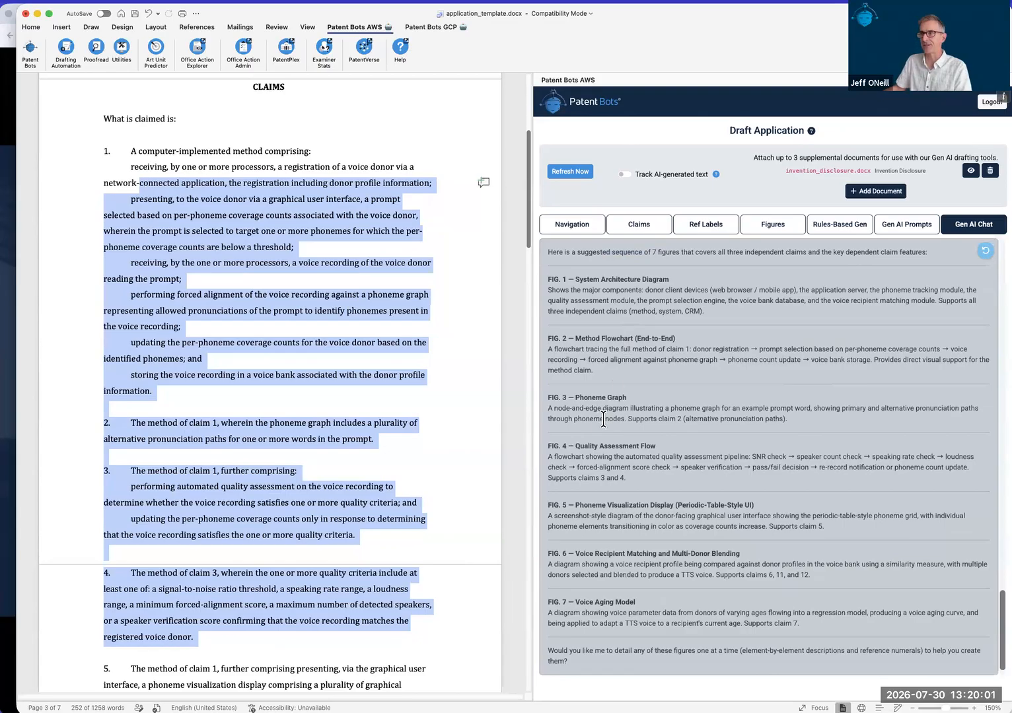
drag(574, 397, 677, 399)
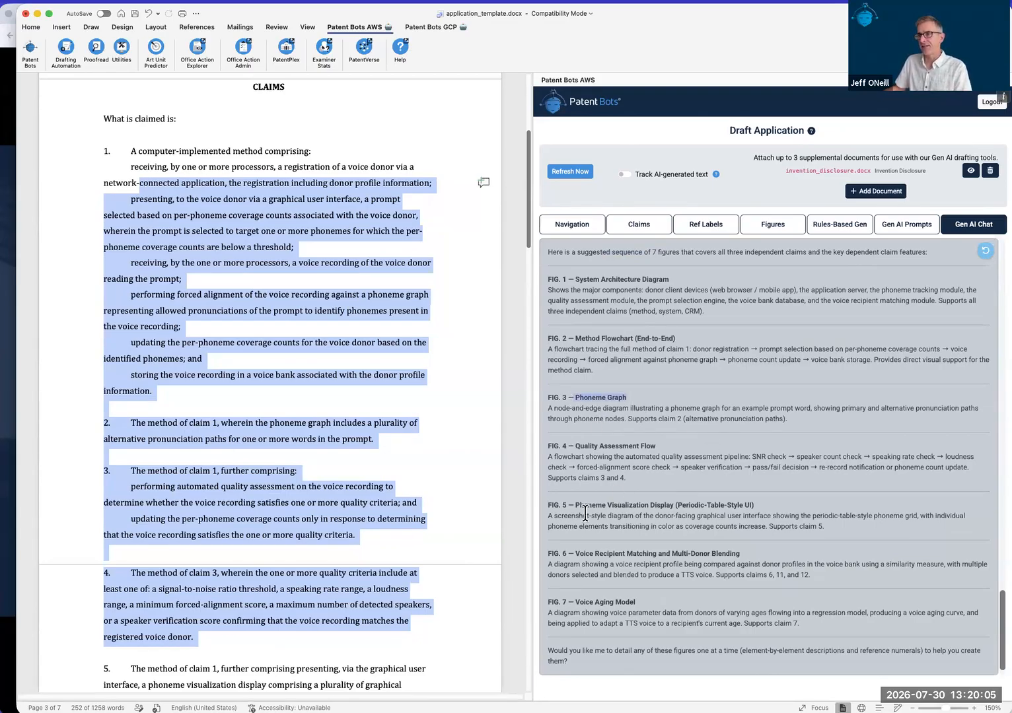
drag(574, 505, 760, 504)
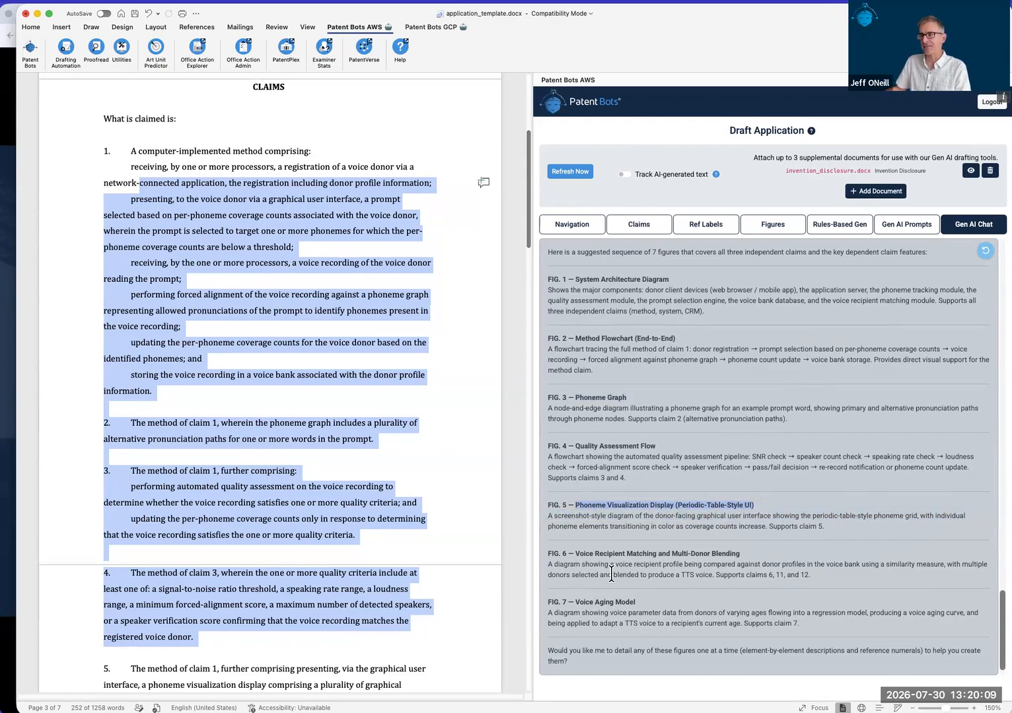
click(659, 552)
triple_click(660, 552)
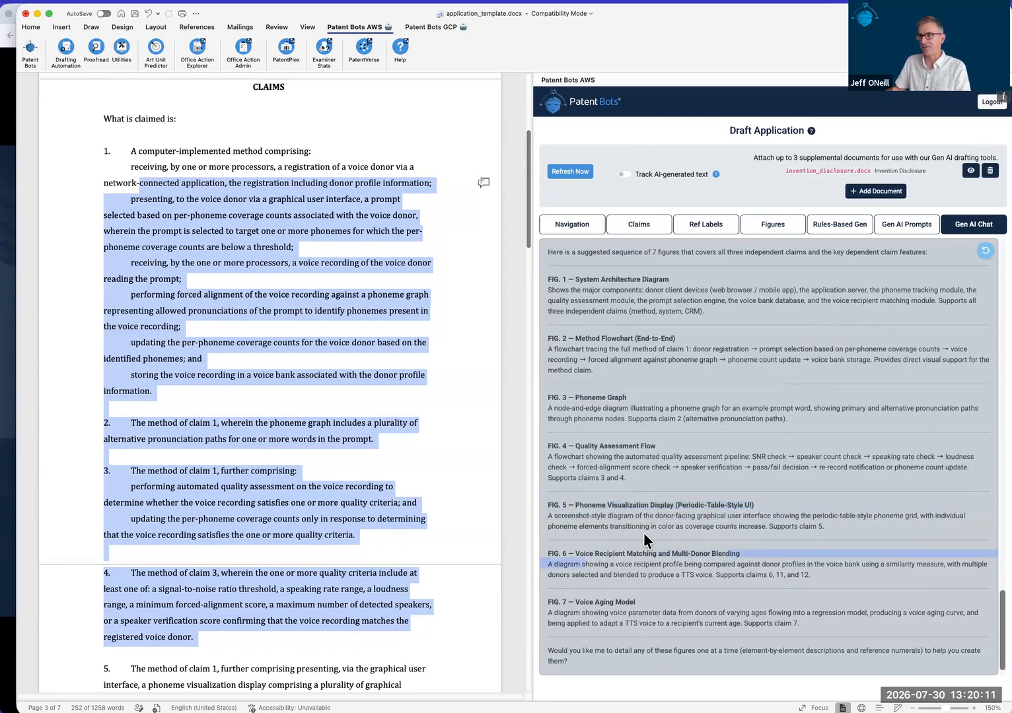
click(694, 493)
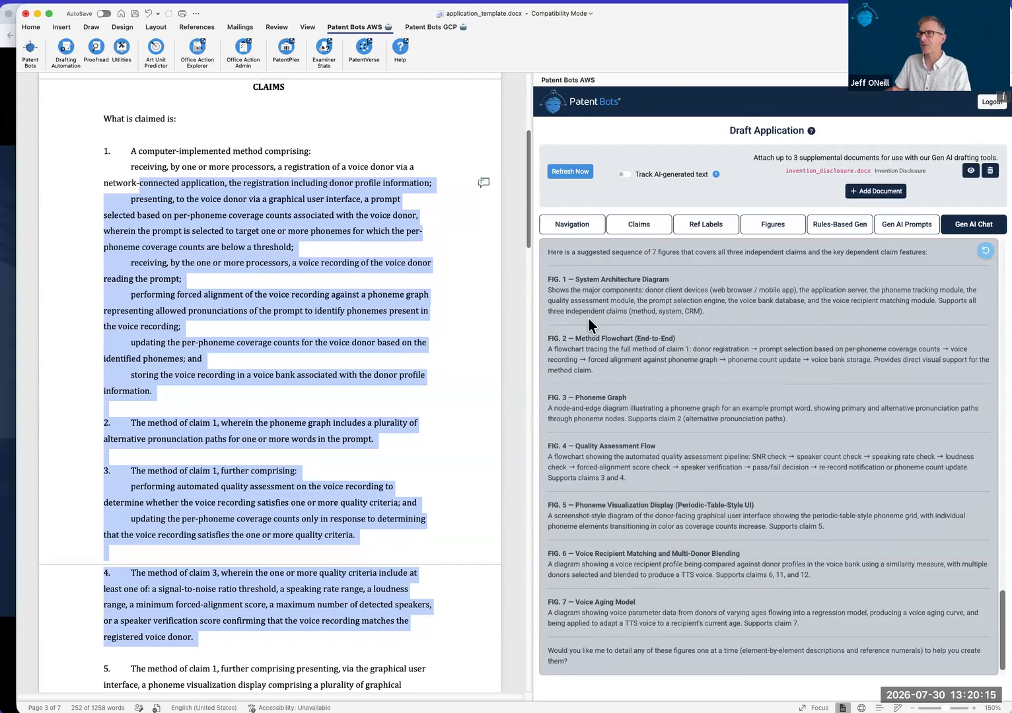
- Check which claims the proposed figures support, and examine the FIG. 4 quality assessment flow
drag(548, 311, 635, 311)
drag(628, 418, 684, 416)
drag(580, 479, 629, 478)
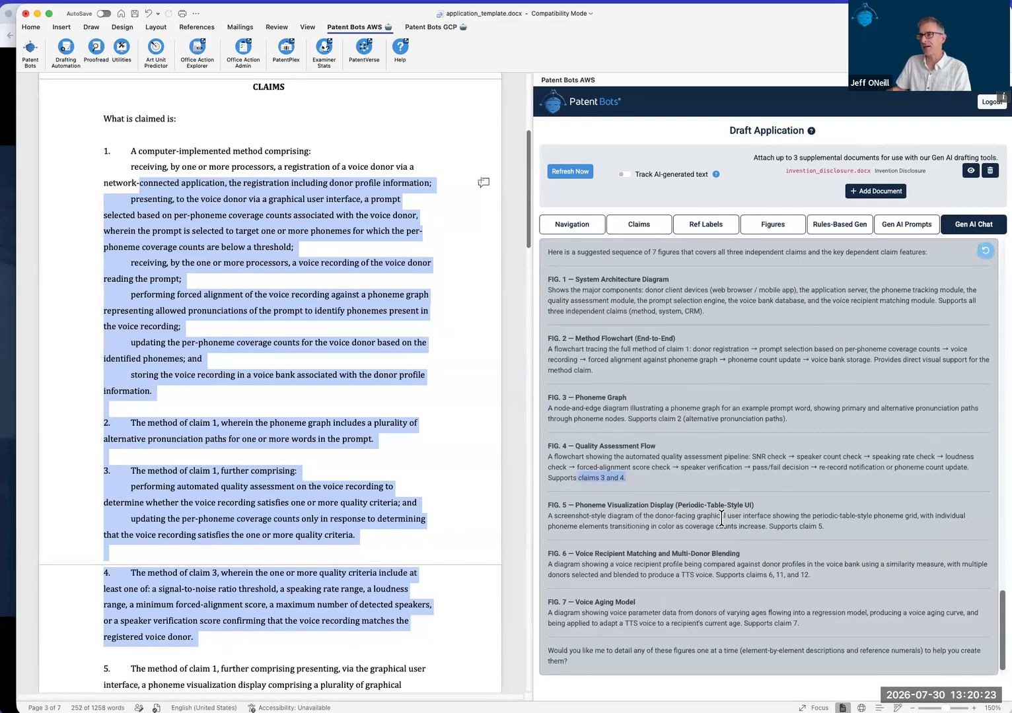
click(751, 475)
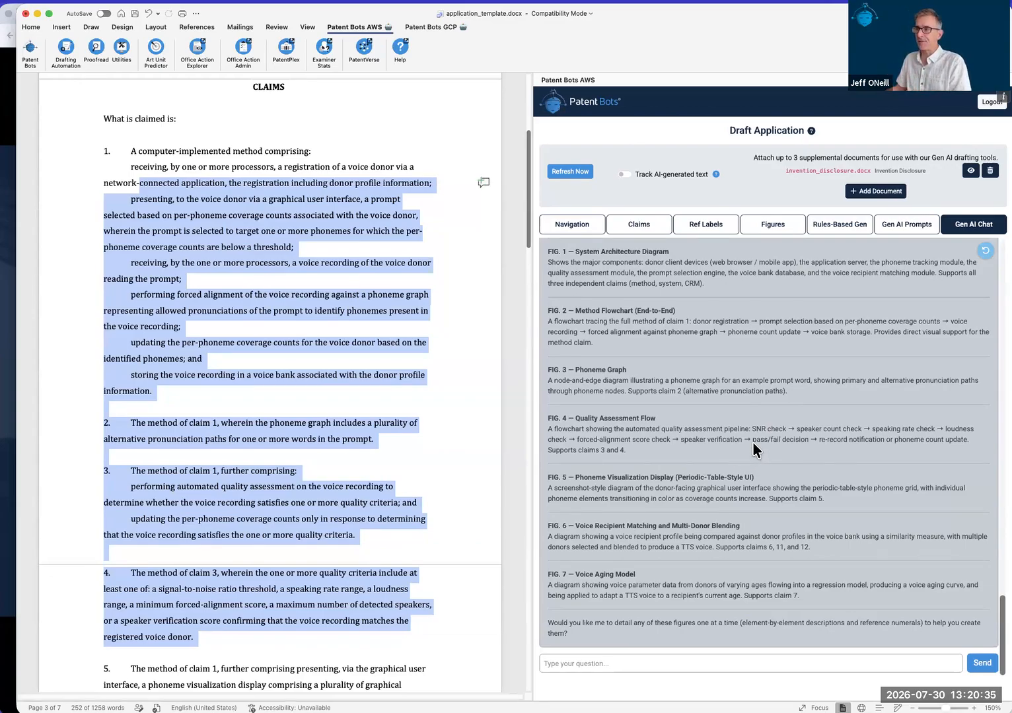
double_click(624, 418)
drag(676, 419, 852, 422)
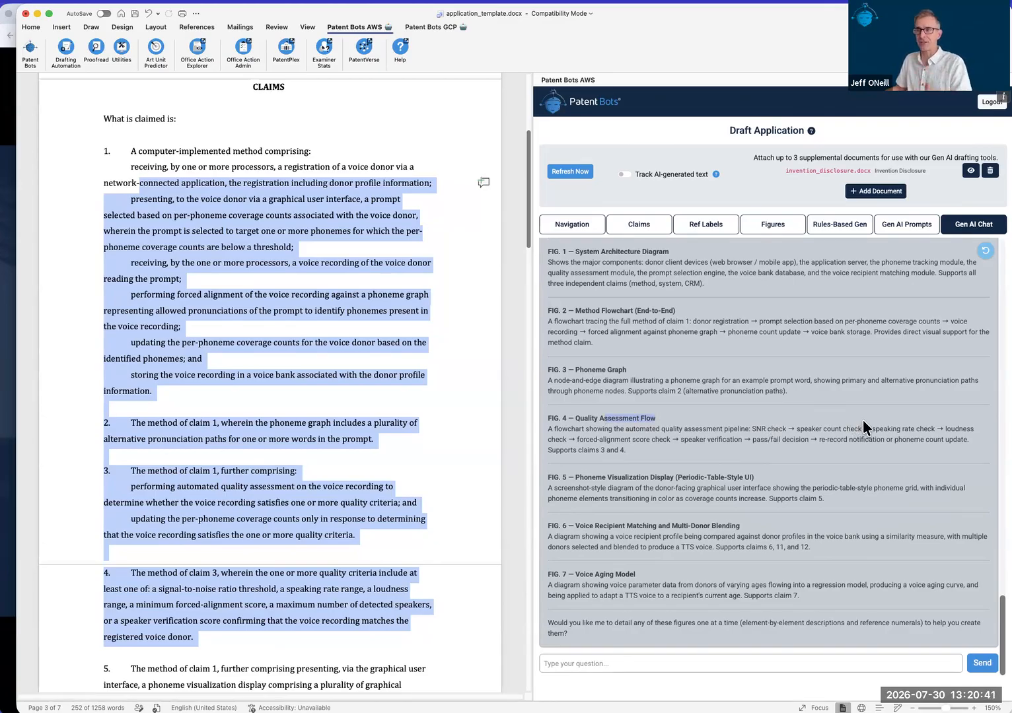
click(811, 465)
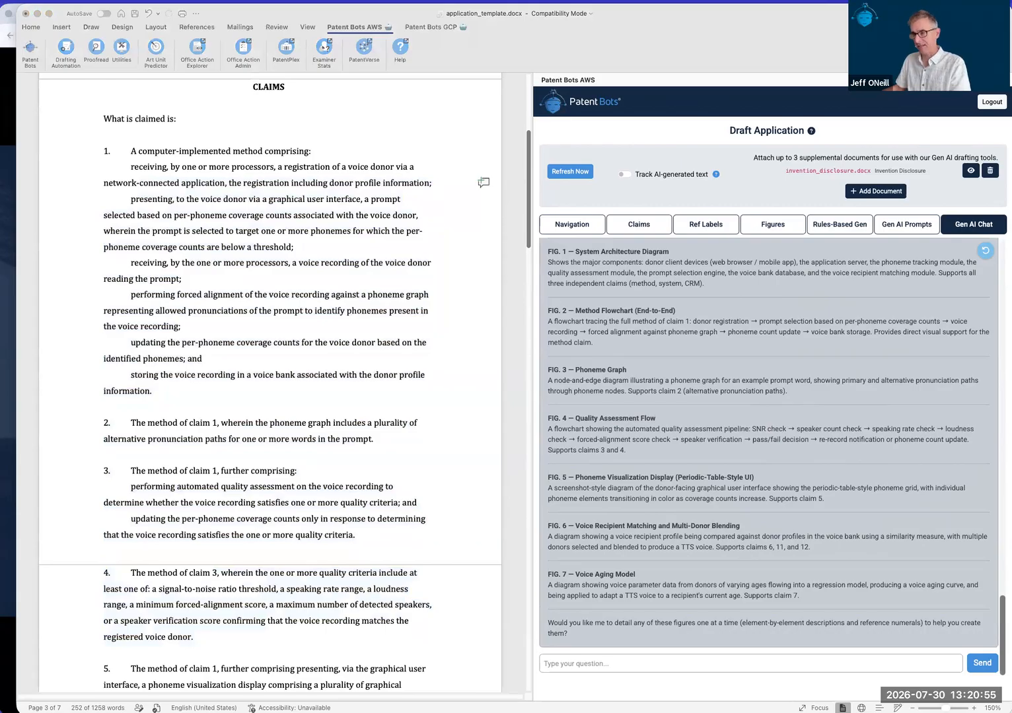
- Ask the chat to "Provide details for Fig. 1"
click(594, 665)
text(Provide details for Fig. 1)
click(294, 536)
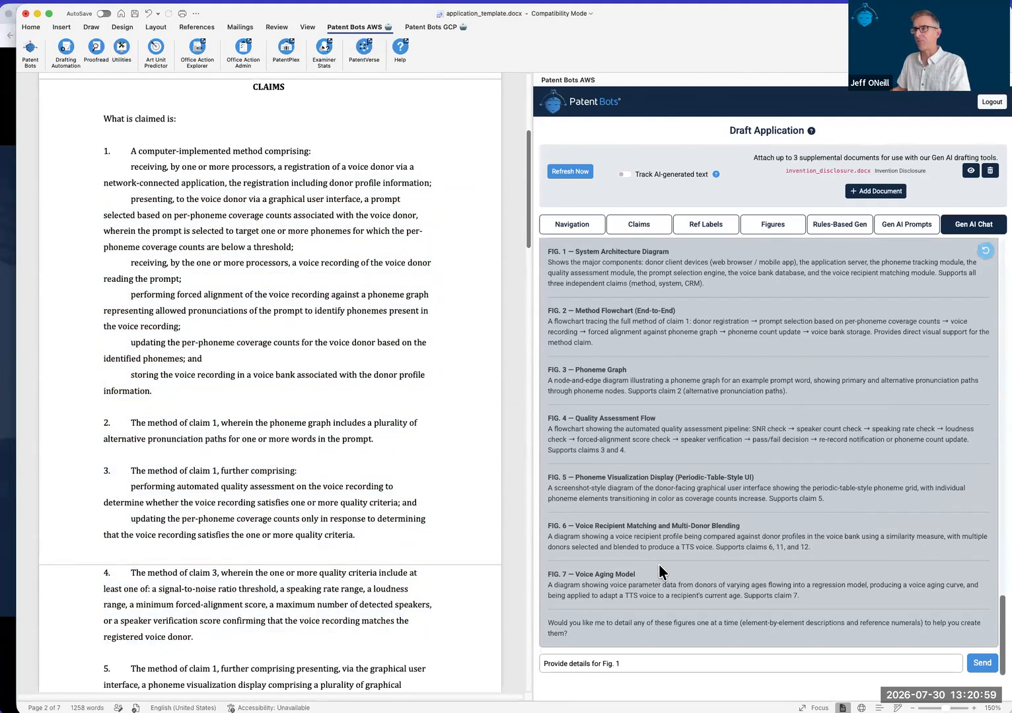
click(659, 663)
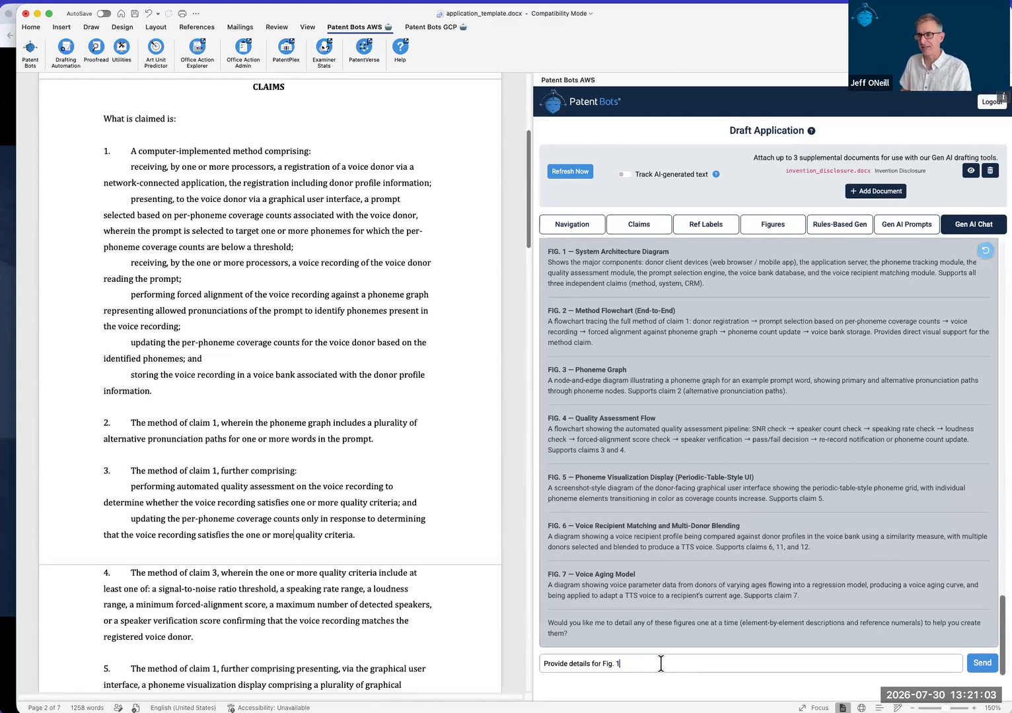
key(Return)
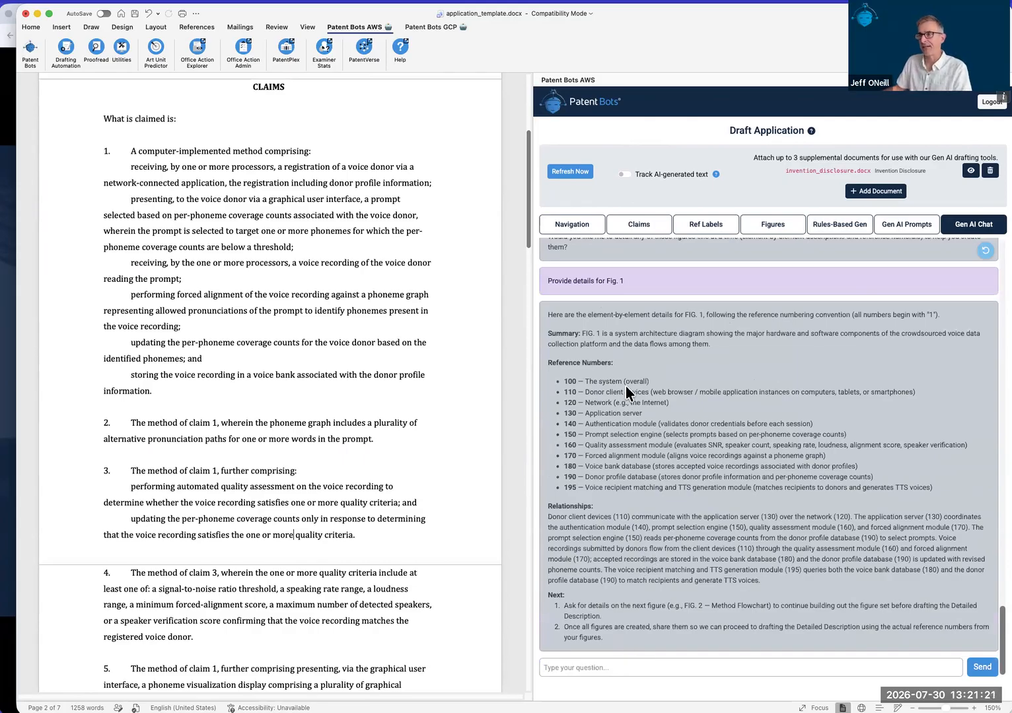
- Examine the reference numbers and the relationships paragraph in the chat's details for FIG. 1
drag(545, 503, 829, 585)
click(682, 410)
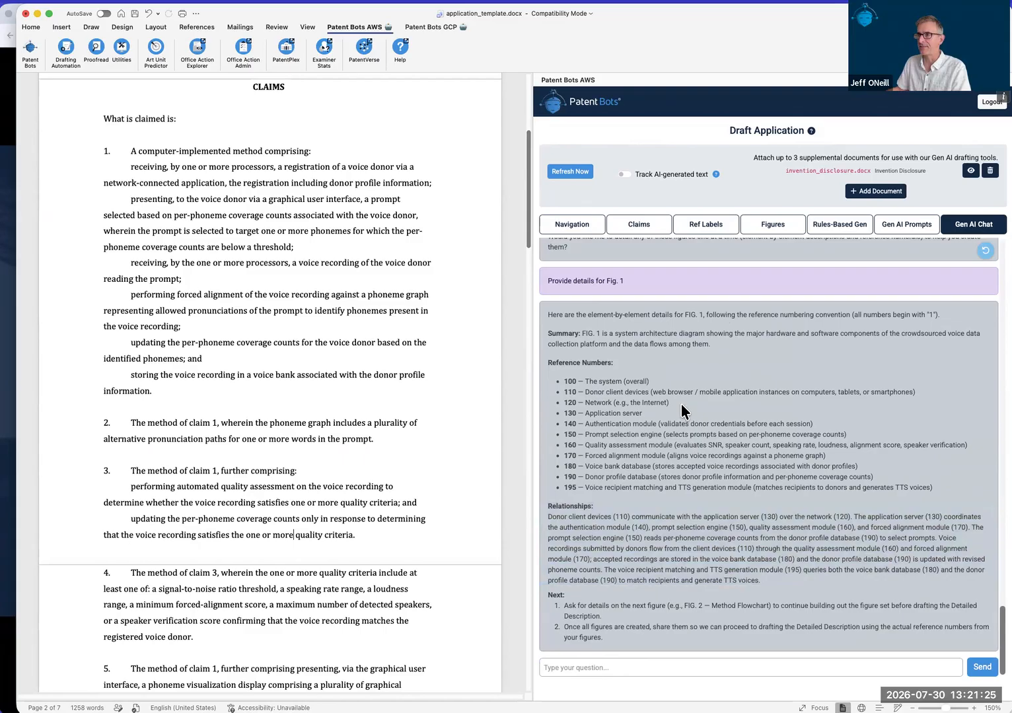
drag(646, 428, 921, 503)
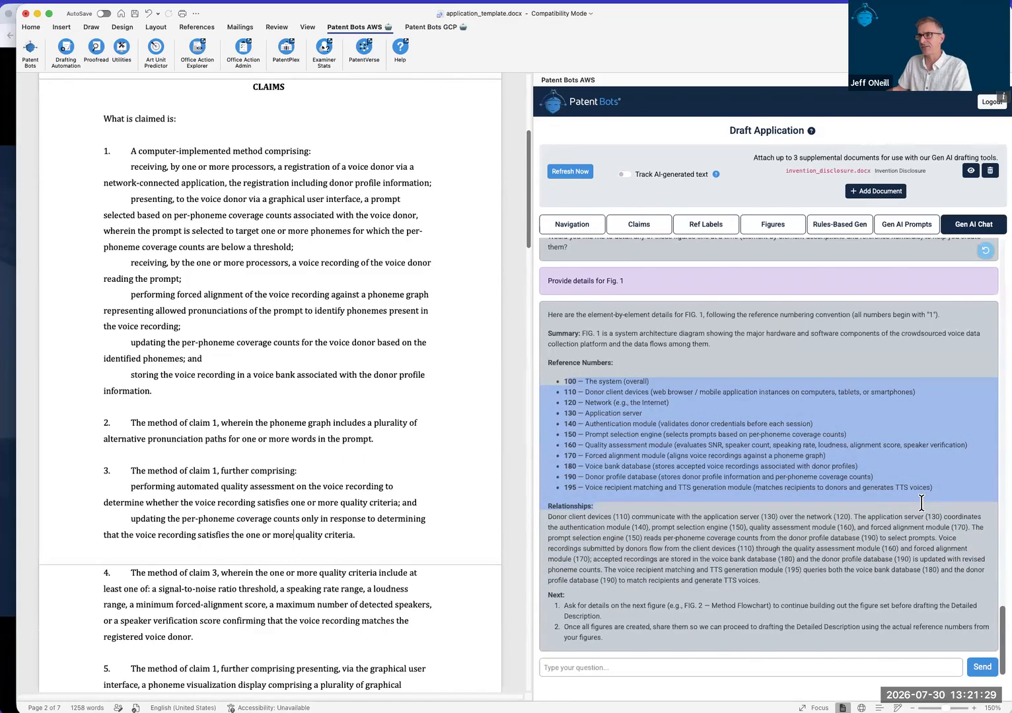
click(754, 522)
drag(544, 516, 797, 585)
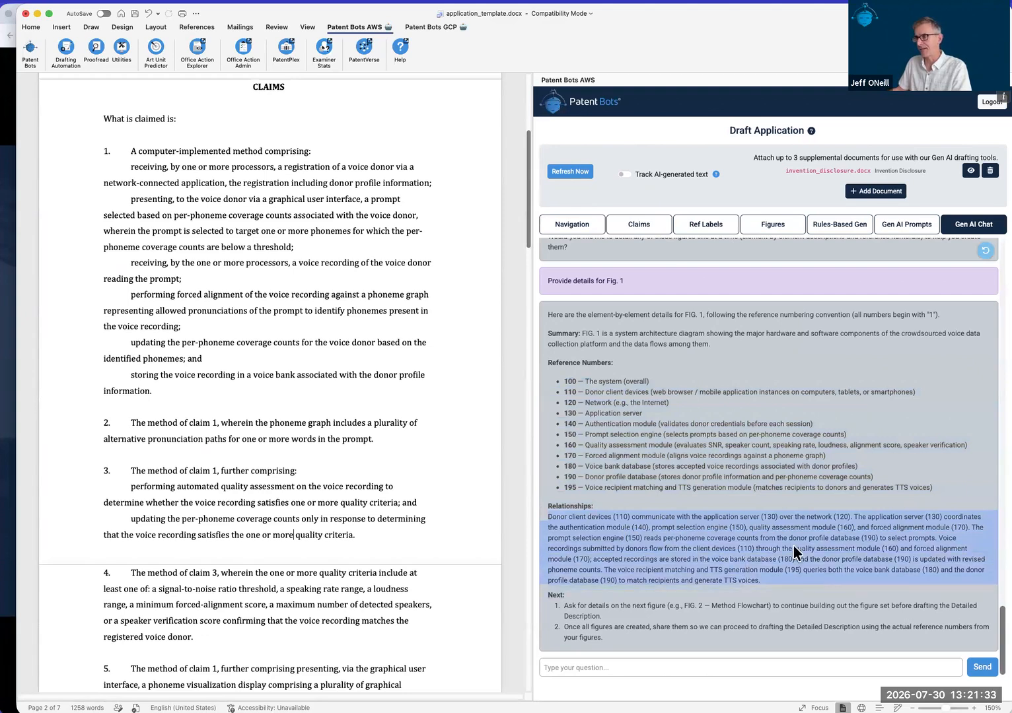
click(679, 487)
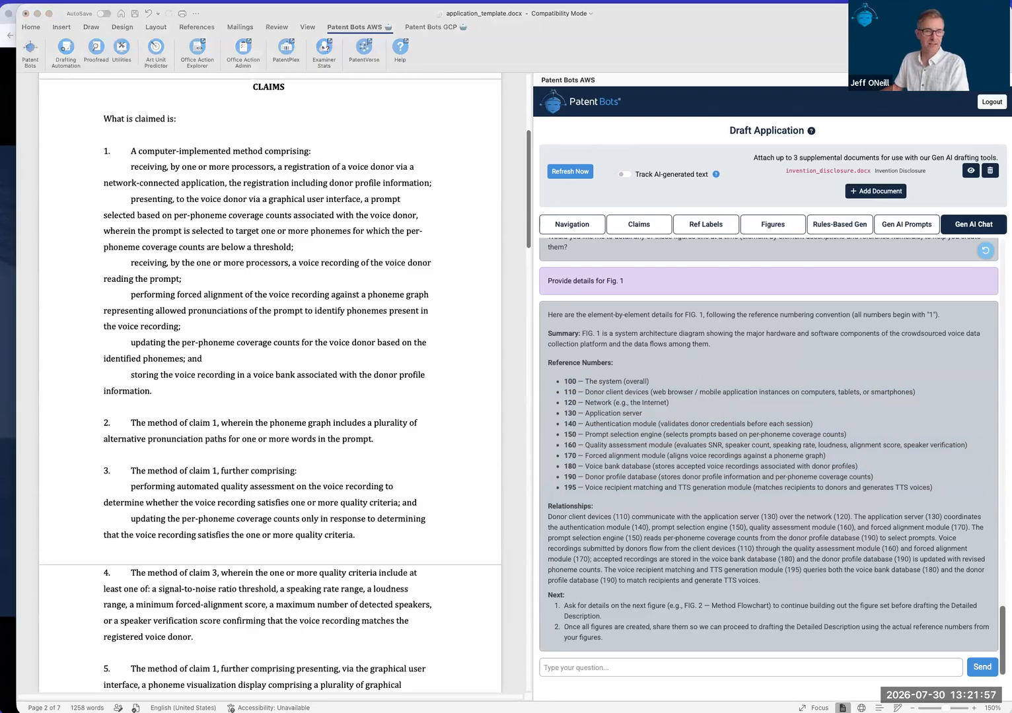
- Bring up the Design window with the Fig. 1 diagram and compare it with the chat's summary, reference numbers and relationships
drag(0, 37, 582, 65)
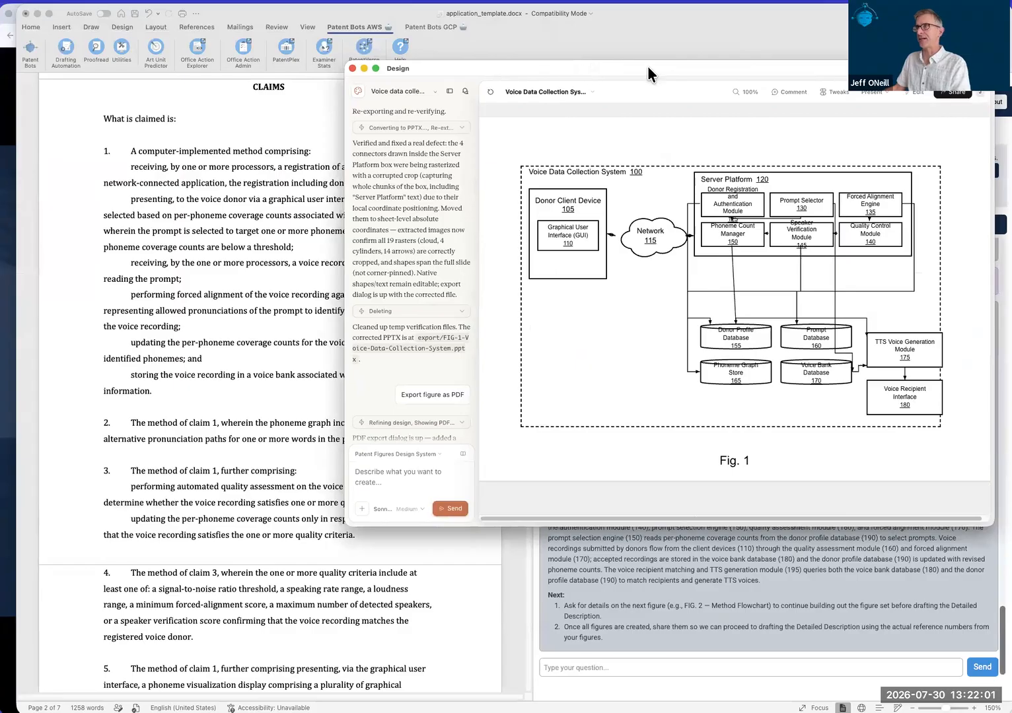
drag(692, 72, 276, 81)
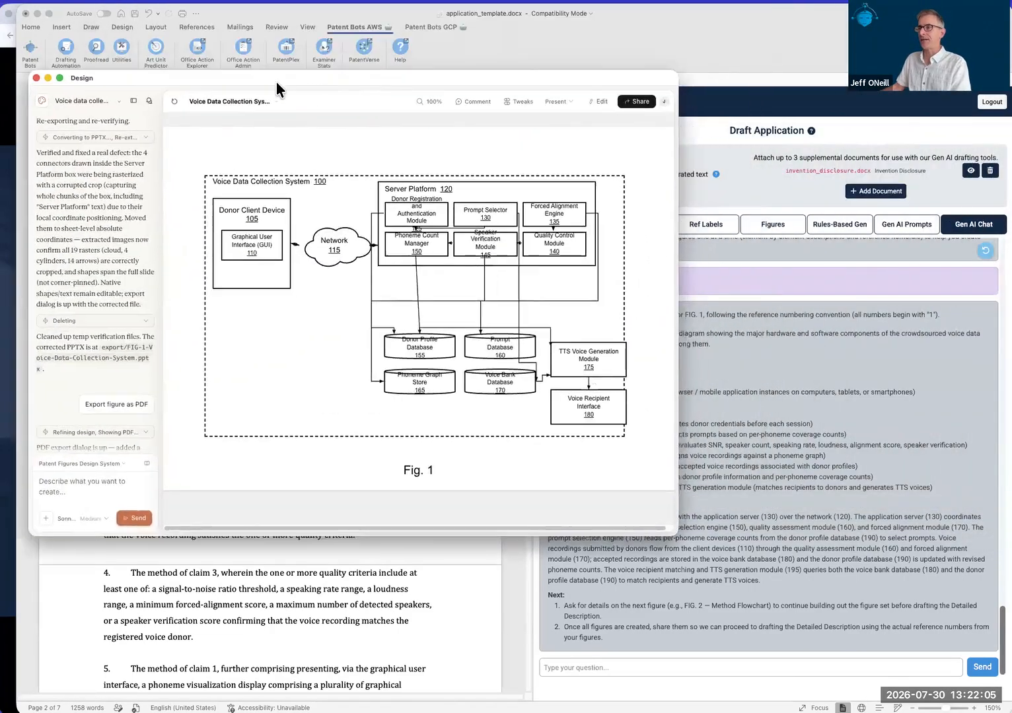
click(580, 365)
drag(551, 332, 872, 592)
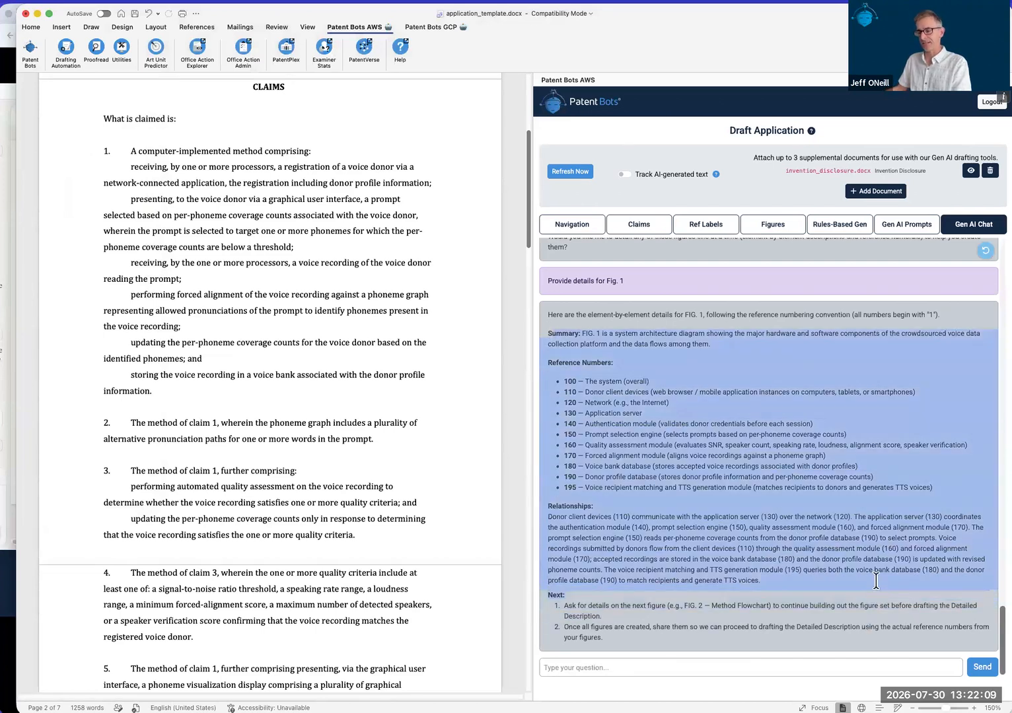
key(super+a)
click(867, 531)
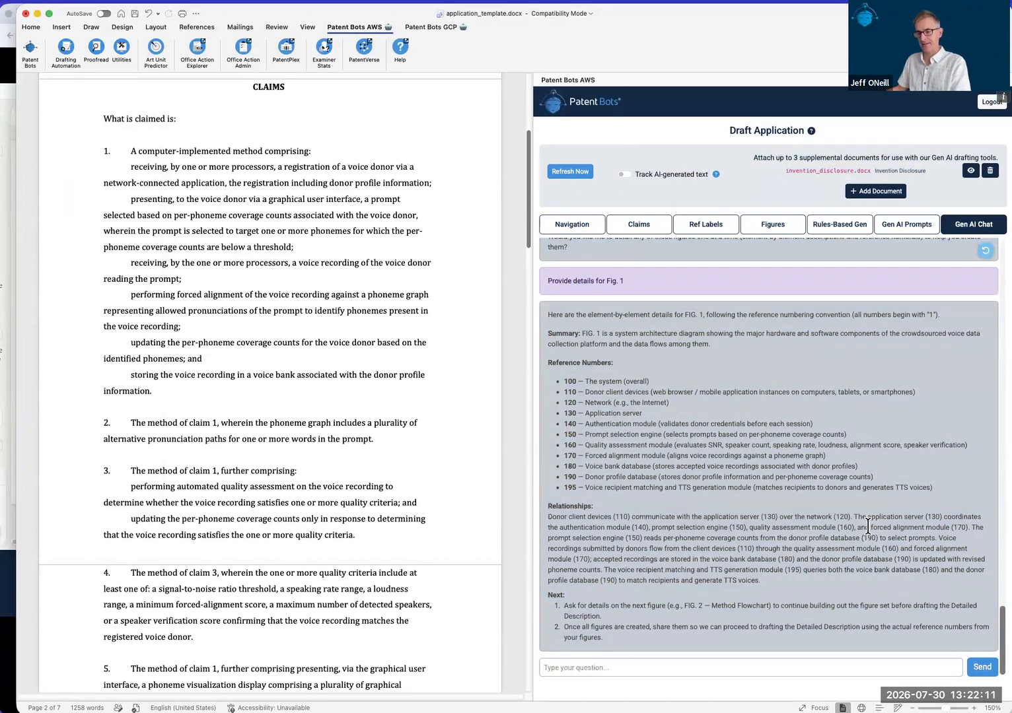
- Switch to the Design window and review the Fig. 1 prompt and the PDF and PPTX export requests in its conversation
key(super+Tab)
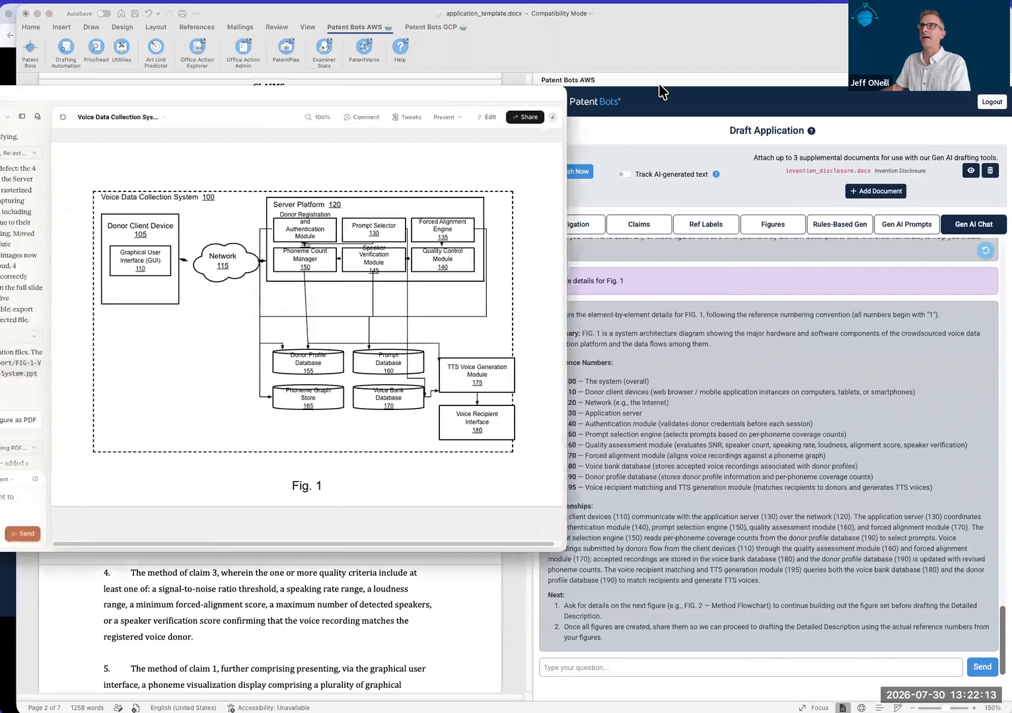
scroll(487, 201, up, 10)
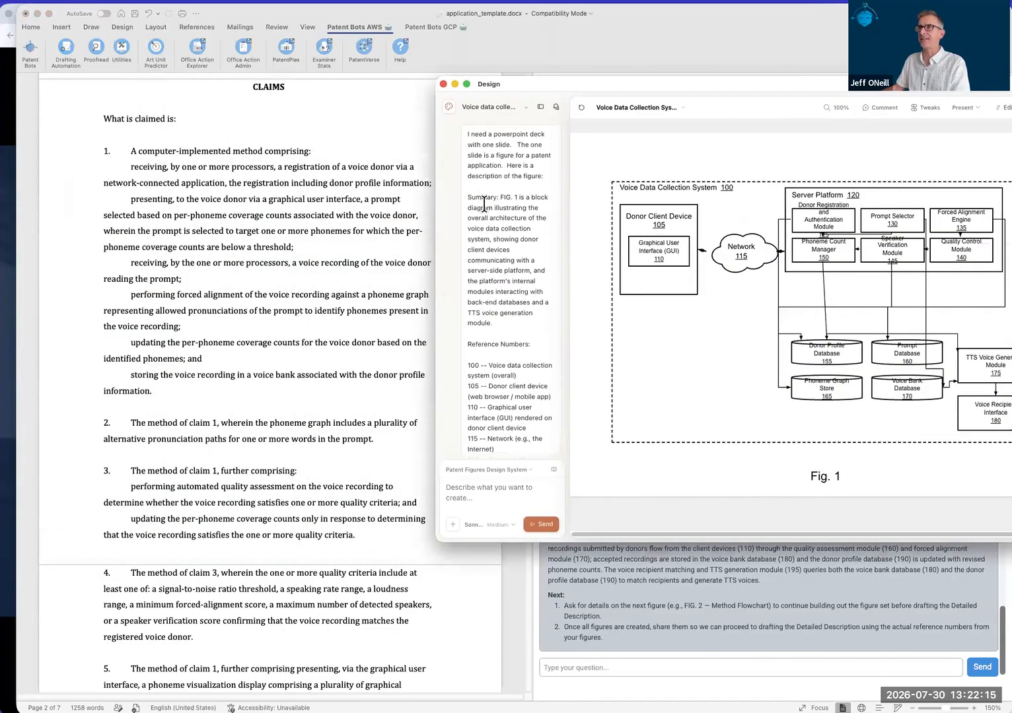
scroll(484, 204, down, 15)
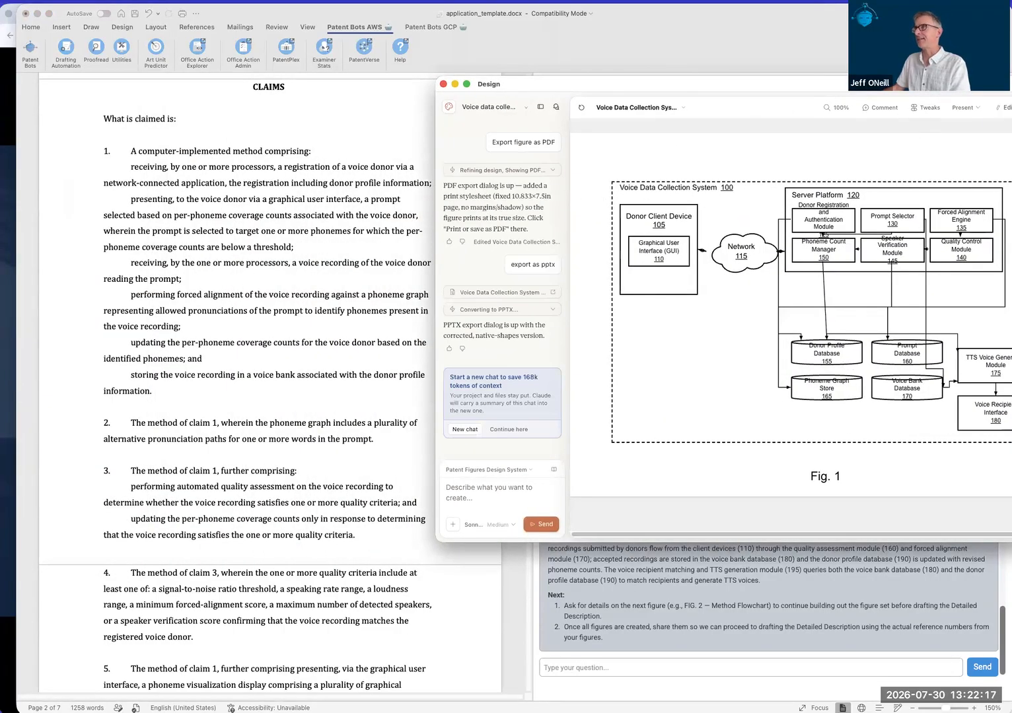
drag(878, 82, 718, 83)
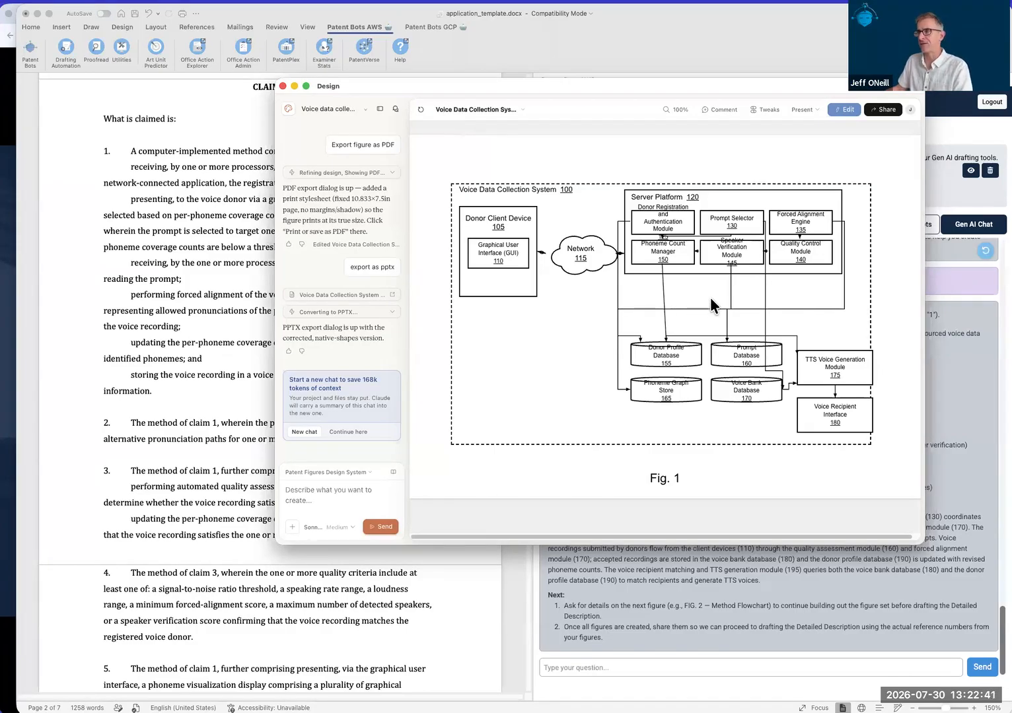
- Inspect the Voice Data Collection System diagram in the Design window, then return to the application document in Word
drag(646, 82, 643, 95)
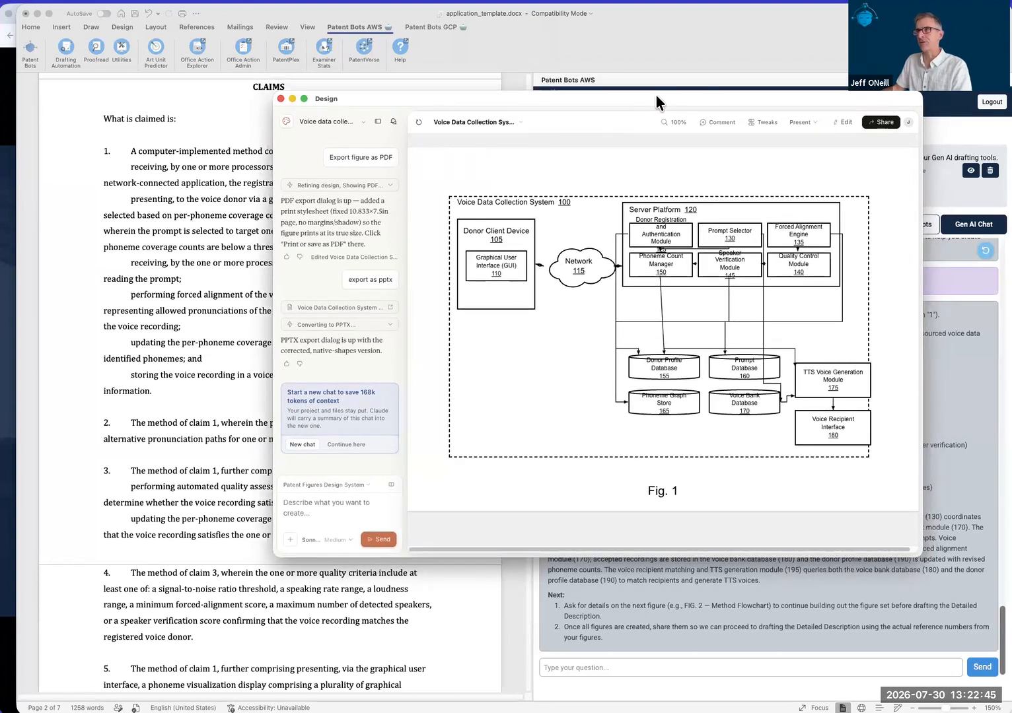
drag(658, 96, 1011, 102)
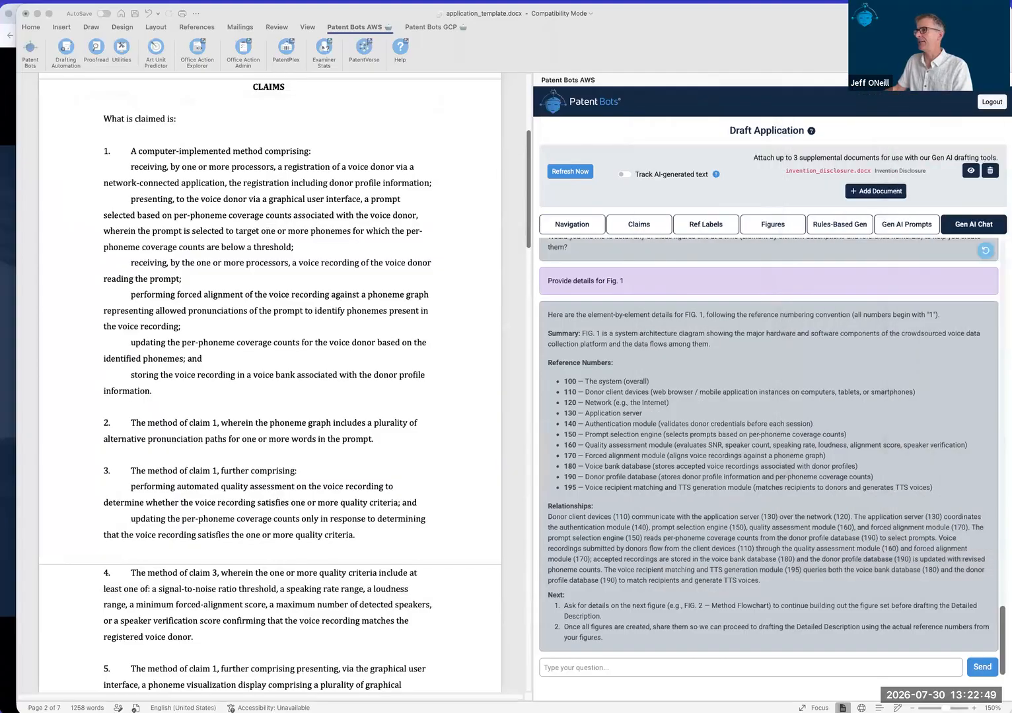
scroll(650, 456, down, 1)
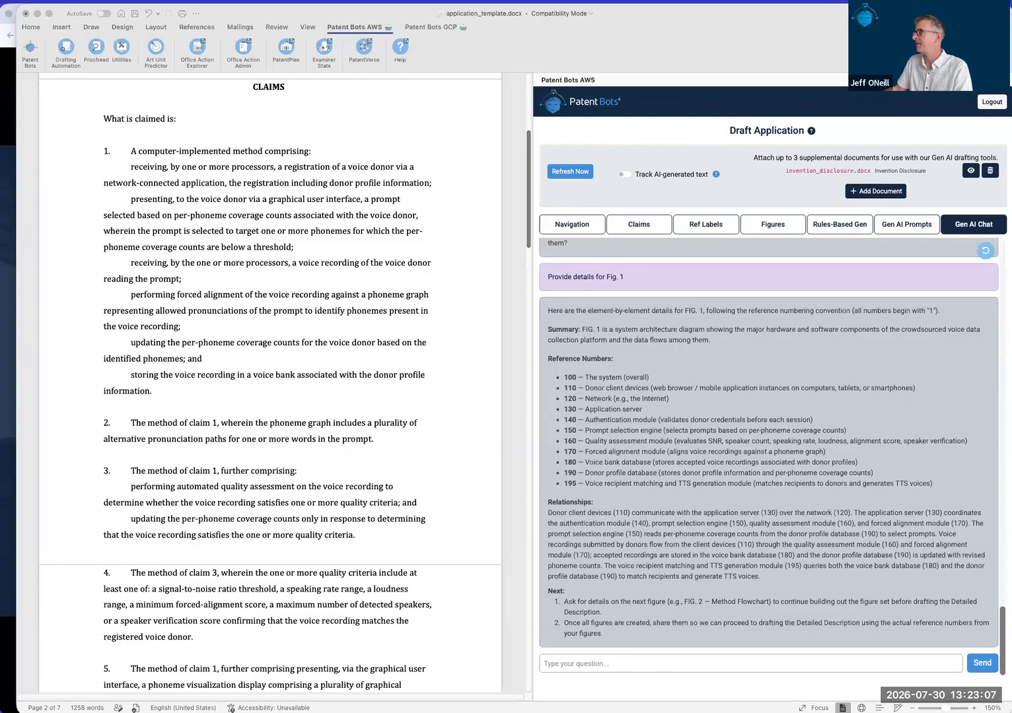
drag(1011, 97, 459, 110)
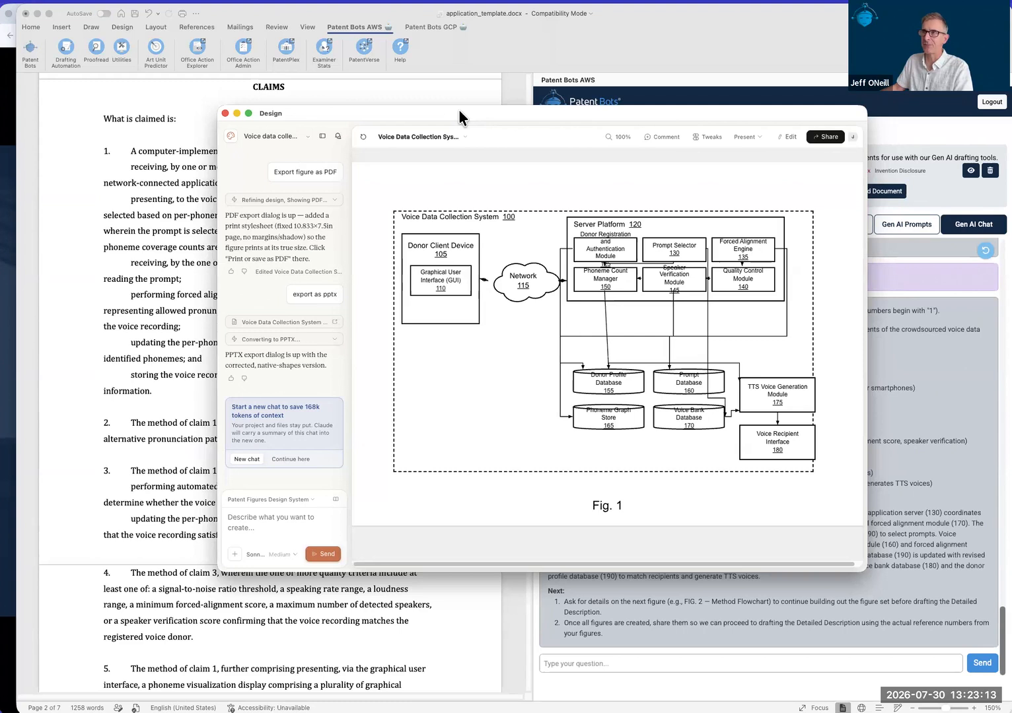
drag(458, 109, 498, 114)
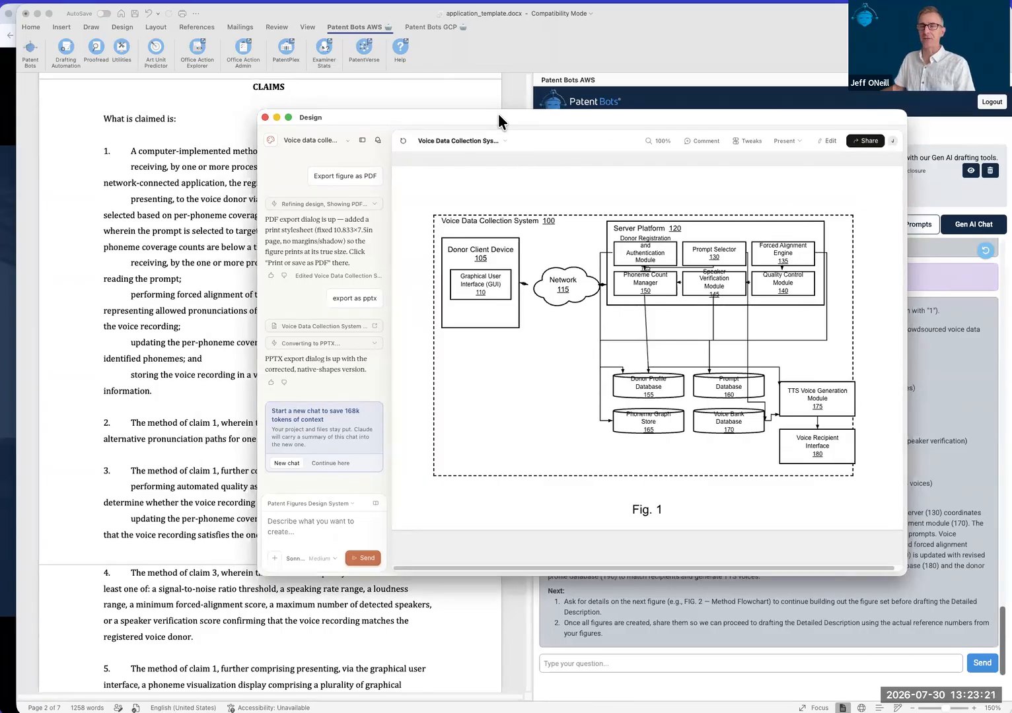
drag(499, 112, 1011, 110)
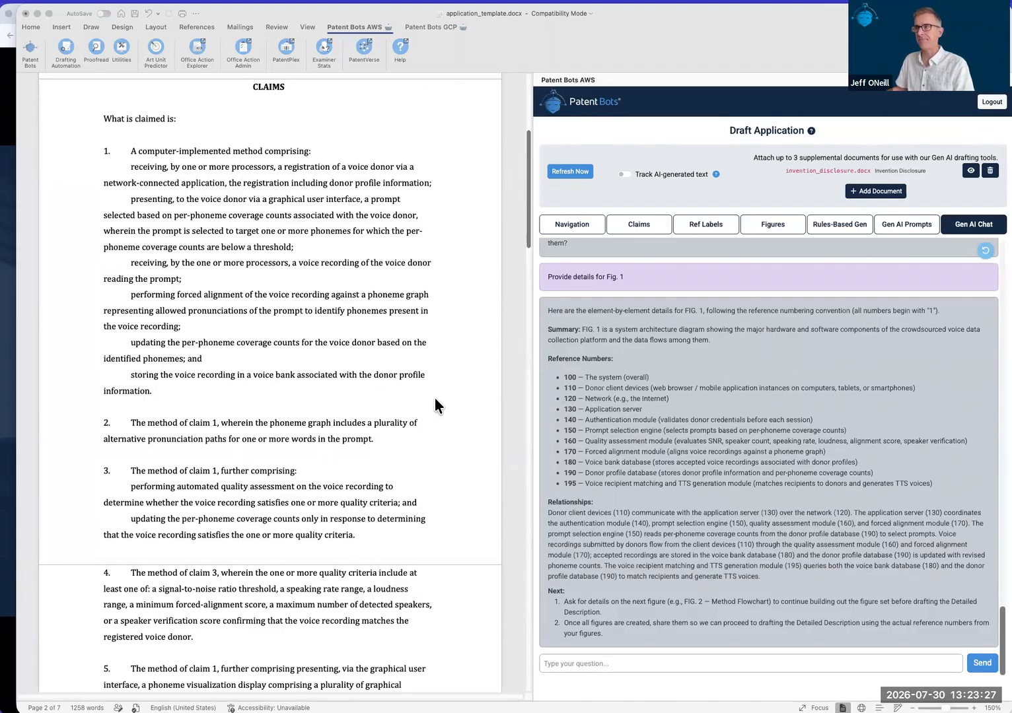
click(482, 395)
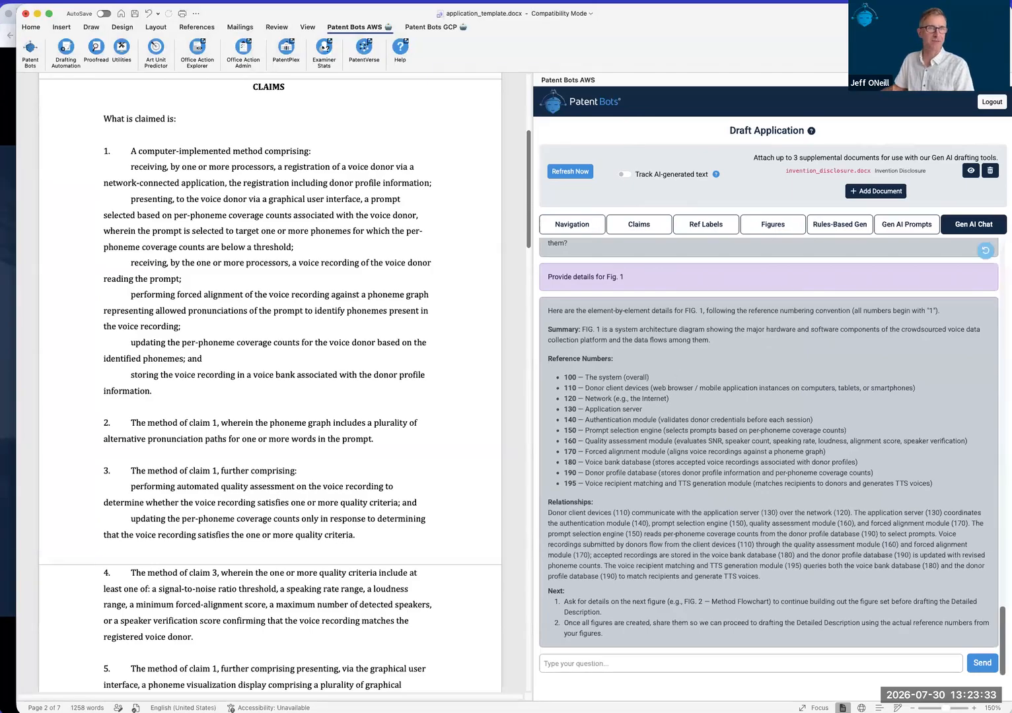
- Switch to drawings.pdf in Preview and look through its figures, from Fig. 1 to Fig. 4 and back to Fig. 1
key(super+Tab)
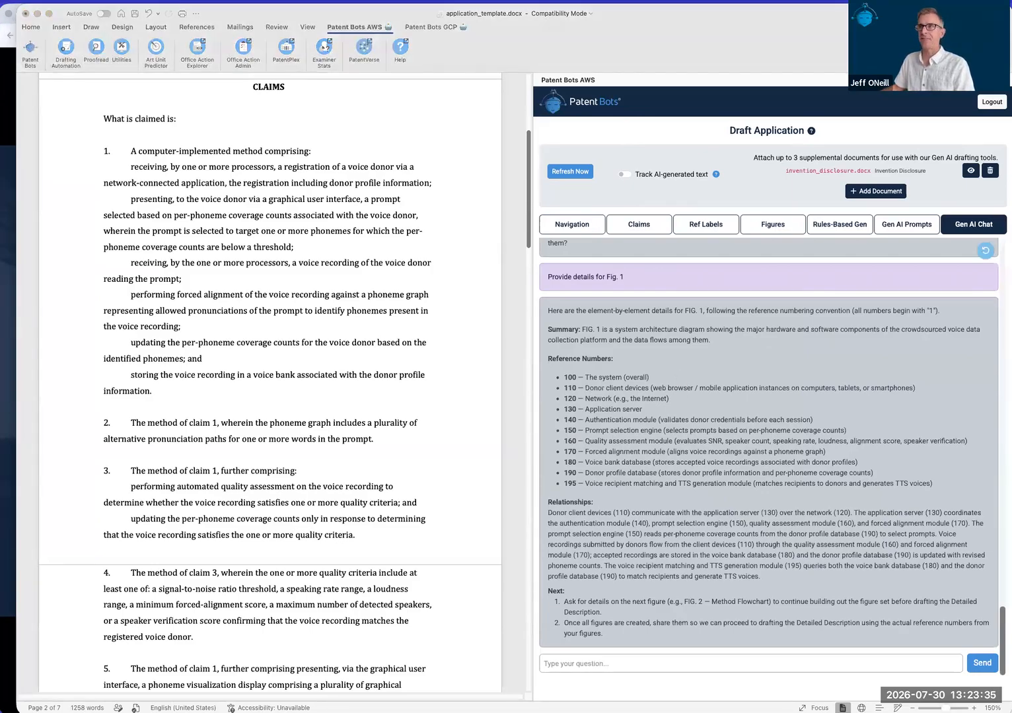
drag(1, 81, 230, 23)
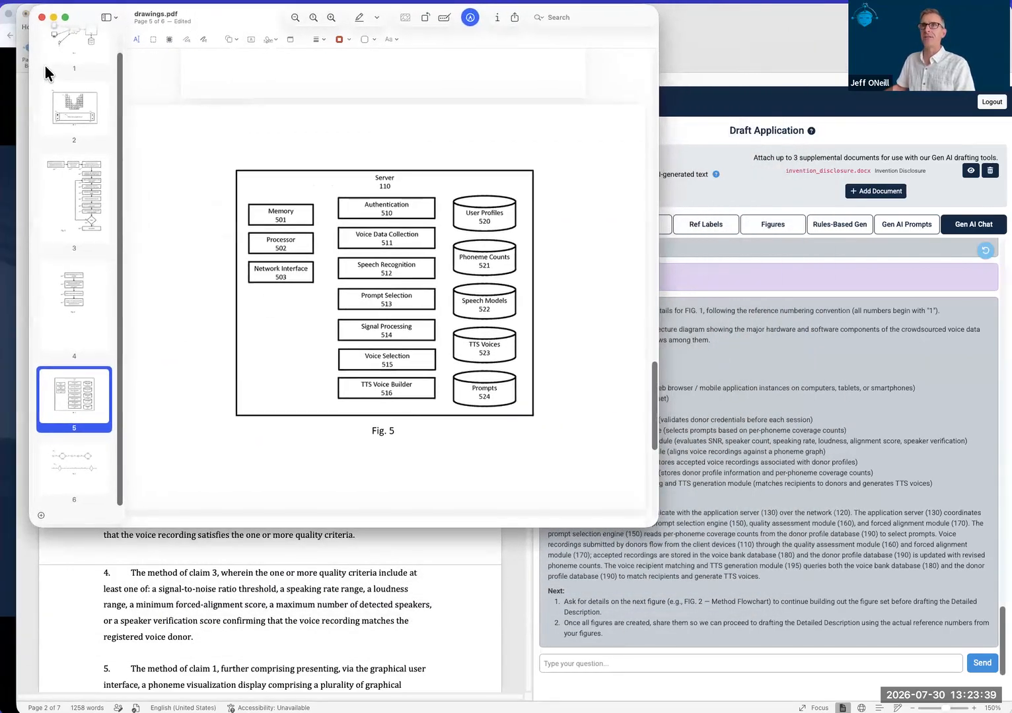
scroll(50, 82, up, 2)
click(74, 79)
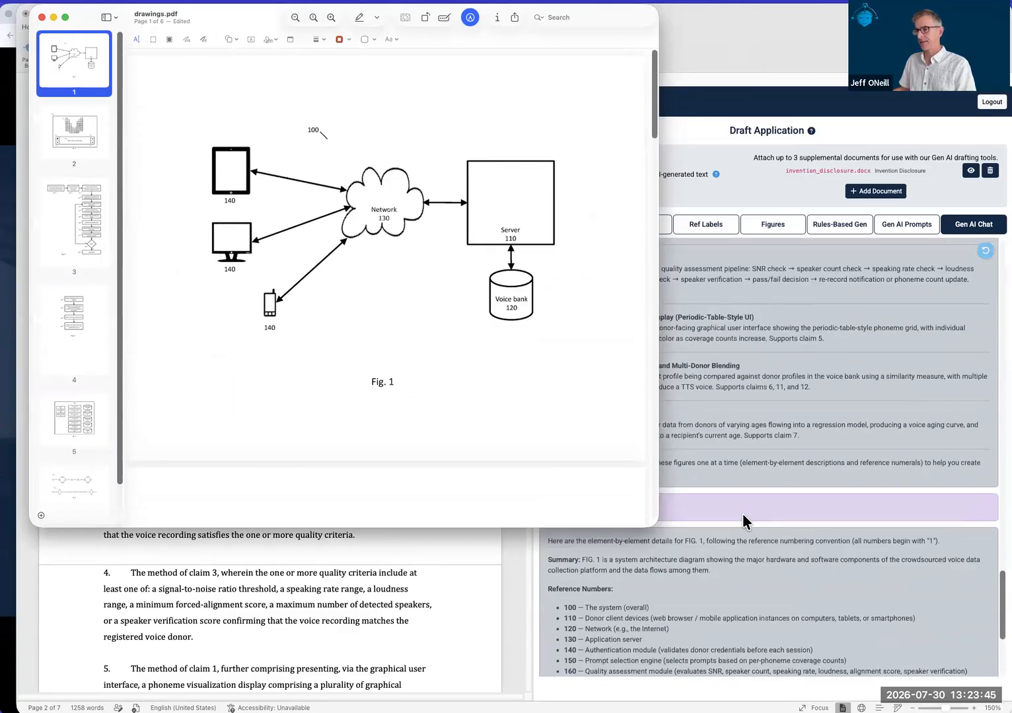
click(69, 124)
click(87, 268)
click(84, 319)
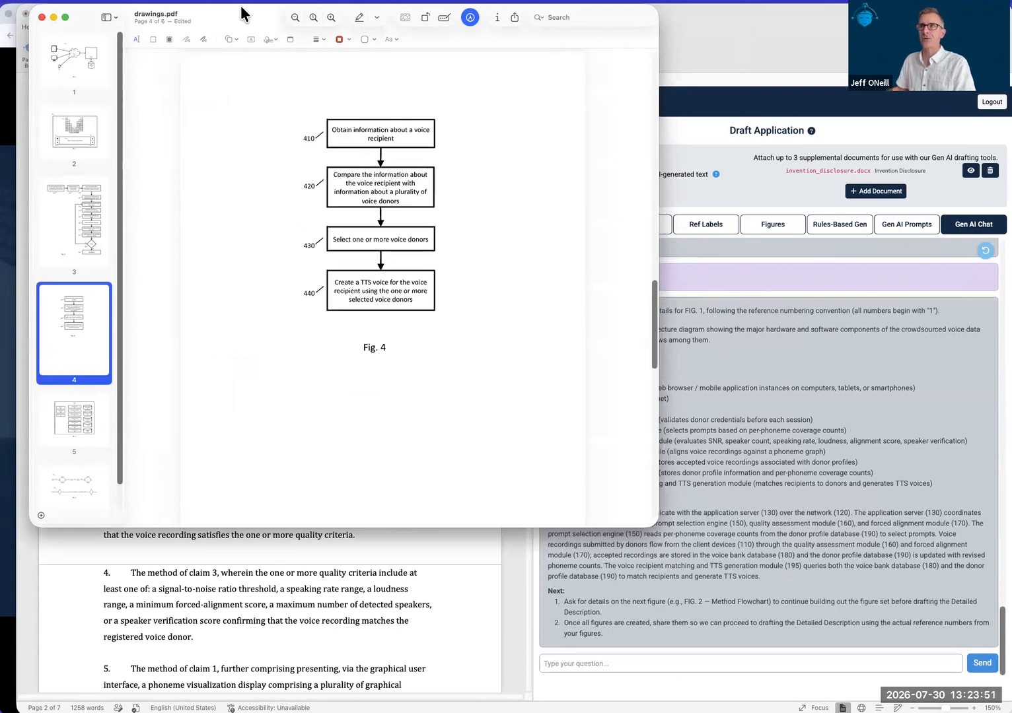
click(80, 72)
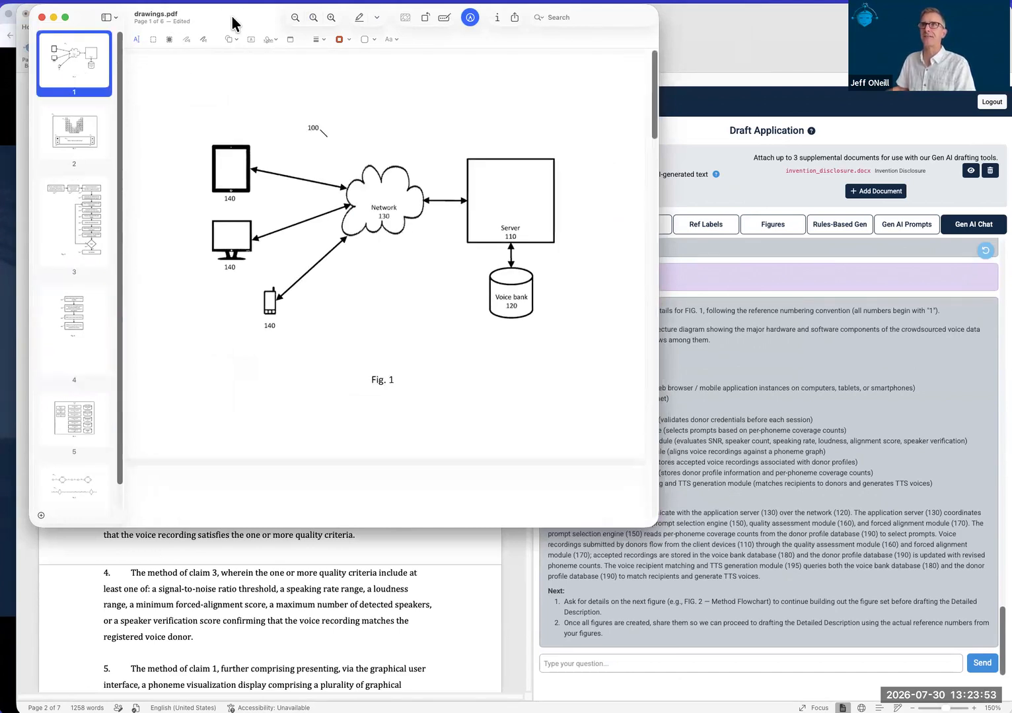
drag(235, 23, 159, 31)
key(super+w)
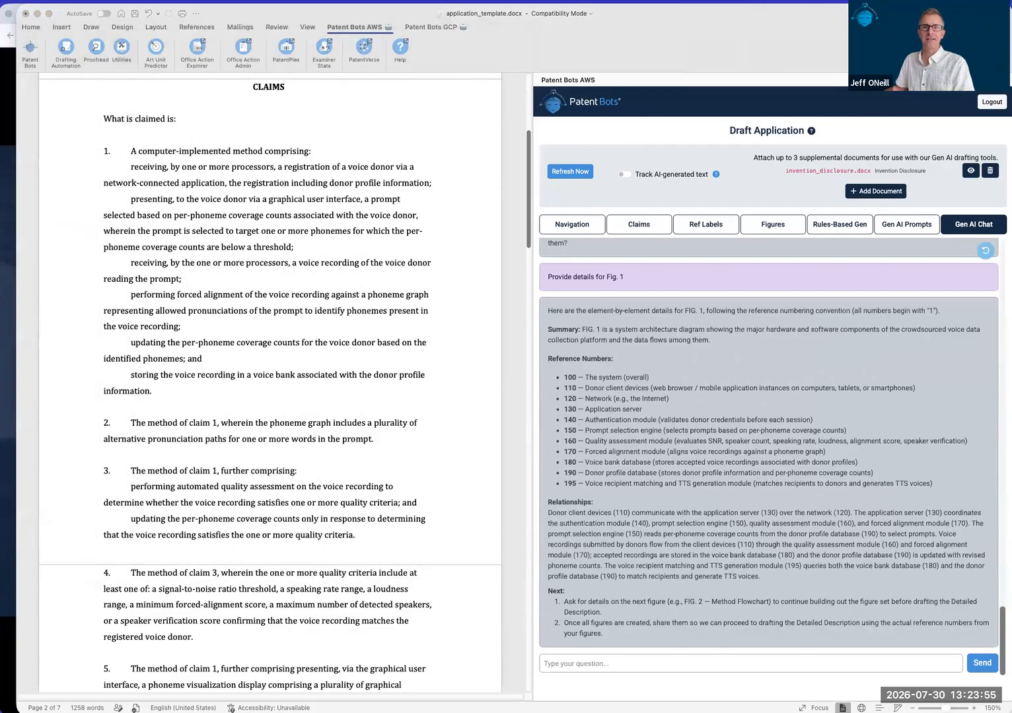
- Add drawings.pdf as a supplemental document of type Figures to the draft application
click(790, 188)
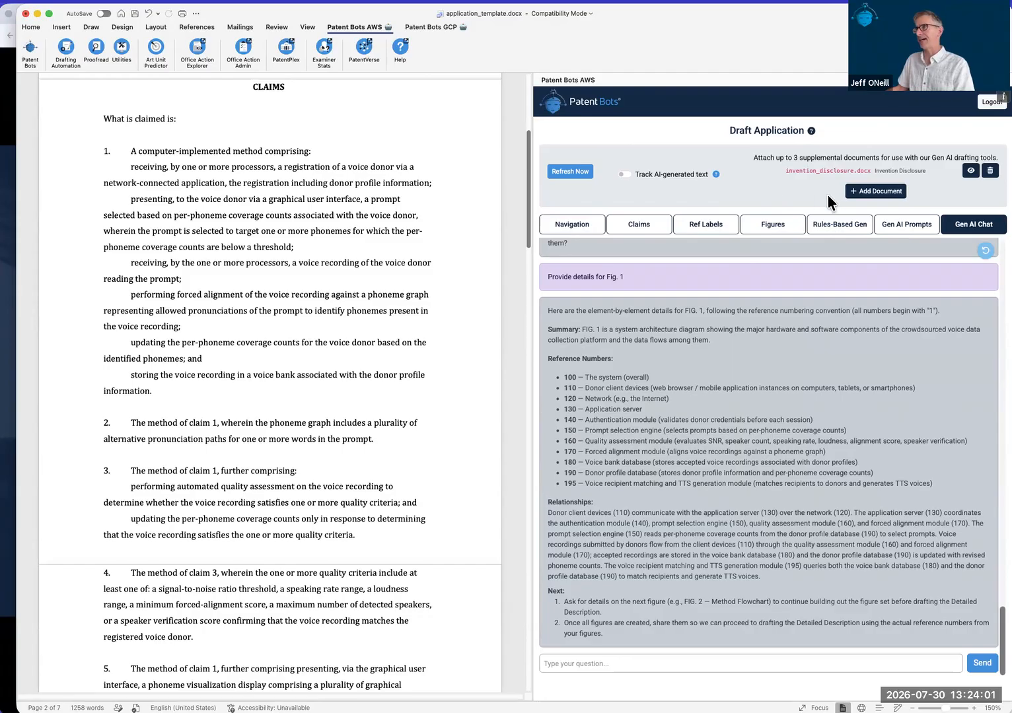
click(867, 199)
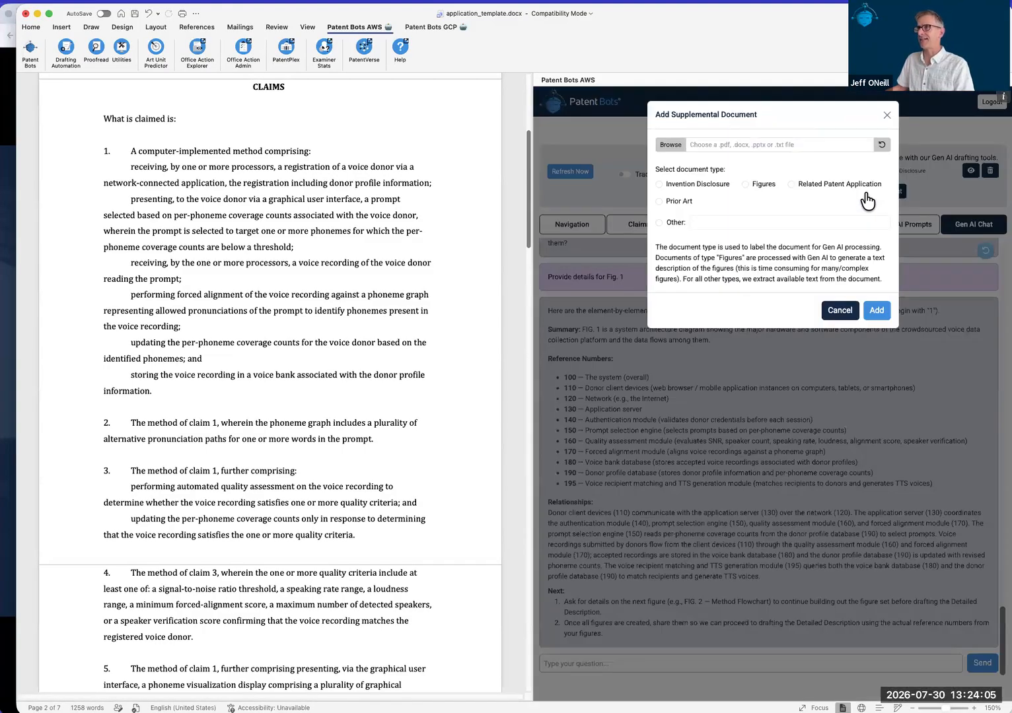
click(671, 144)
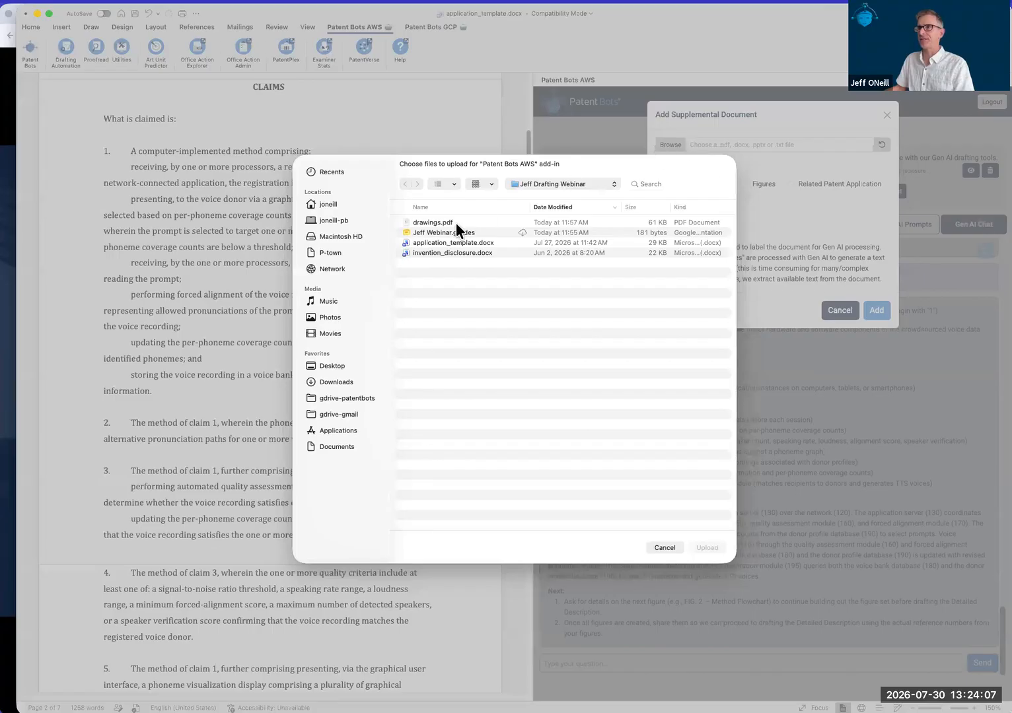
double_click(424, 224)
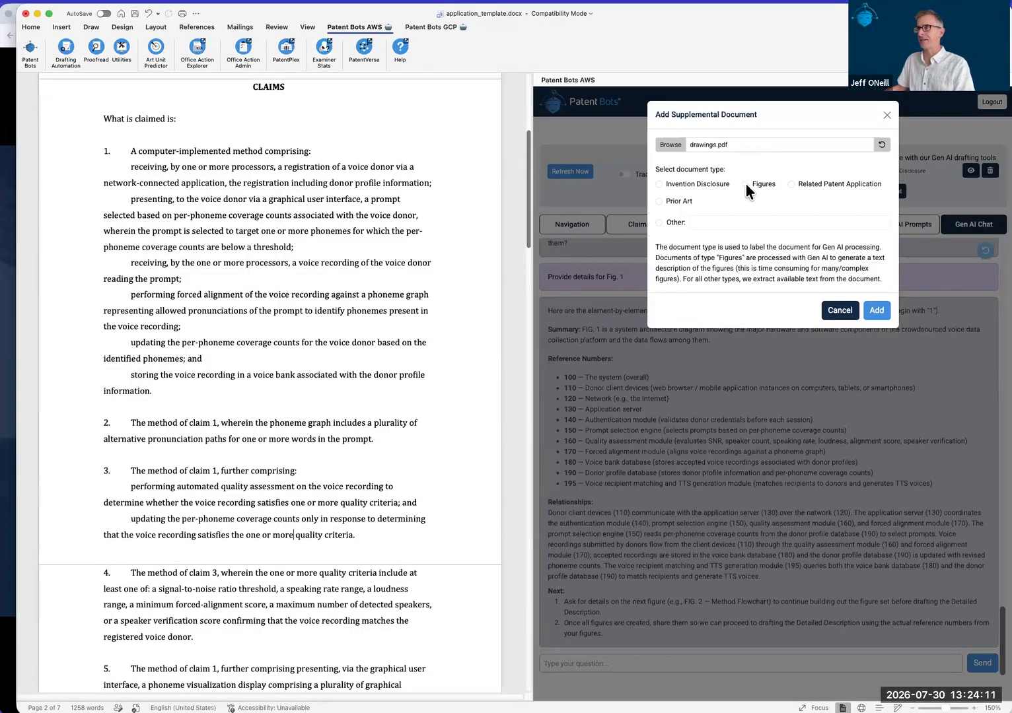
click(878, 312)
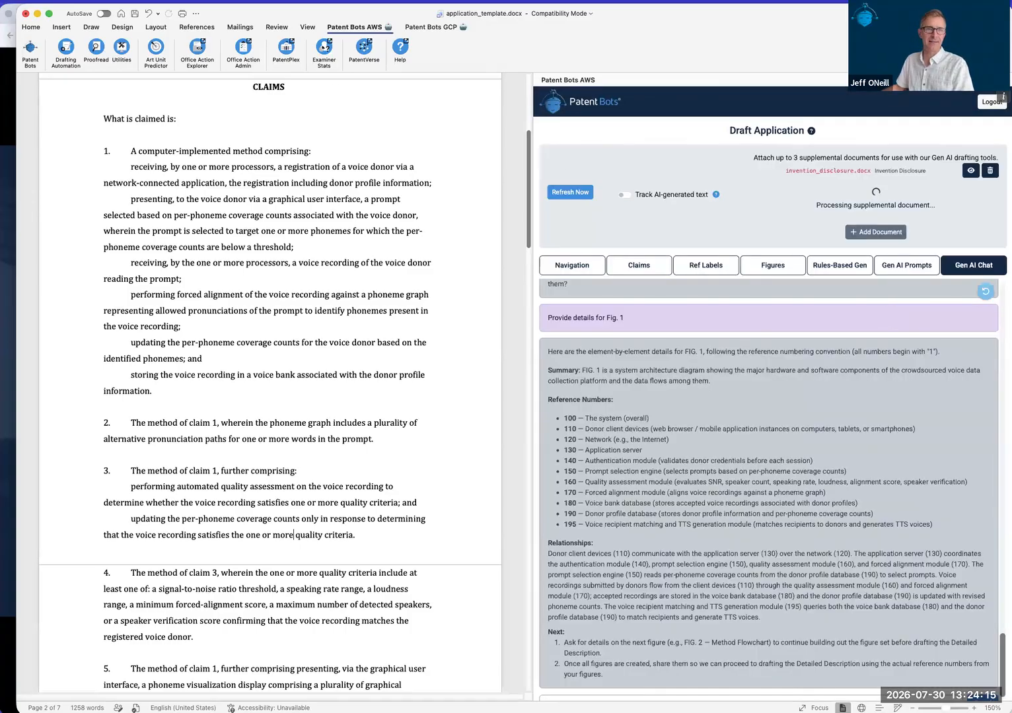
- Show the text extracted from drawings.pdf and place the PDF's Fig. 1 beside it to compare the description with the drawing
drag(0, 15, 228, 31)
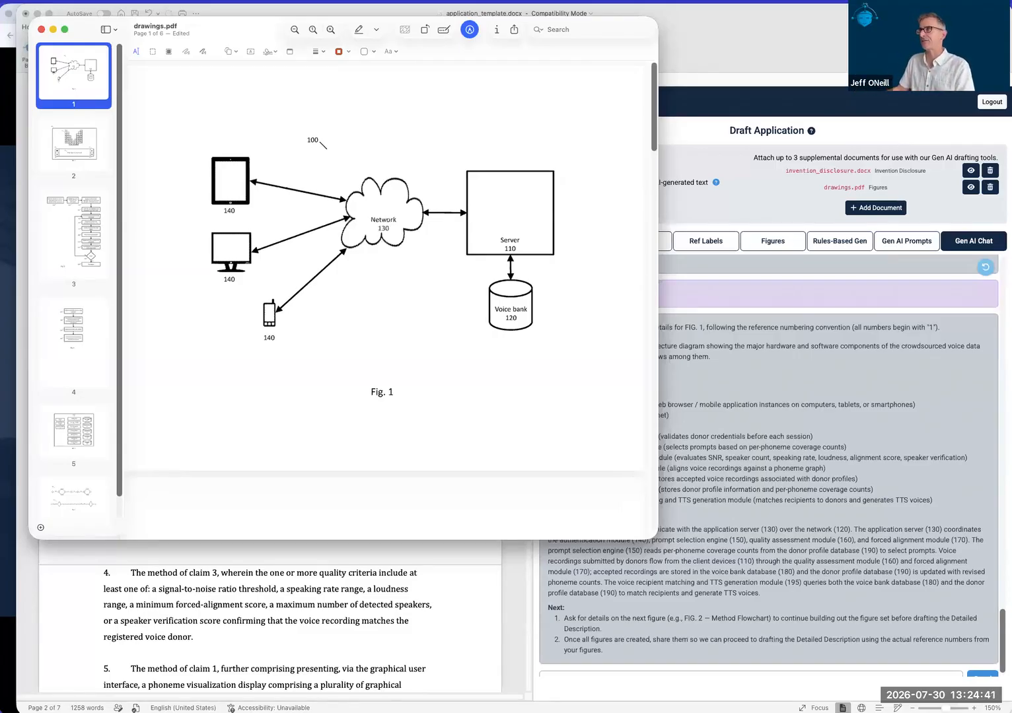
click(924, 187)
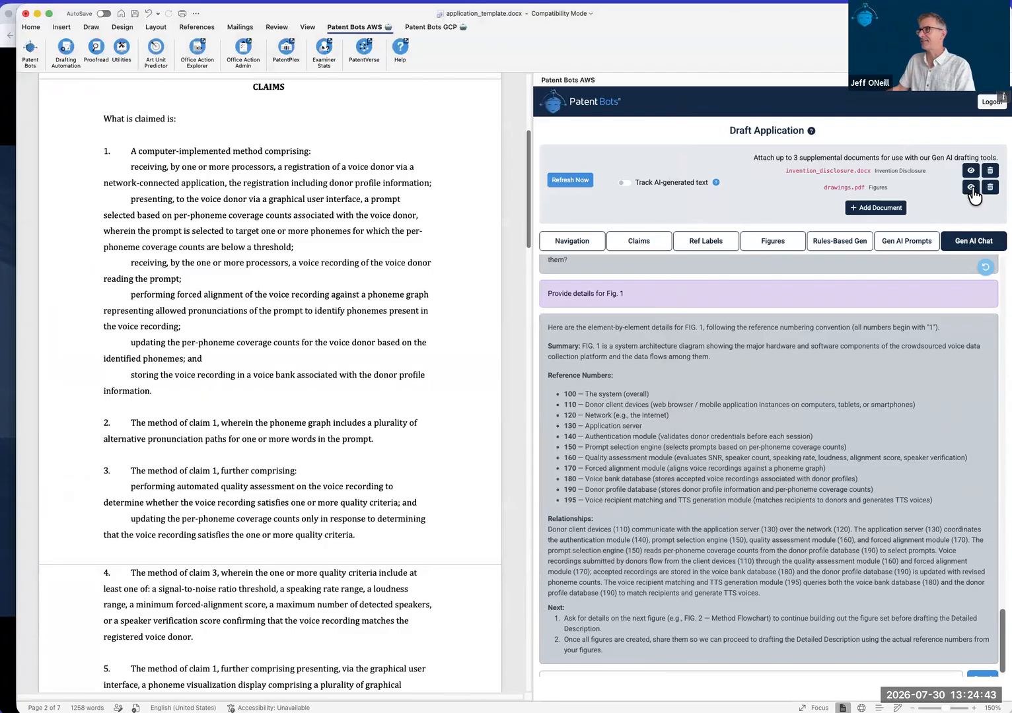
click(970, 188)
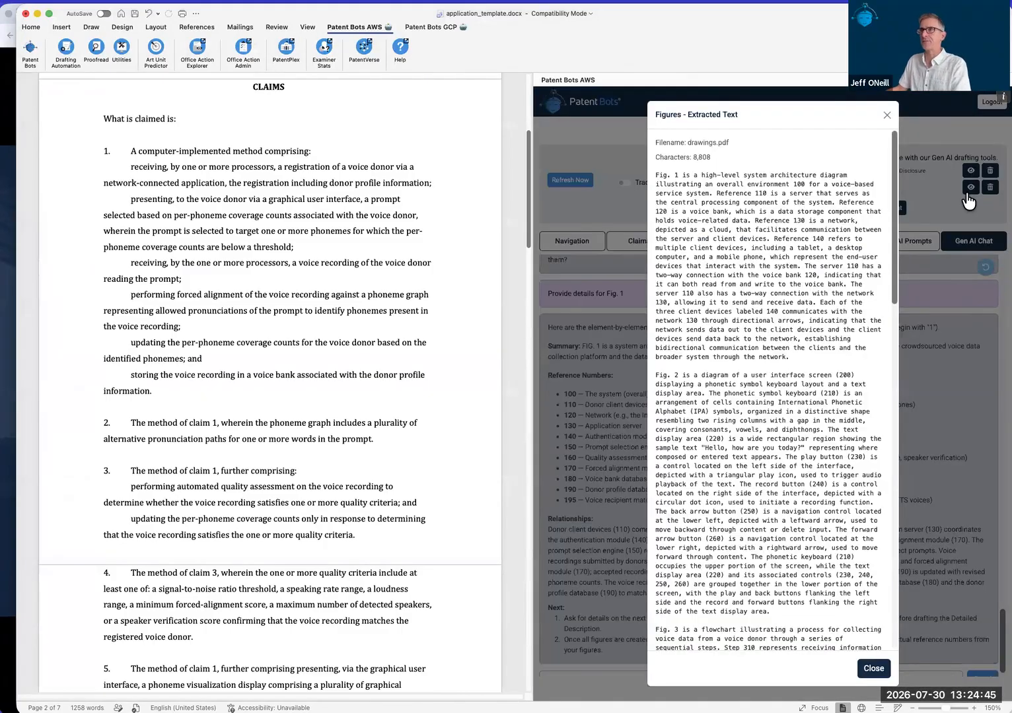
key(super+Tab)
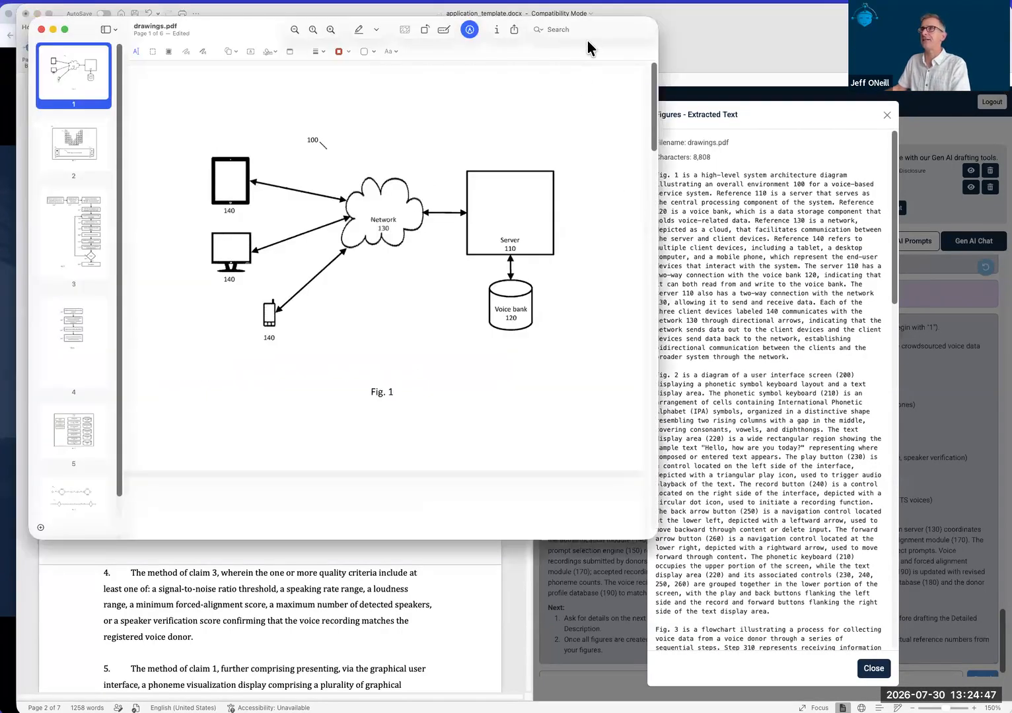
drag(267, 38, 253, 78)
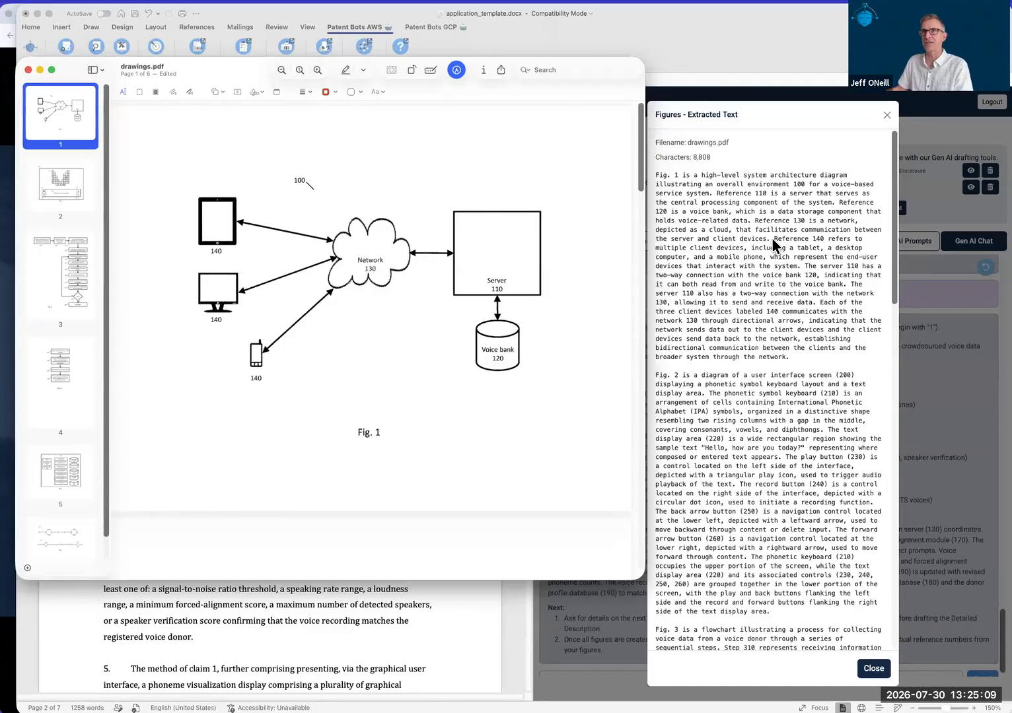
- Compare Figs. 2 and 3 of drawings.pdf with the extracted text, read through the Fig. 6 description, and put both windows away
click(74, 188)
scroll(710, 310, down, 4)
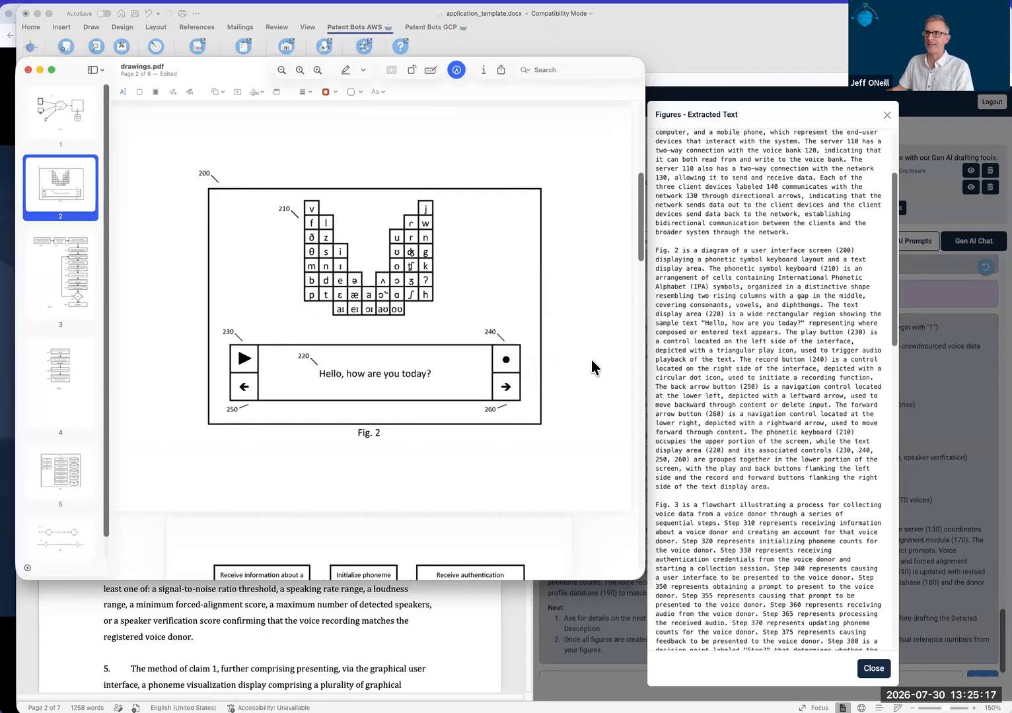
click(58, 279)
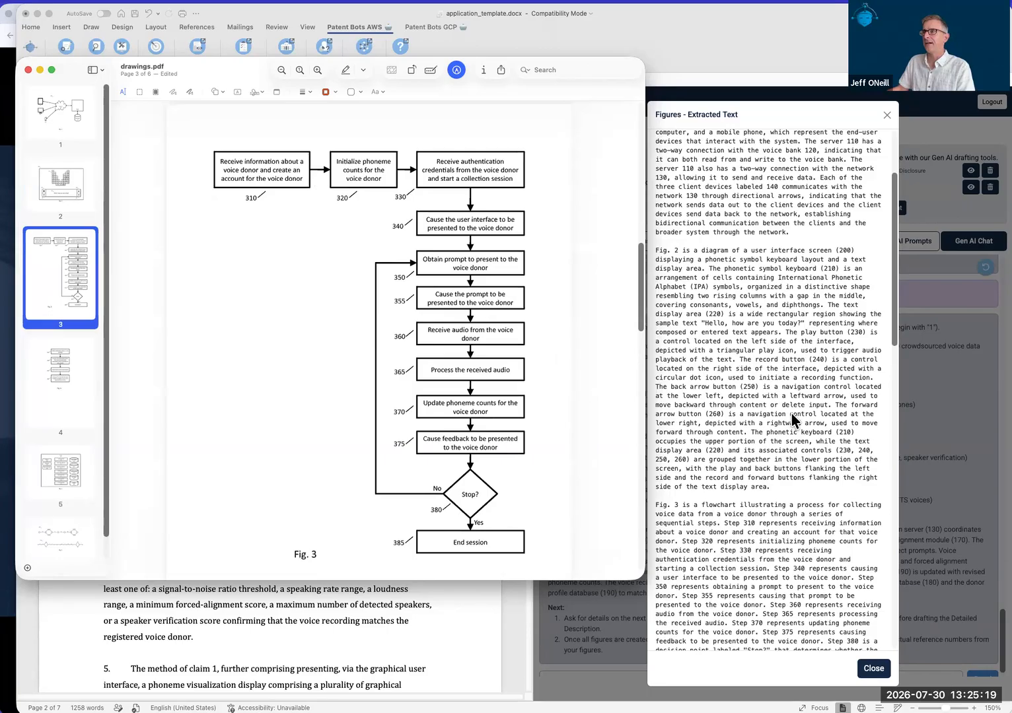
scroll(792, 419, down, 5)
scroll(792, 419, down, 3)
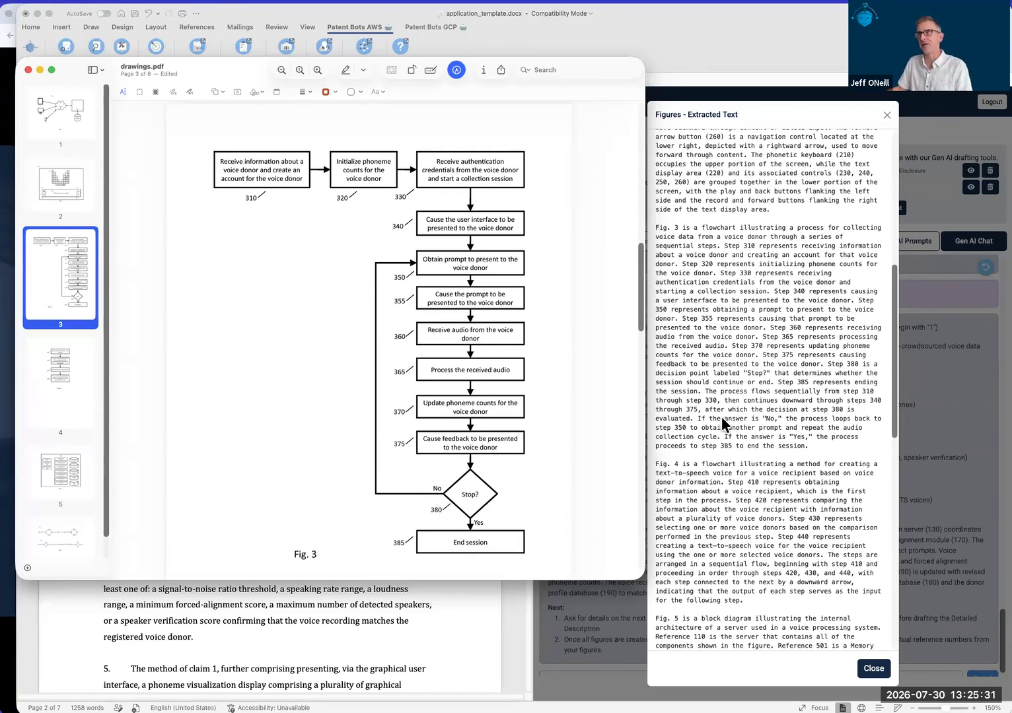
scroll(729, 433, down, 10)
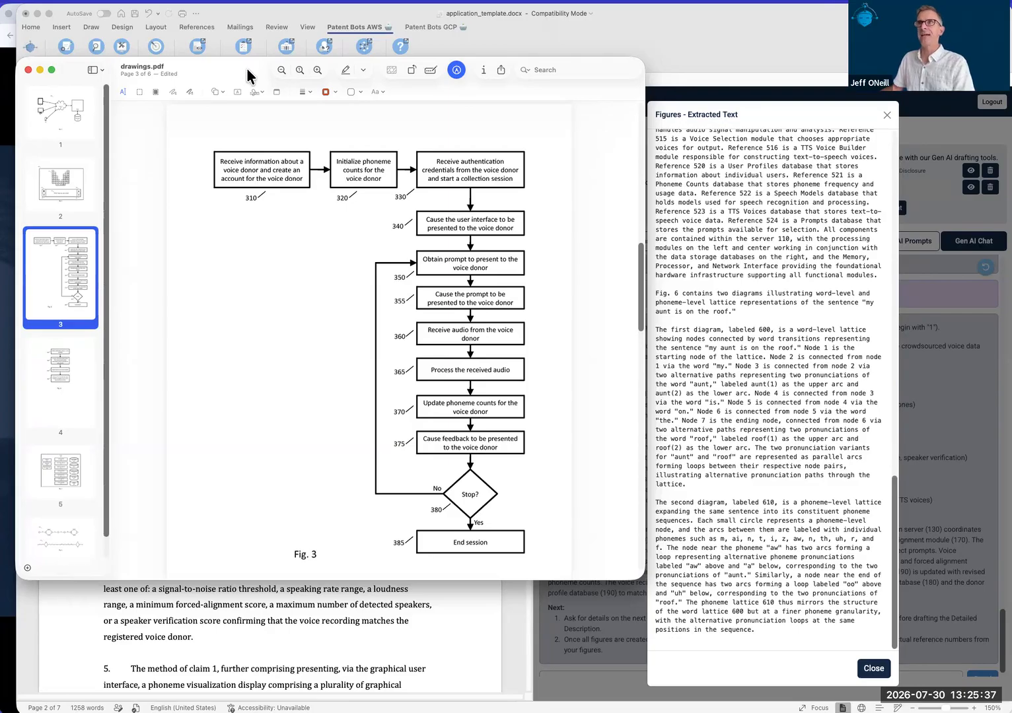
drag(236, 65, 0, 129)
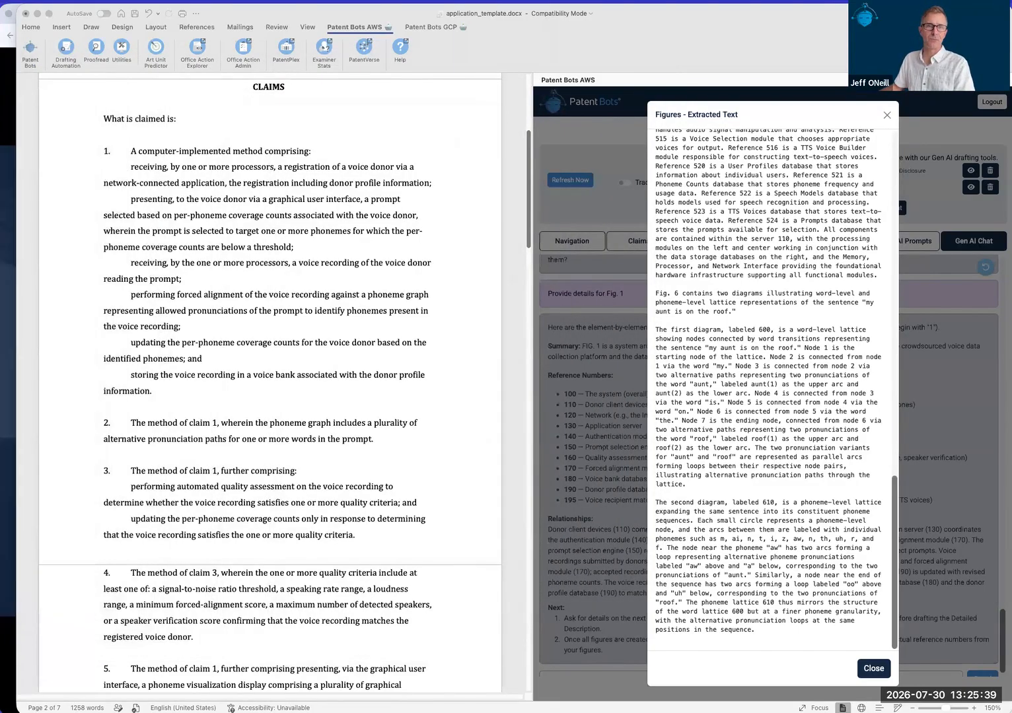
click(887, 115)
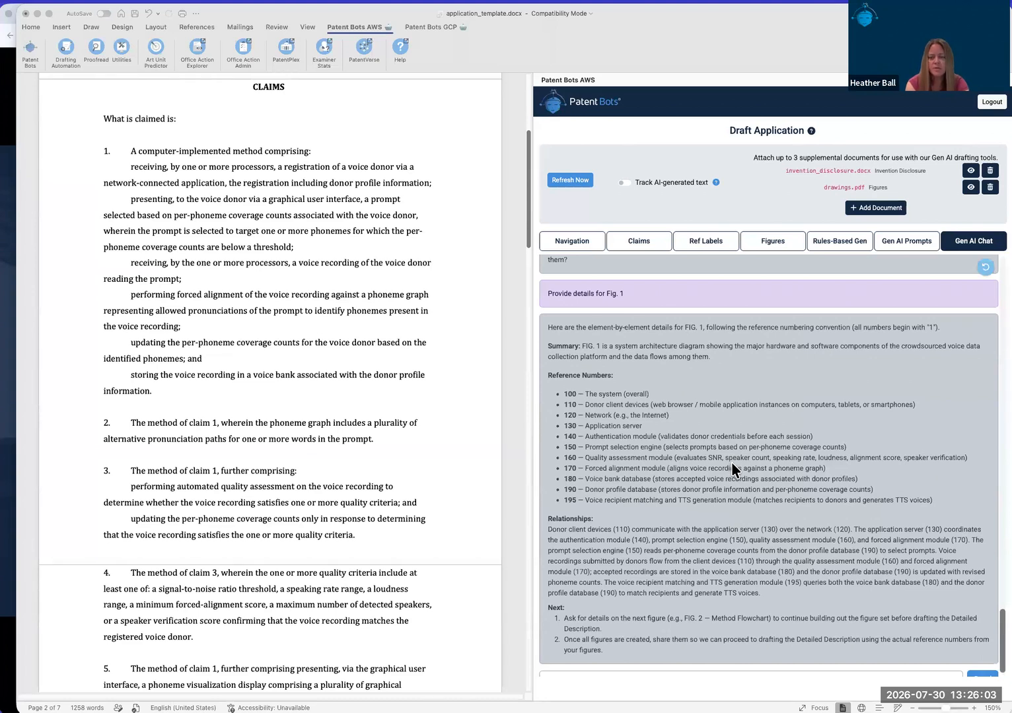
- Look back through the Gen AI chat history to the claim-drafting exchanges and return to the Fig. 1 details
scroll(731, 461, down, 1)
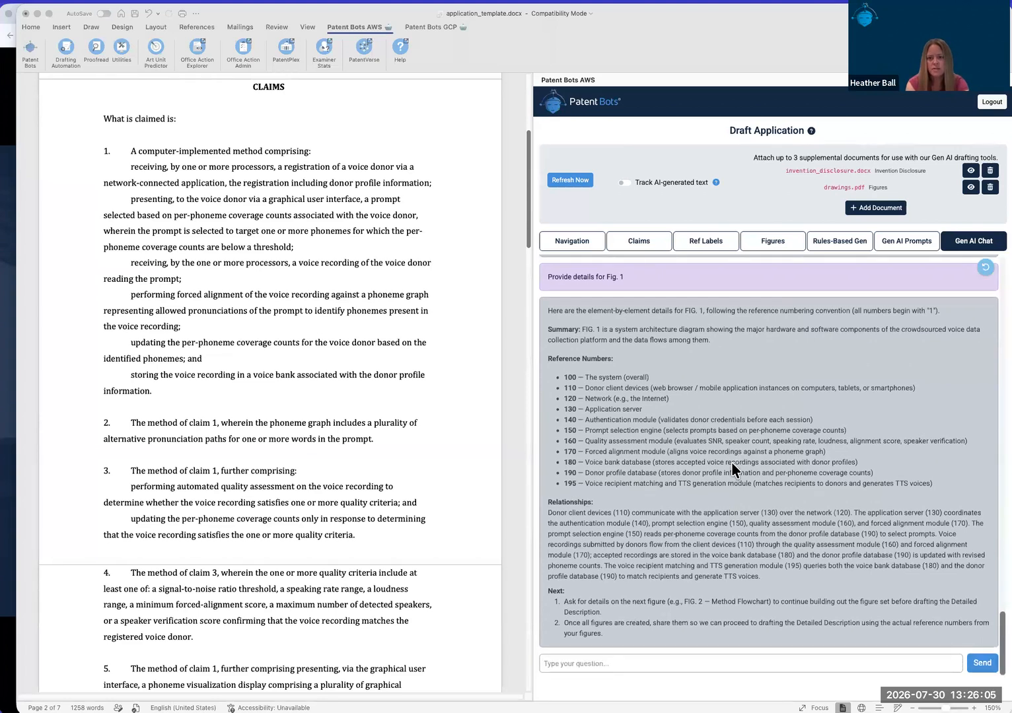
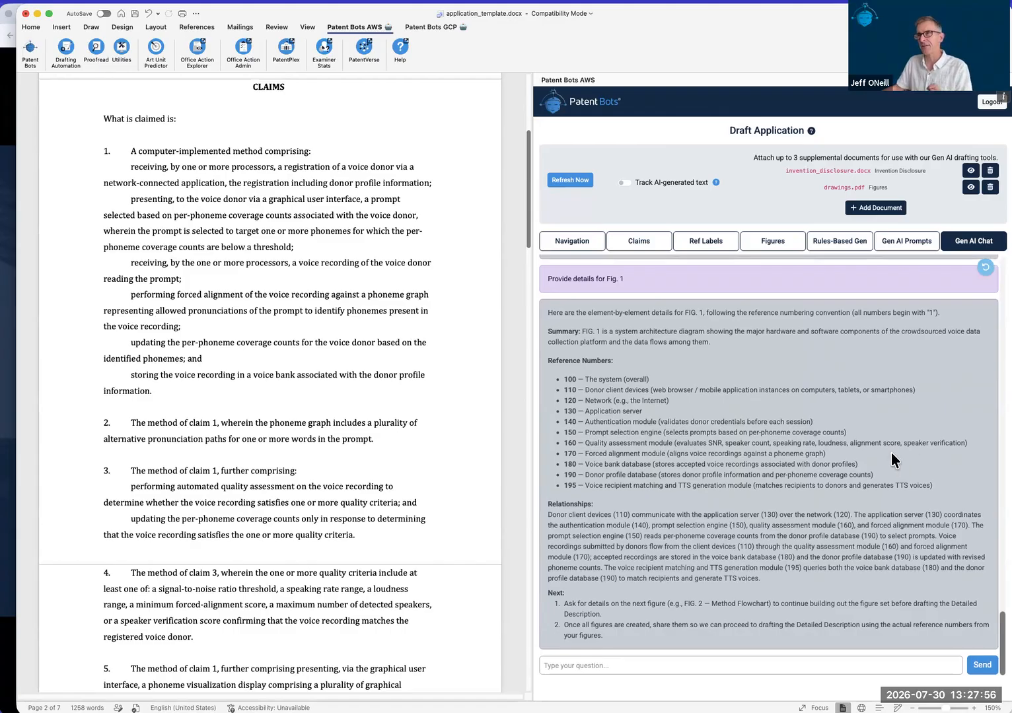
scroll(892, 457, up, 3)
scroll(890, 451, up, 7)
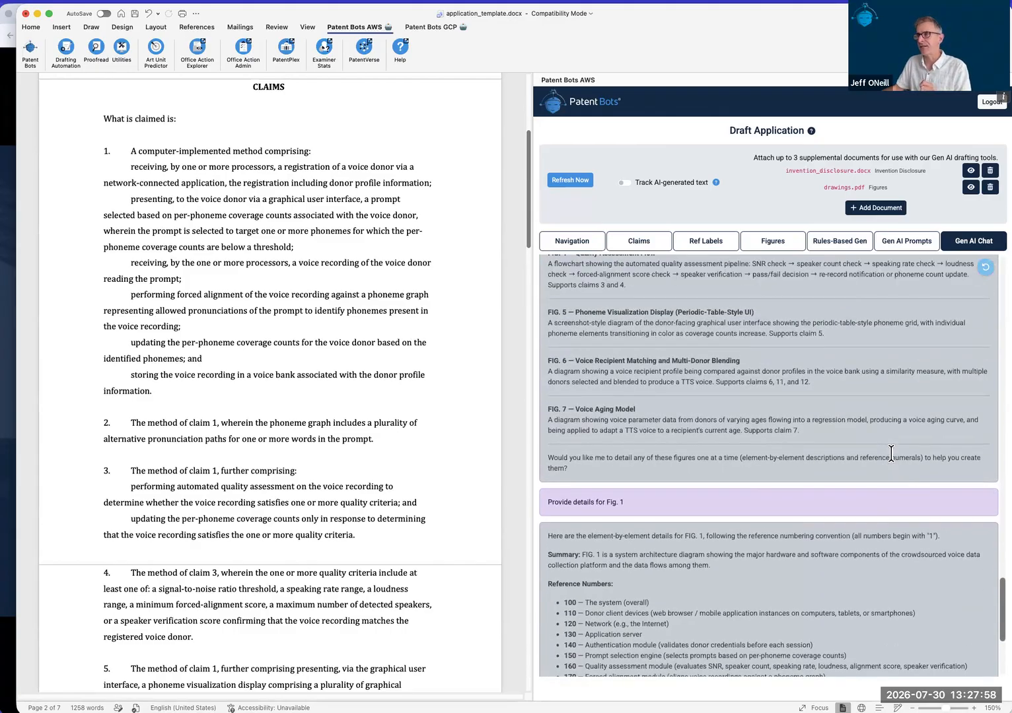
scroll(891, 451, up, 10)
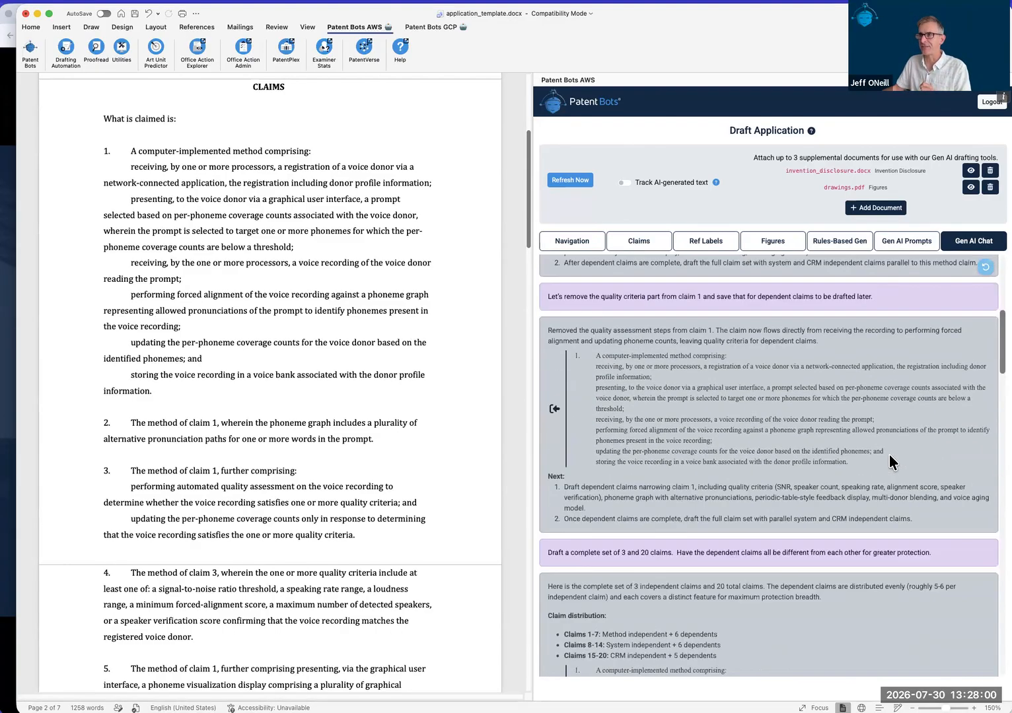
scroll(885, 462, down, 10)
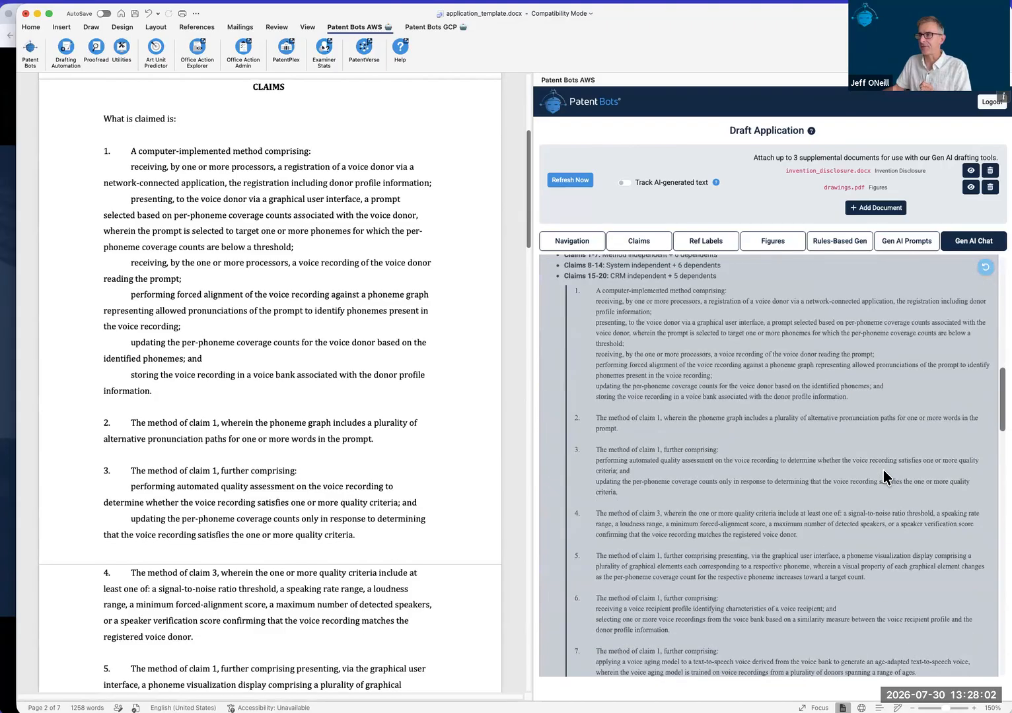
scroll(882, 469, down, 12)
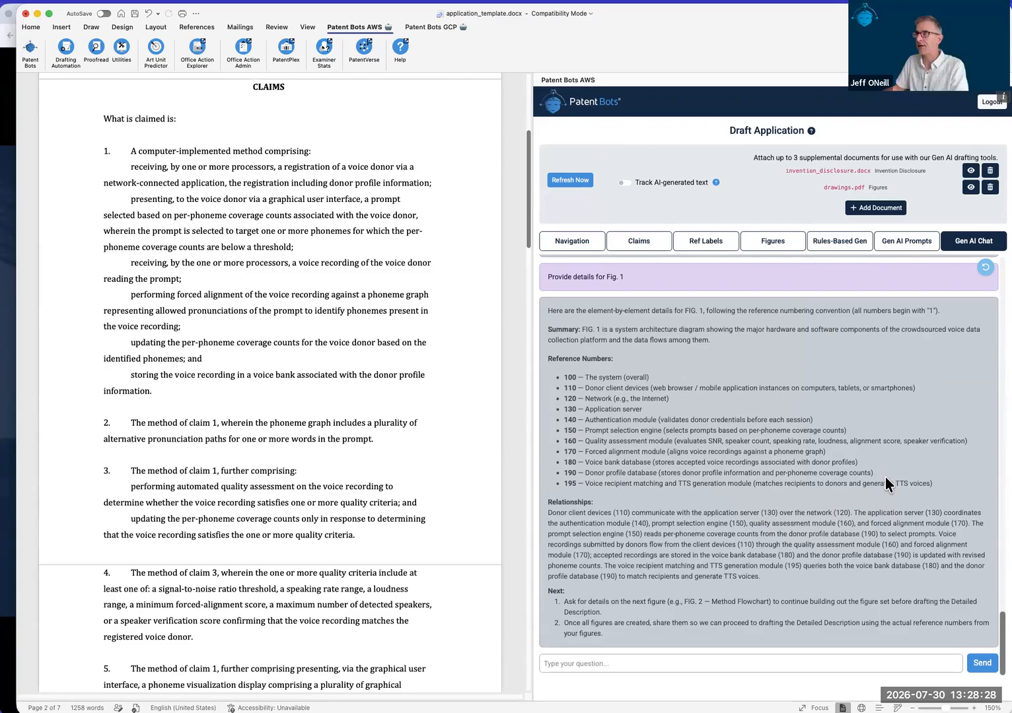
- View the text extracted from drawings.pdf, highlight the Fig. 1 paragraph, and close the view
click(970, 188)
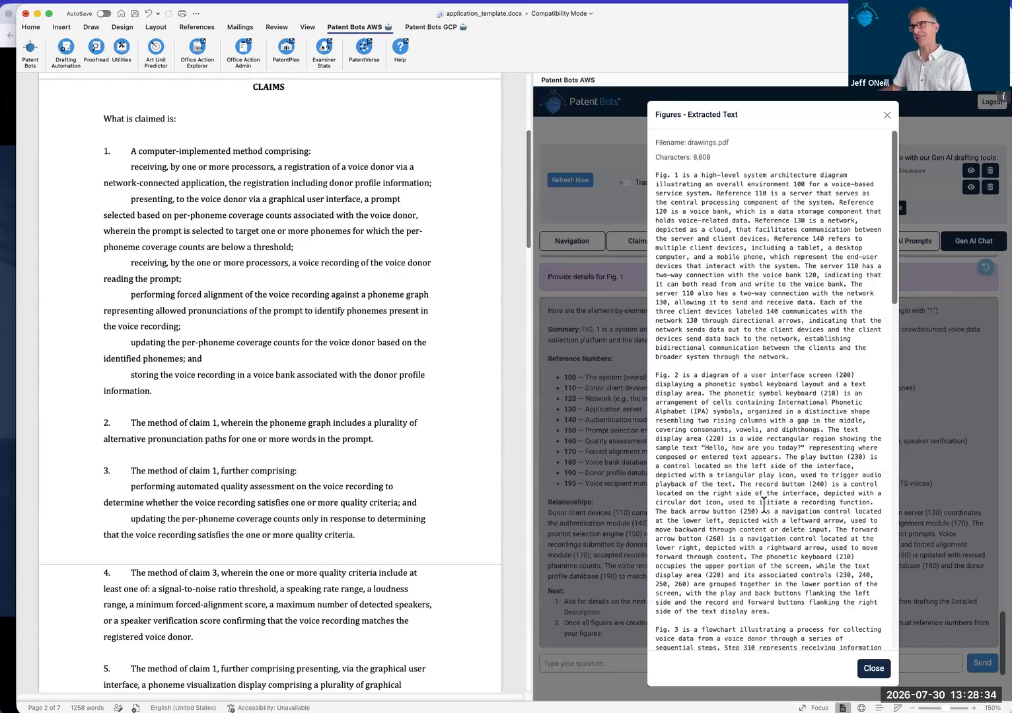
triple_click(730, 244)
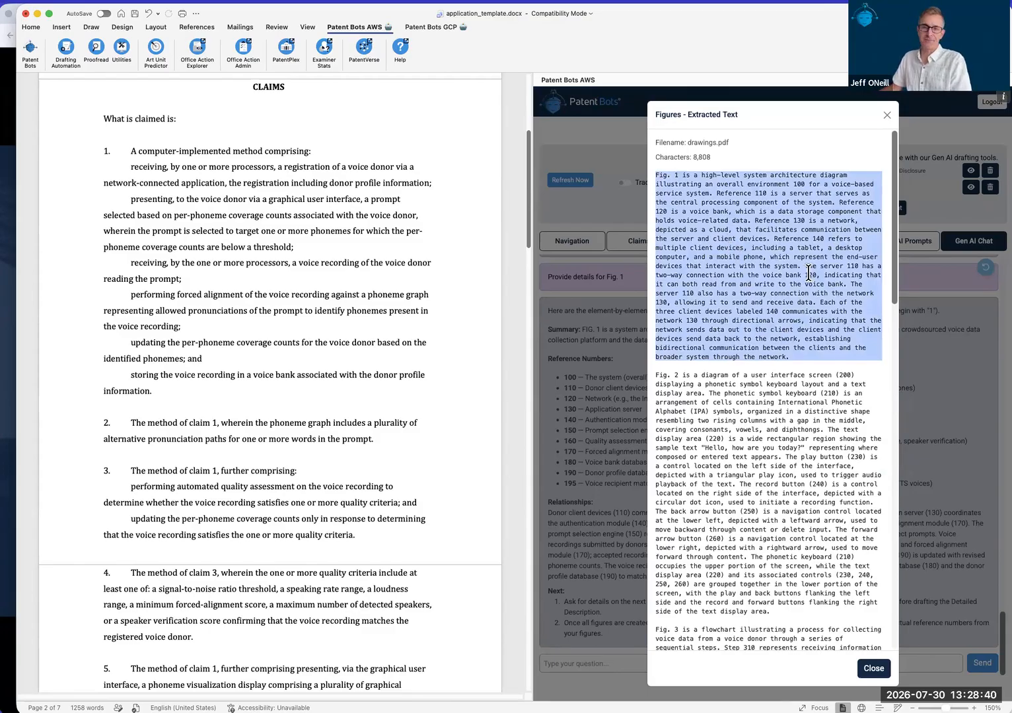
click(887, 118)
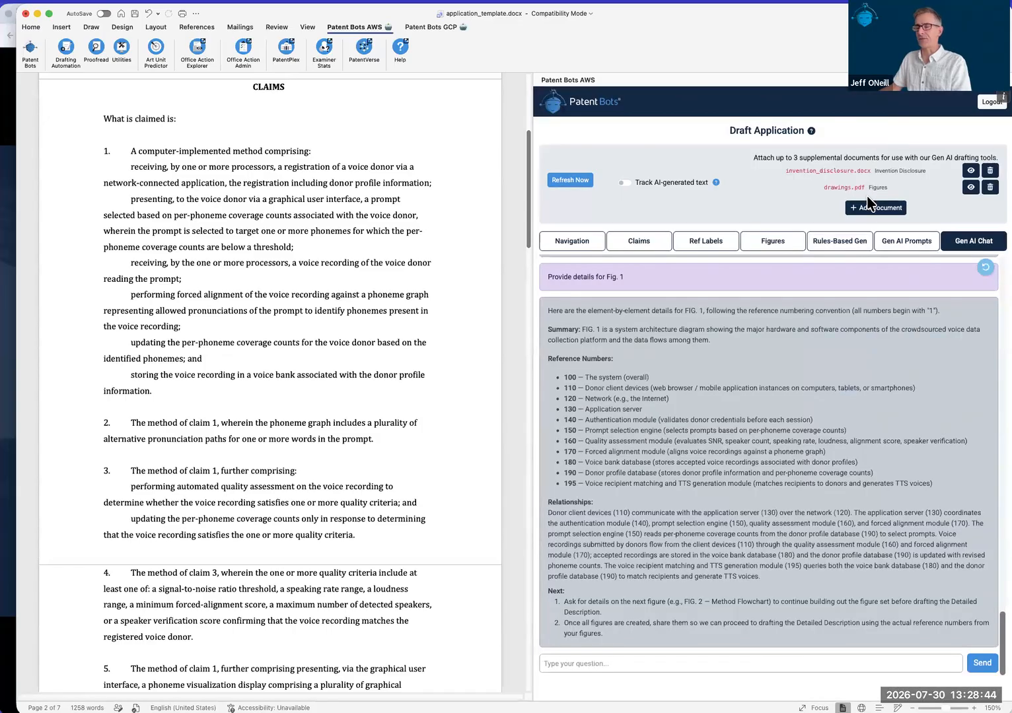
click(871, 211)
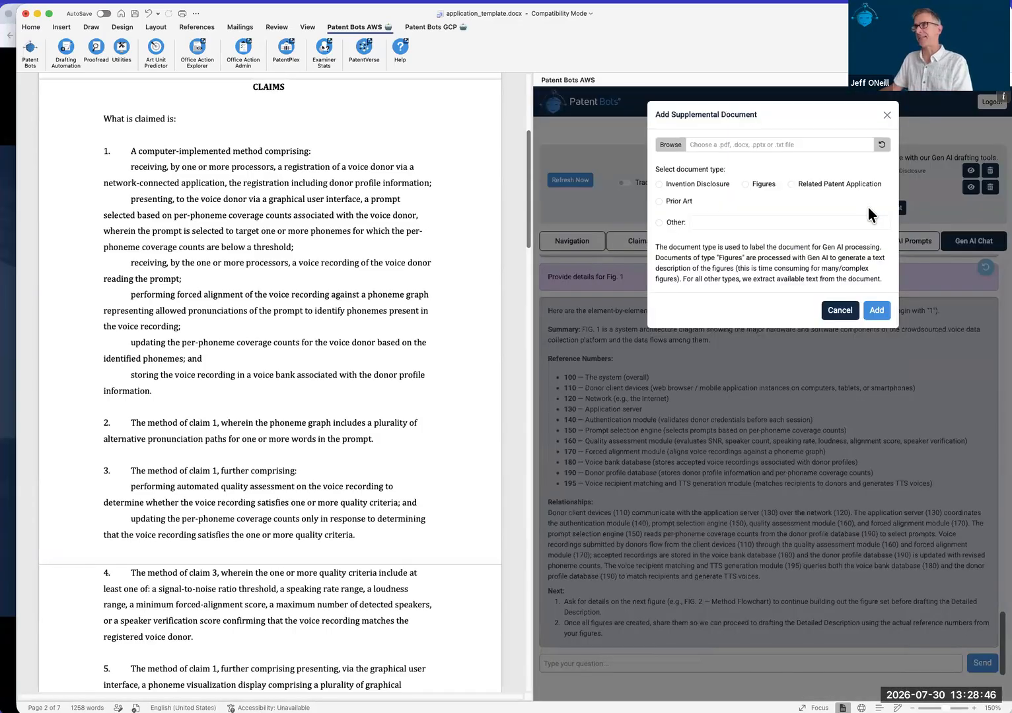
click(714, 140)
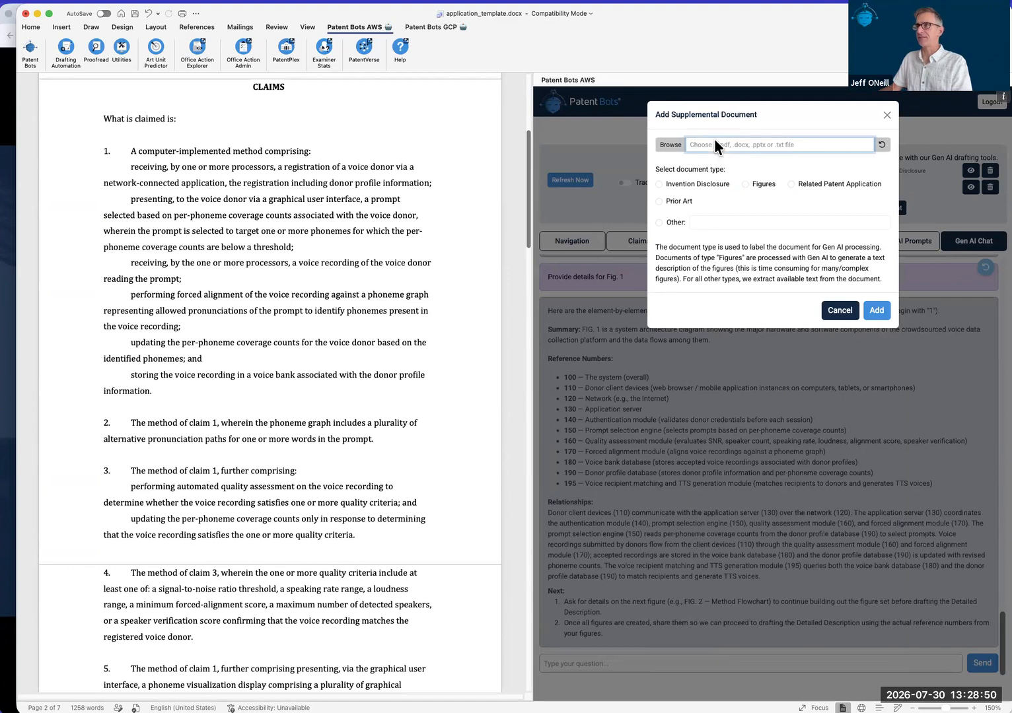
click(659, 222)
click(712, 223)
text(my description of figures)
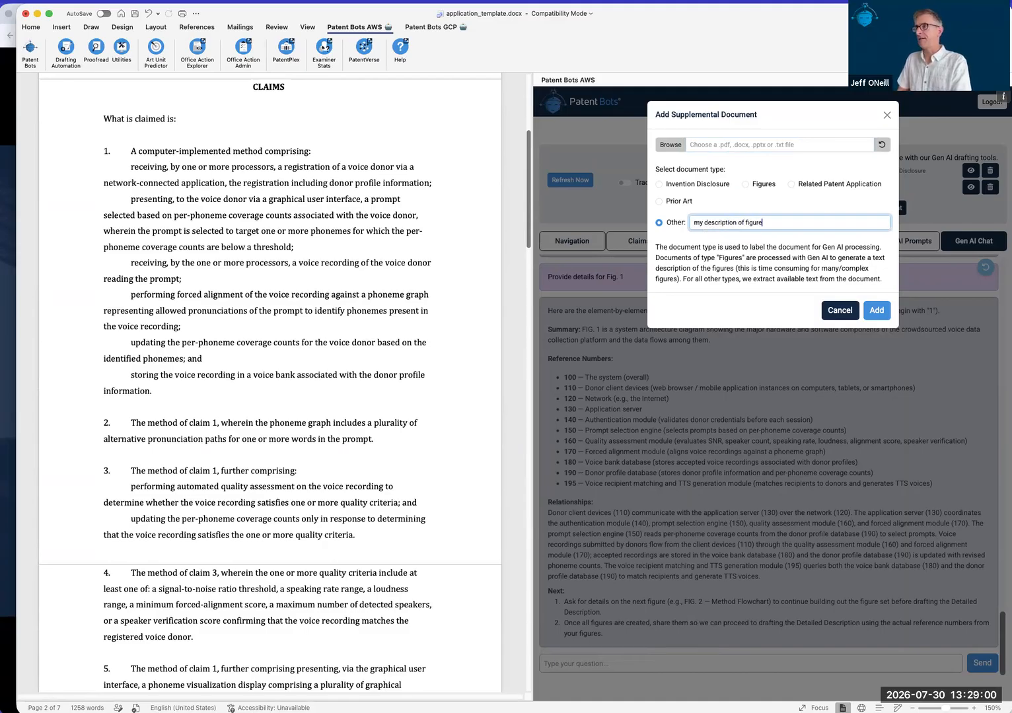
click(887, 115)
- Reopen the extracted text of drawings.pdf, examine how the Fig. 2 user interface screen is described, and close it
click(968, 188)
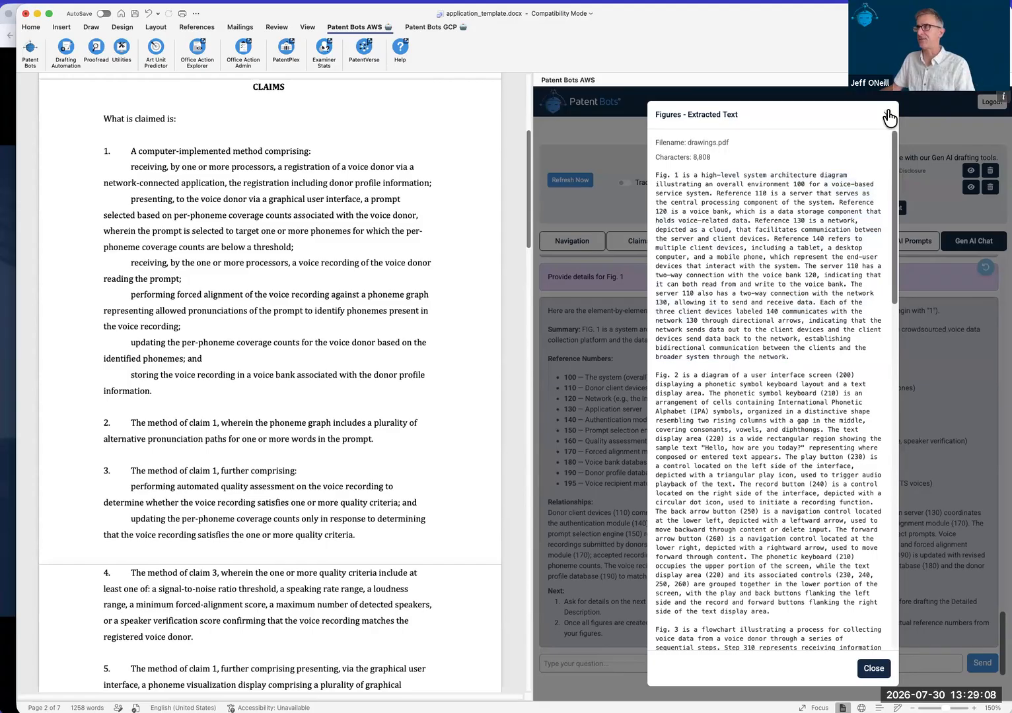
click(885, 117)
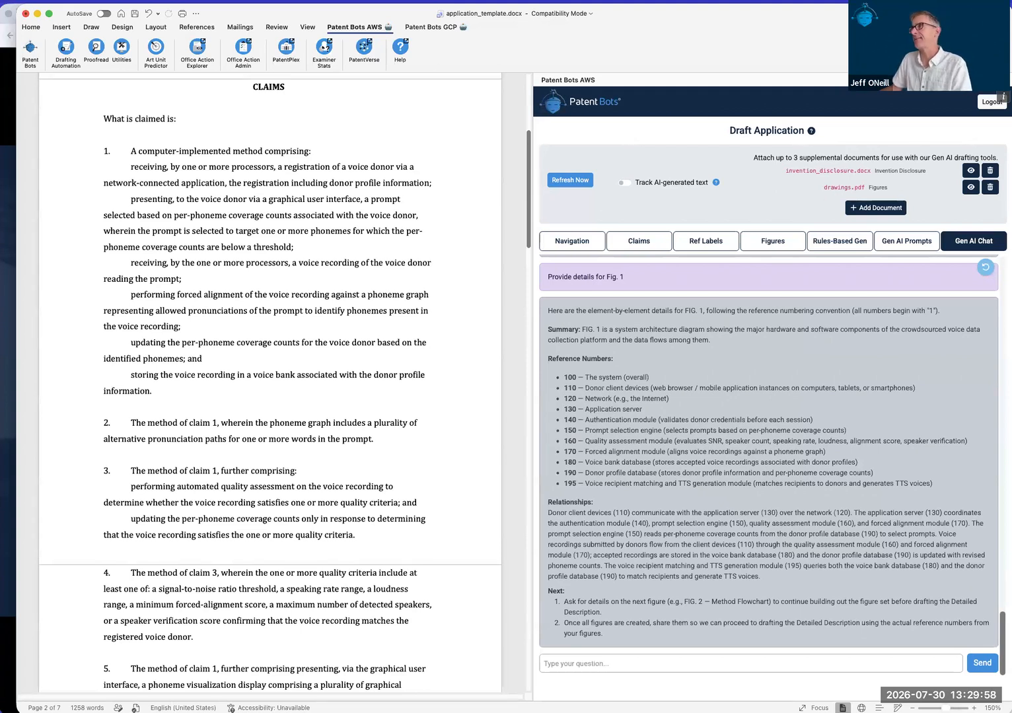
click(967, 189)
scroll(800, 333, down, 3)
scroll(800, 334, down, 3)
scroll(794, 322, up, 5)
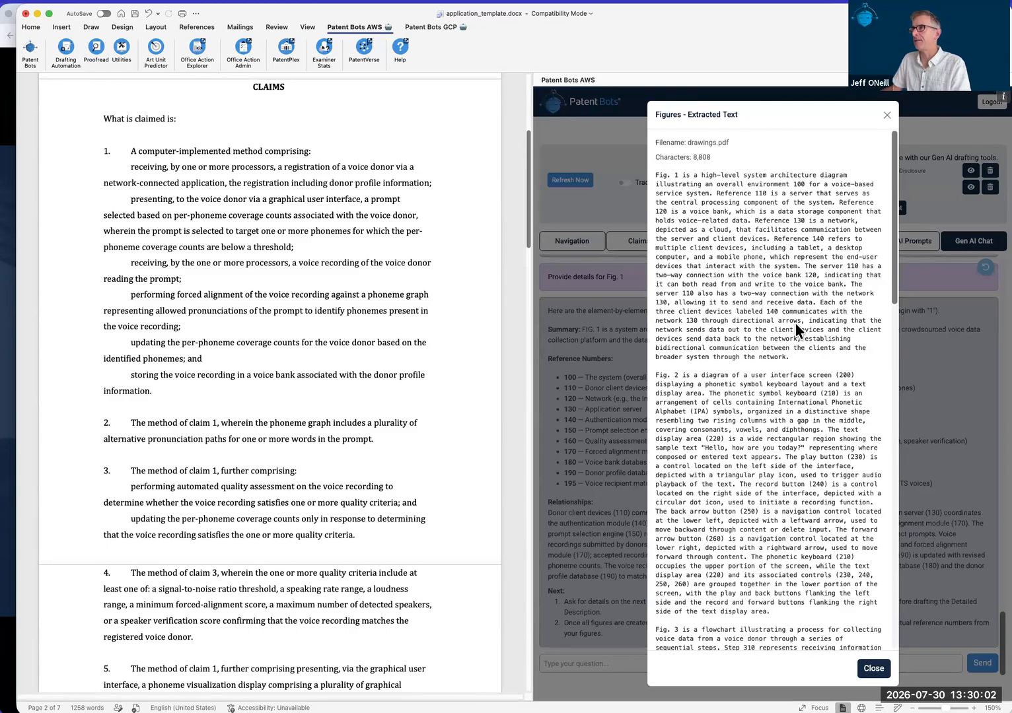
drag(693, 375, 819, 373)
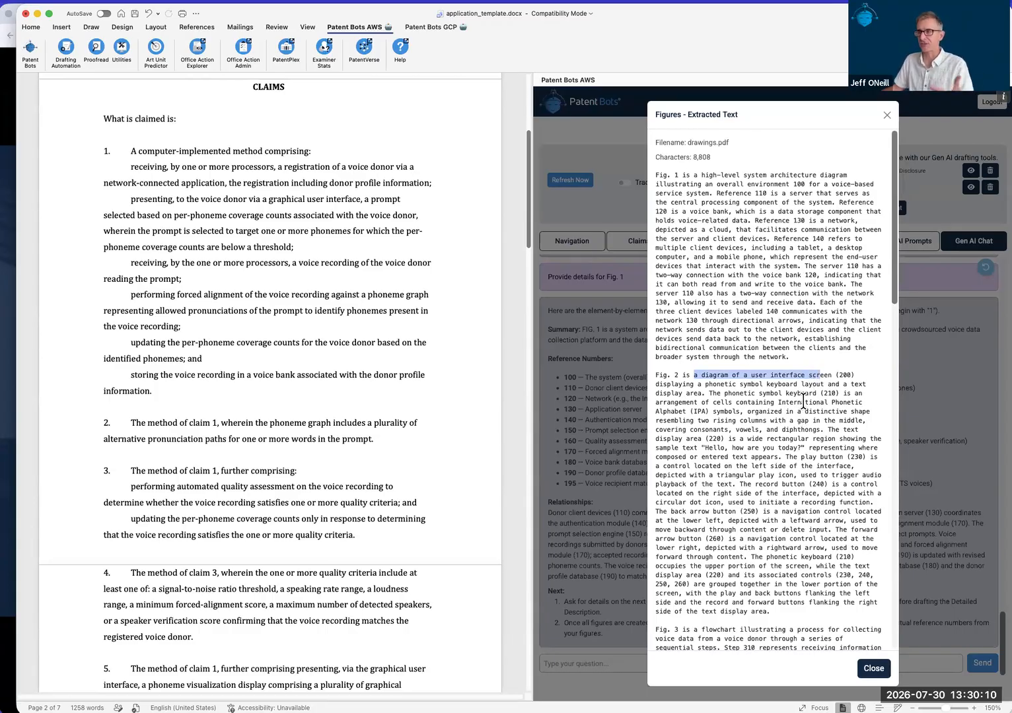
click(887, 115)
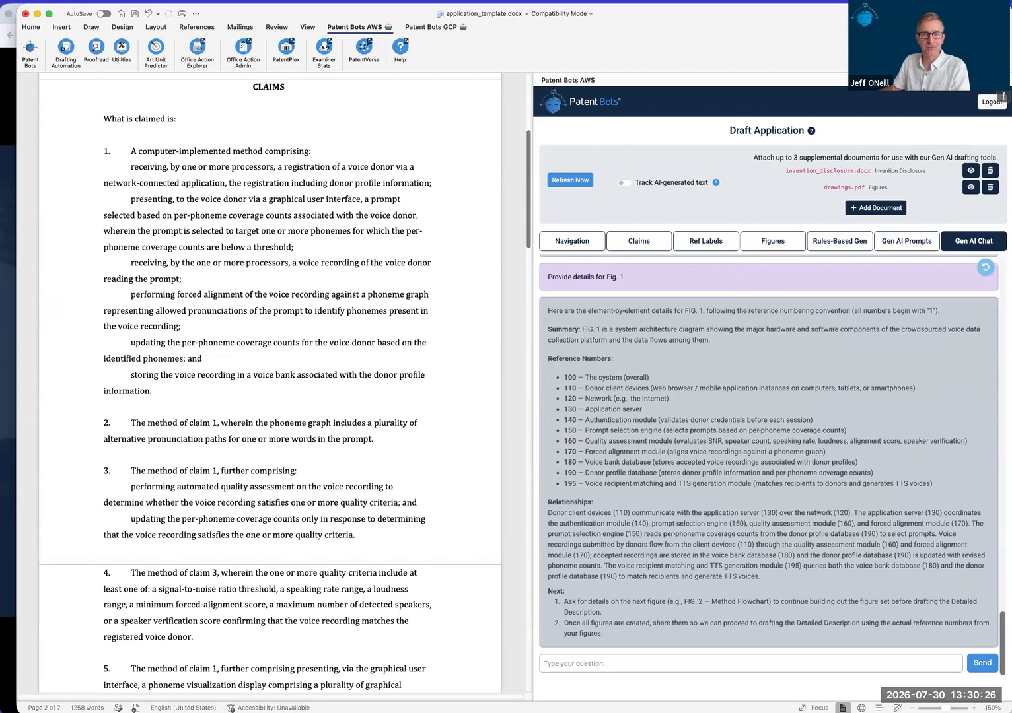
- Ask the Gen AI chat "I have completed the figures, what next?" and review the suggested next step and figure reference numbers
click(575, 661)
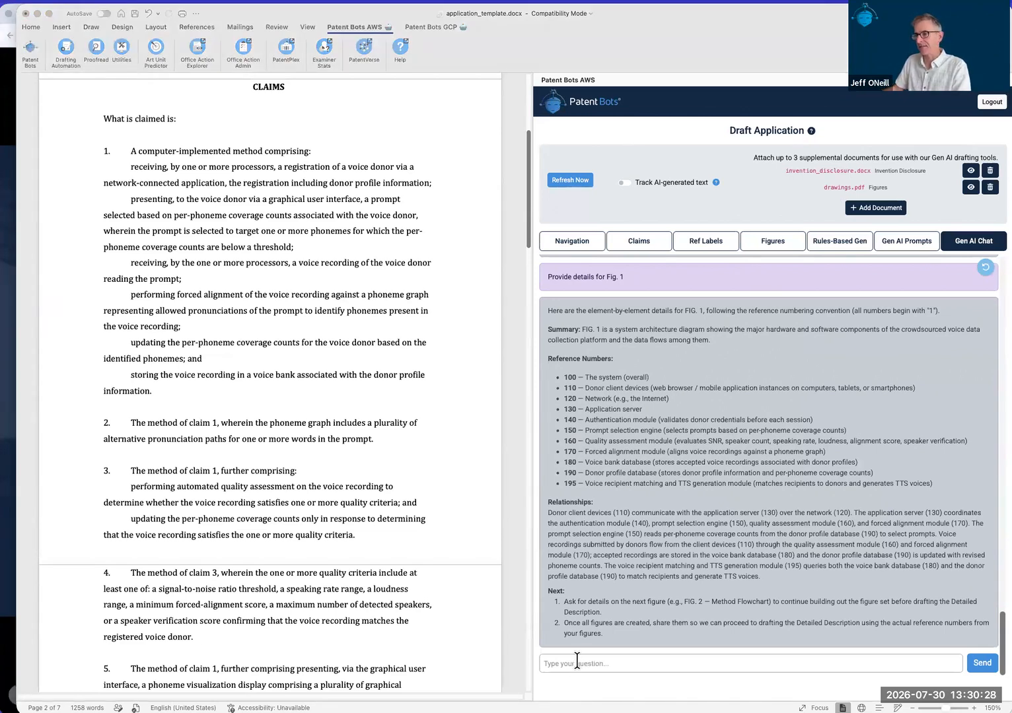
text(I have completed the figures, what next?)
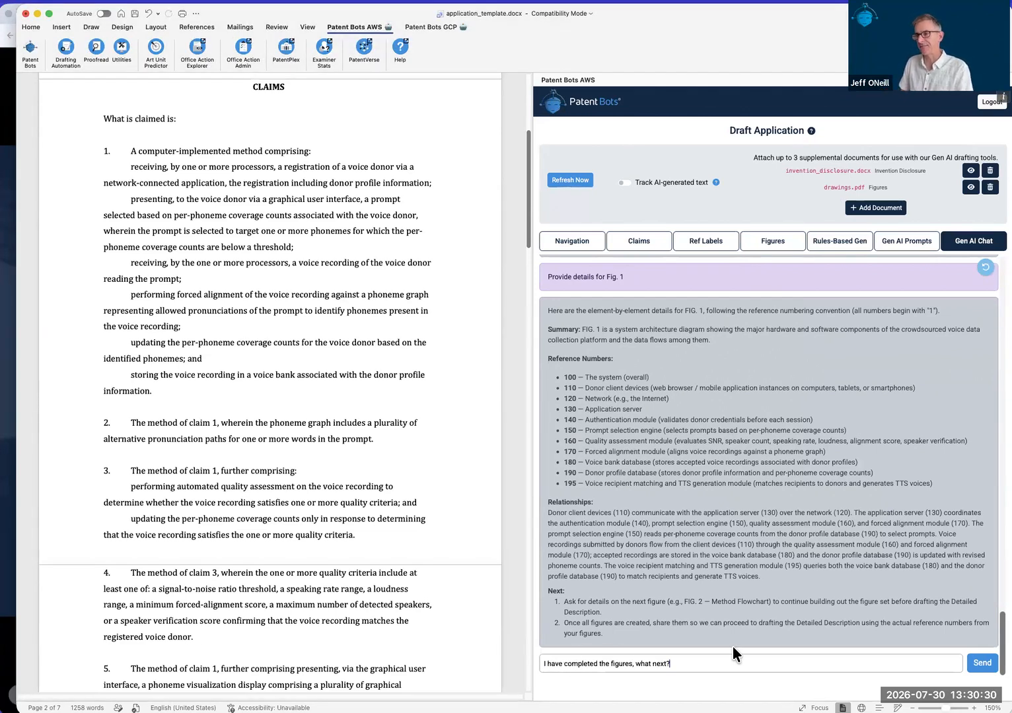
key(Return)
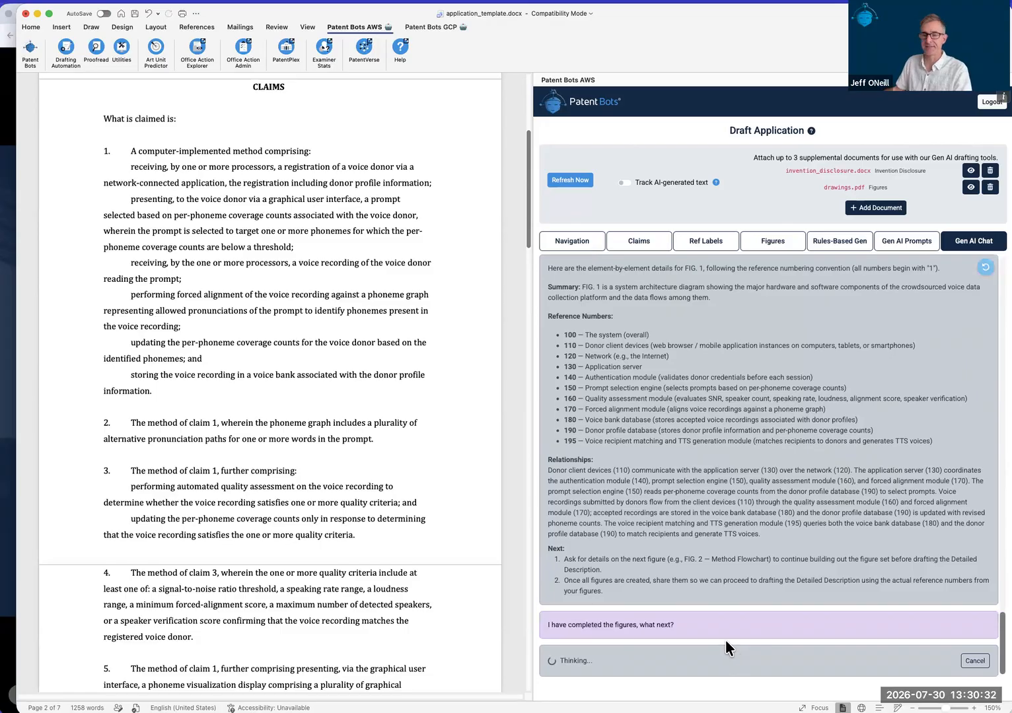
scroll(801, 430, down, 1)
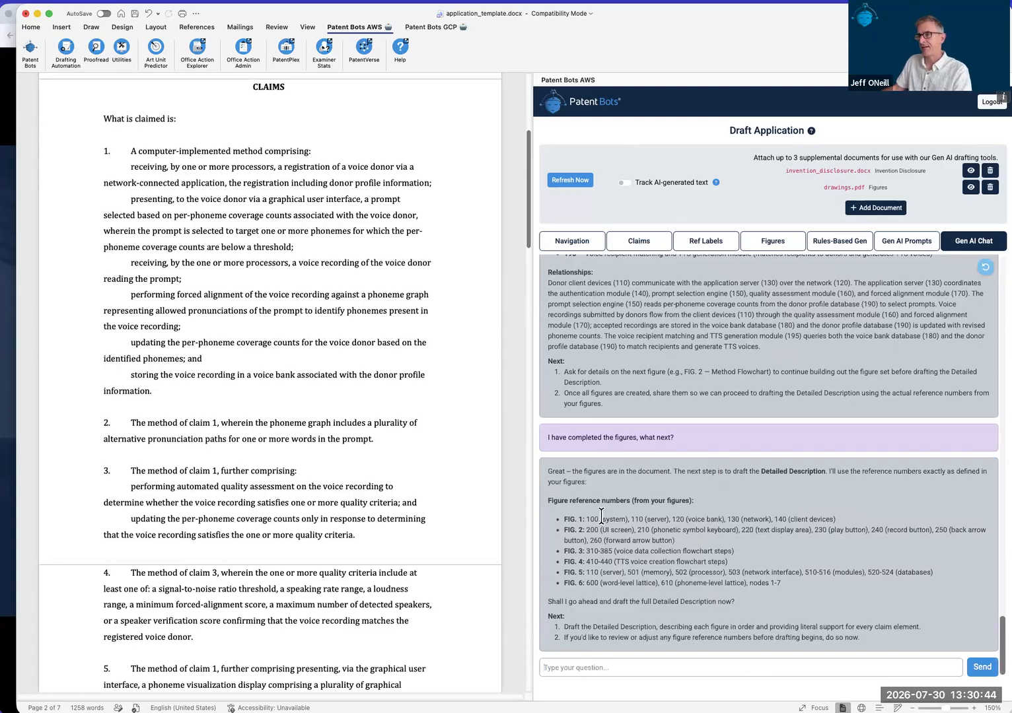
drag(674, 472, 820, 495)
click(800, 478)
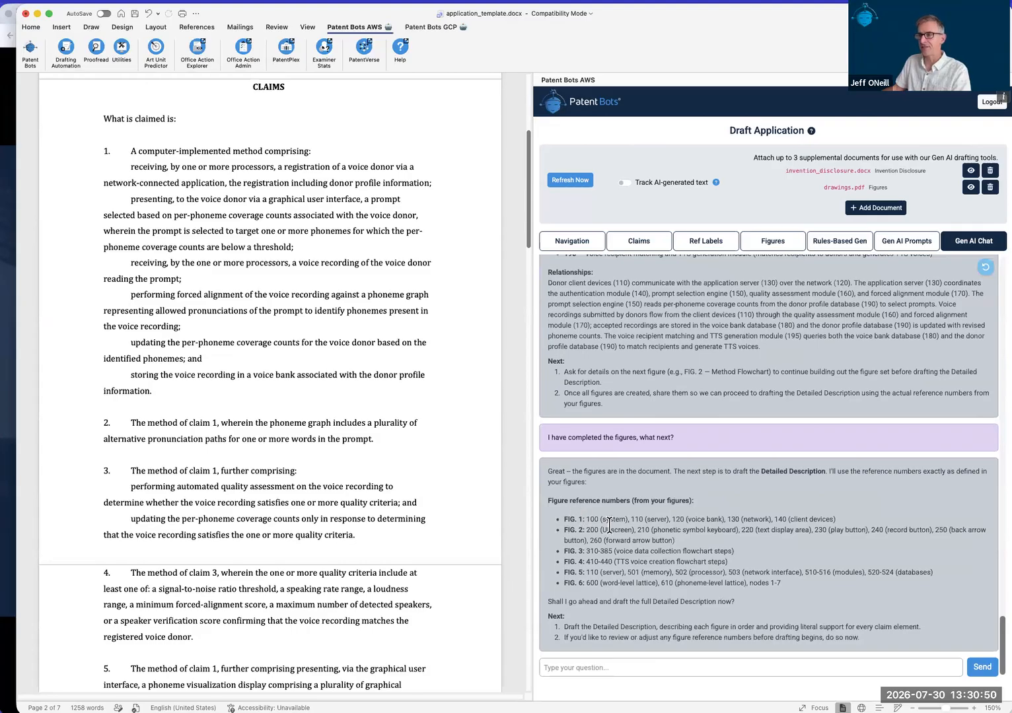
drag(609, 523, 698, 568)
click(766, 535)
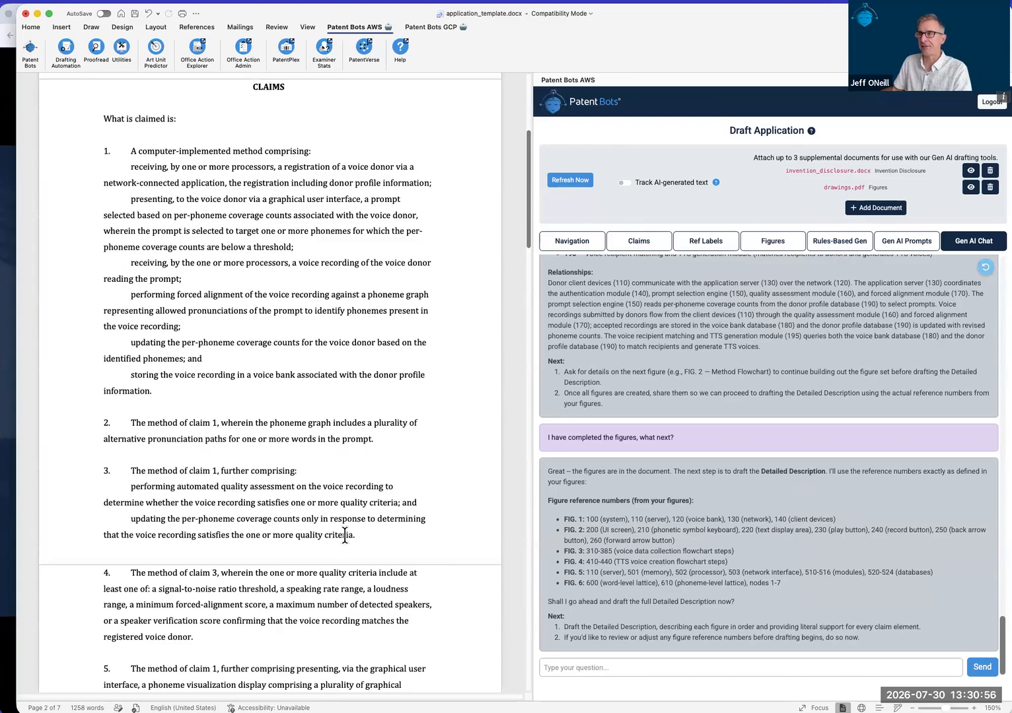
- Run the Detailed Description Intro prompt to insert its text at paragraph [0005] under Detailed Description, and read through the generated paragraphs
scroll(327, 485, up, 5)
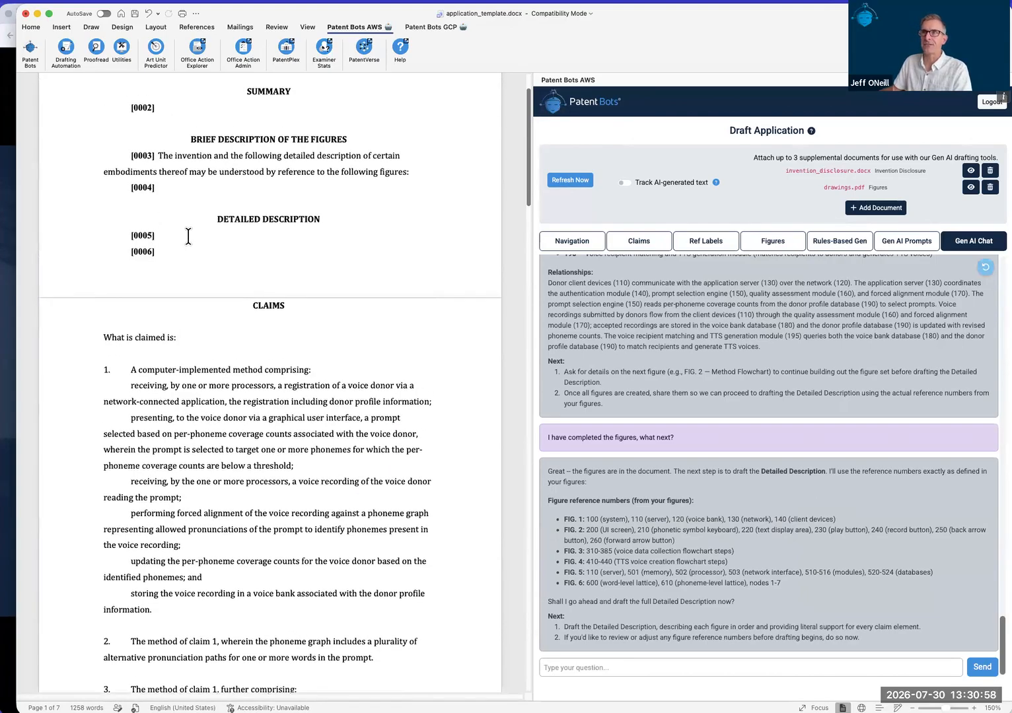
click(893, 245)
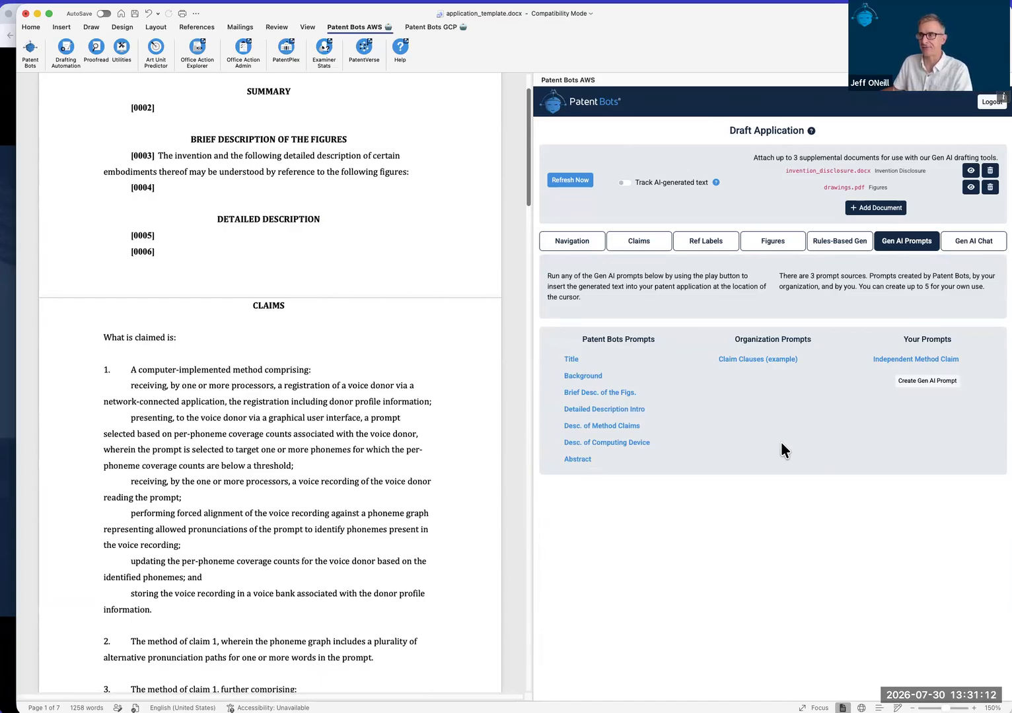
mouse_move(598, 413)
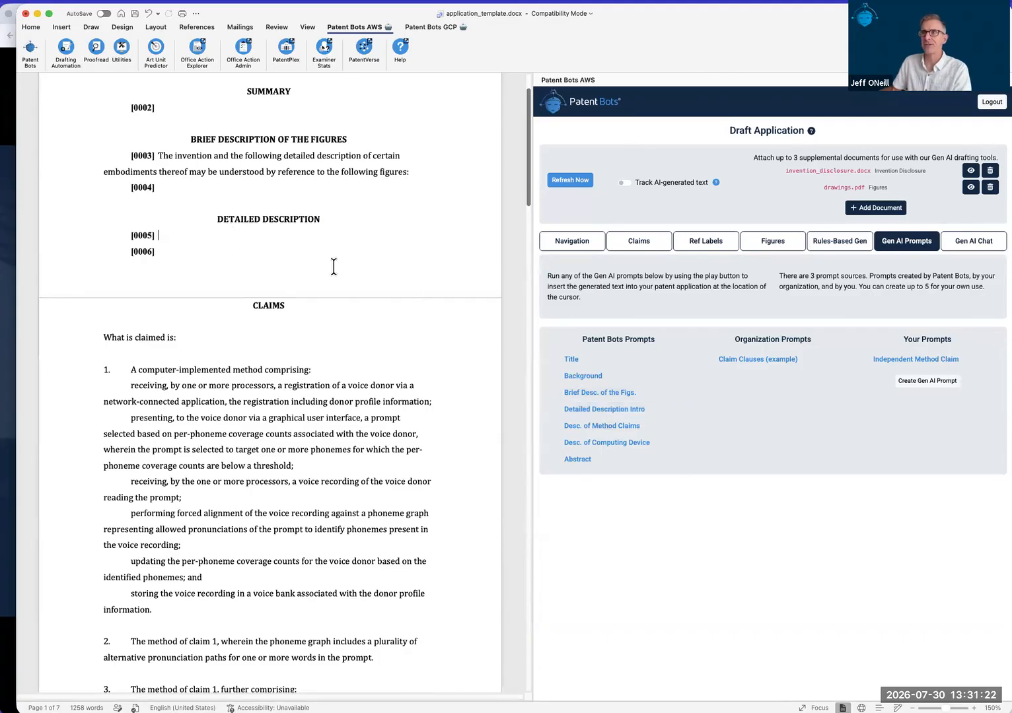
click(555, 409)
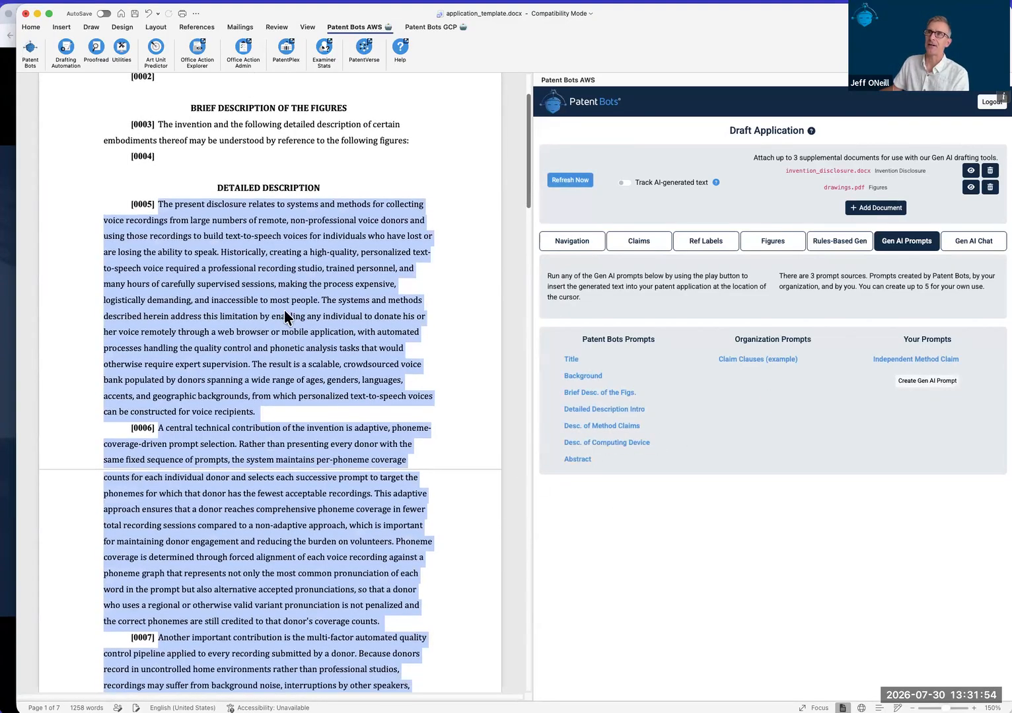
drag(168, 204, 357, 253)
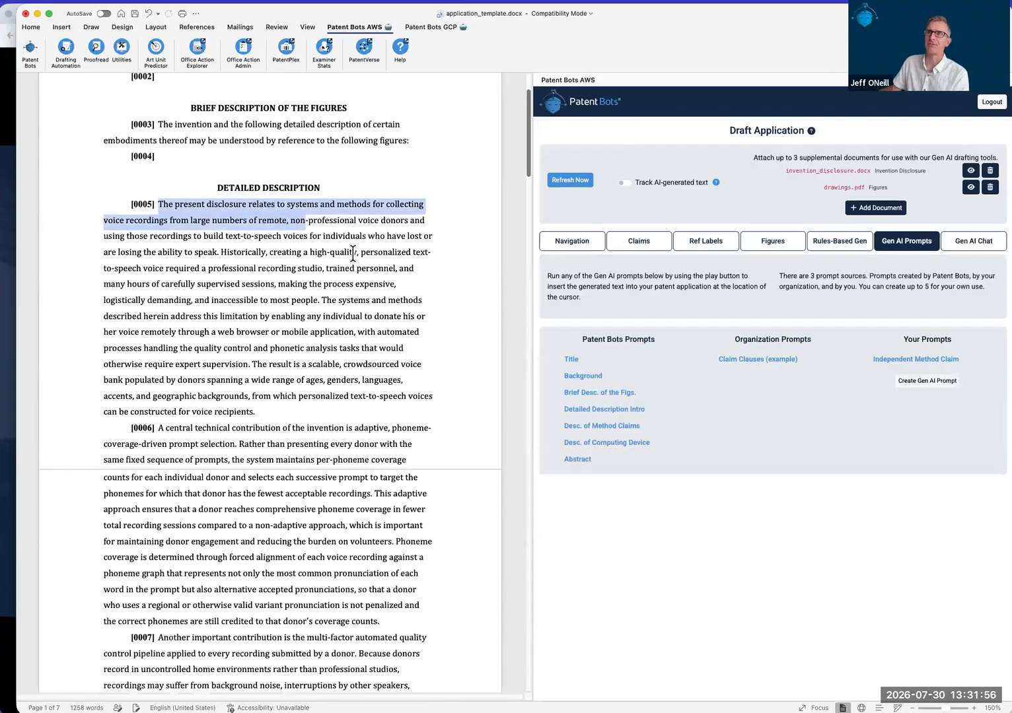
scroll(294, 436, down, 3)
scroll(294, 436, down, 4)
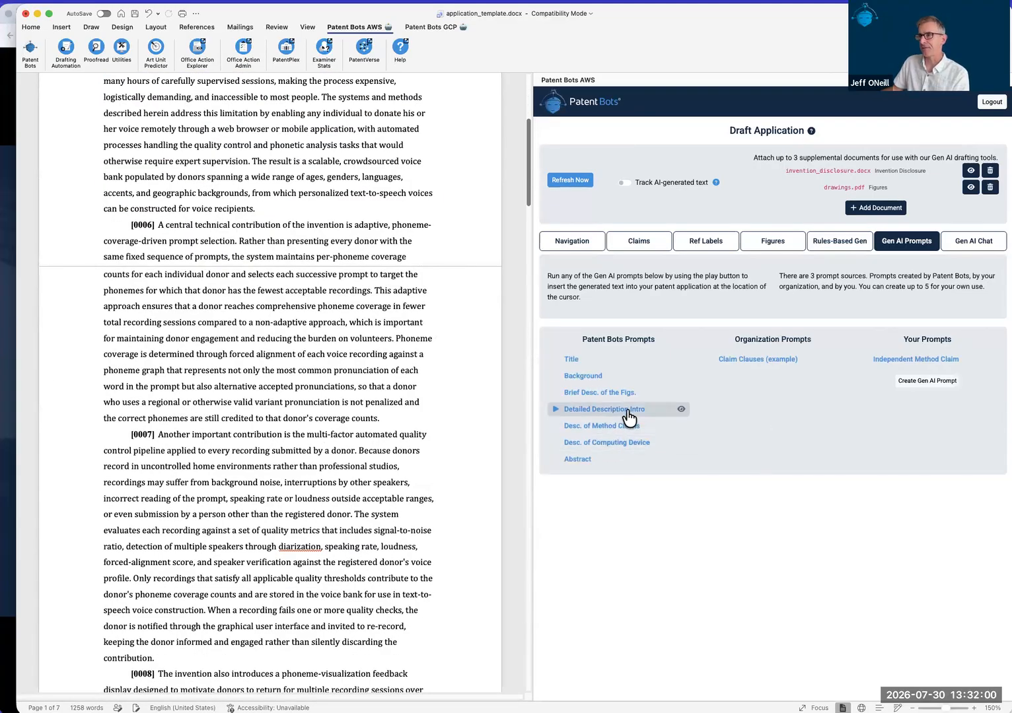
- View the Detailed Description Intro prompt text, highlight the passages about a gentle introduction and conveying the main novel ideas, and close it
click(681, 410)
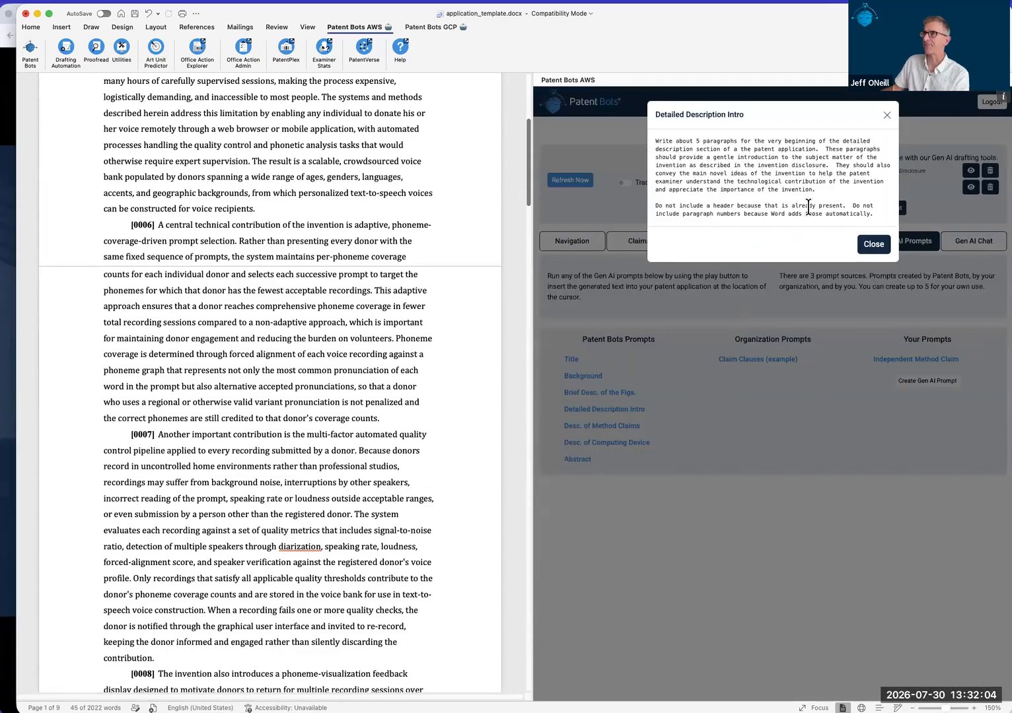
drag(654, 141, 854, 156)
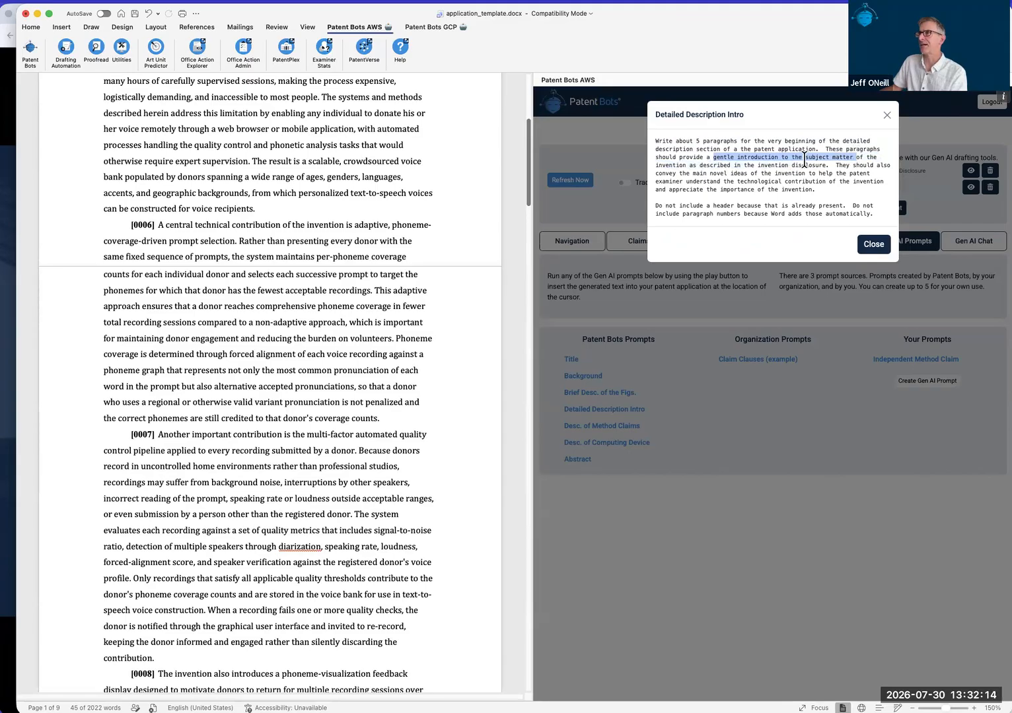
drag(662, 173, 684, 181)
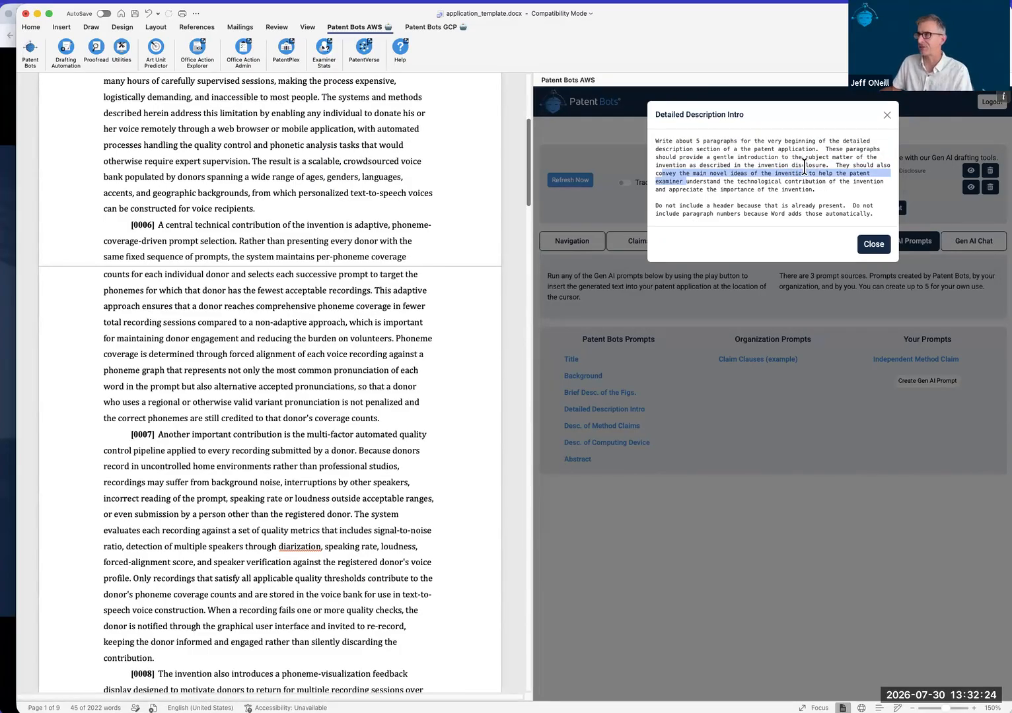
click(887, 114)
- Read through the generated introduction paragraphs up to [0009] and place the cursor in the empty paragraph [0010]
click(307, 338)
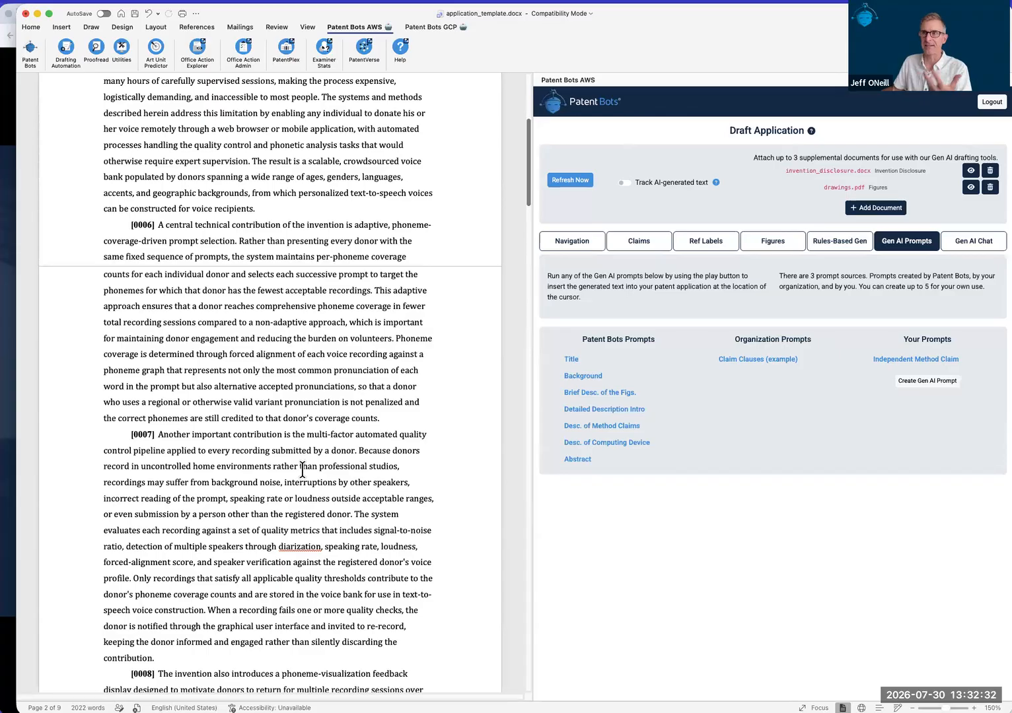
scroll(299, 473, down, 2)
scroll(298, 473, down, 10)
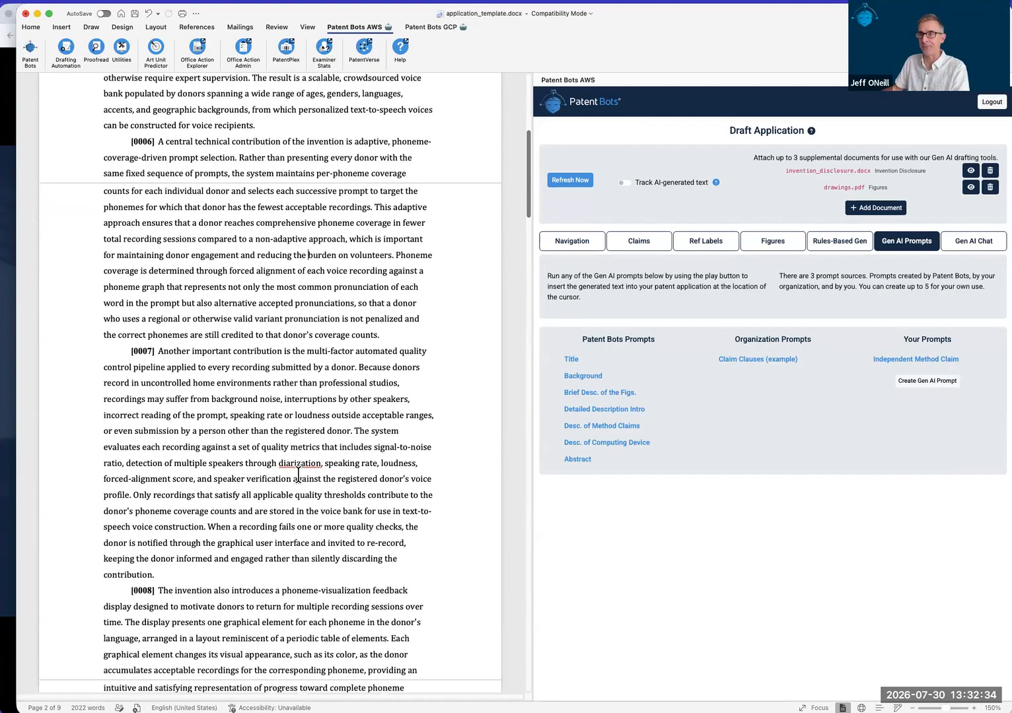
scroll(299, 474, down, 5)
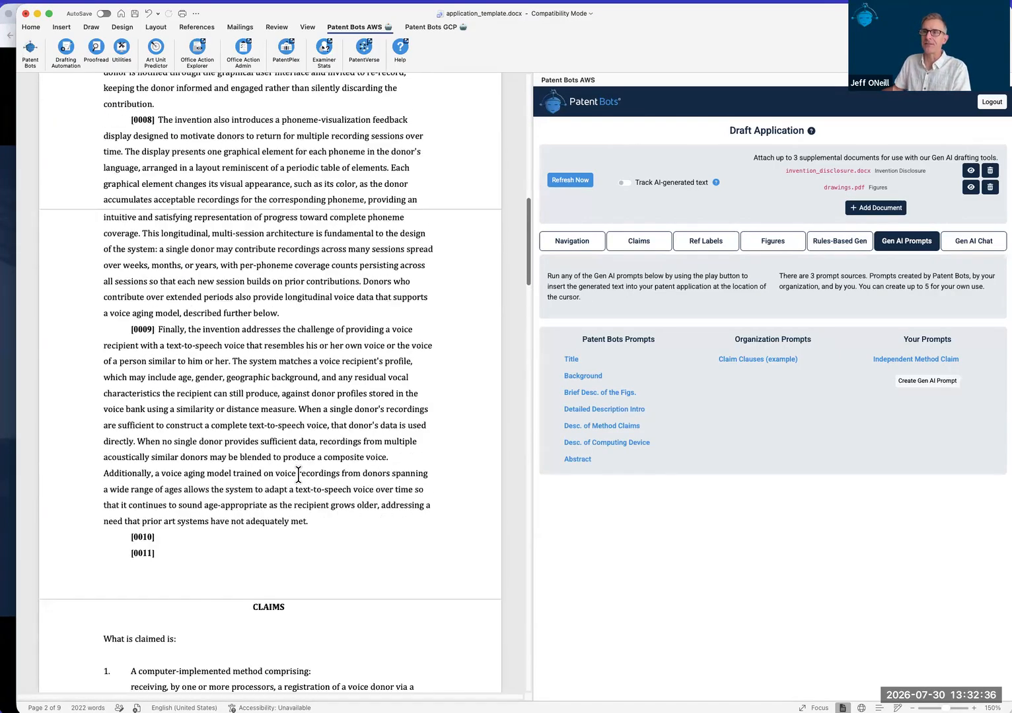
click(184, 539)
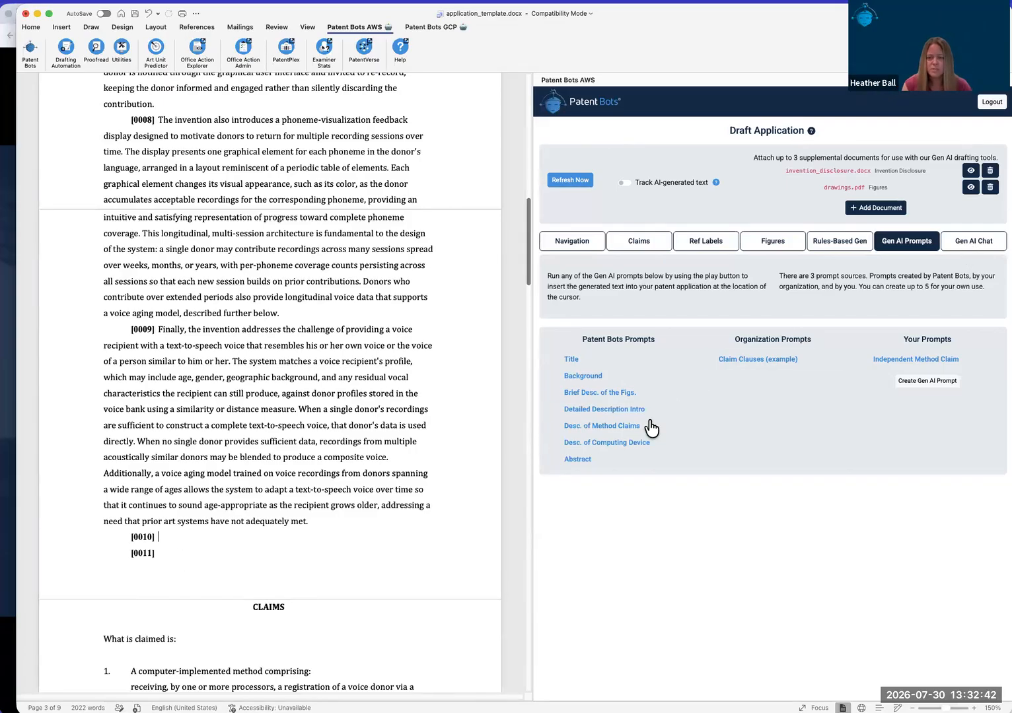
- Reopen and close the Detailed Description Intro prompt text, and highlight the Organization Prompts heading to examine the prompt sources
click(681, 409)
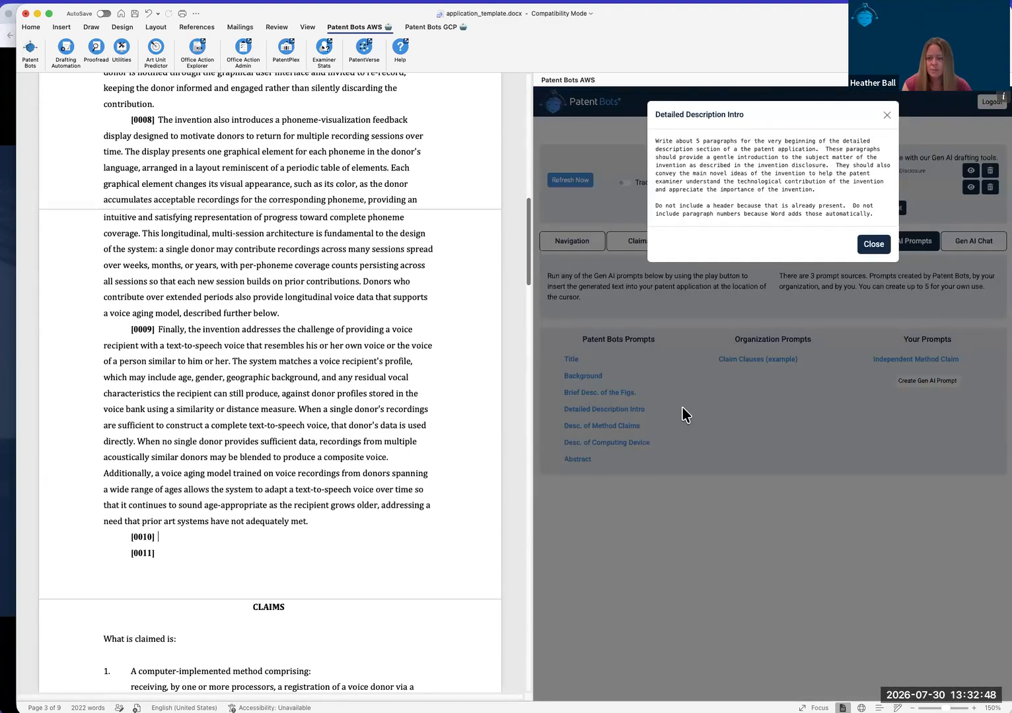
click(872, 245)
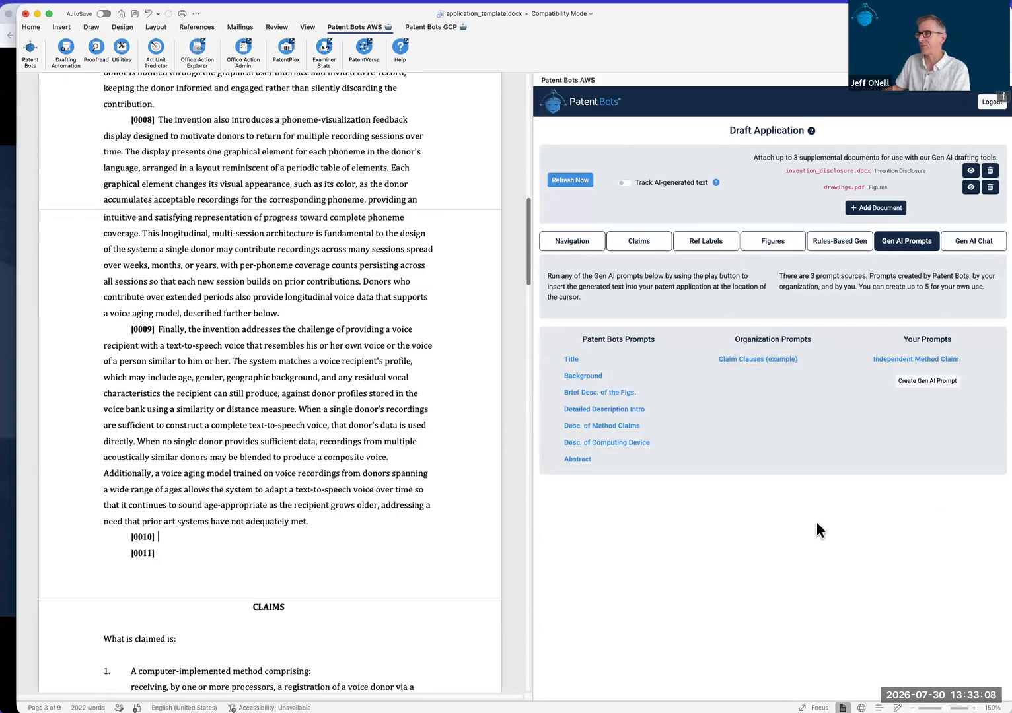
drag(733, 338, 810, 337)
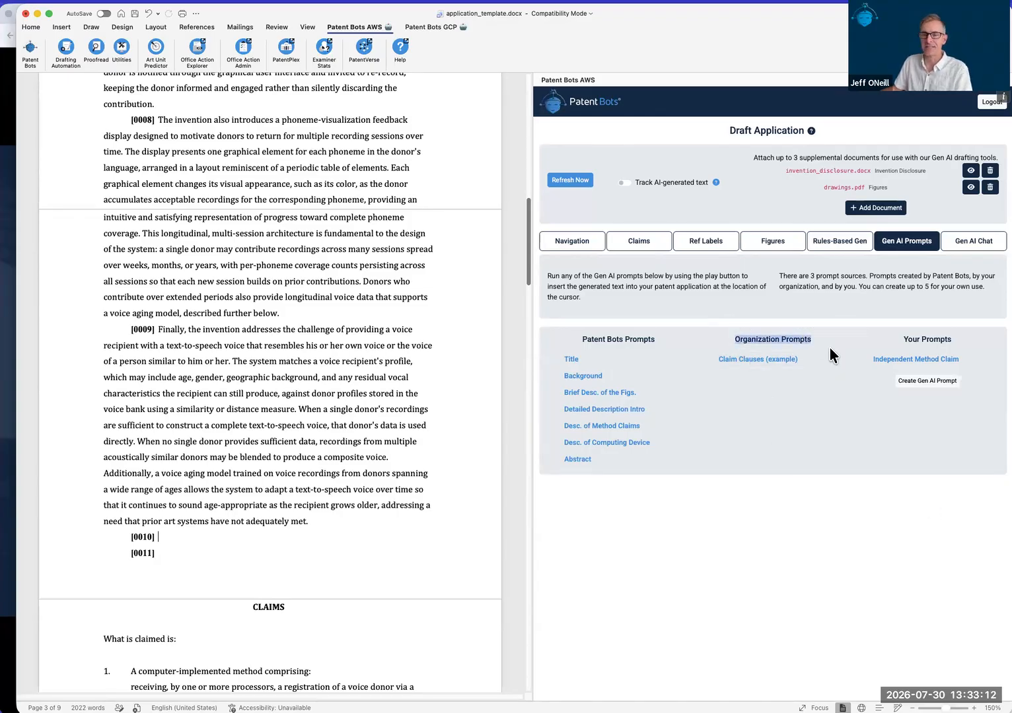
click(803, 398)
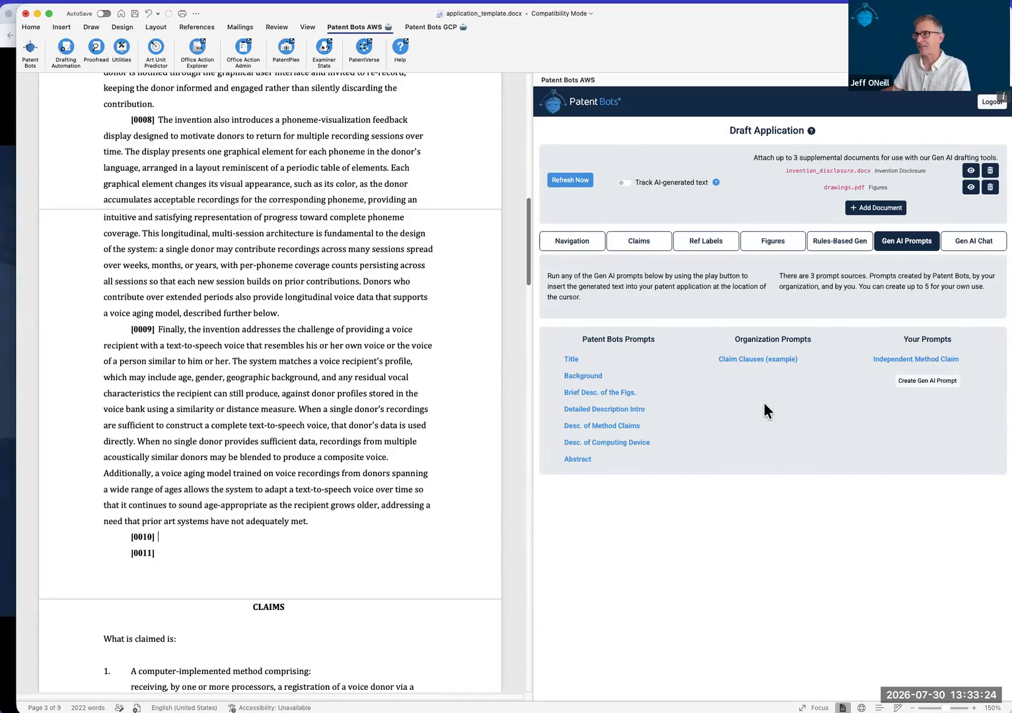
mouse_move(736, 363)
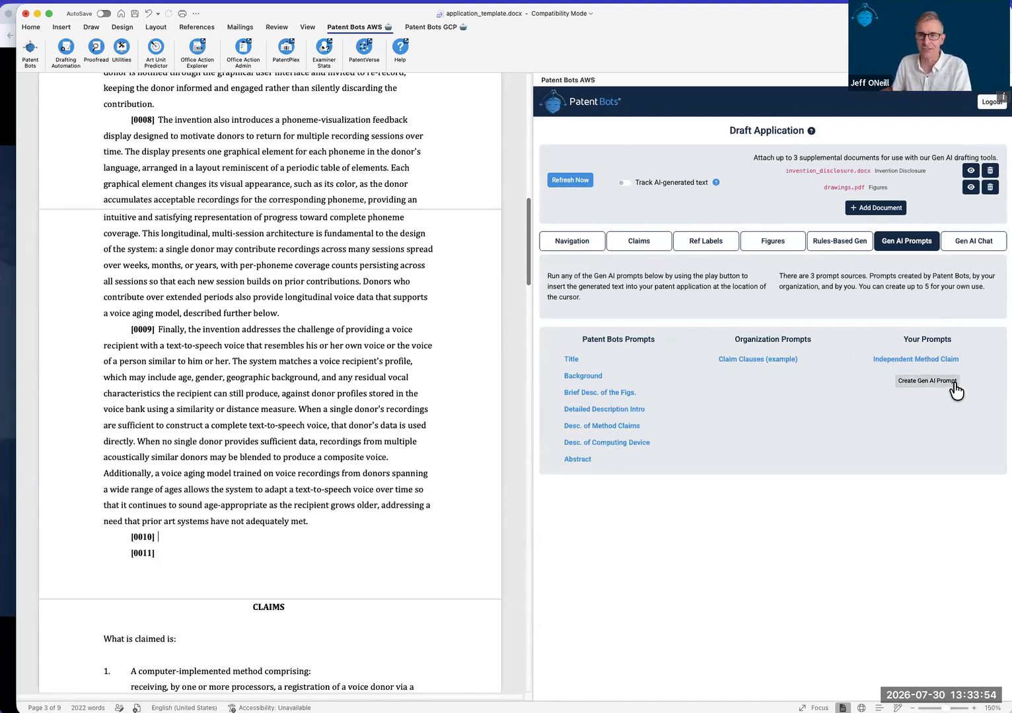
- Ask the Gen AI chat to draft a complete description of Fig. 1, supporting dependent claims and alternative implementations in the invention disclosure
click(297, 458)
scroll(294, 469, down, 2)
click(222, 508)
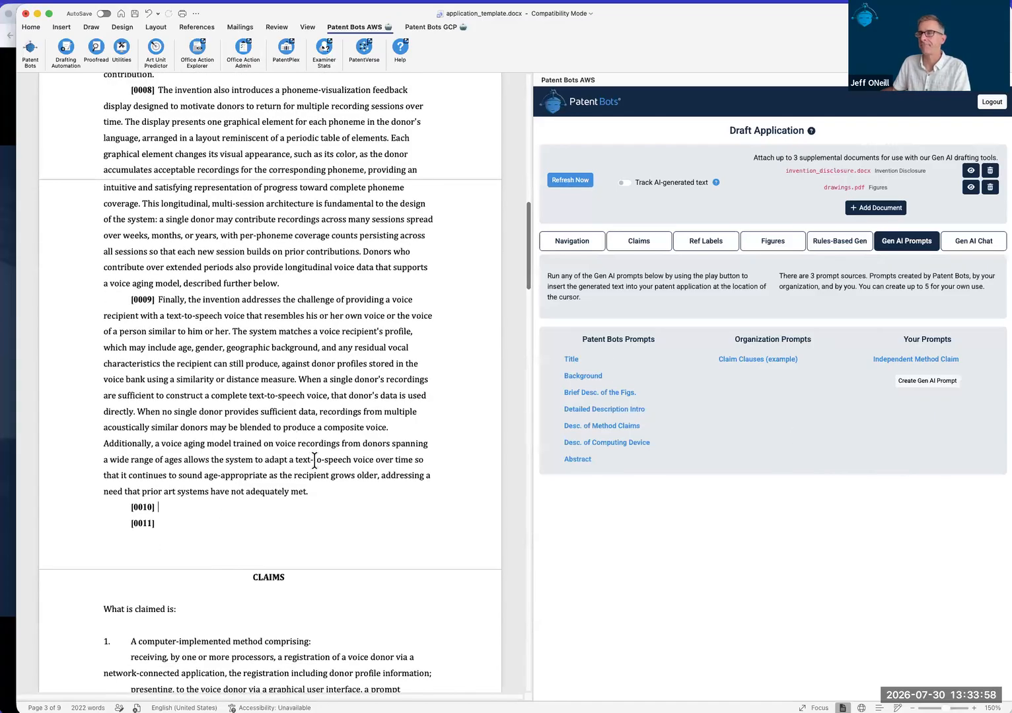
click(971, 242)
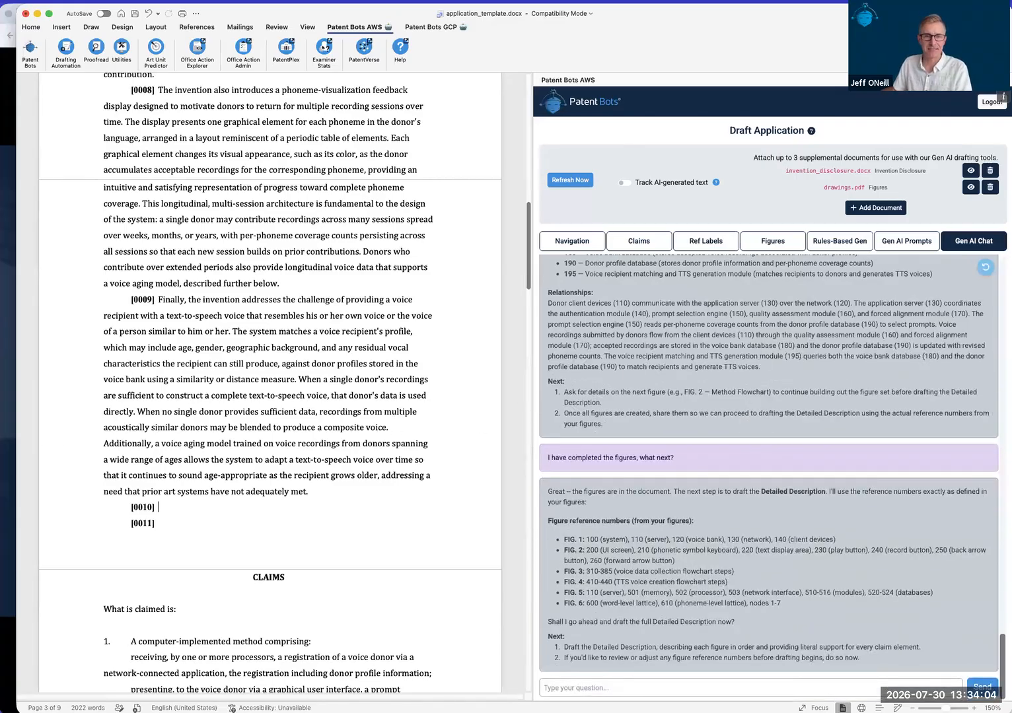
key(super+Tab)
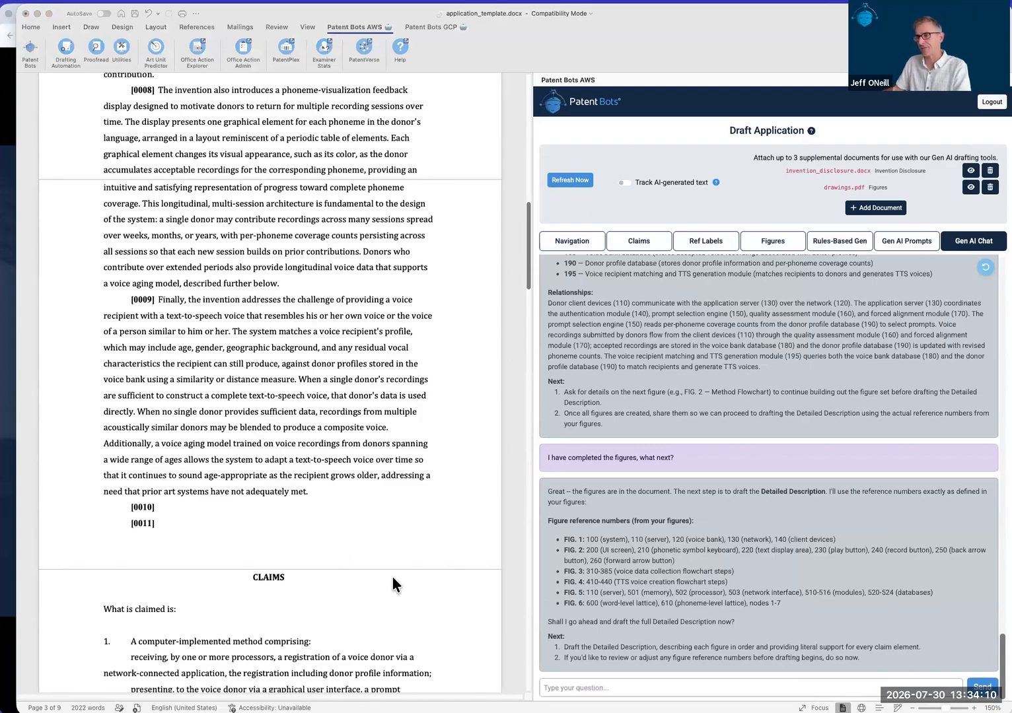
click(646, 688)
text(Draft a complete description of Fig. 1.  Make sure to provide needed support for dependent claims and alternative implementations in the invention disclosure.)
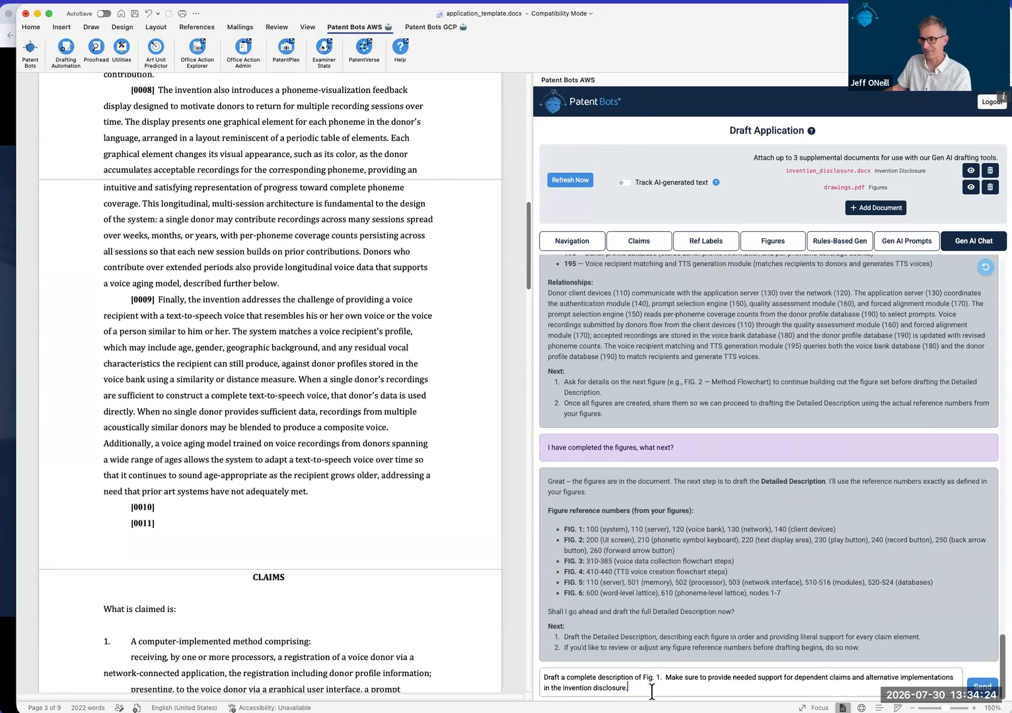
click(982, 686)
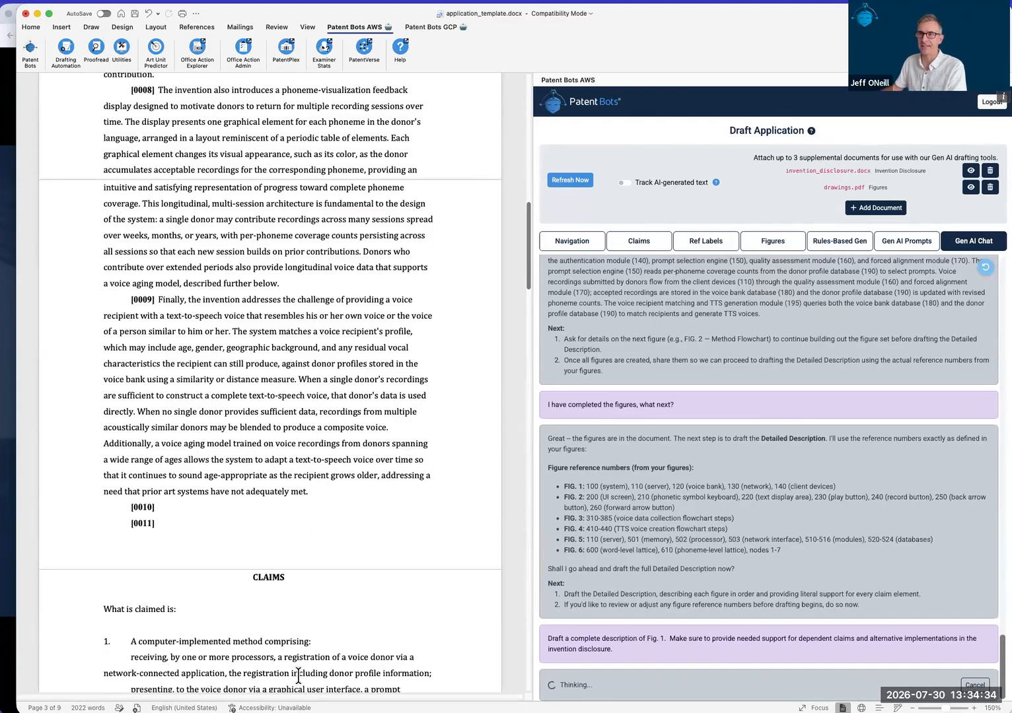
- Bring the drawings.pdf window into view to examine Fig. 1, and move it out of the way of the chat
click(232, 218)
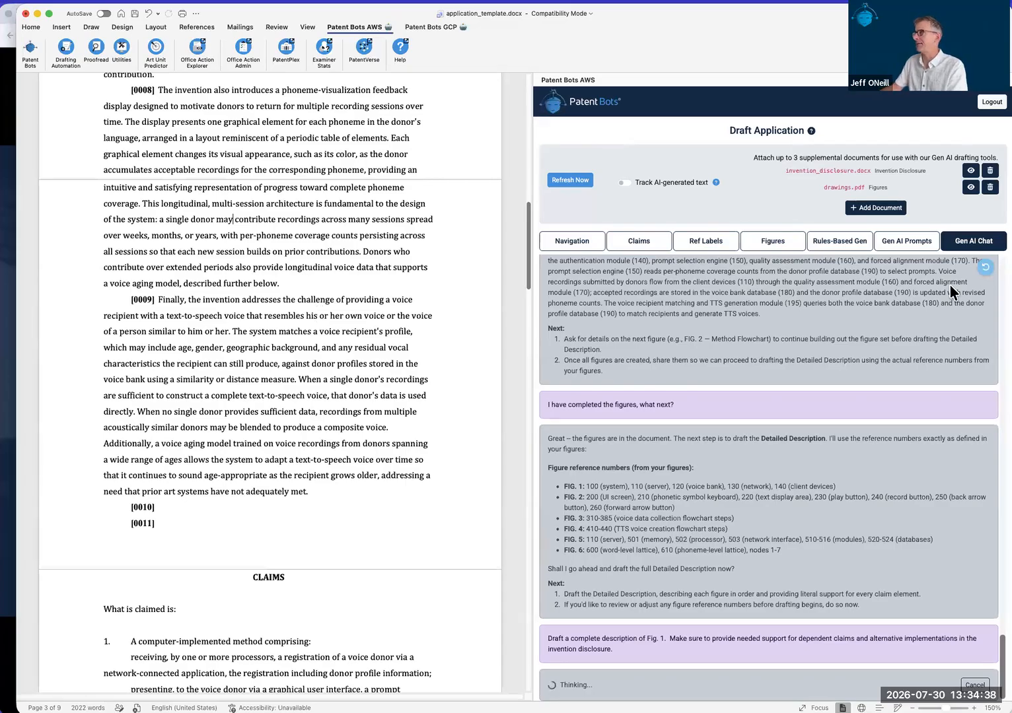
drag(0, 16, 131, 39)
click(20, 79)
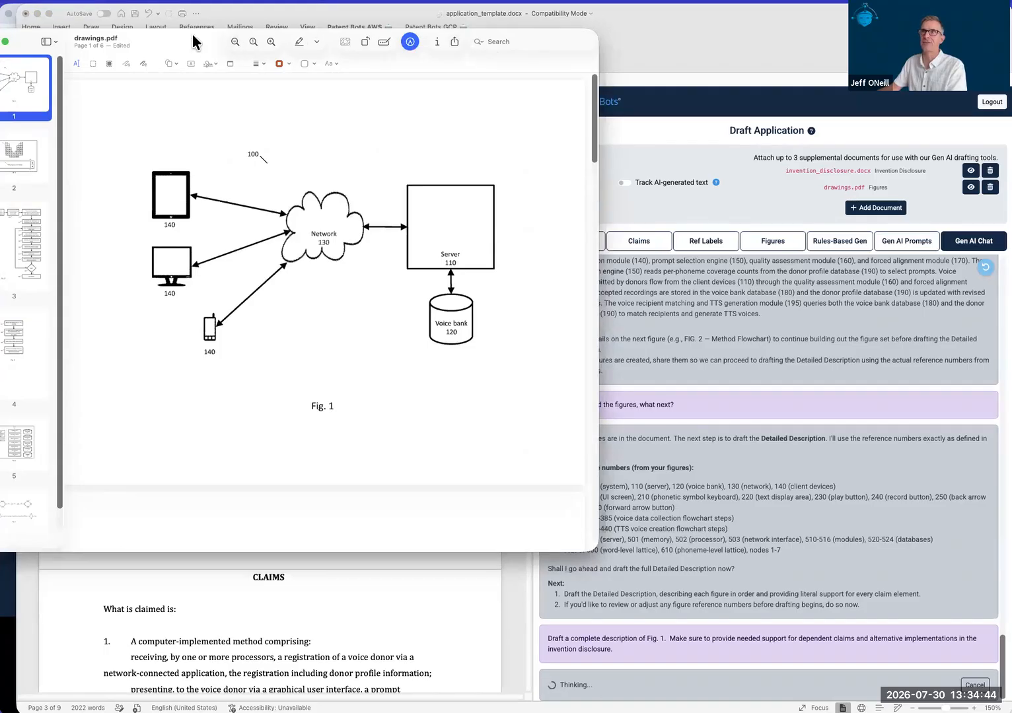
drag(193, 42, 180, 34)
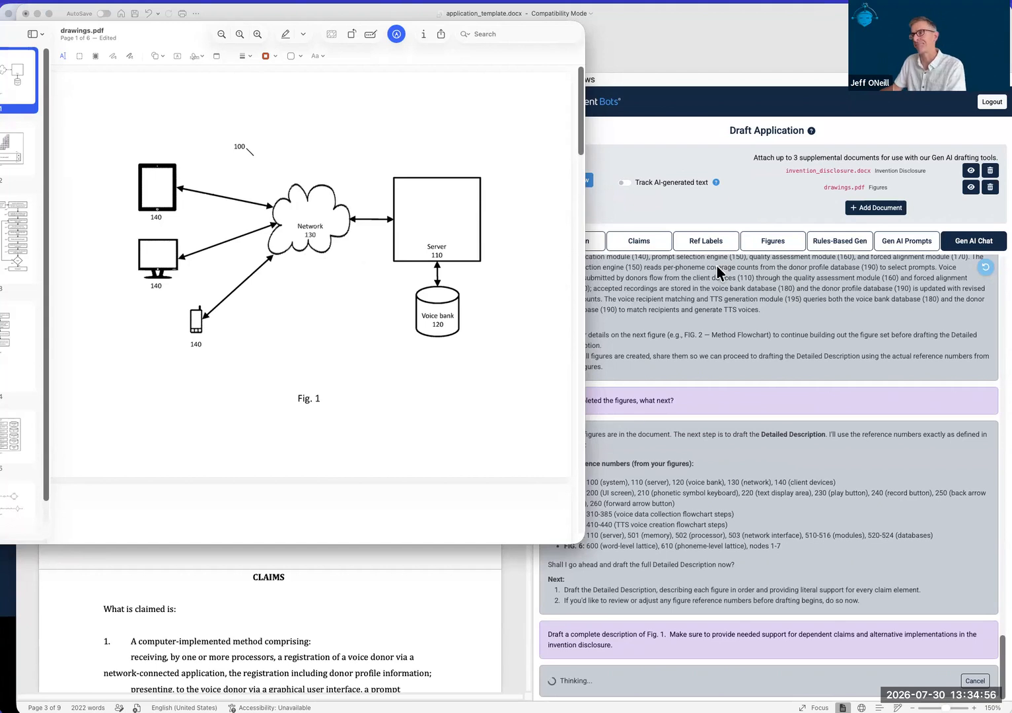
drag(180, 29, 454, 37)
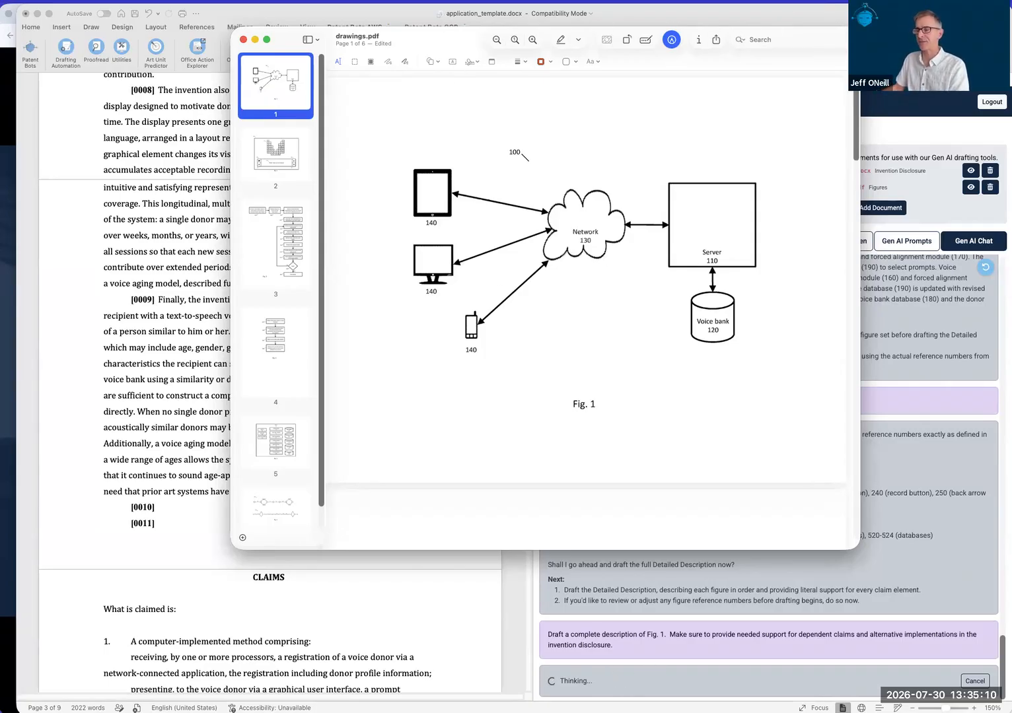
drag(451, 46, 0, 66)
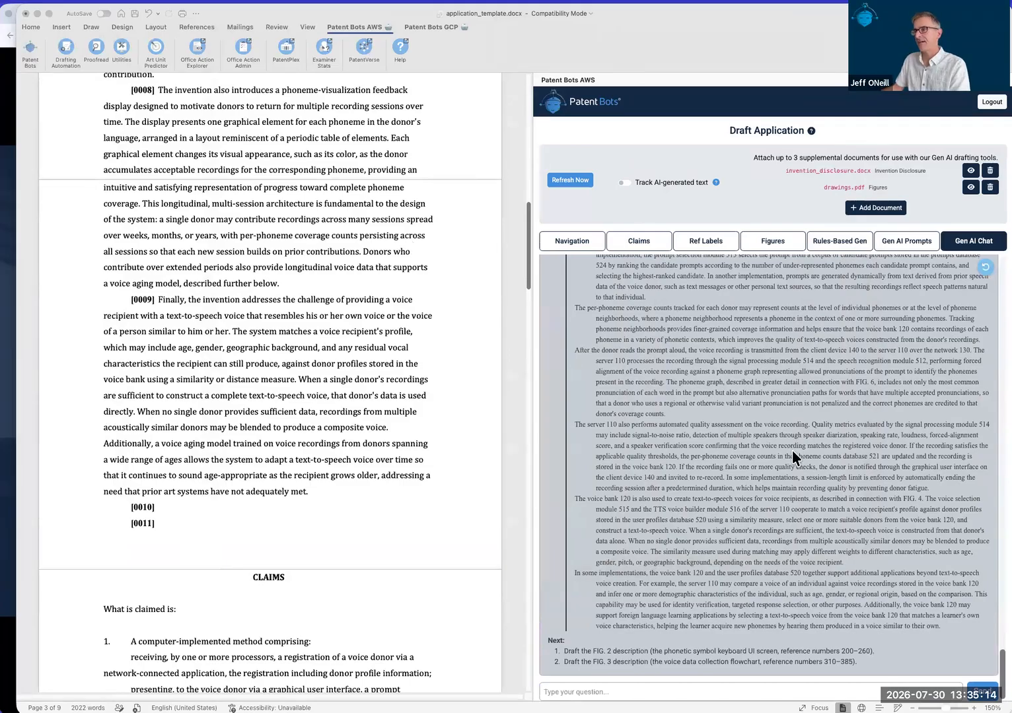
- Skim the chat's Fig. 1 description and insert it into the application at paragraph [0010]
scroll(793, 455, up, 10)
scroll(792, 449, down, 10)
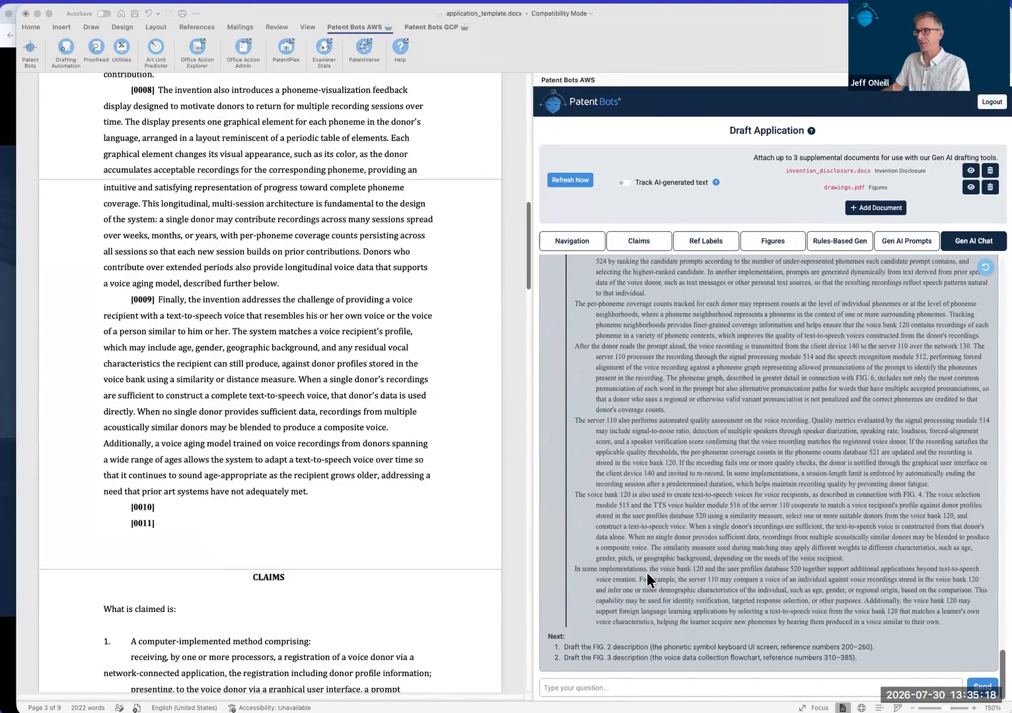
click(213, 500)
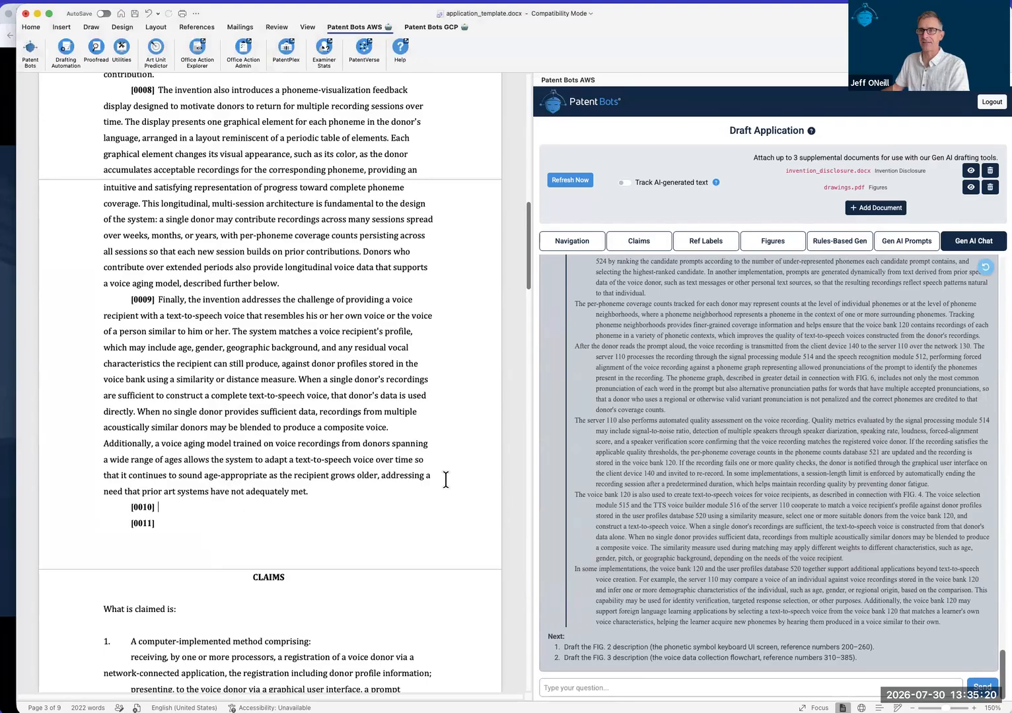
scroll(594, 396, up, 3)
click(554, 311)
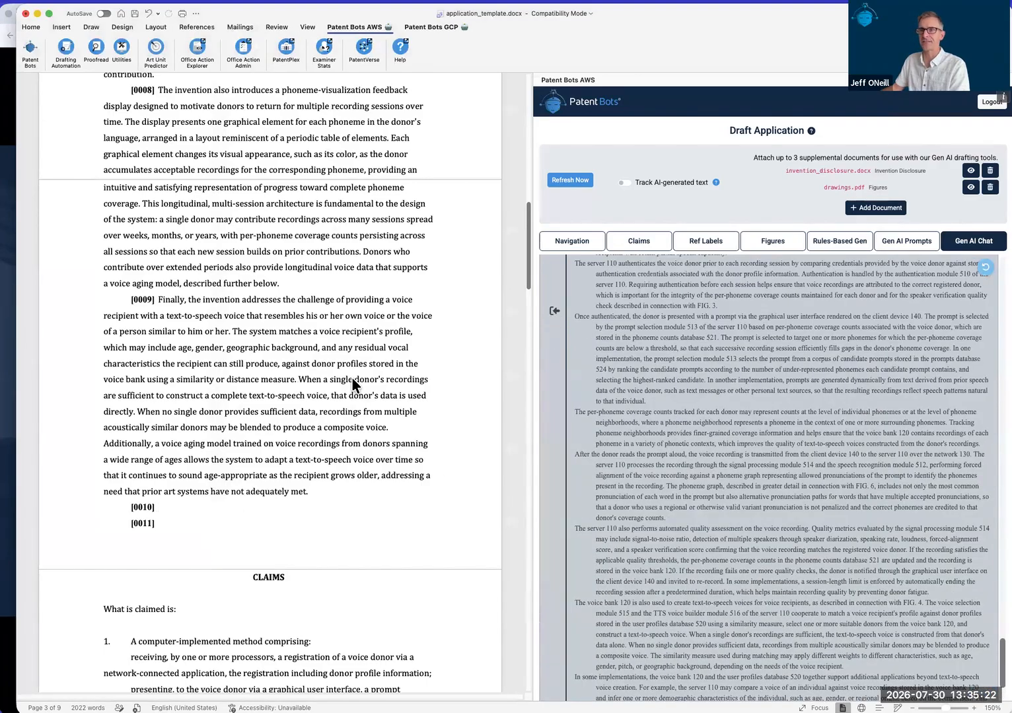
- Read through the inserted Fig. 1 description from paragraph [0010] to [0022] and return to its beginning
scroll(281, 305, down, 3)
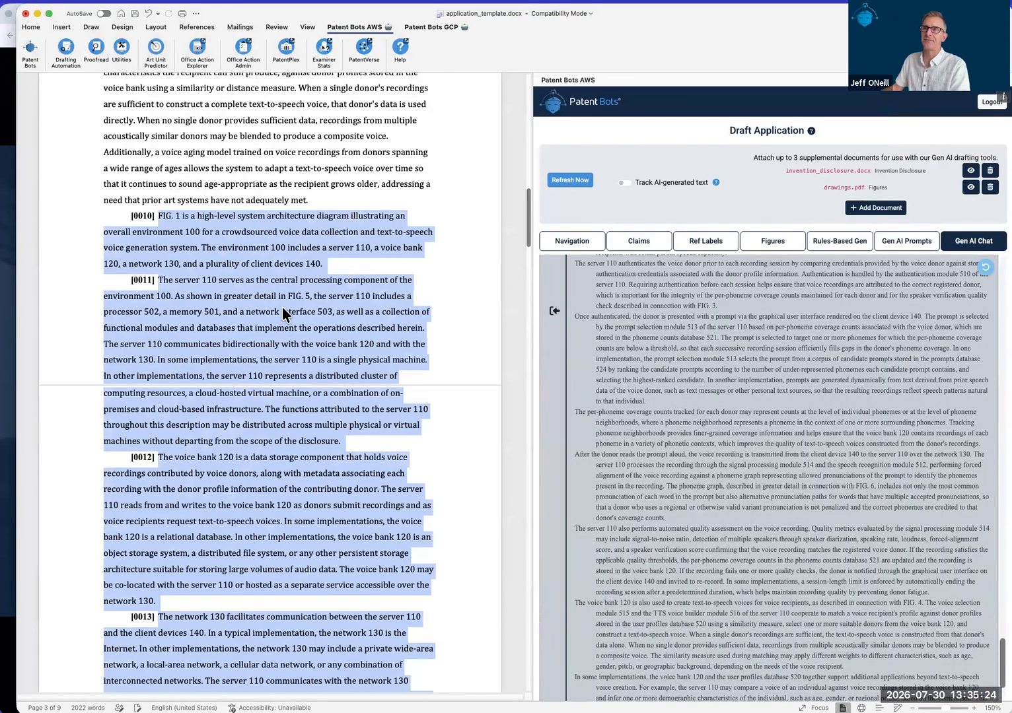
scroll(325, 364, down, 12)
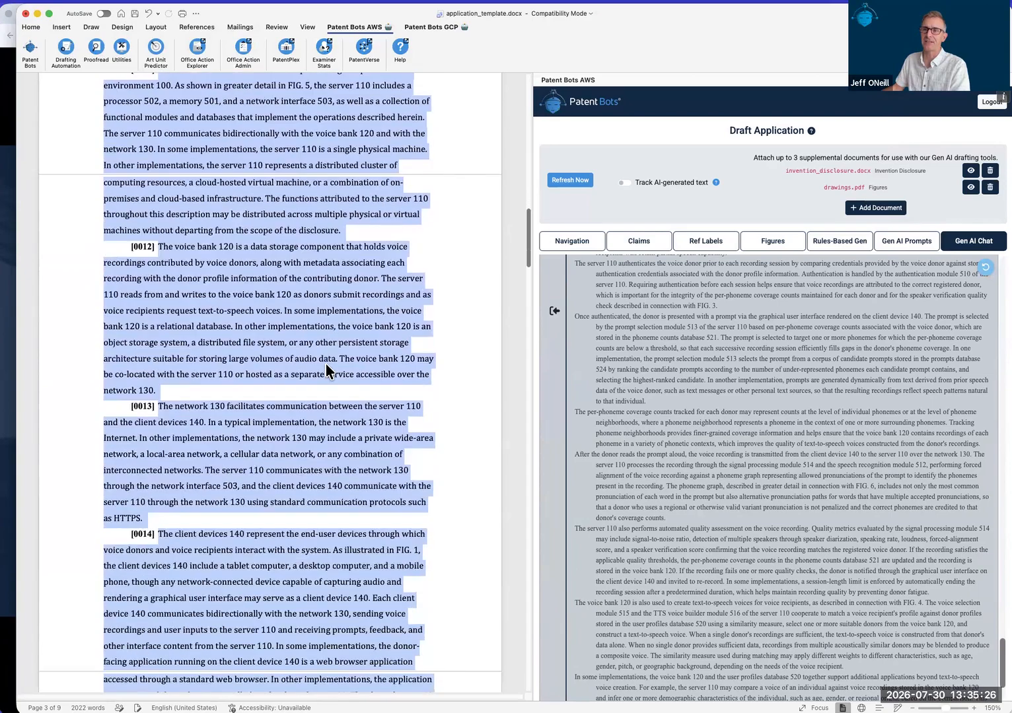
scroll(326, 364, down, 20)
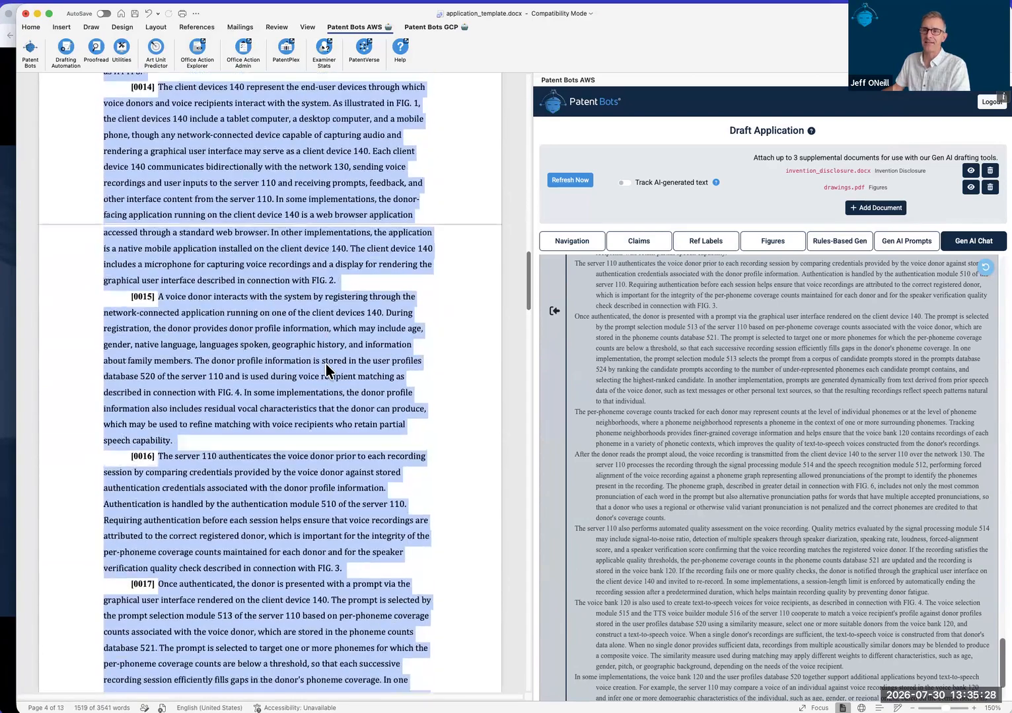
scroll(326, 364, down, 19)
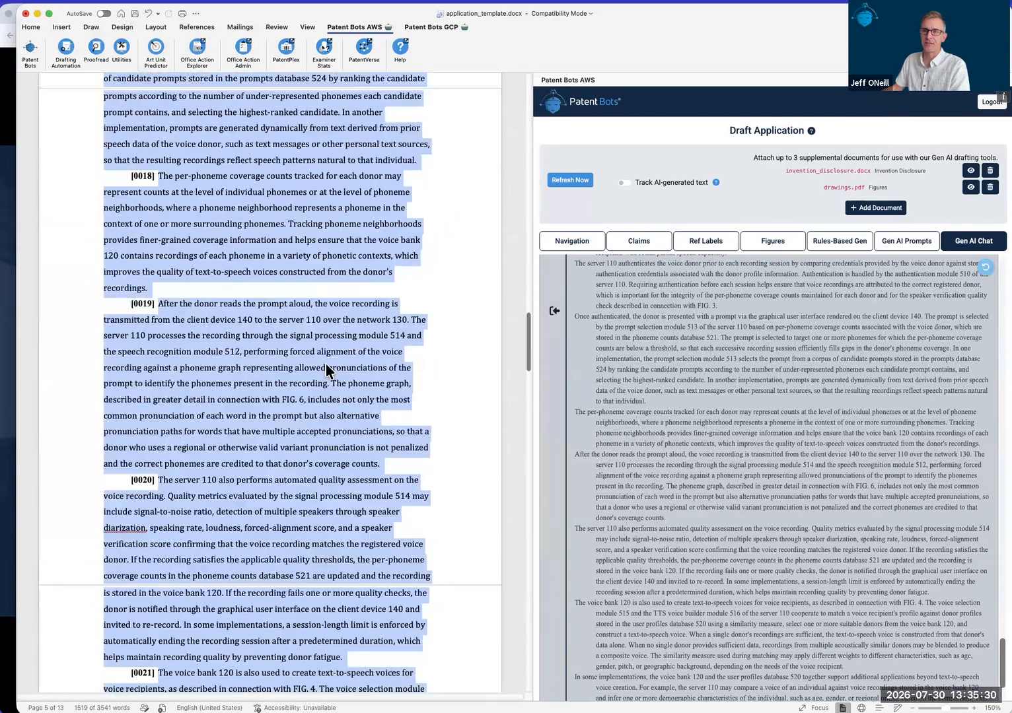
scroll(326, 365, down, 5)
scroll(325, 363, up, 19)
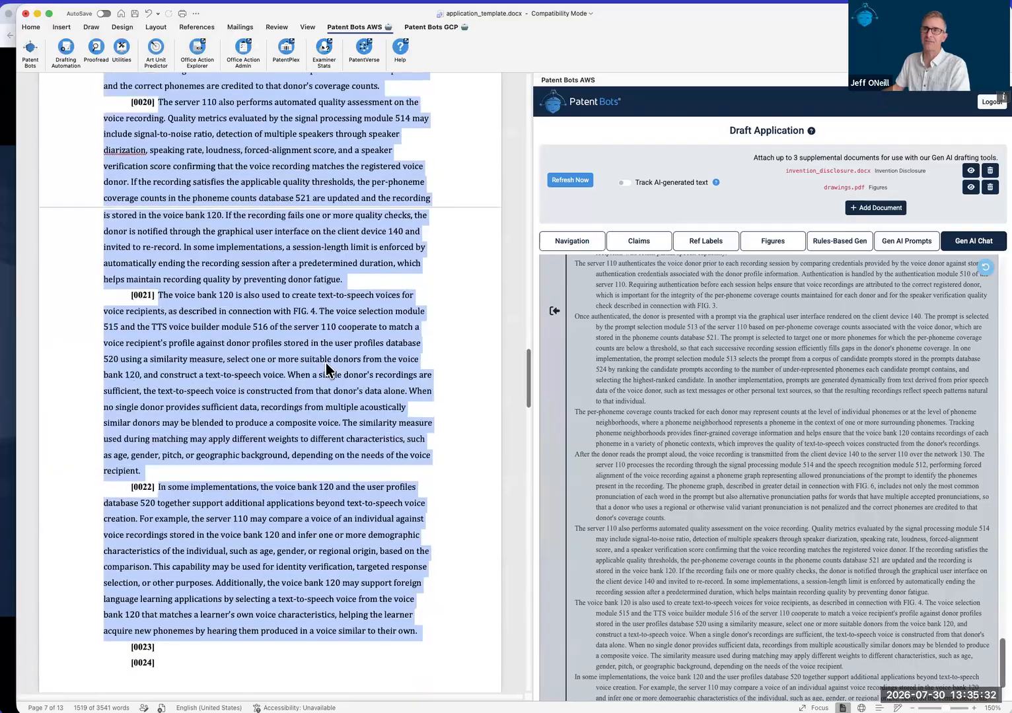
scroll(324, 363, up, 20)
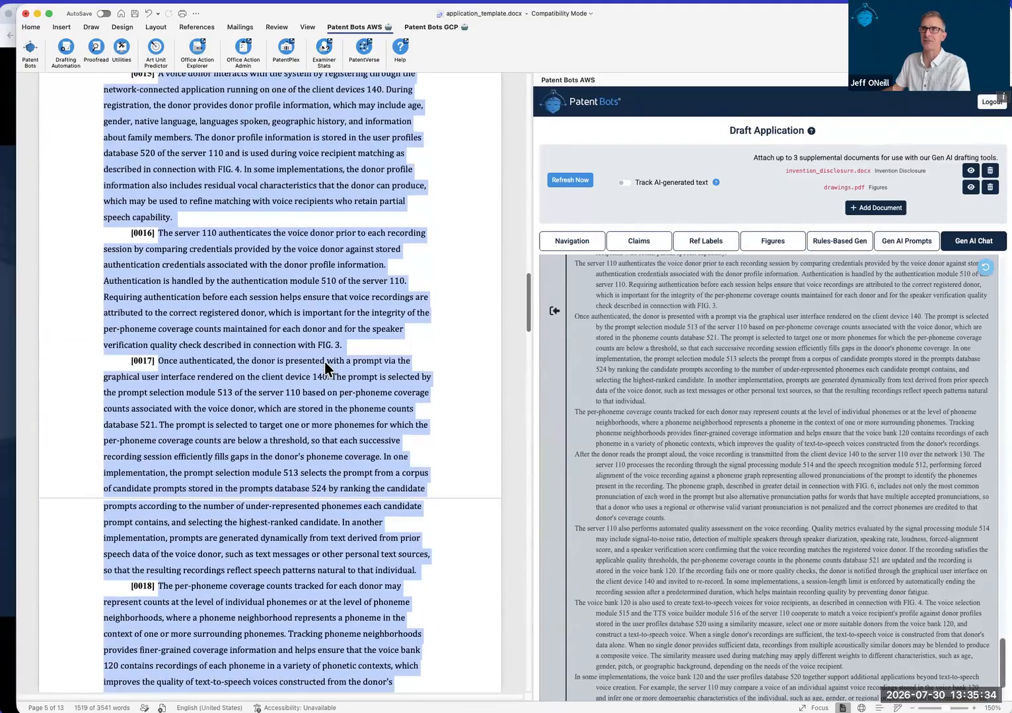
scroll(324, 363, up, 12)
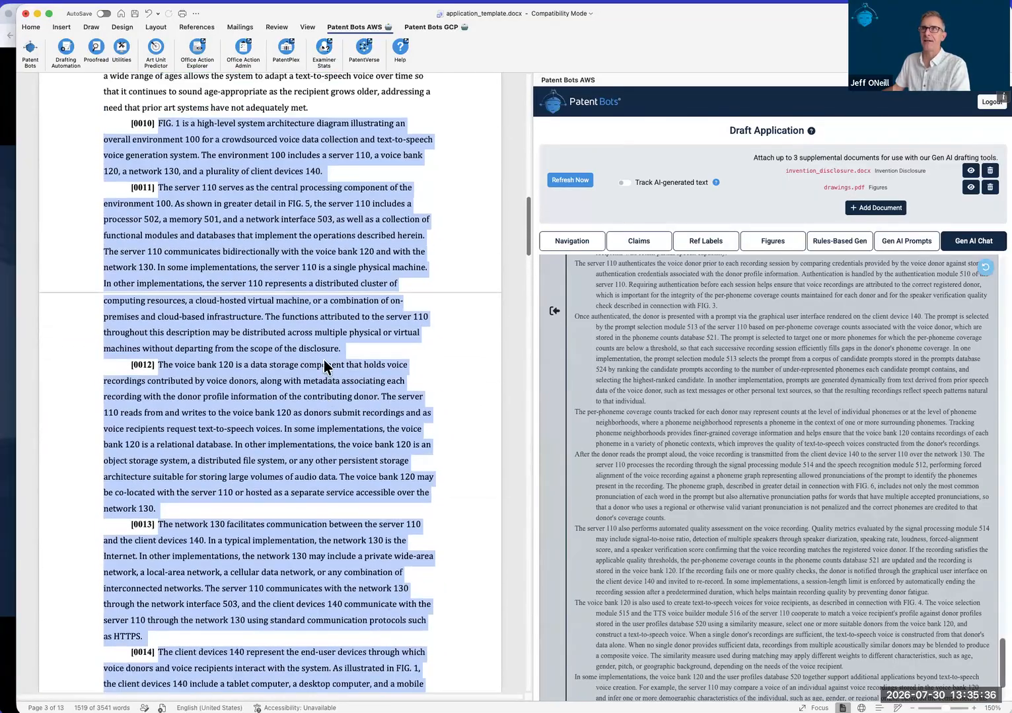
- Deselect the inserted text and place the drawings.pdf window beside it to compare Fig. 1 with its description
click(266, 283)
drag(0, 23, 723, 28)
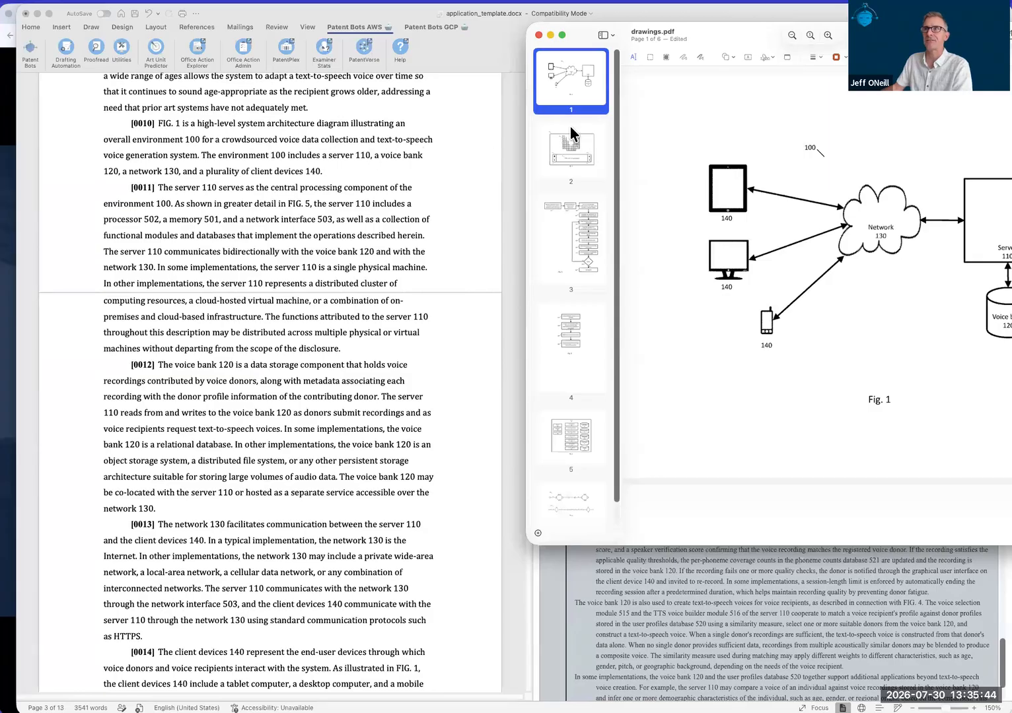
drag(767, 33, 708, 27)
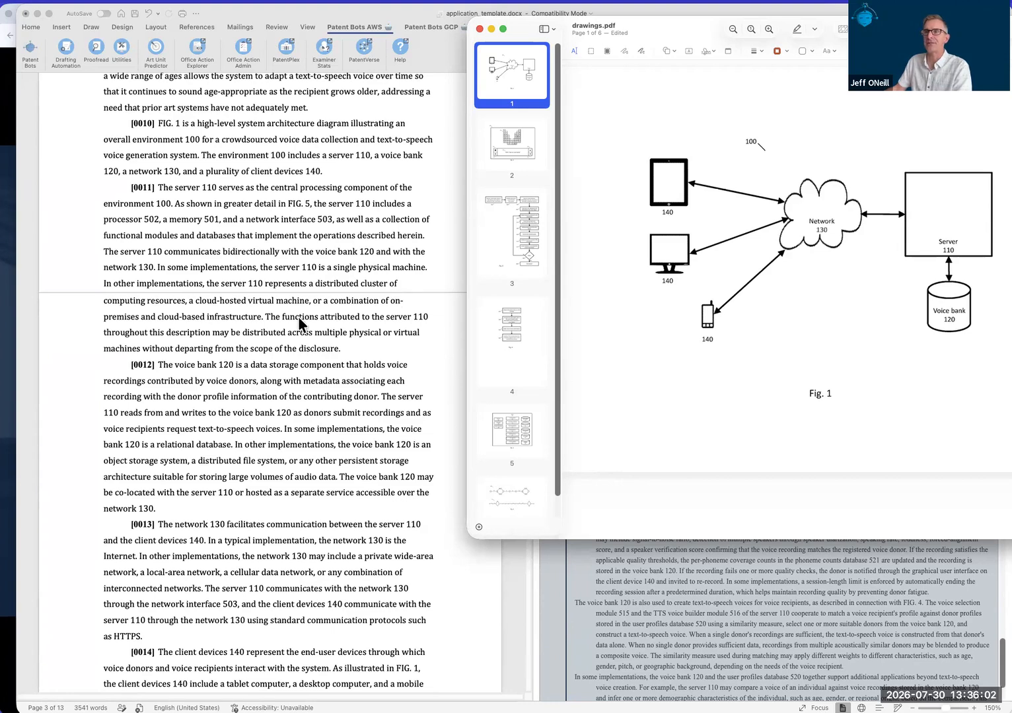
- Review the drafted FIG. 1 description and the overview paragraphs before it alongside the FIG. 1 drawing
scroll(301, 322, down, 2)
scroll(300, 324, down, 5)
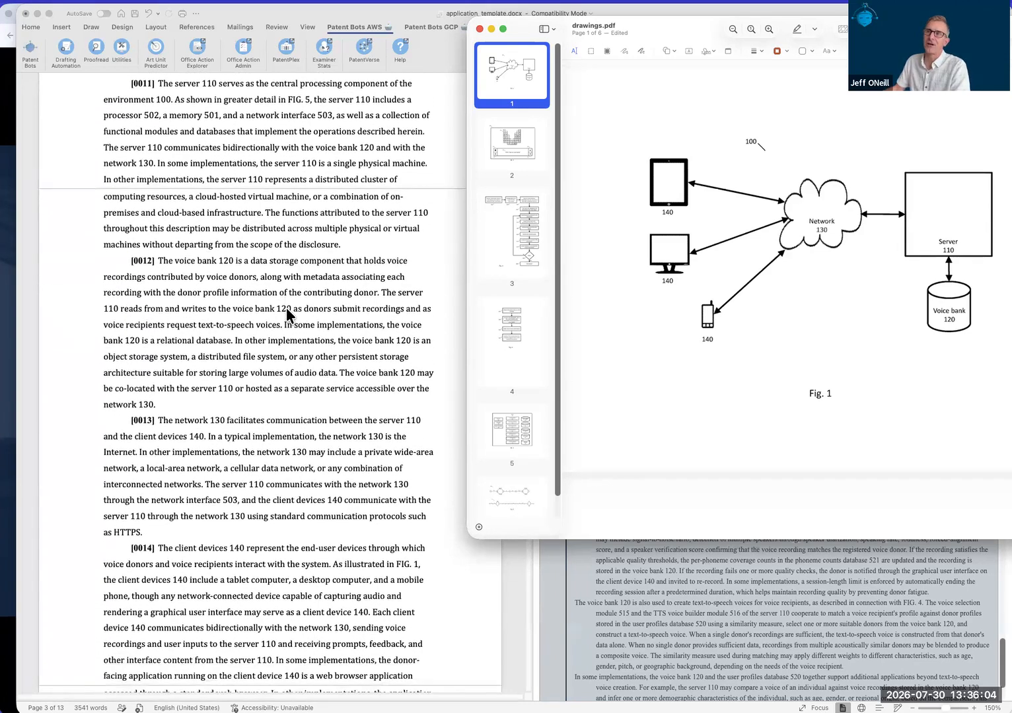
scroll(286, 308, down, 15)
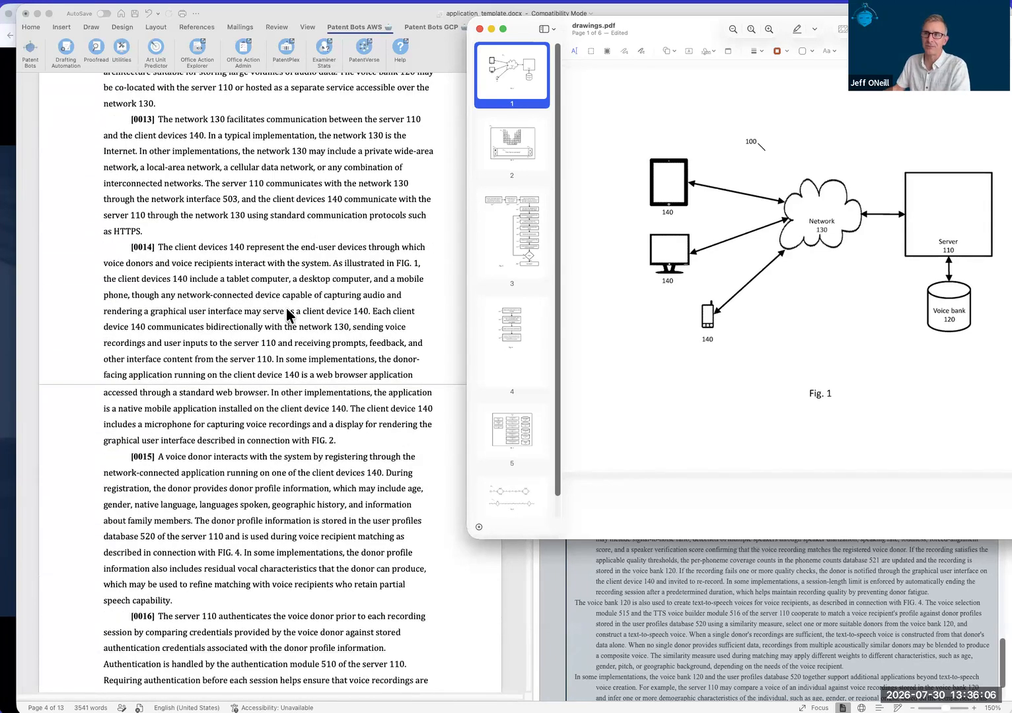
scroll(286, 308, down, 15)
scroll(286, 307, up, 12)
scroll(286, 306, up, 20)
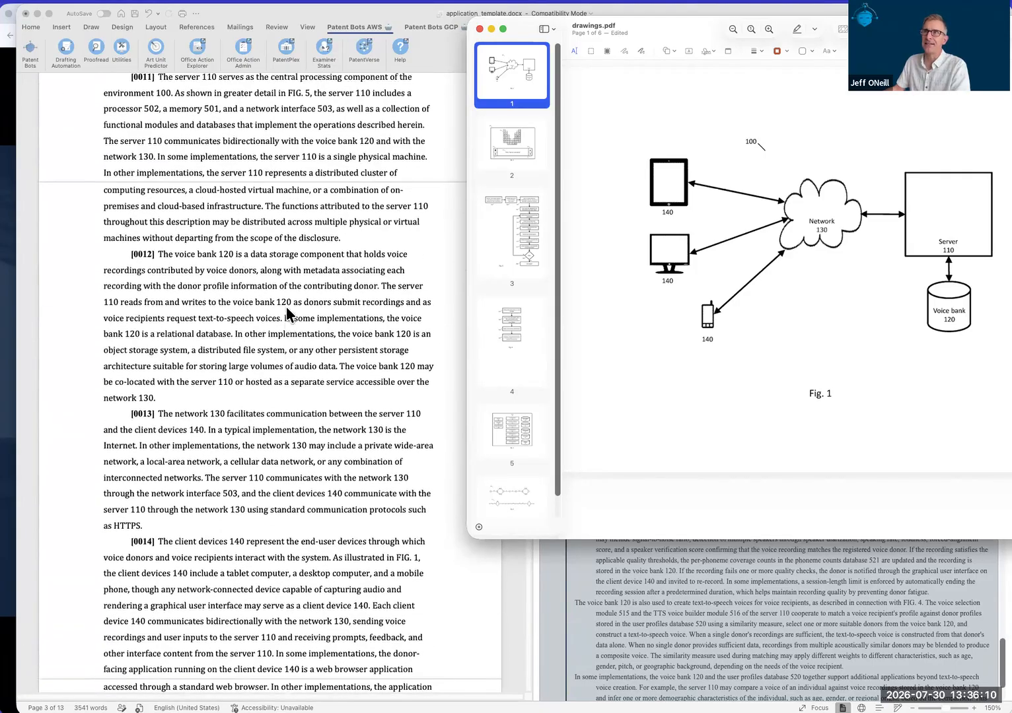
scroll(286, 307, up, 20)
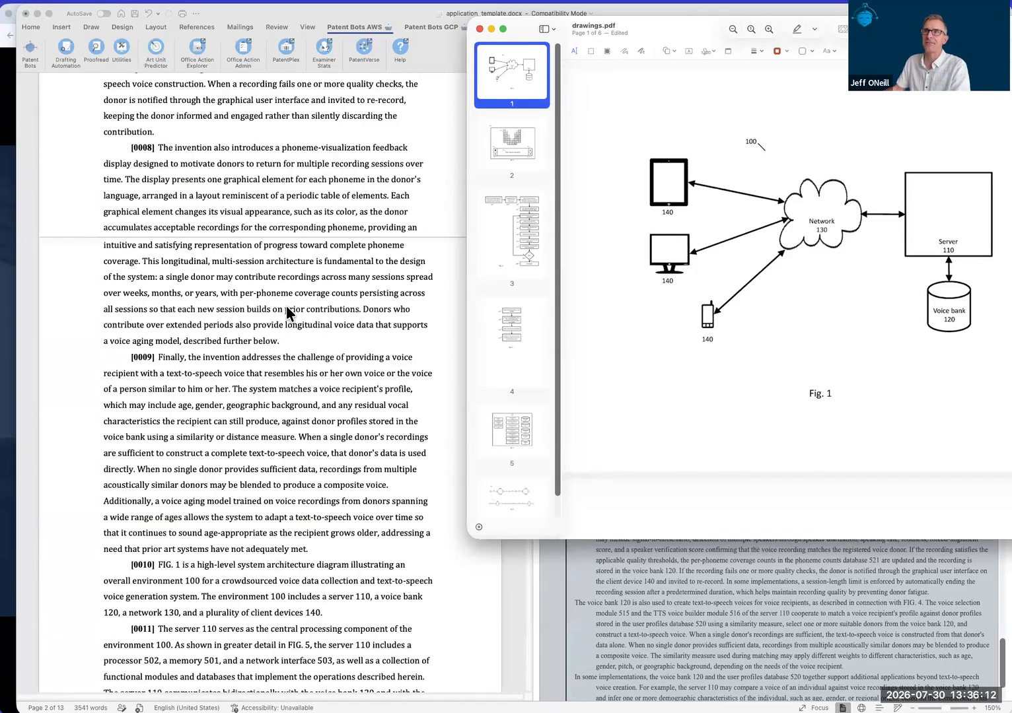
scroll(286, 311, up, 7)
scroll(289, 313, down, 20)
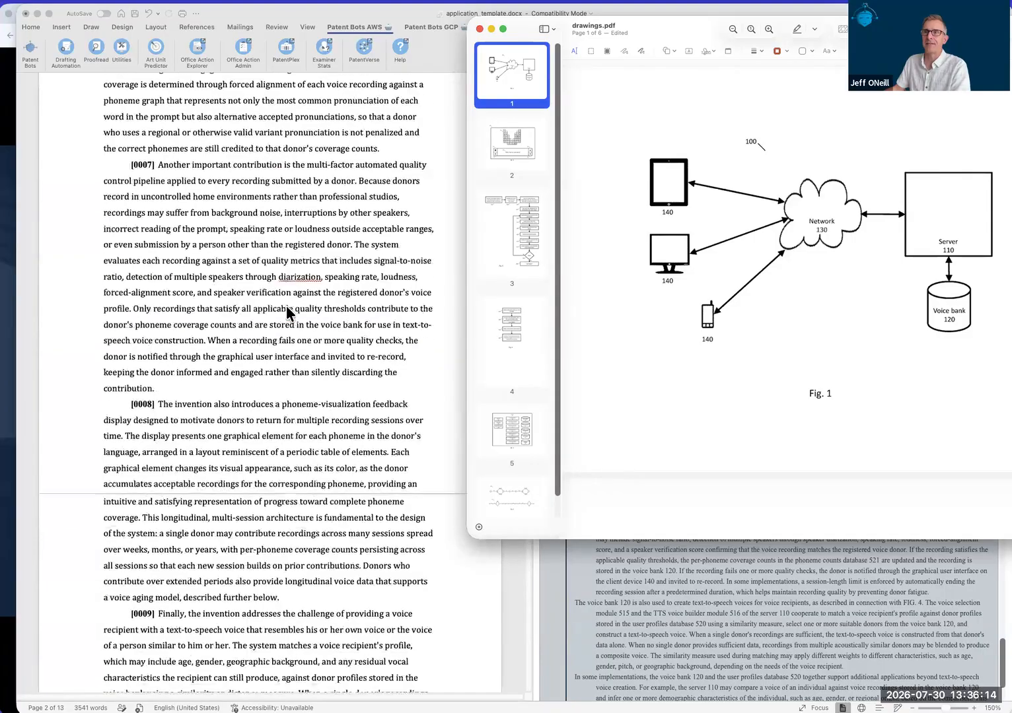
scroll(287, 312, down, 6)
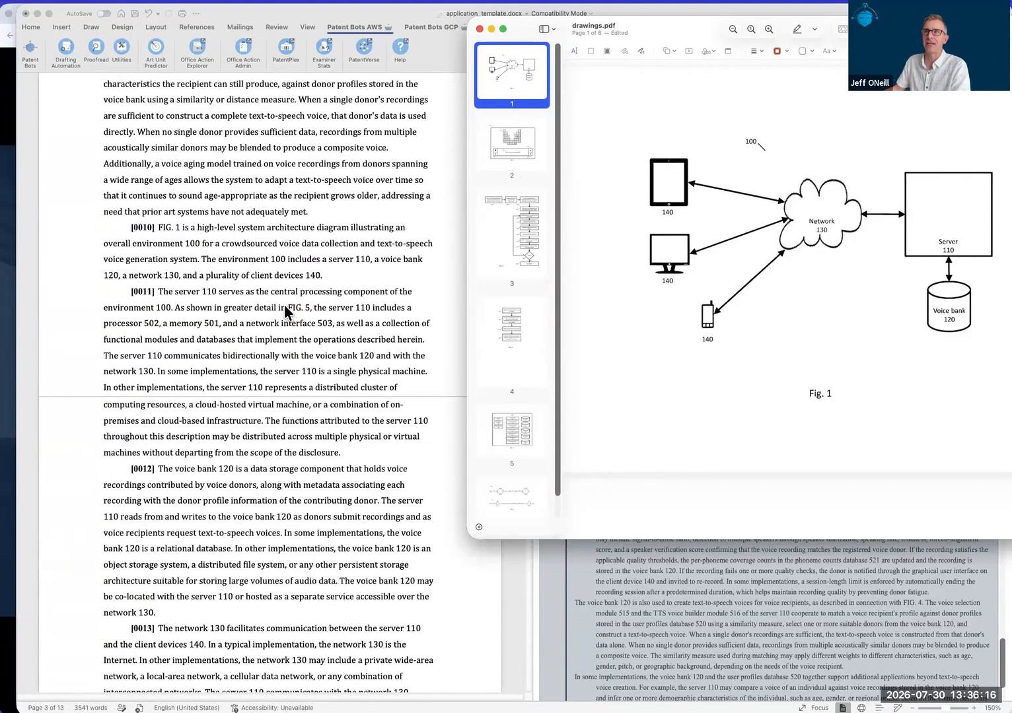
- Examine paragraph [0011]'s reference to FIG. 5 and its processor, memory and network interface, and read on through the end of the description
click(286, 304)
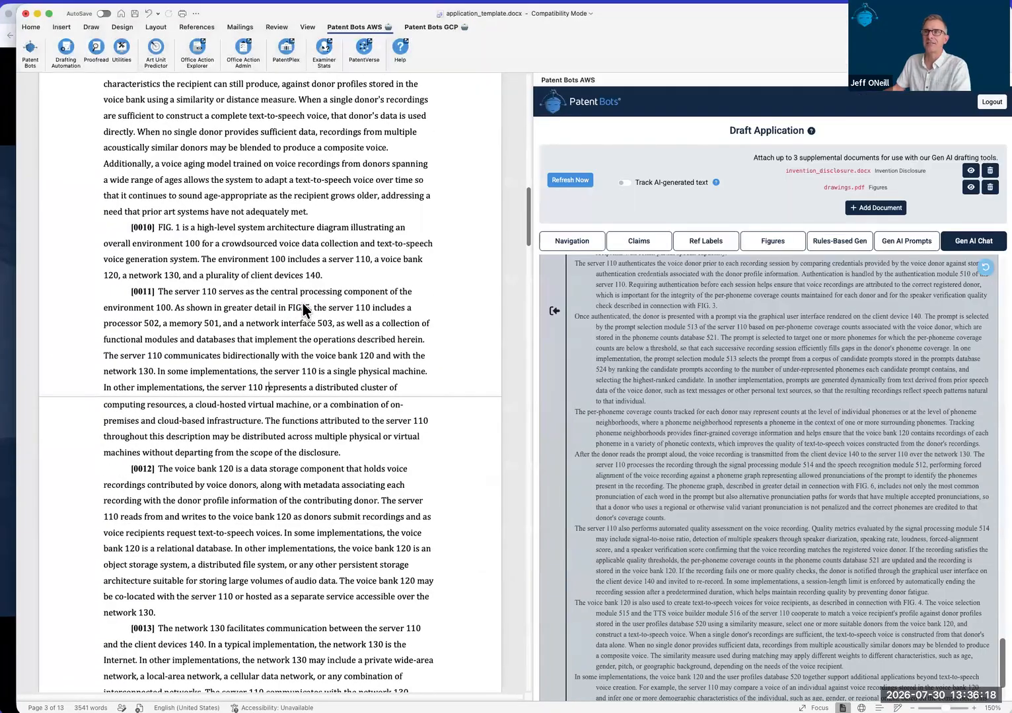
drag(292, 305, 313, 308)
drag(128, 323, 333, 323)
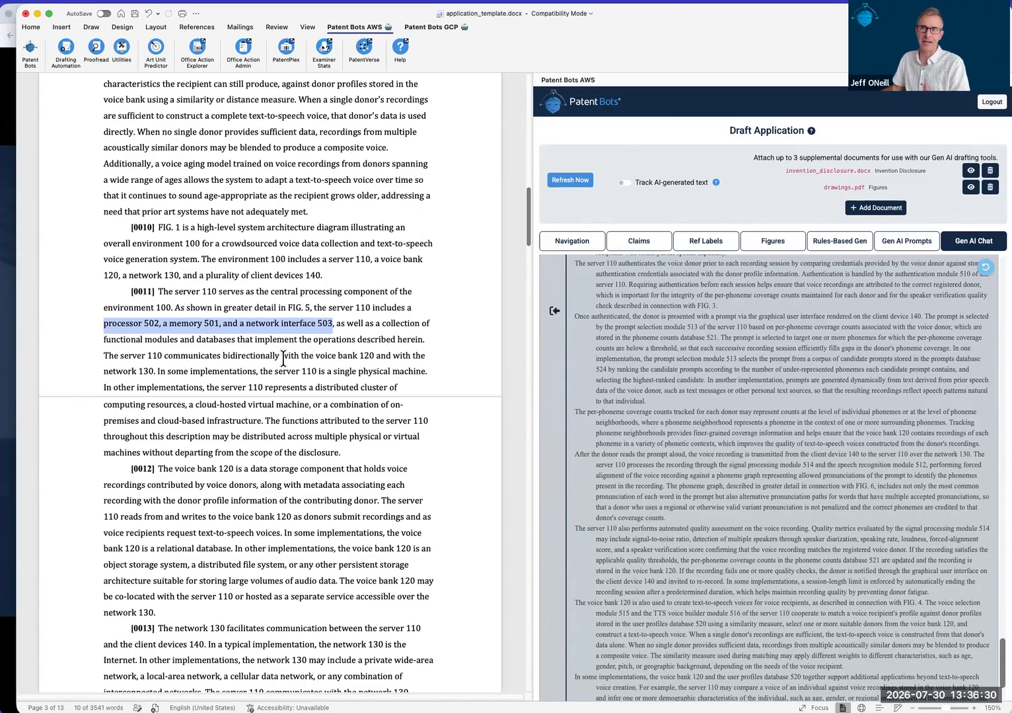
click(262, 404)
scroll(264, 406, down, 5)
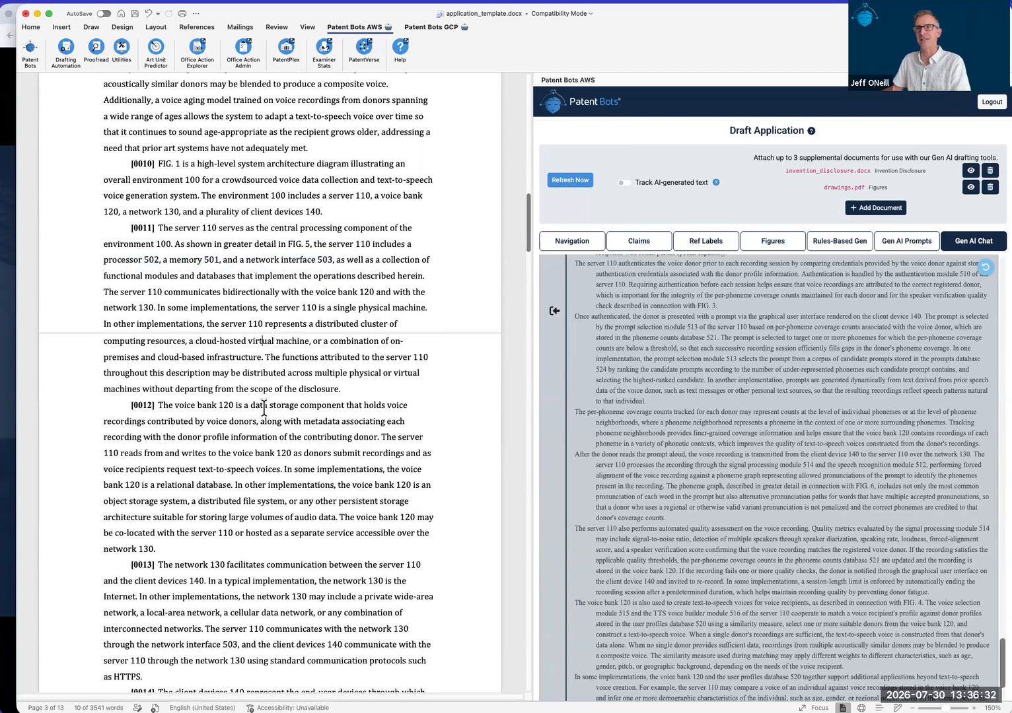
scroll(263, 406, down, 11)
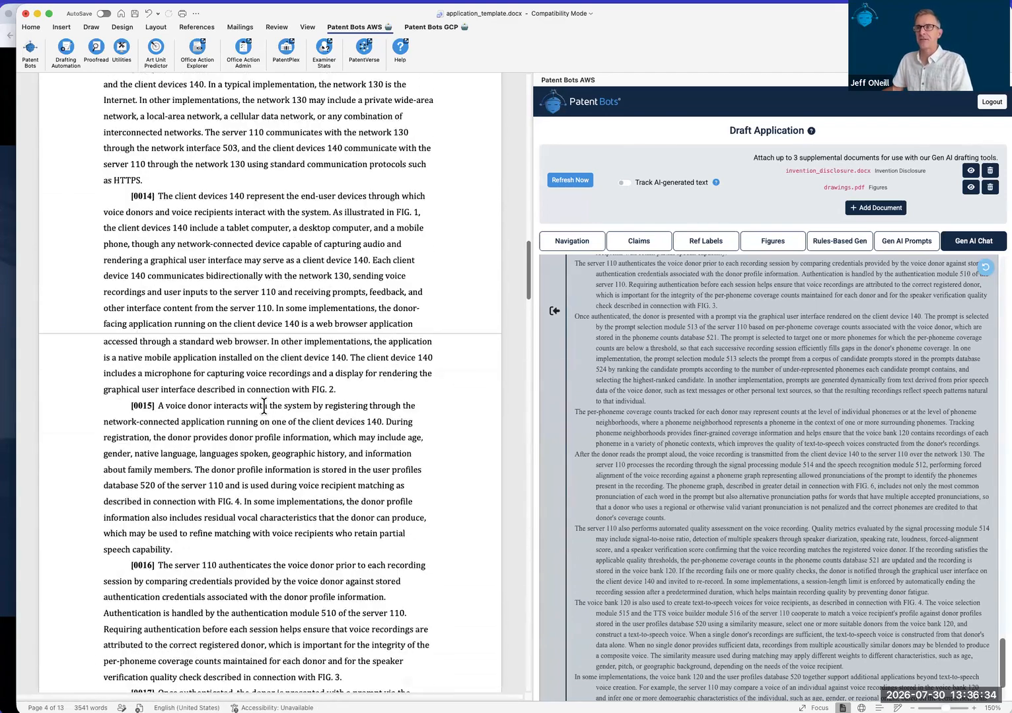
scroll(264, 407, down, 8)
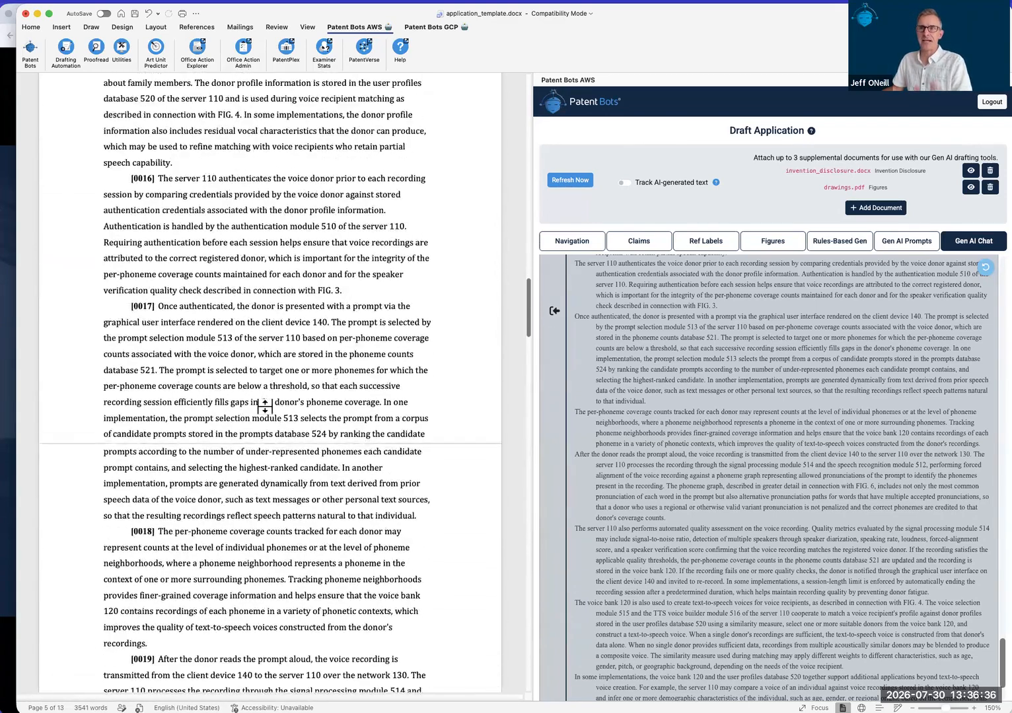
scroll(263, 405, down, 14)
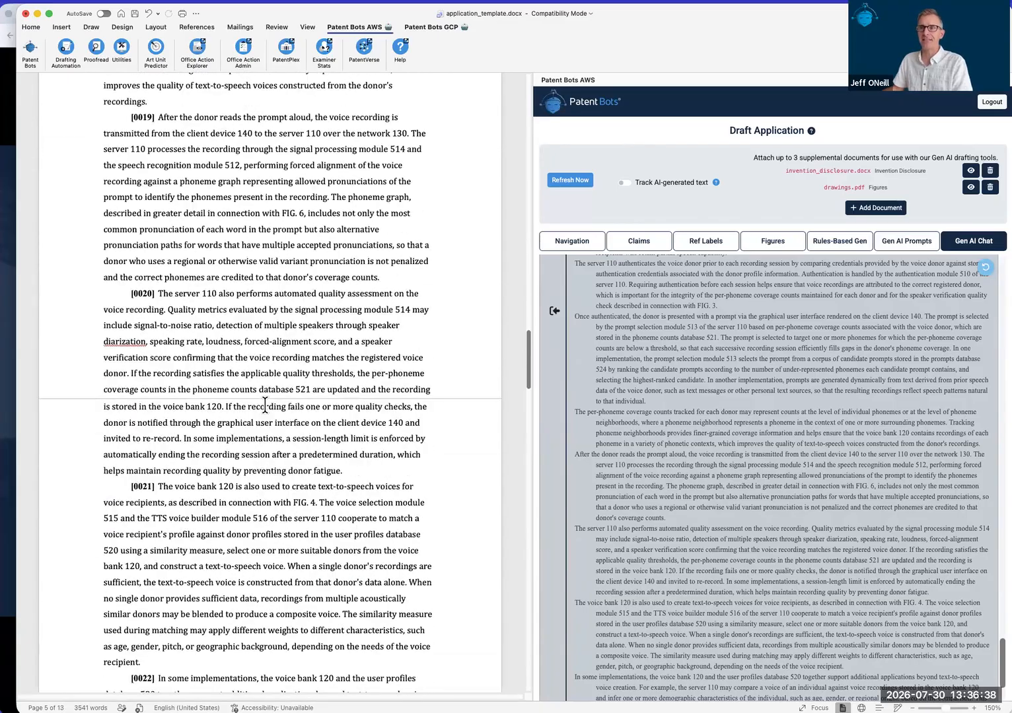
scroll(264, 404, down, 5)
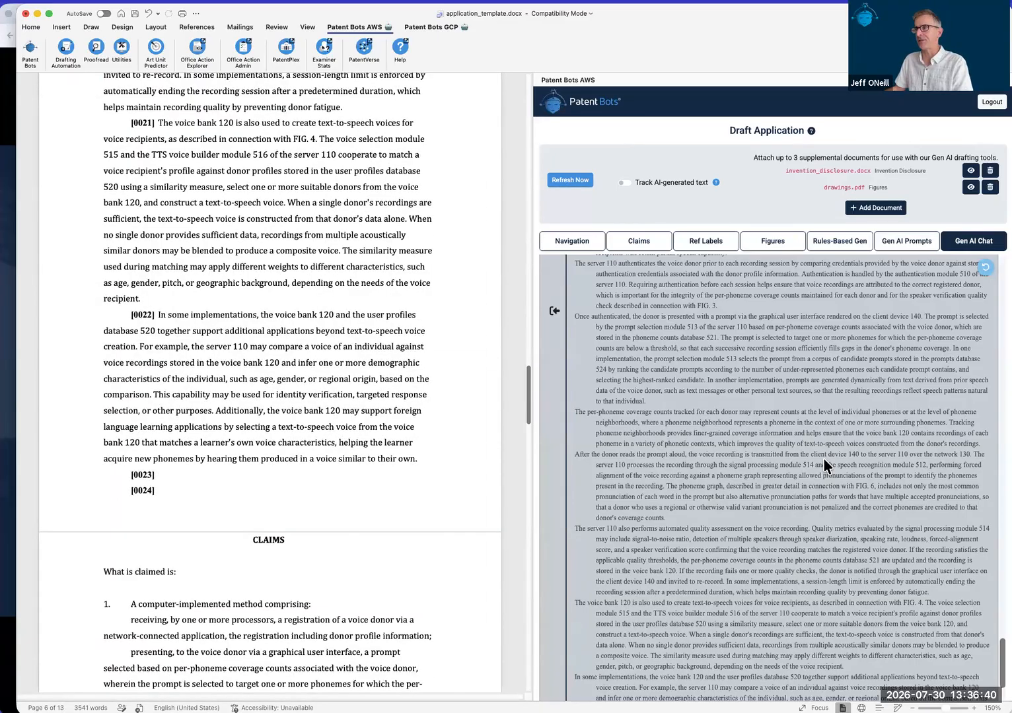
- Ask the AI chat to draft a complete description of Fig. 2 with needed support for dependent claims and alternative implementations in the invention disclosure
scroll(773, 465, down, 3)
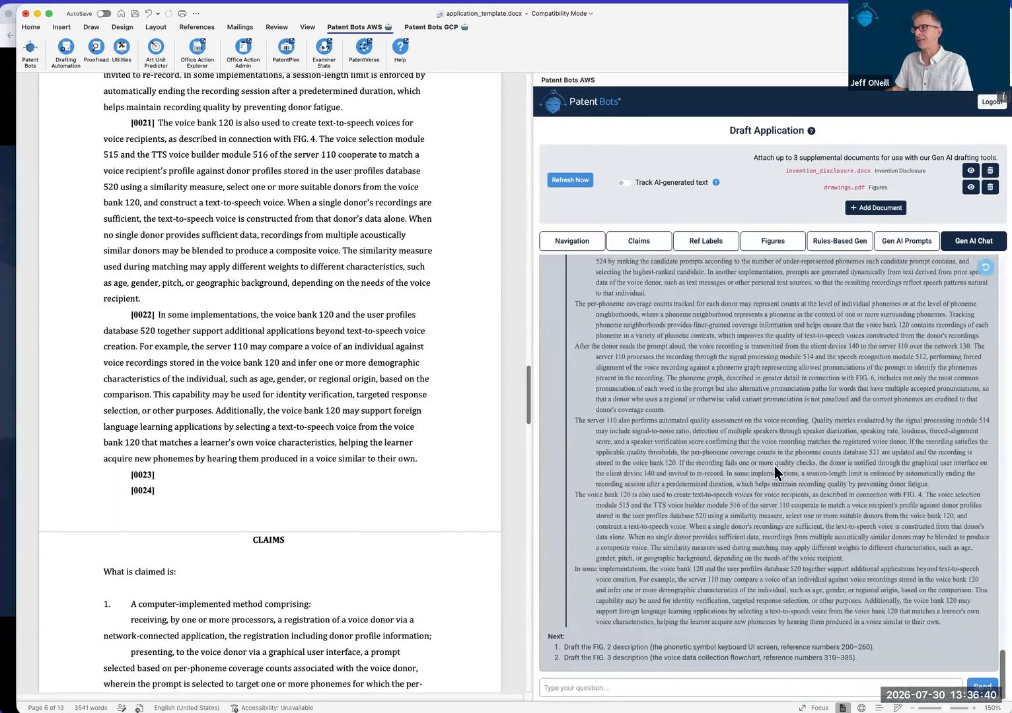
click(9, 494)
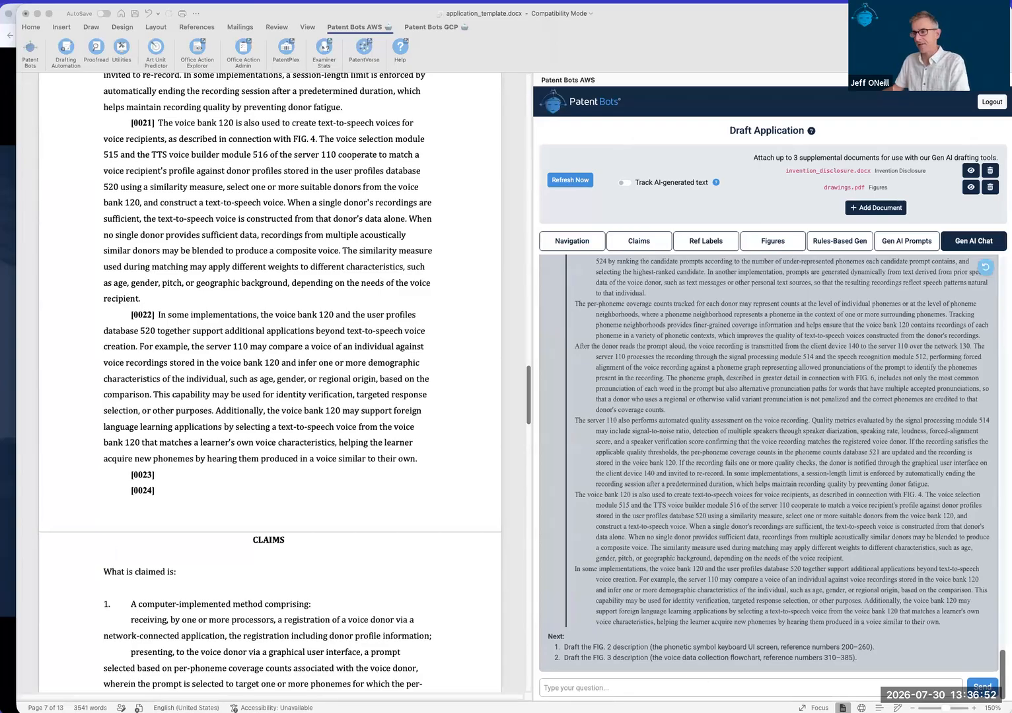
click(689, 686)
text(Draft a complete description of Fig. 2.  Make sure to provide needed support for dependent claims and alternative implementations in the invention disclosure.)
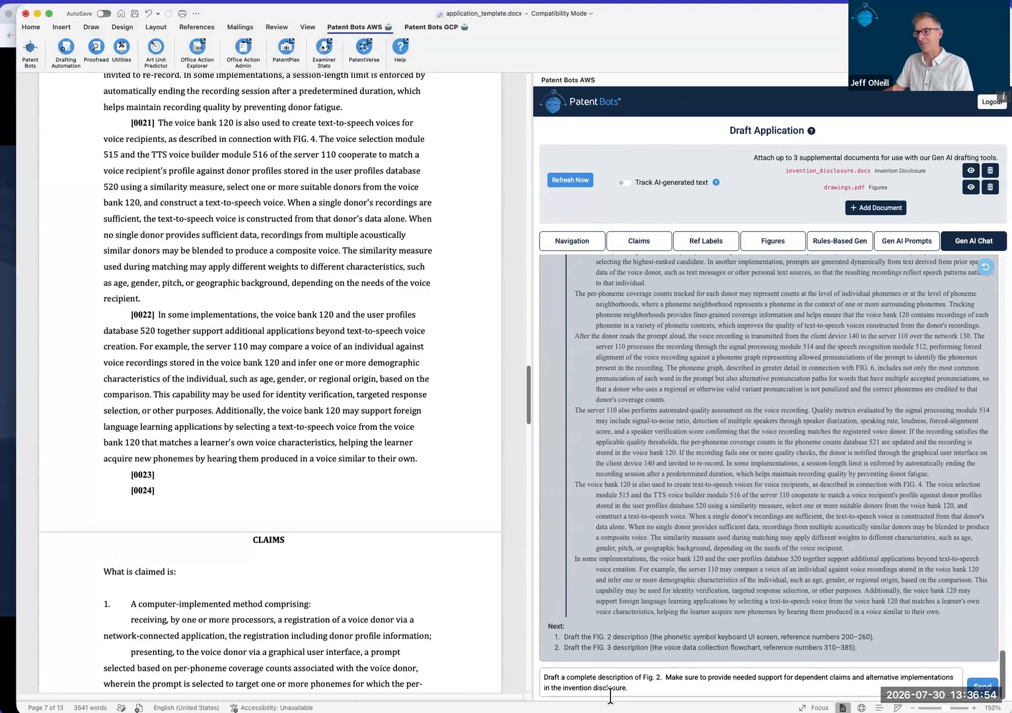
click(982, 686)
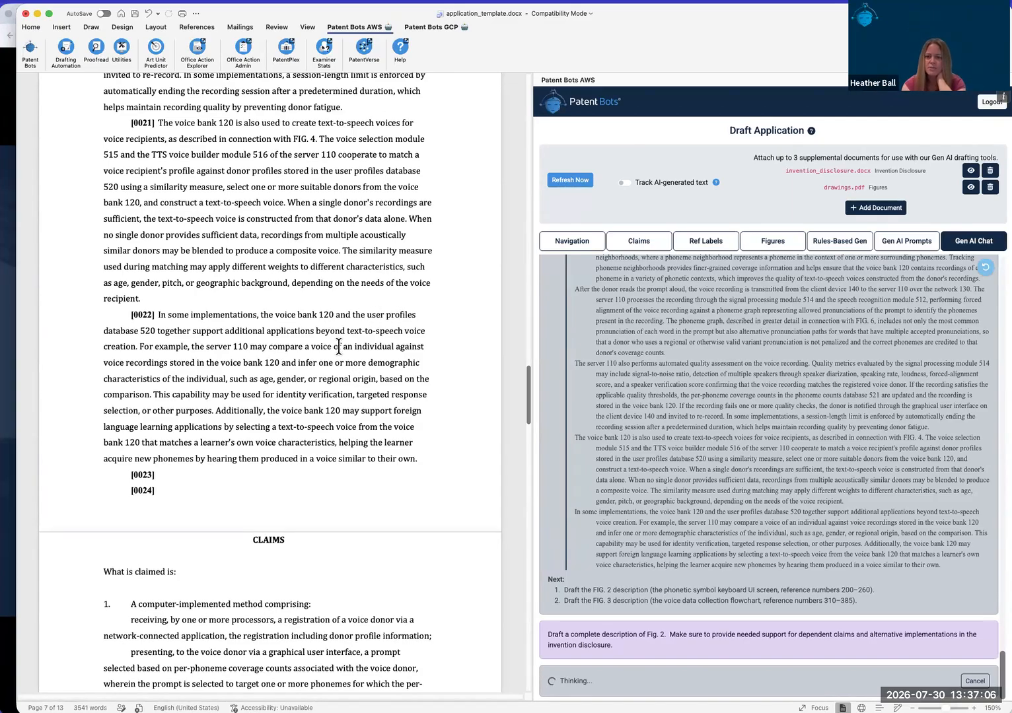
scroll(348, 286, down, 2)
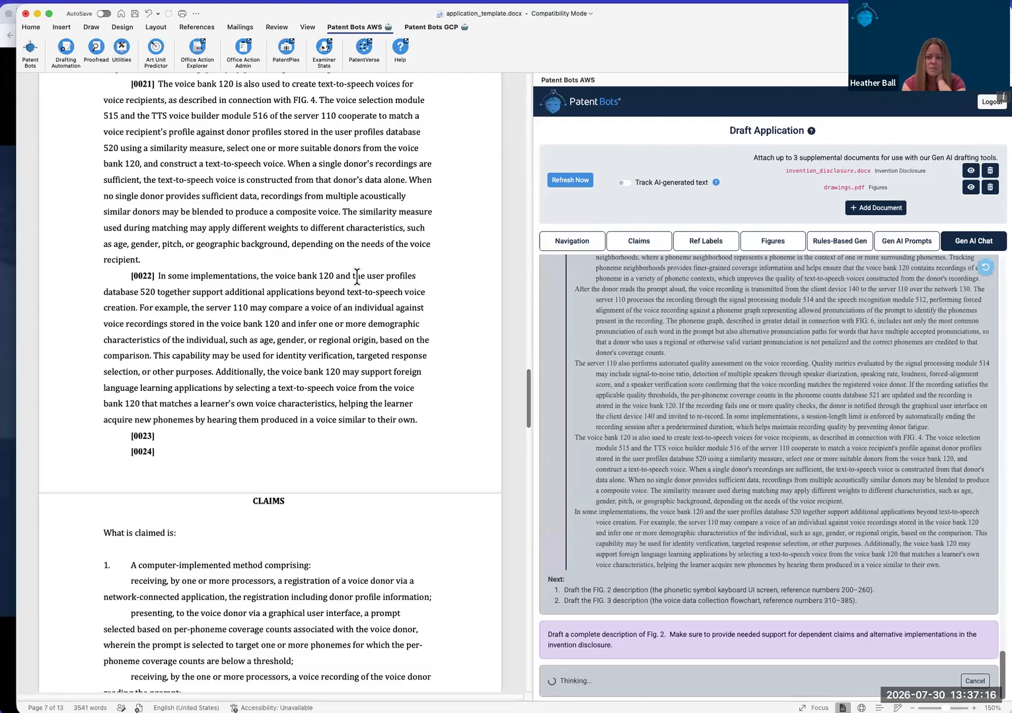
scroll(356, 277, down, 1)
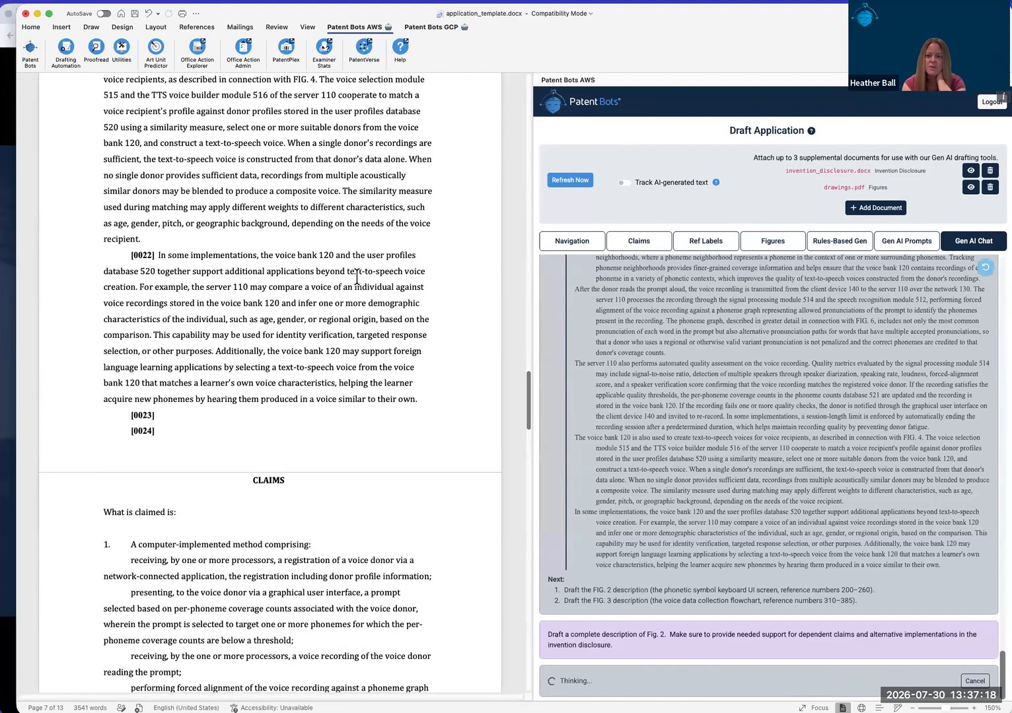
scroll(357, 277, up, 1)
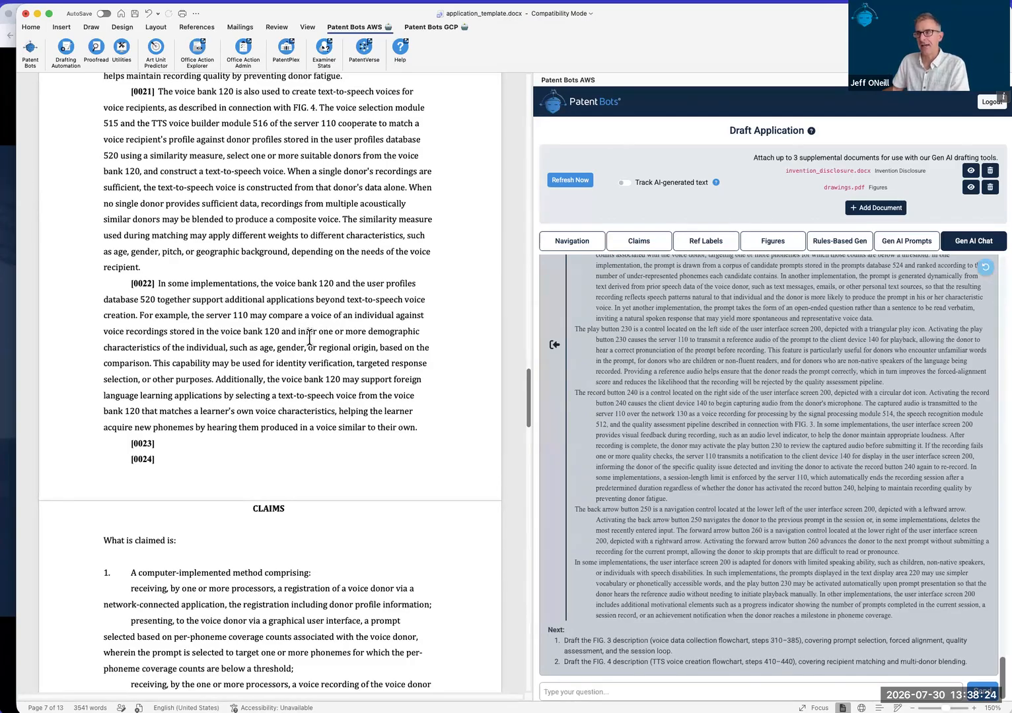
scroll(309, 337, down, 1)
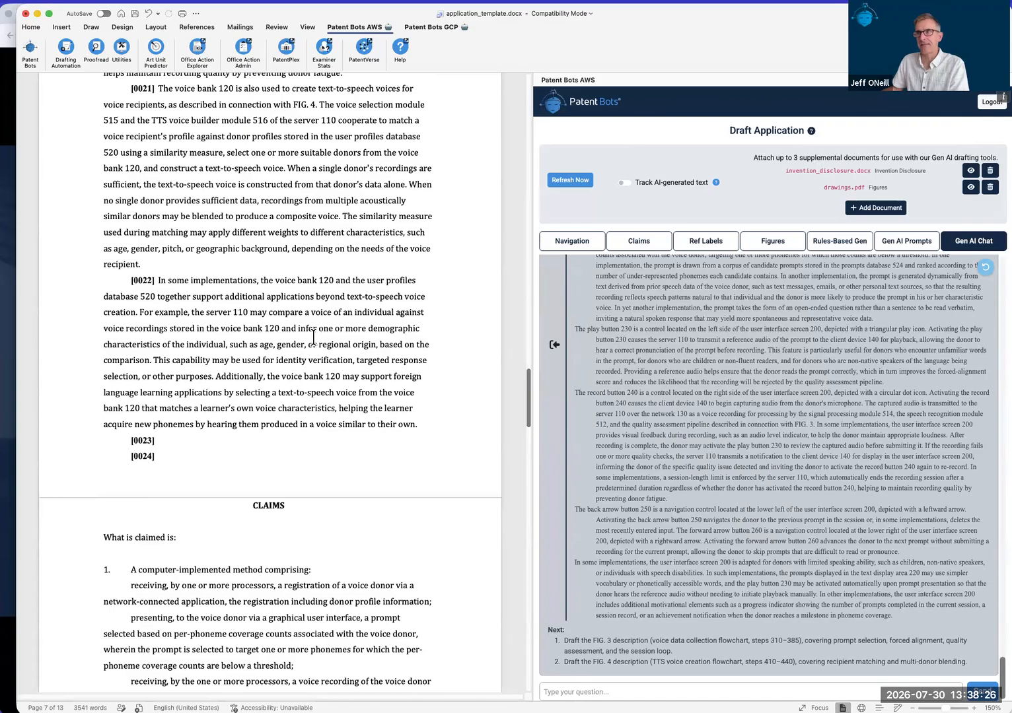
scroll(324, 339, down, 1)
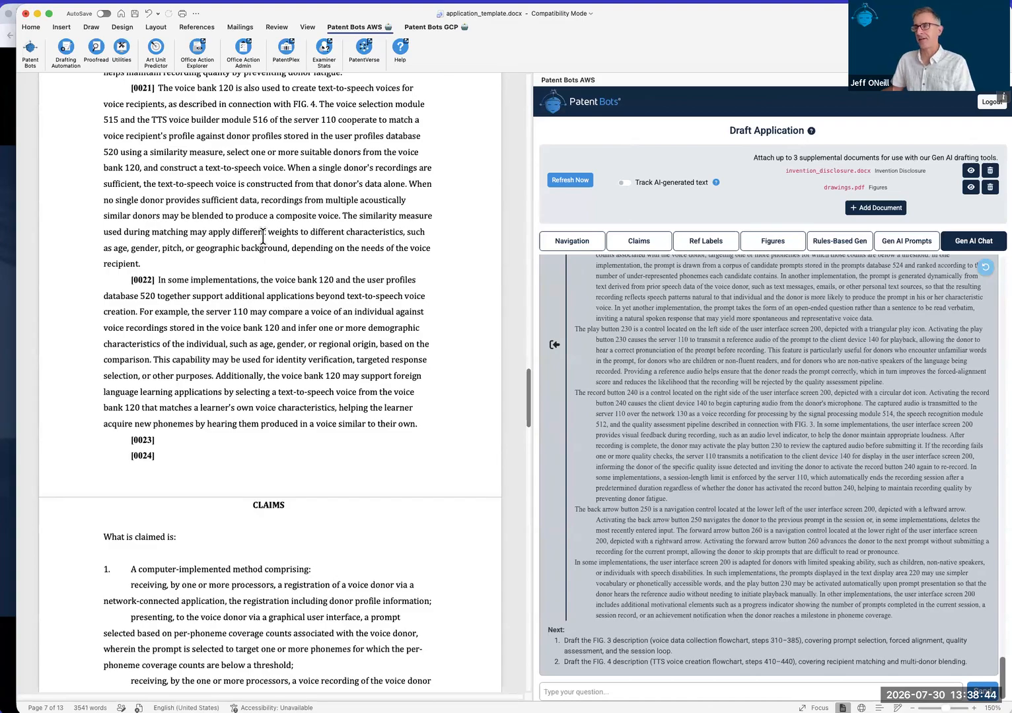
scroll(706, 323, down, 1)
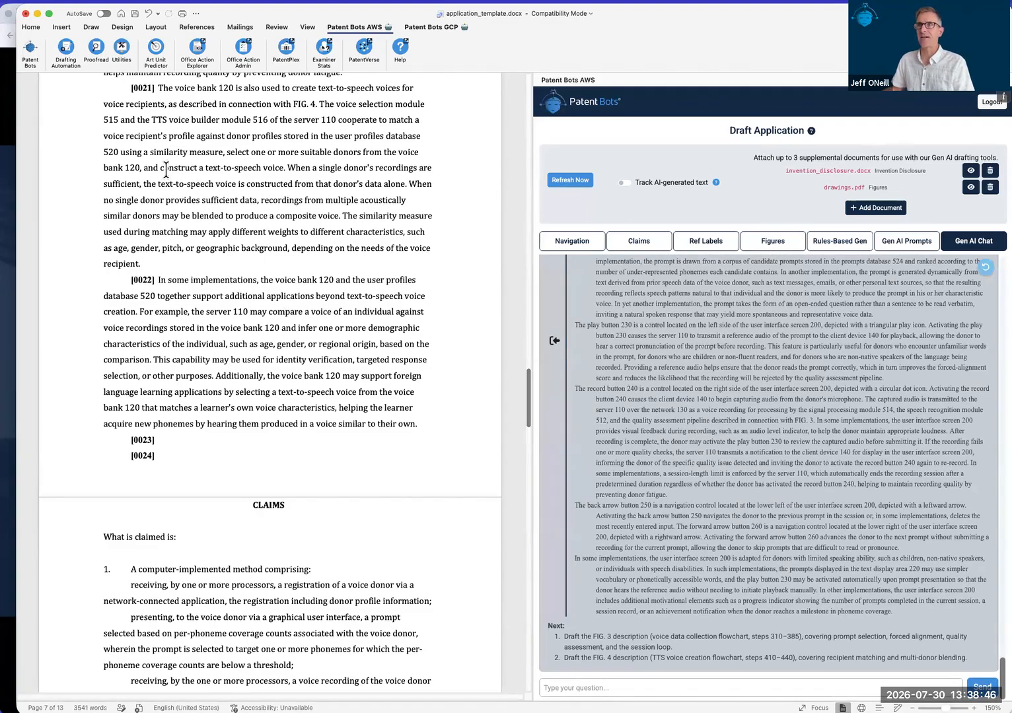
drag(152, 121, 360, 377)
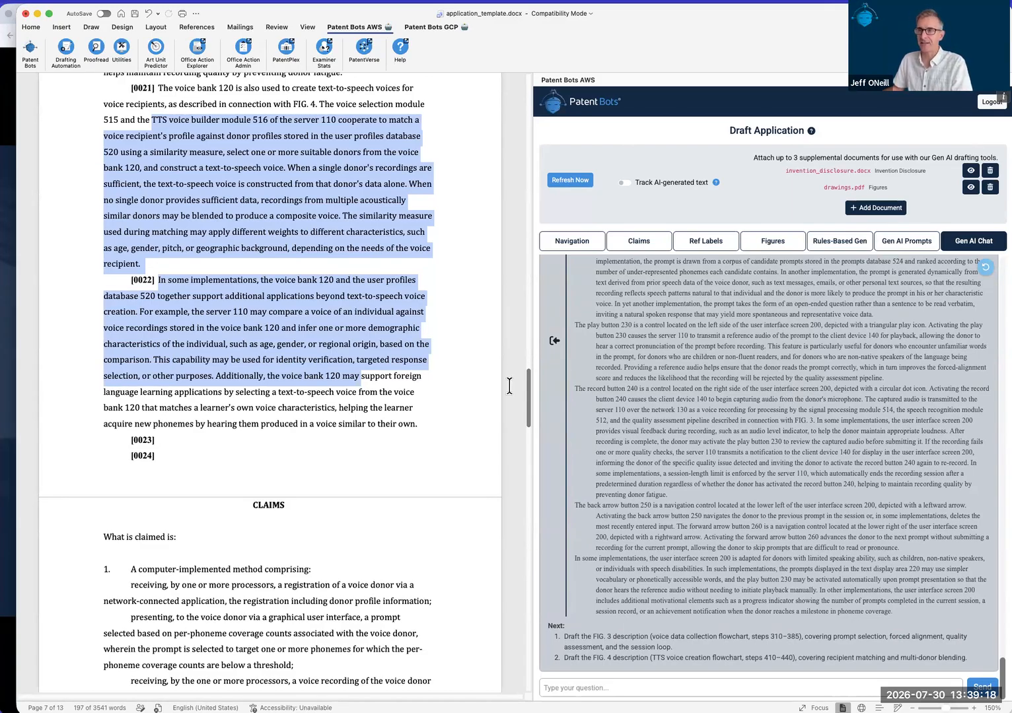
scroll(376, 398, down, 1)
click(350, 374)
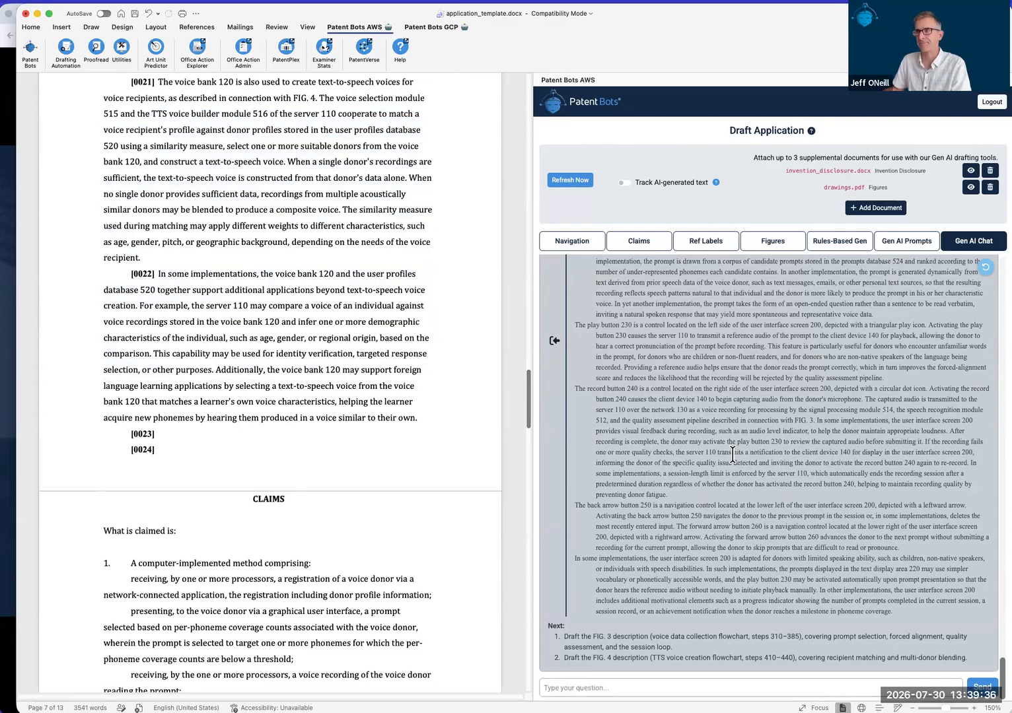
- Read through the generated FIG. 2 description and insert it into the application at the empty paragraph [0023]
scroll(732, 455, up, 4)
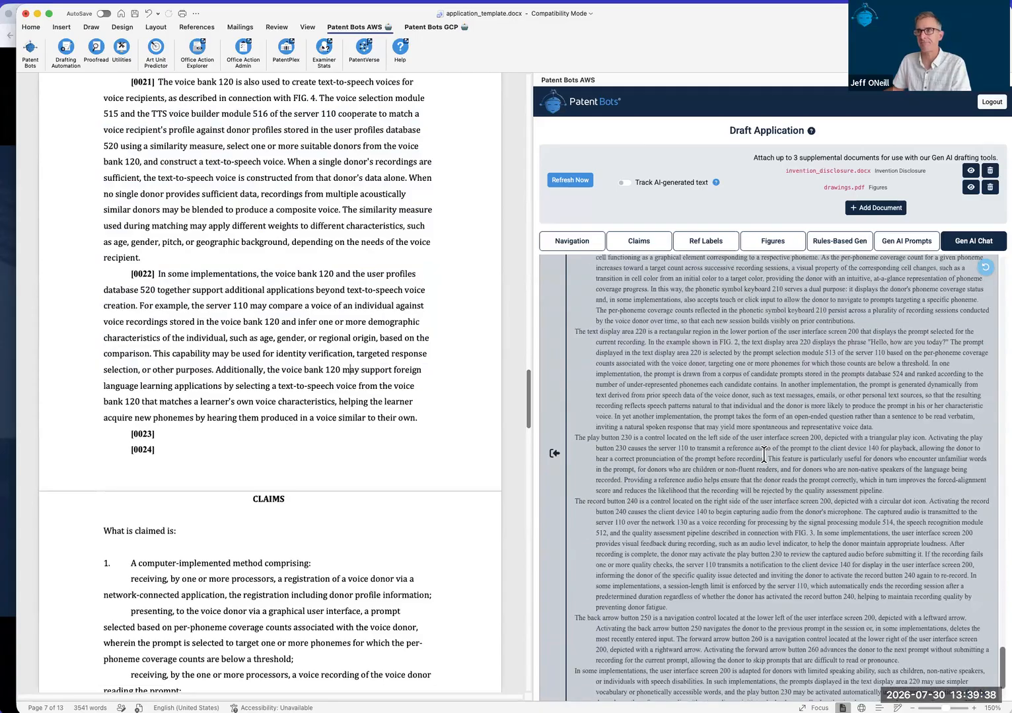
scroll(722, 447, up, 3)
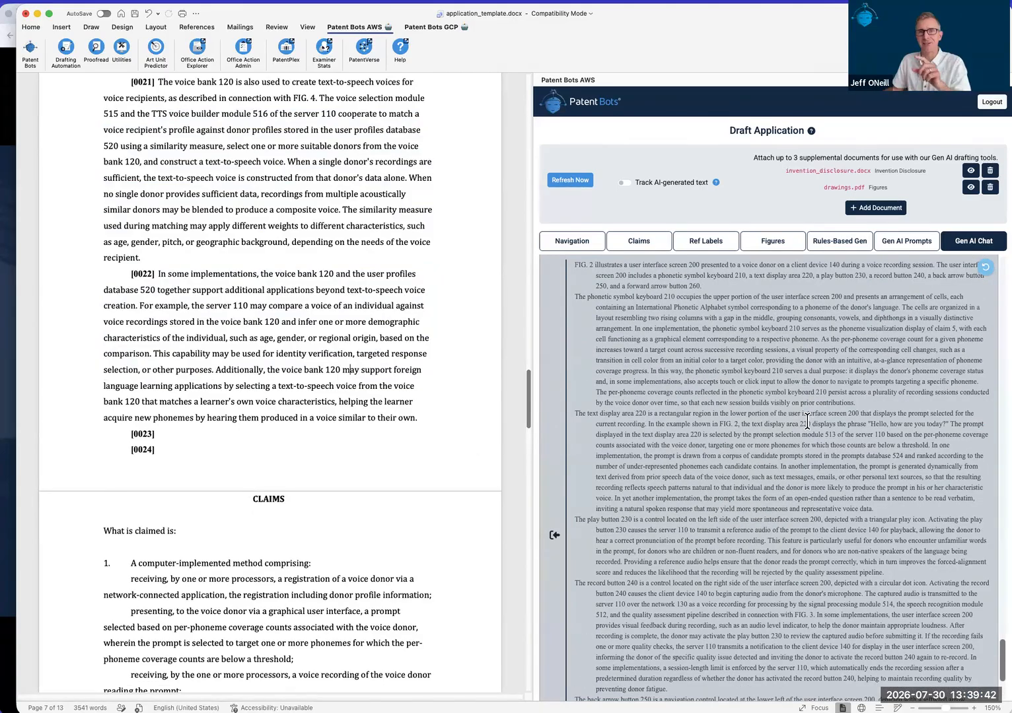
scroll(807, 421, up, 3)
scroll(810, 419, down, 3)
scroll(812, 417, down, 5)
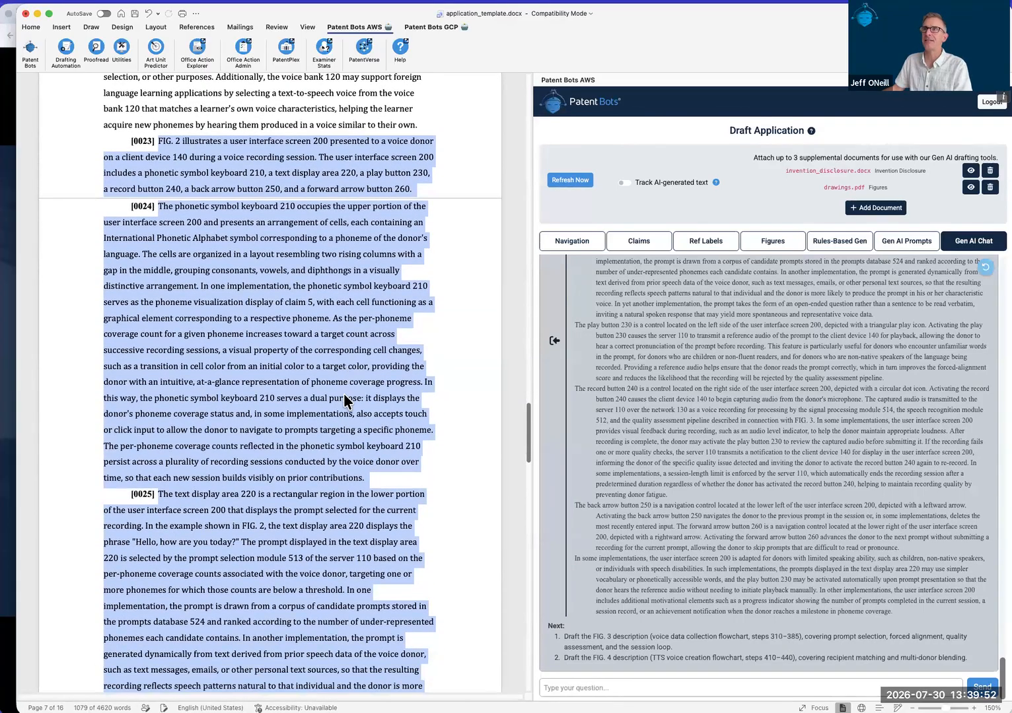
- Open Fig. 2 in the attached drawings.pdf, compare it with the inserted paragraphs [0023] to [0029], and return to the application document
click(970, 187)
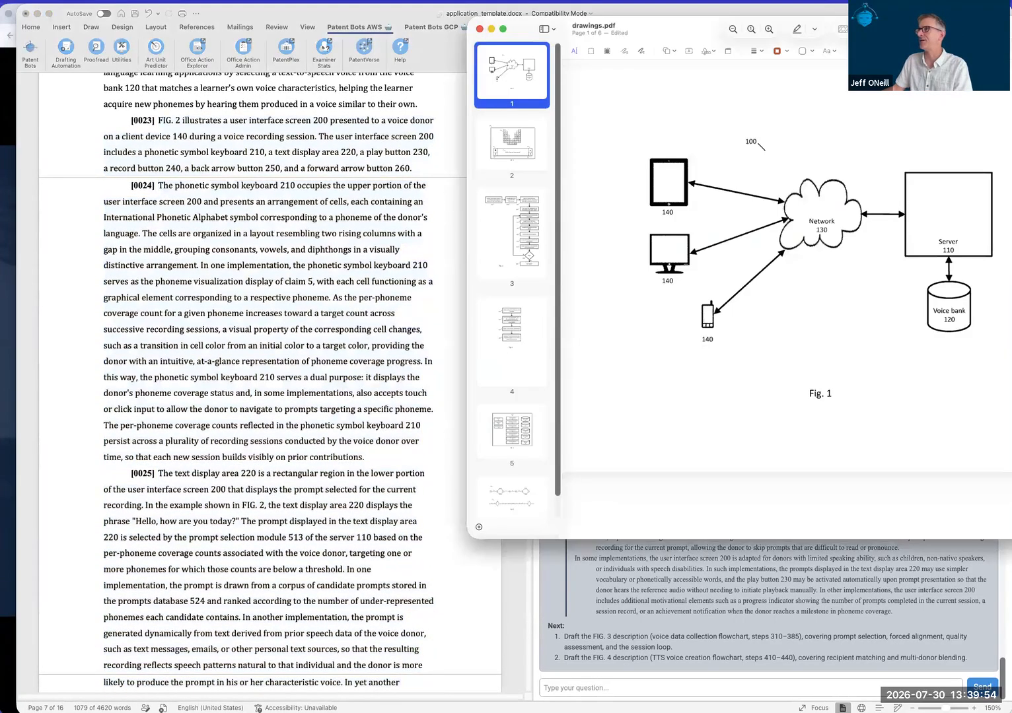
click(506, 149)
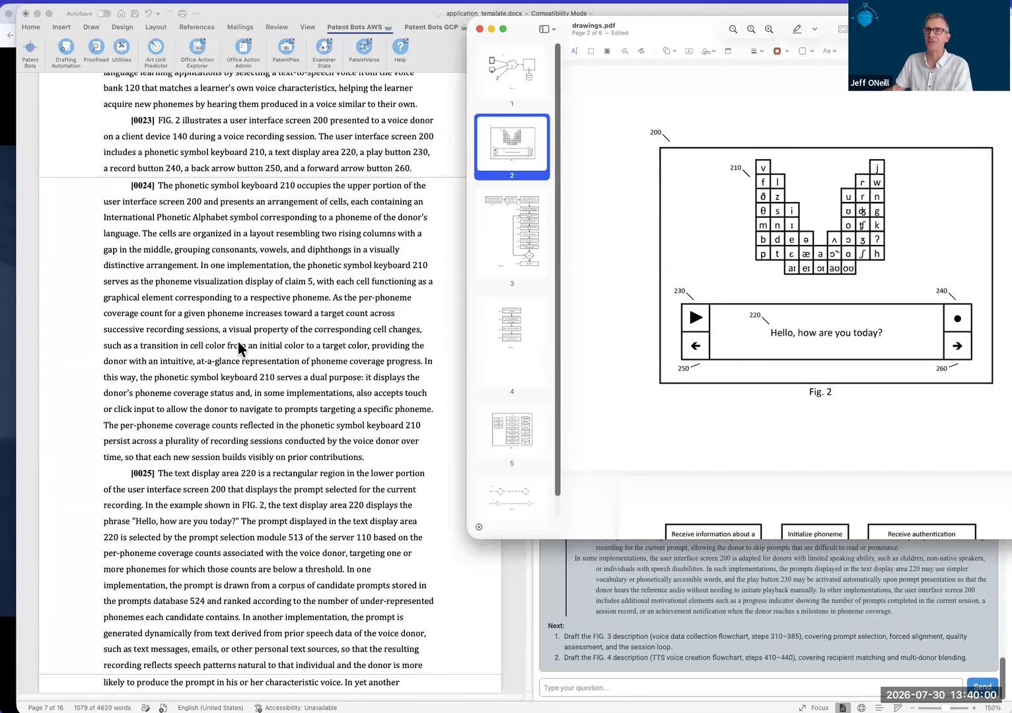
scroll(238, 342, down, 2)
scroll(238, 342, down, 8)
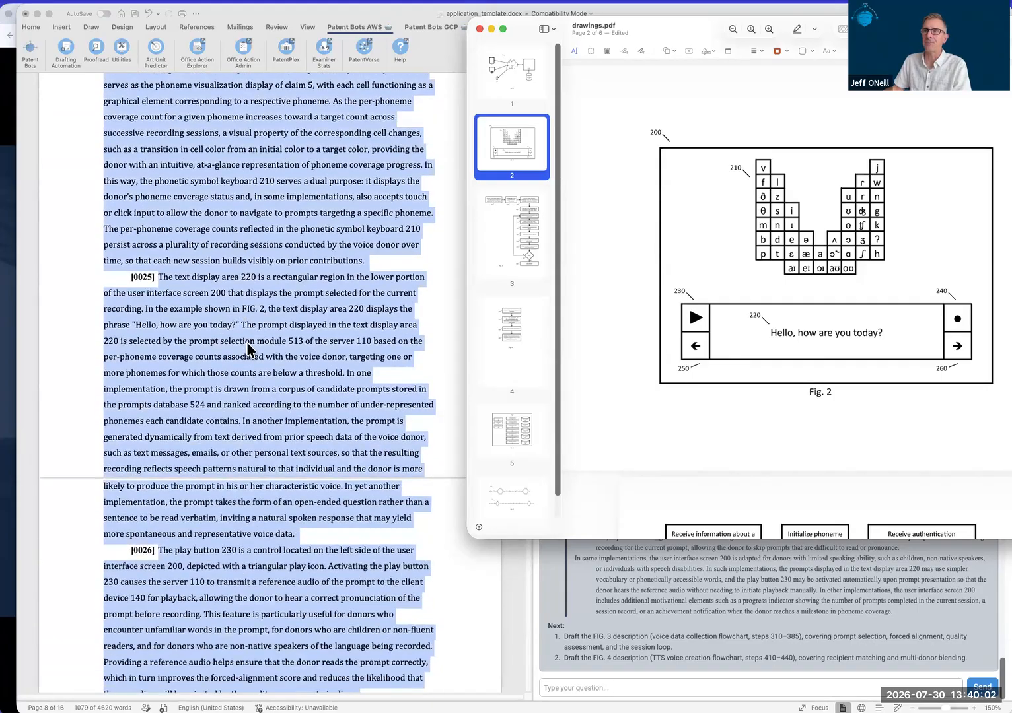
scroll(248, 348, down, 8)
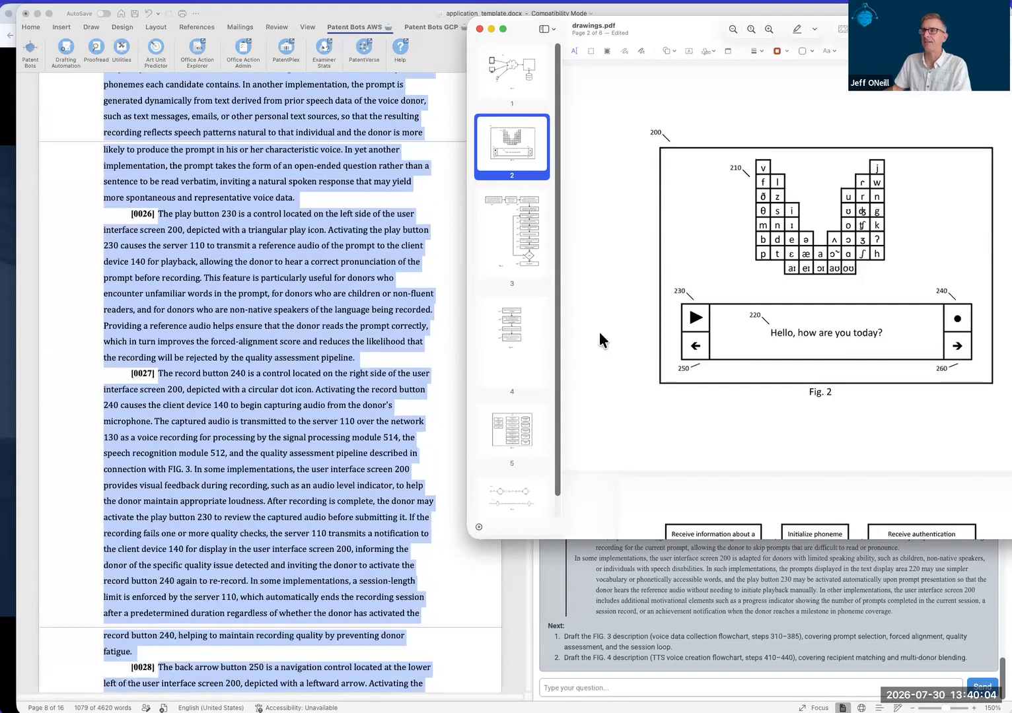
scroll(217, 436, down, 10)
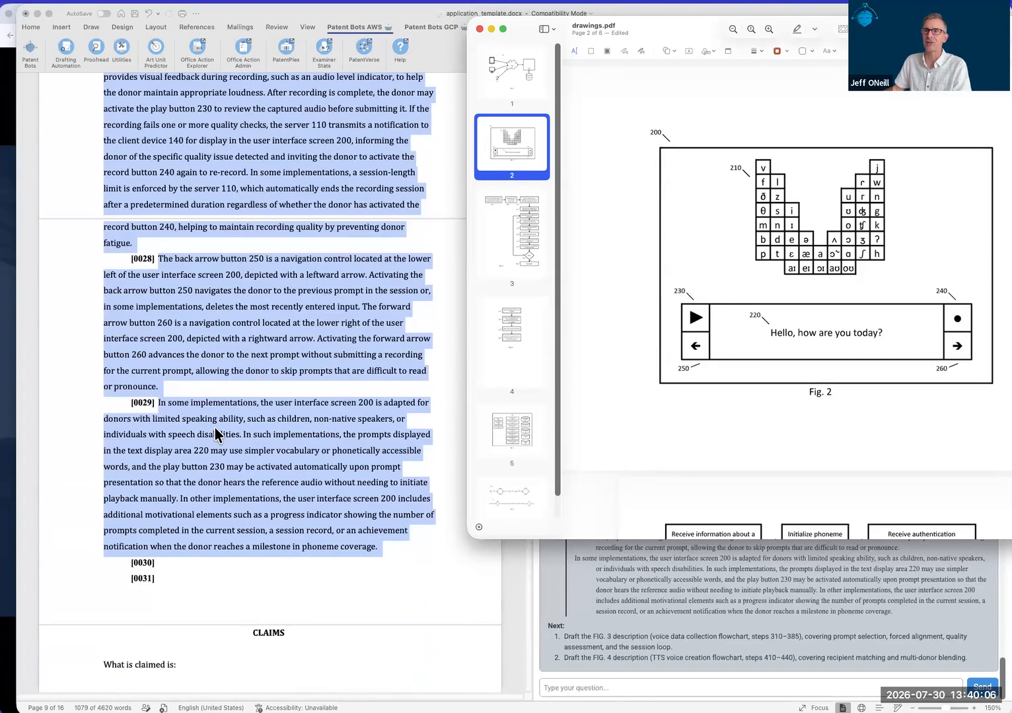
scroll(215, 428, down, 1)
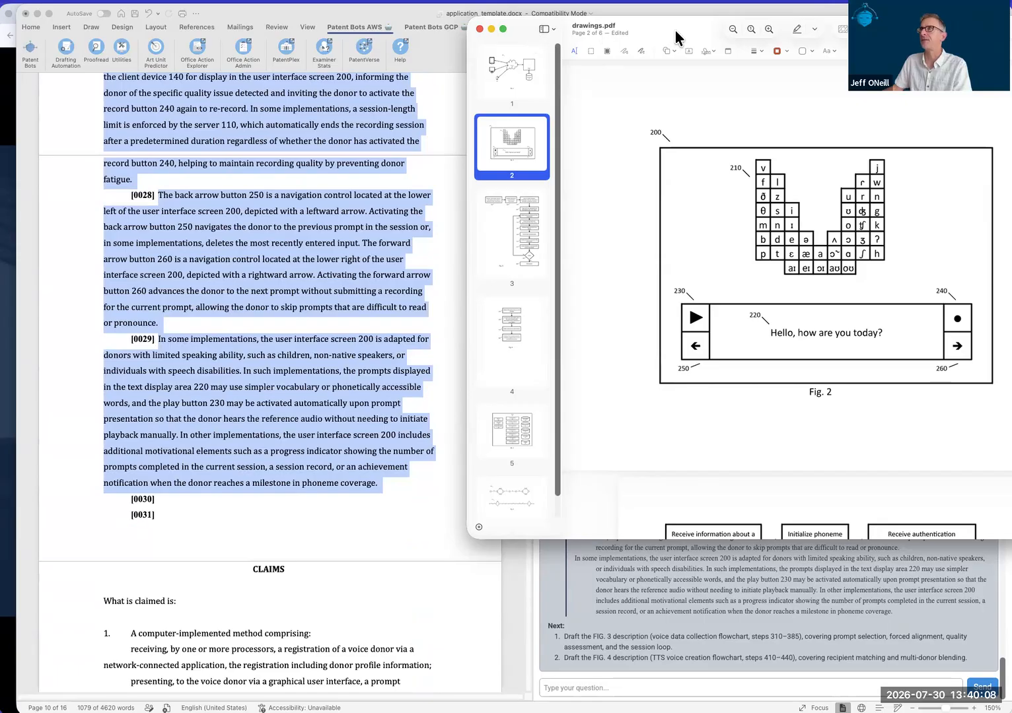
drag(675, 32, 1010, 73)
click(287, 422)
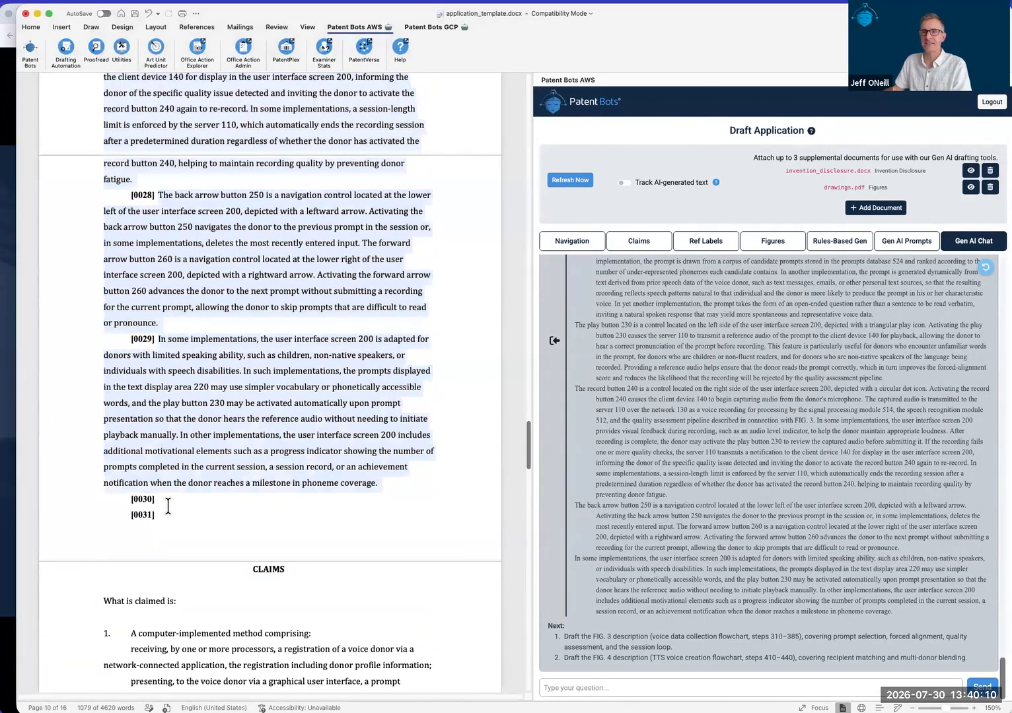
- Ask the AI chat to draft a complete description of Fig. 3 with needed support for dependent claims and alternative implementations in the invention disclosure
click(25, 509)
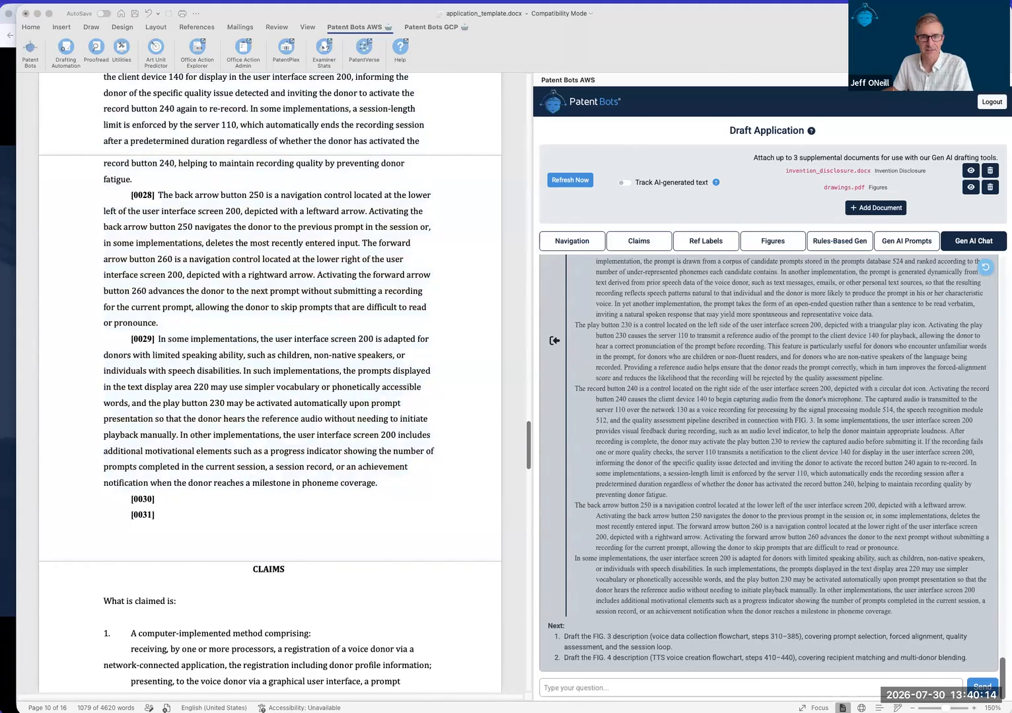
click(682, 688)
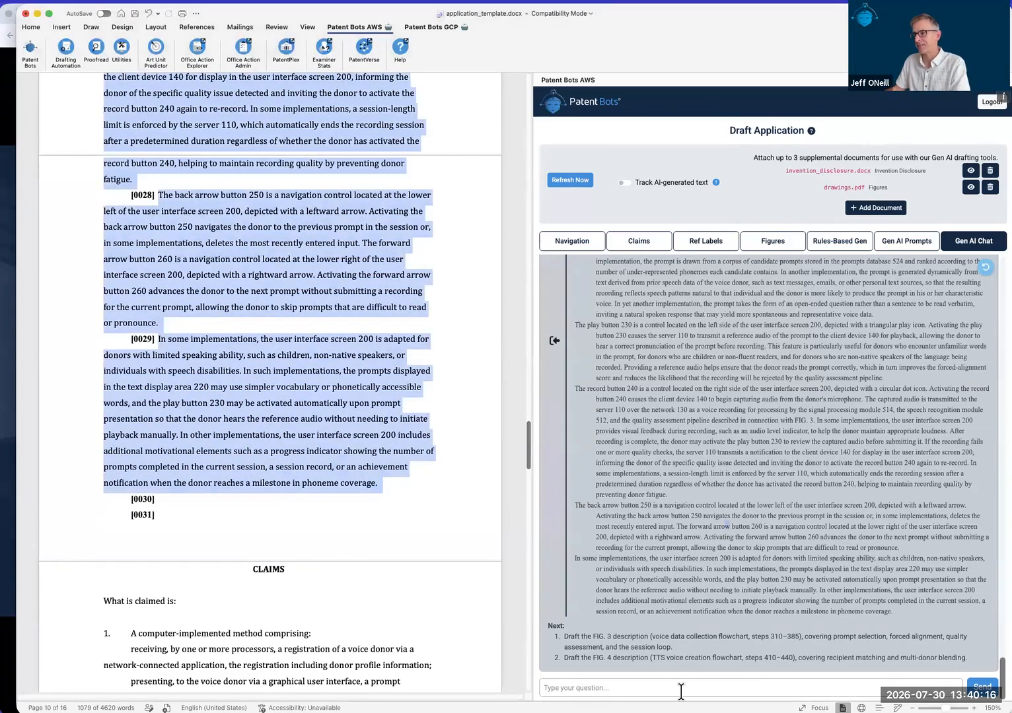
text(v)
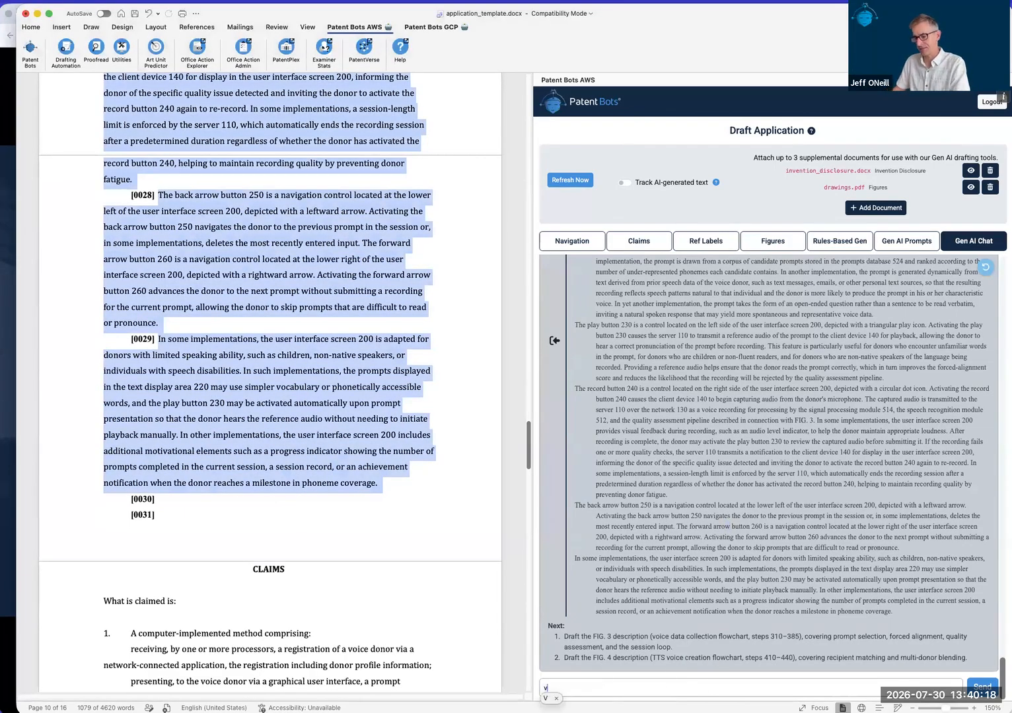
key(BackSpace)
text(Draft a complete description of Fig. 3.  Make sure to provide needed support for dependent claims and alternative implementations in the invention disclosure.)
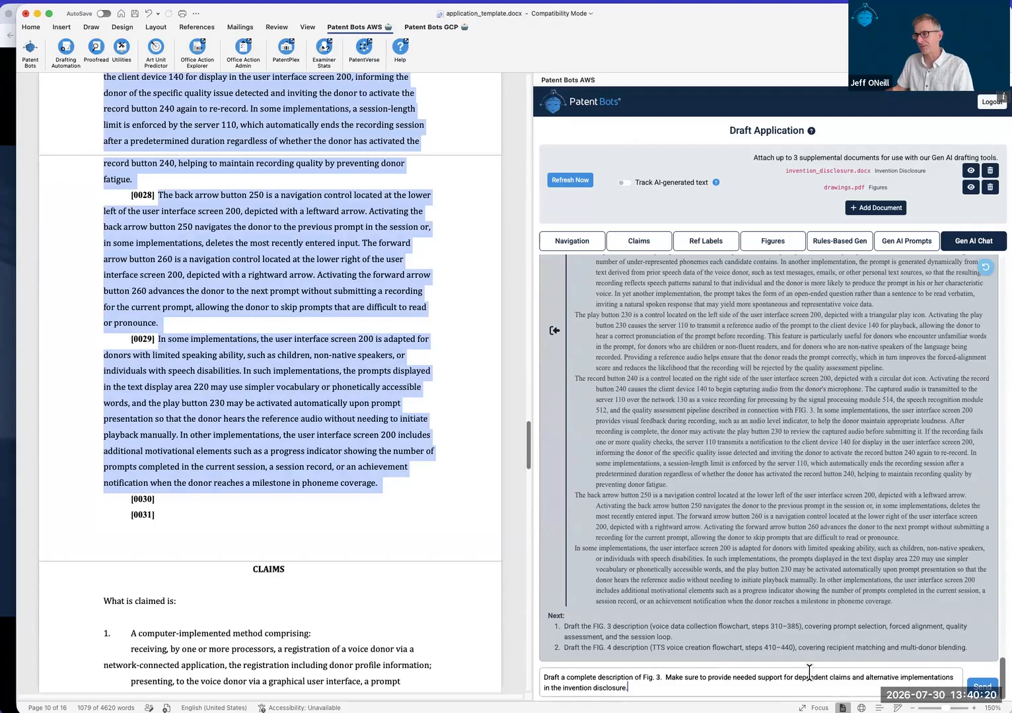
click(991, 692)
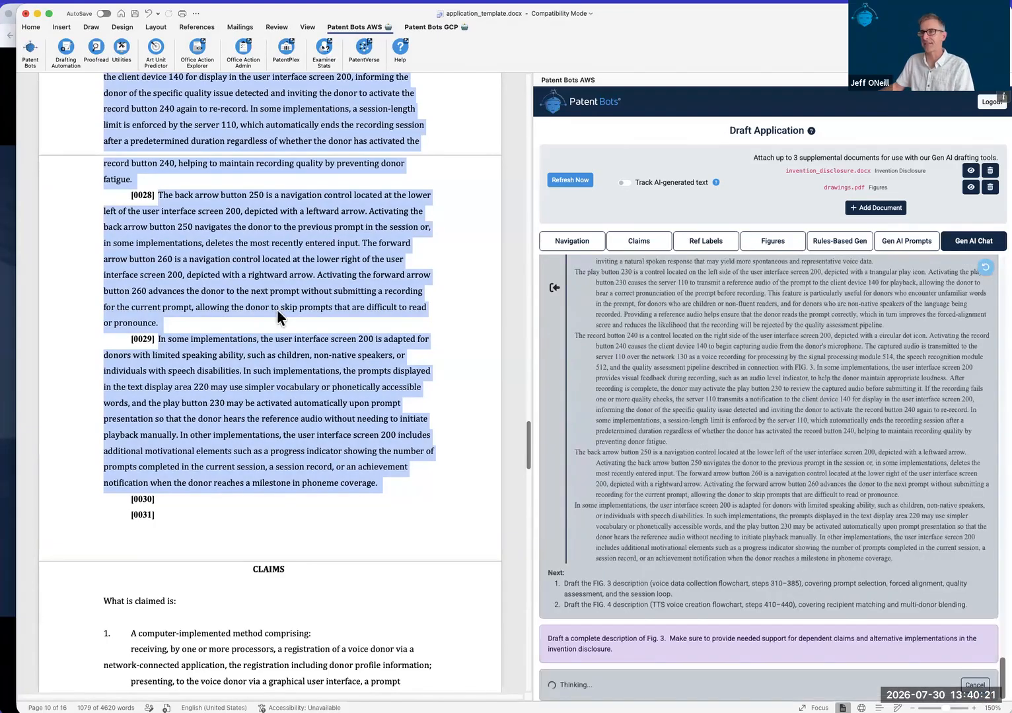
- Place the insertion point in the empty paragraph [0030] that follows the FIG. 2 description
click(245, 335)
click(196, 500)
scroll(247, 428, down, 1)
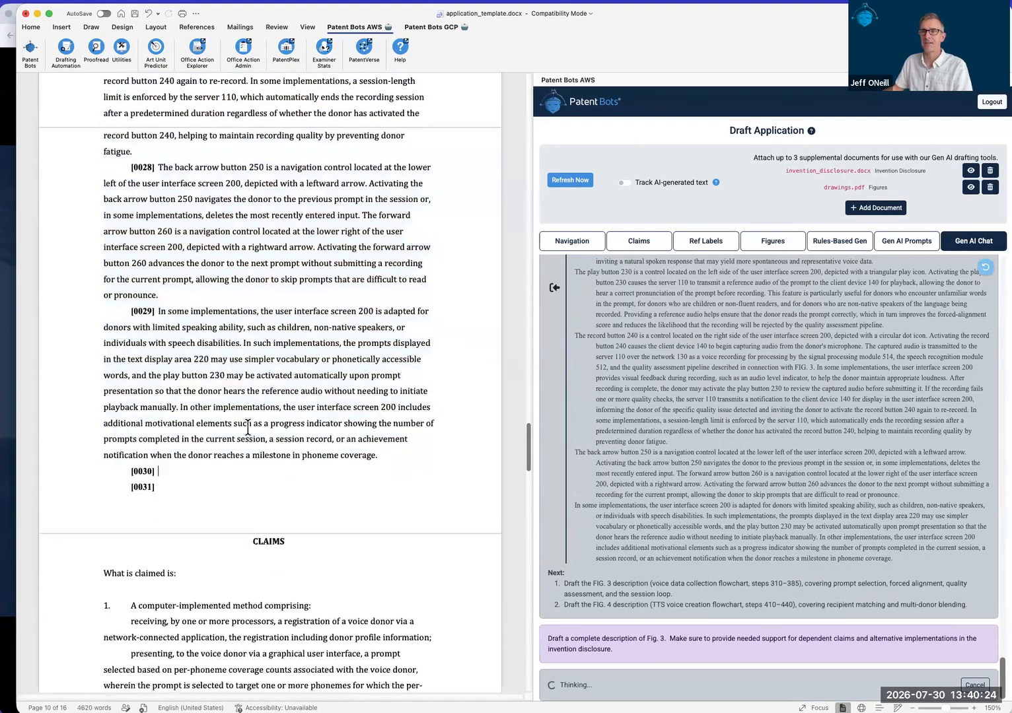
scroll(249, 409, down, 2)
scroll(293, 274, down, 1)
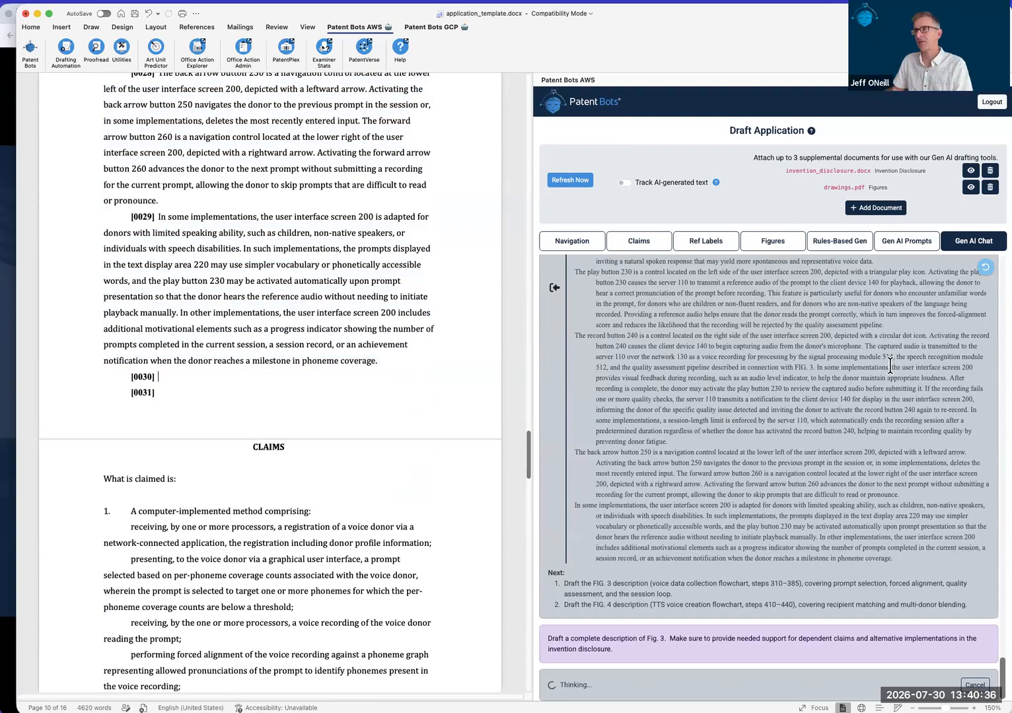
scroll(890, 366, up, 20)
scroll(889, 370, up, 20)
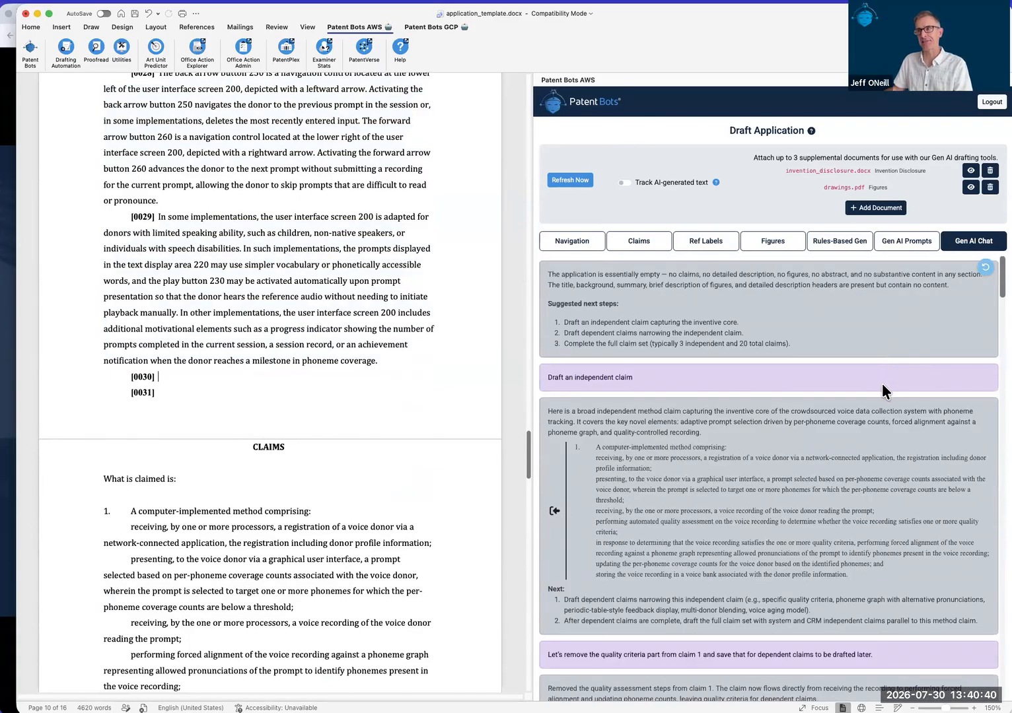
scroll(883, 384, down, 15)
scroll(882, 383, down, 15)
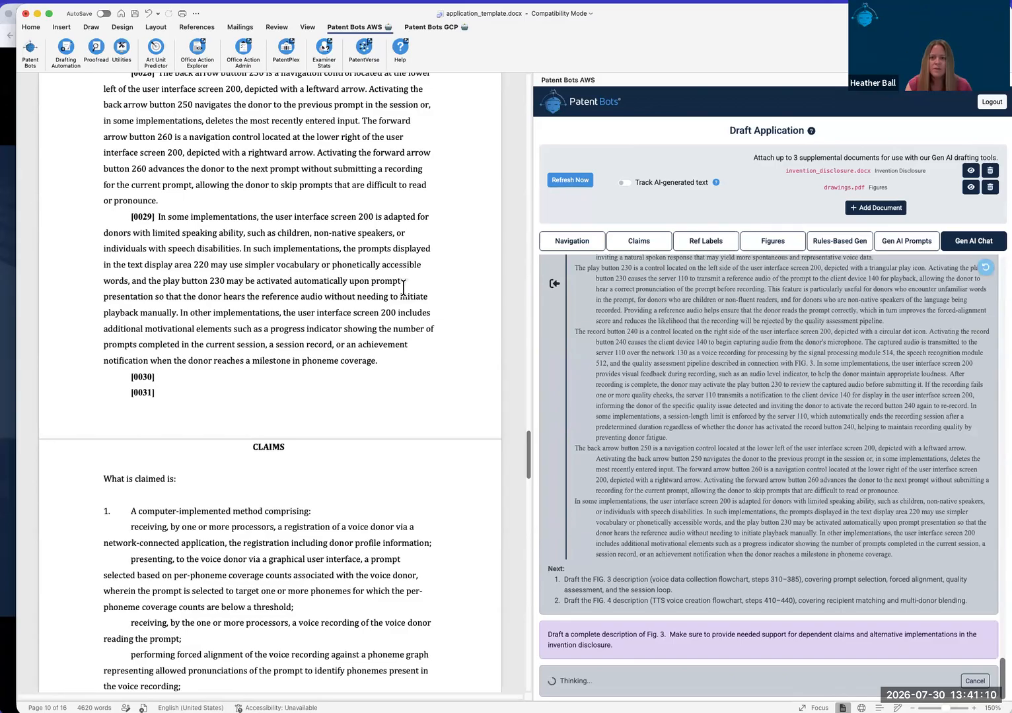
scroll(351, 289, down, 2)
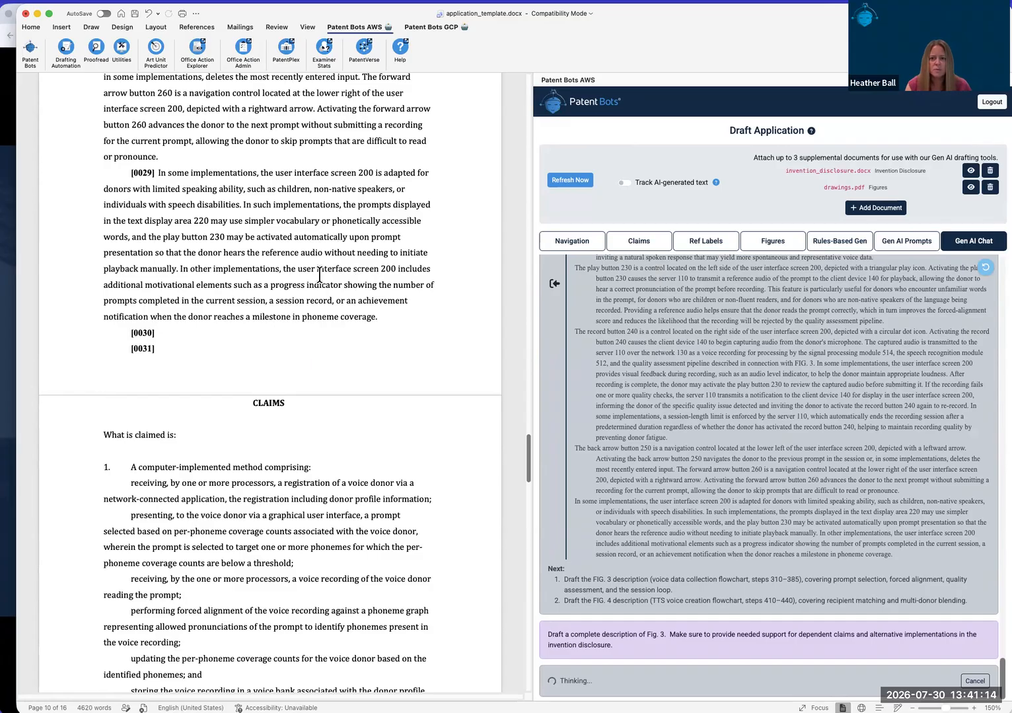
click(246, 334)
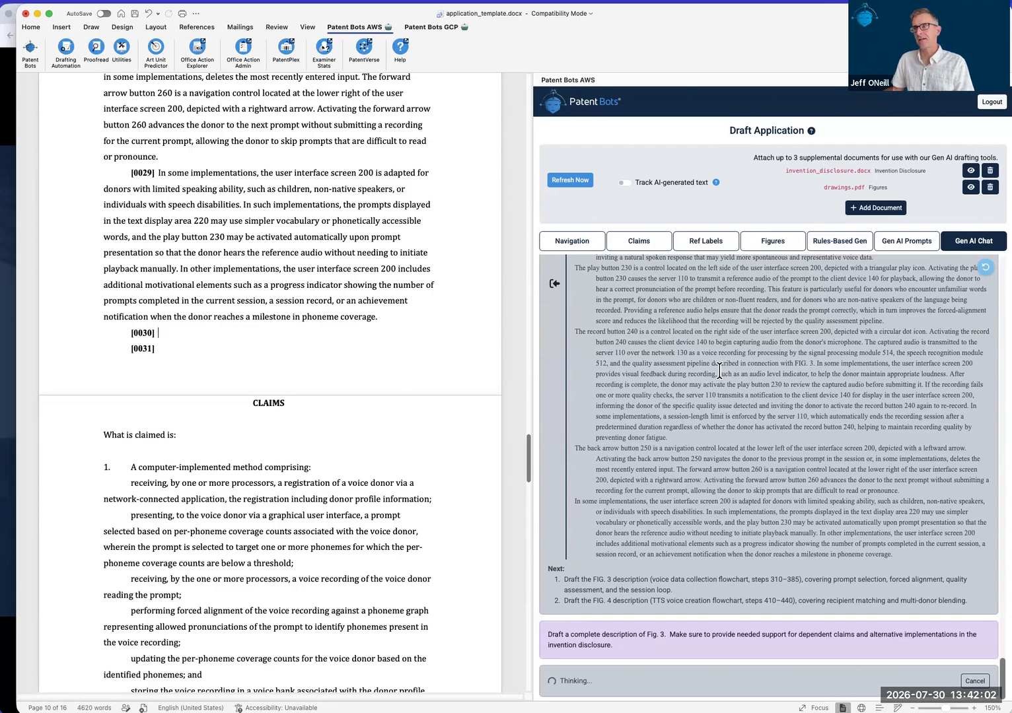
scroll(199, 337, down, 1)
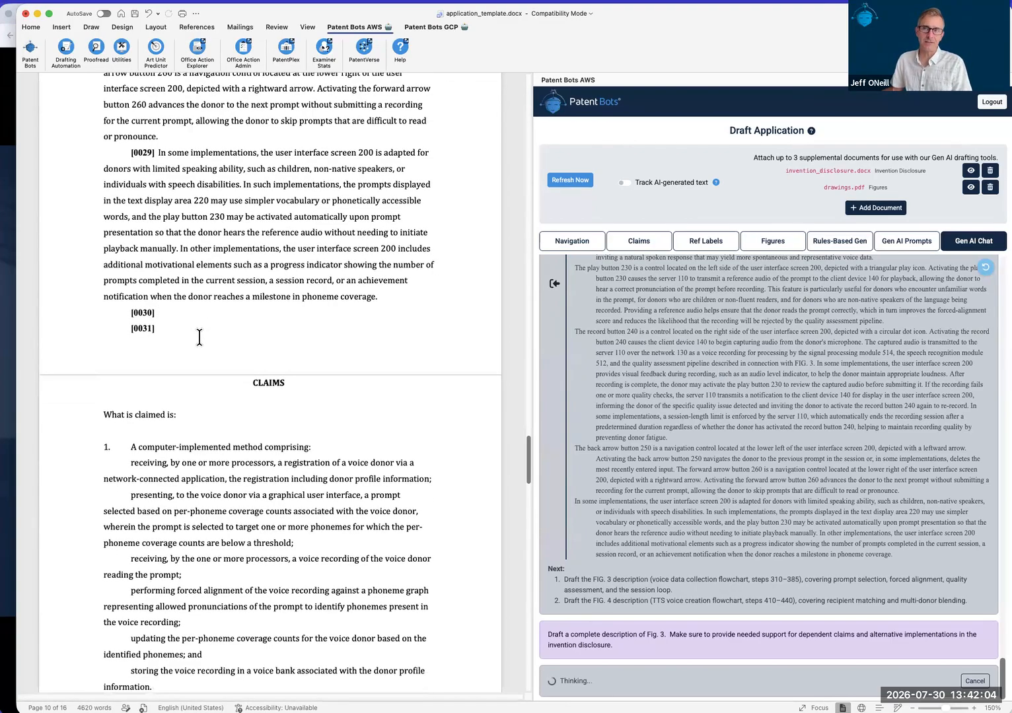
scroll(198, 330, down, 1)
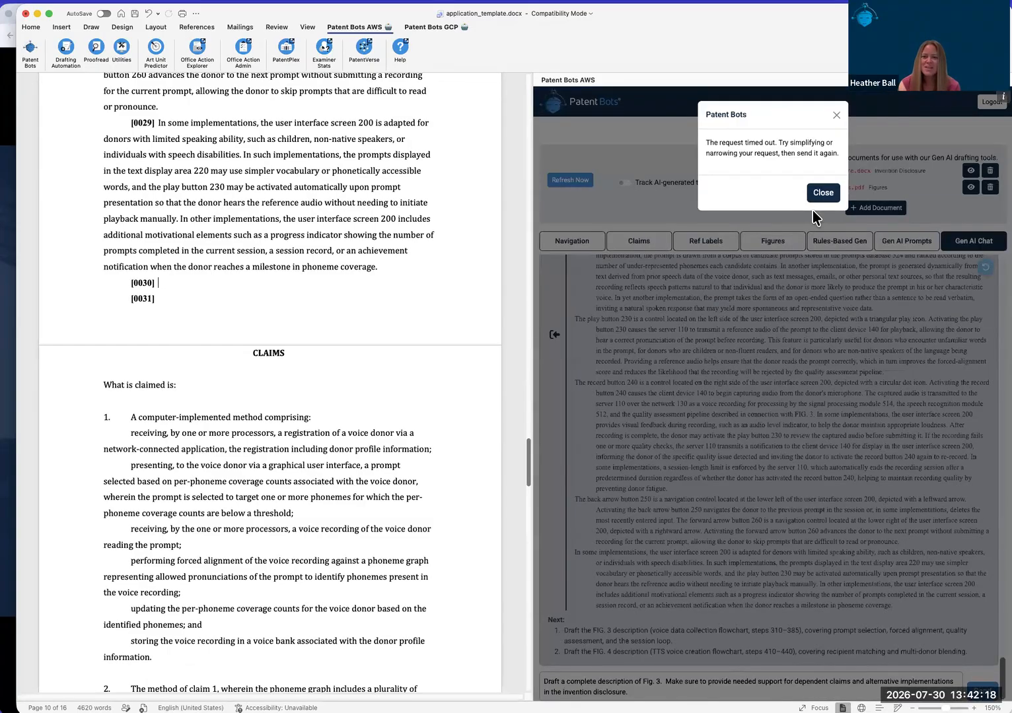
- Dismiss the request error and resend the same Fig. 3 description request to the AI chat
click(822, 193)
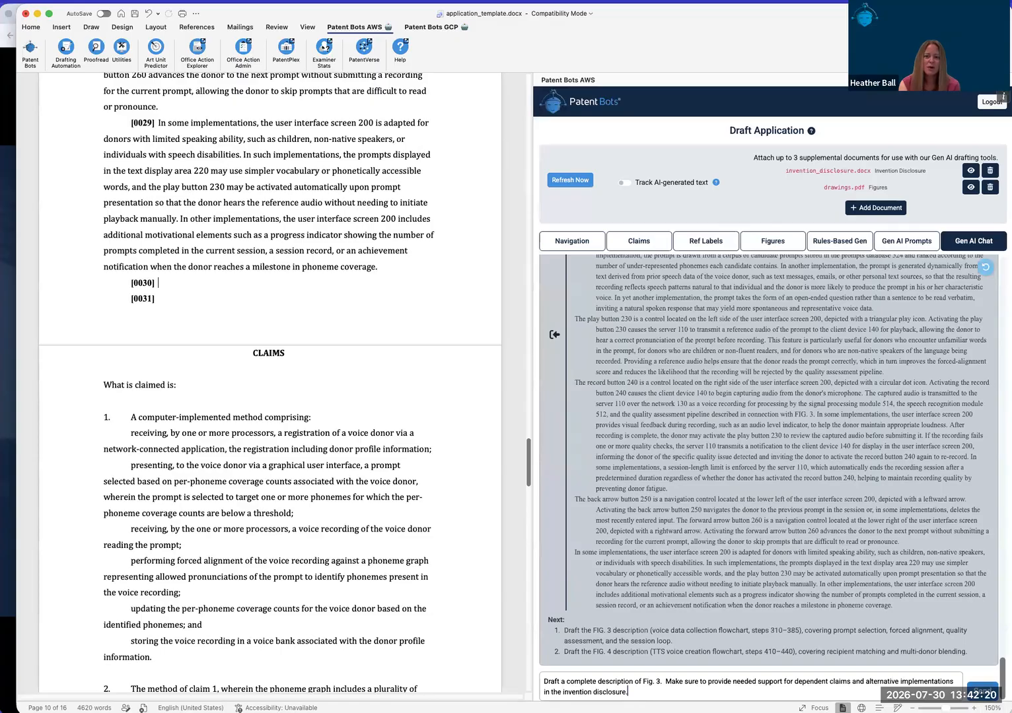
key(Return)
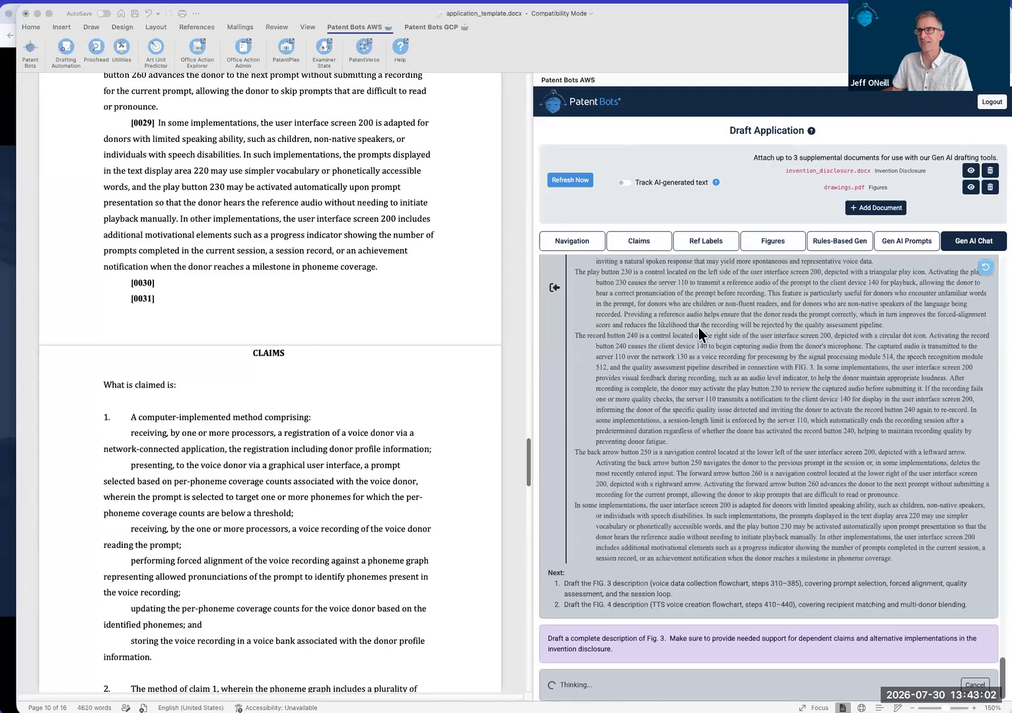
scroll(698, 327, down, 1)
- Look through the generated FIG. 3 description and insert it into the application at the empty paragraph [0030]
click(217, 282)
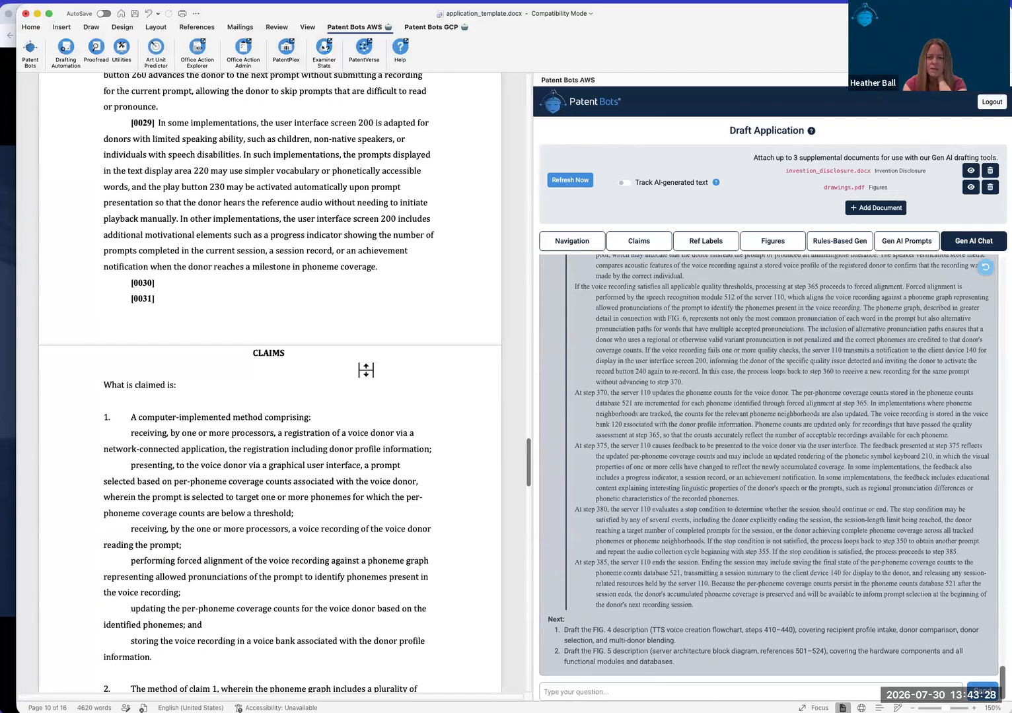
scroll(661, 422, up, 3)
scroll(648, 405, up, 3)
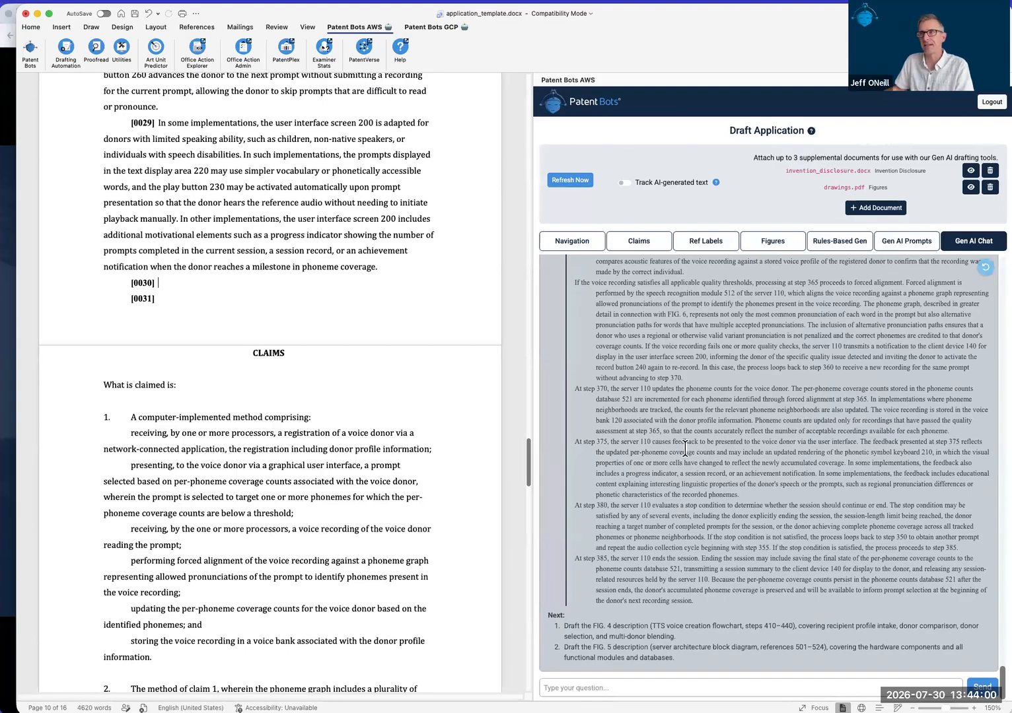
scroll(694, 445, up, 2)
scroll(694, 445, up, 6)
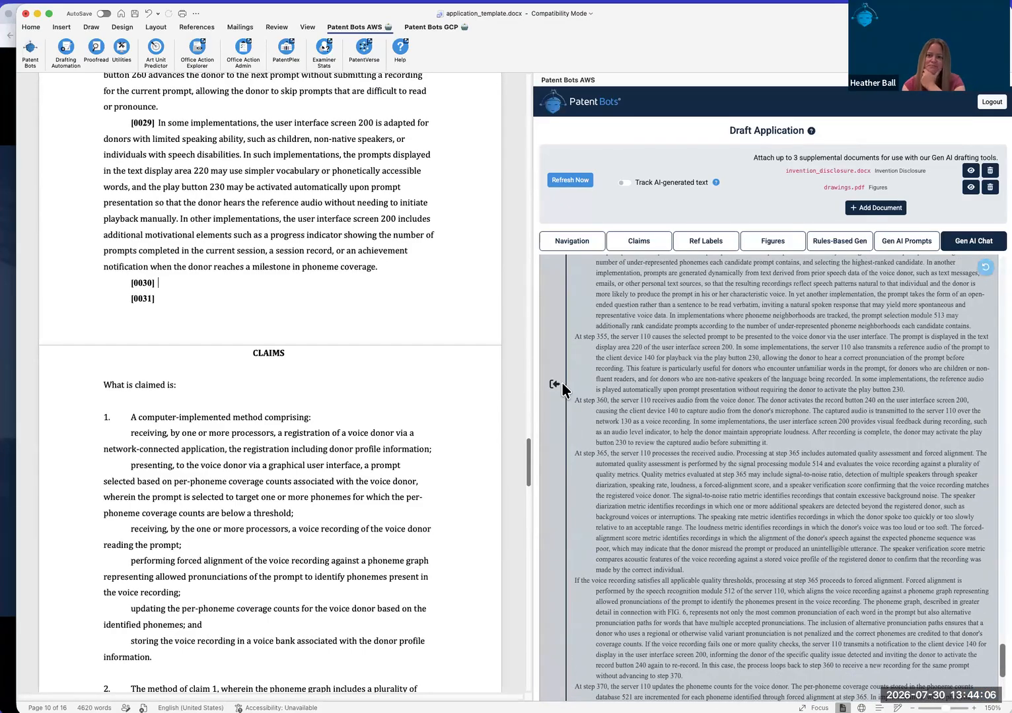
click(554, 387)
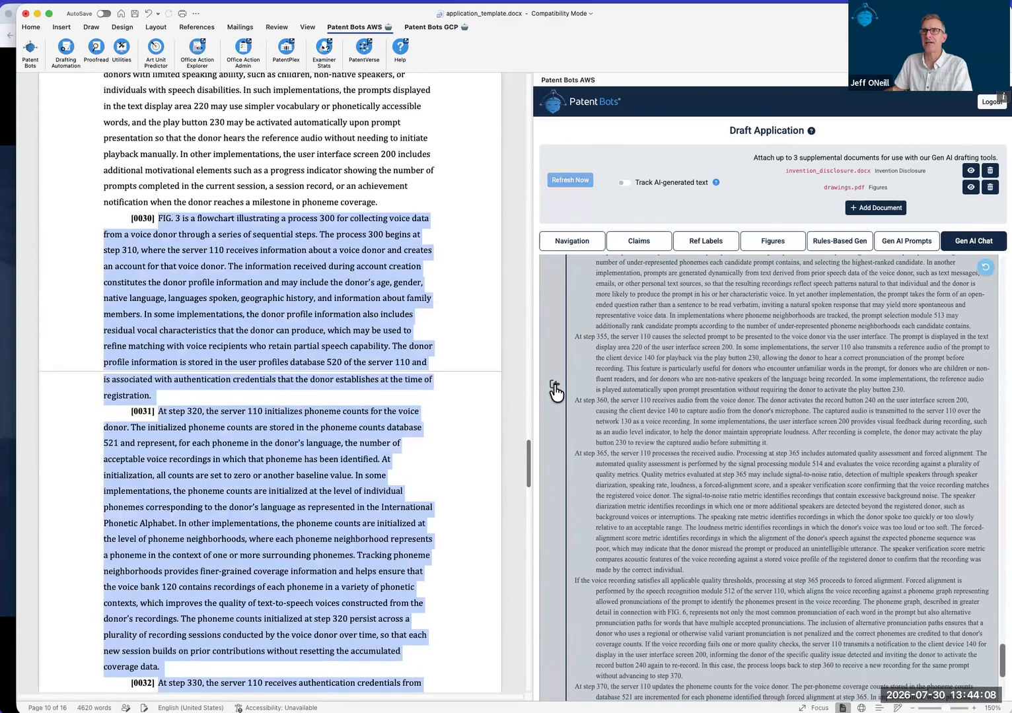
- Open Fig. 3 in the attached drawings.pdf, compare its steps 310 to 385 with inserted paragraphs [0030] to [0042], and return to the application document
scroll(319, 420, down, 2)
scroll(319, 419, up, 1)
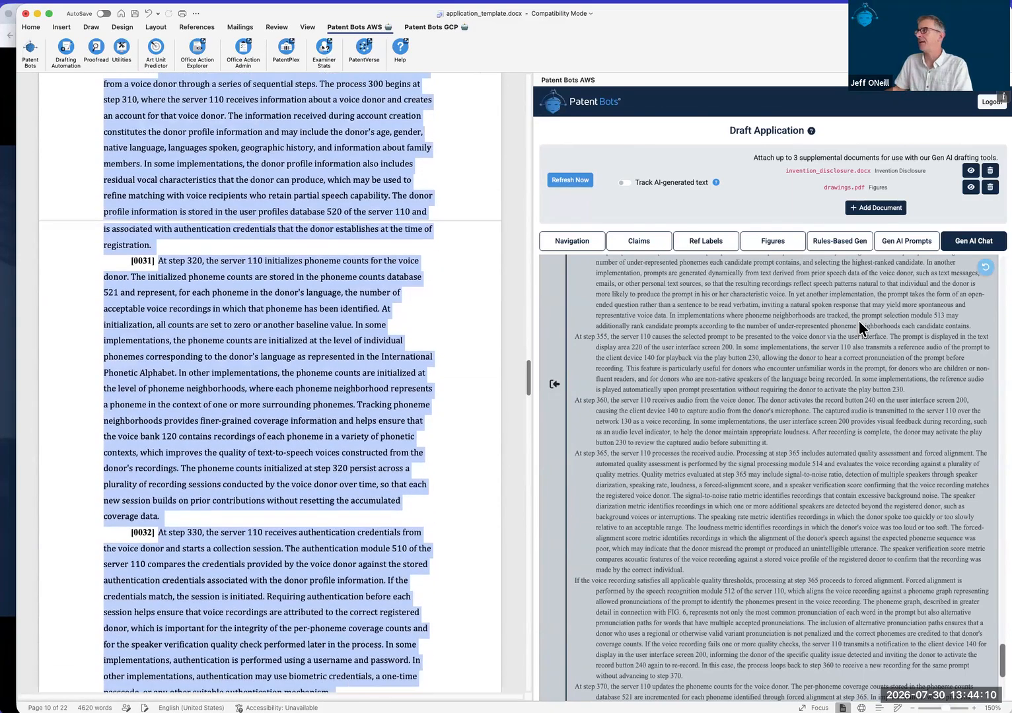
drag(991, 48, 718, 49)
scroll(325, 231, up, 2)
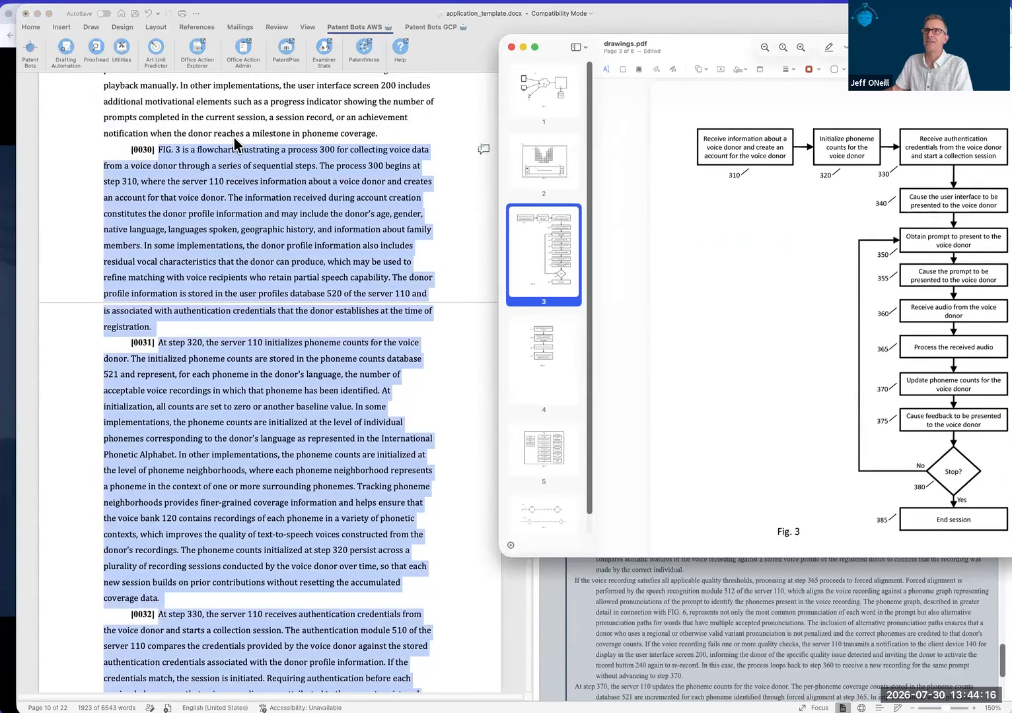
scroll(256, 382, down, 15)
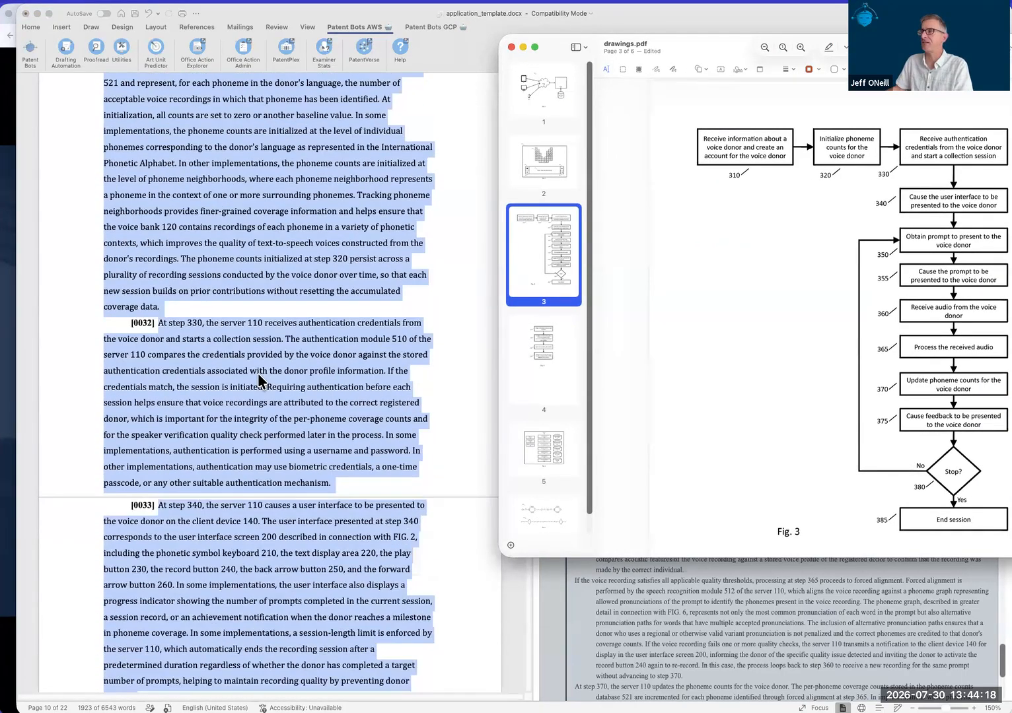
scroll(259, 382, down, 17)
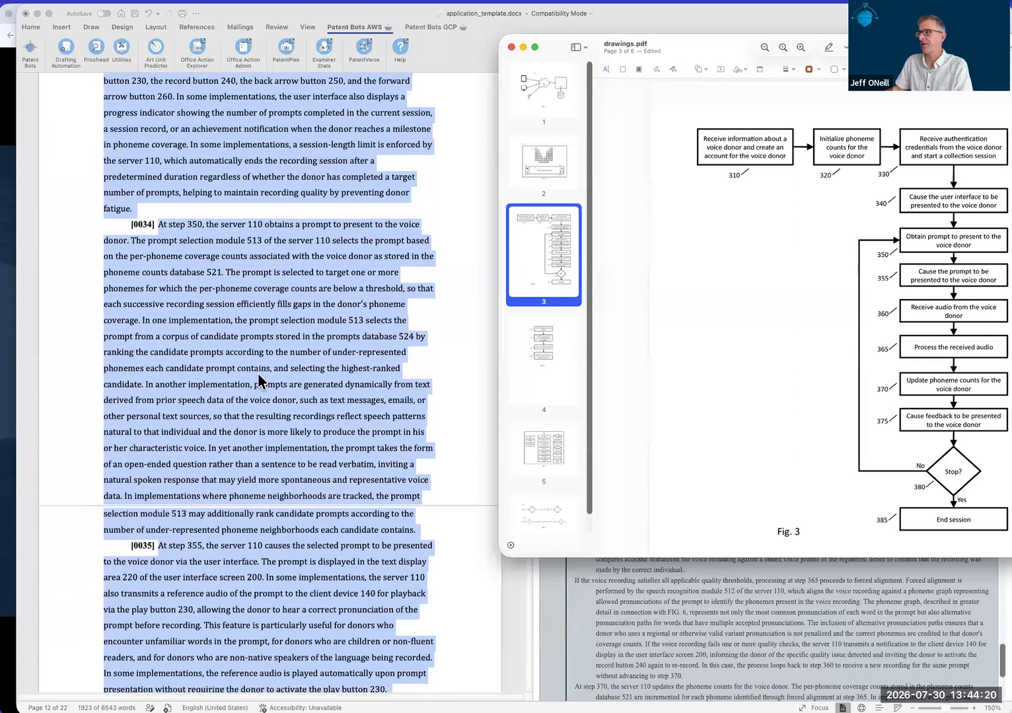
scroll(310, 391, down, 12)
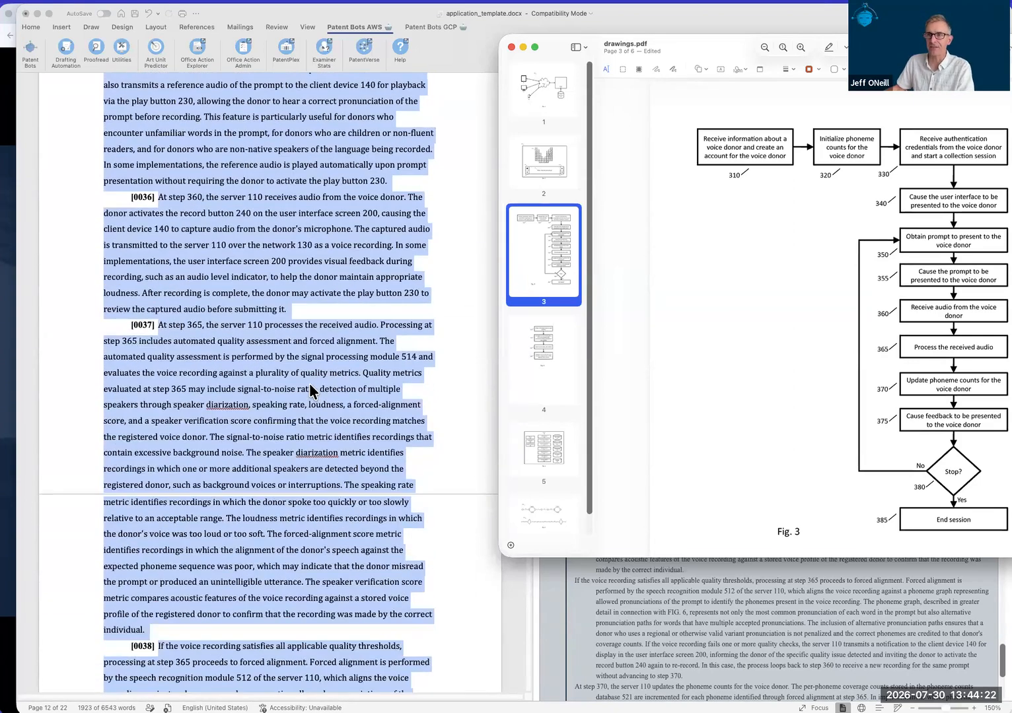
scroll(310, 391, down, 6)
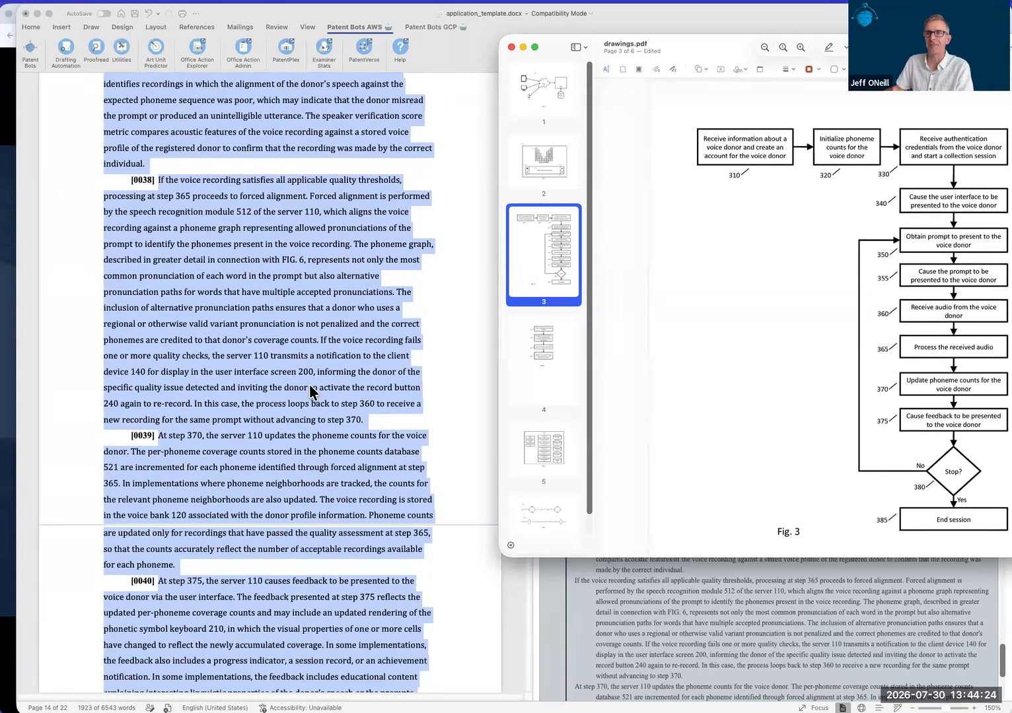
scroll(311, 391, down, 10)
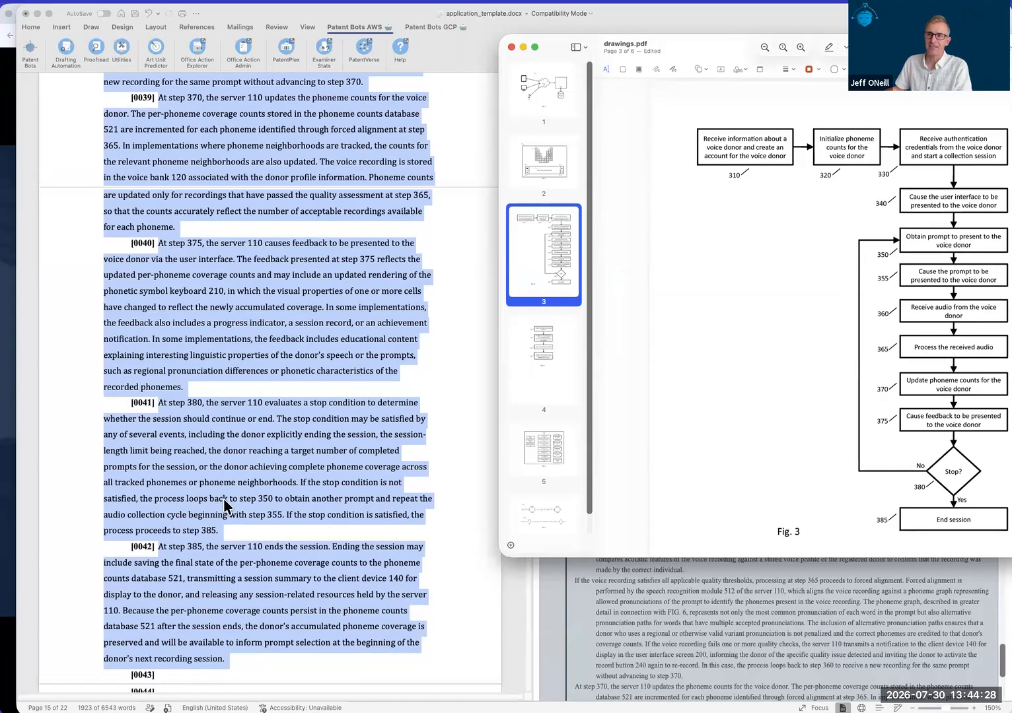
click(244, 499)
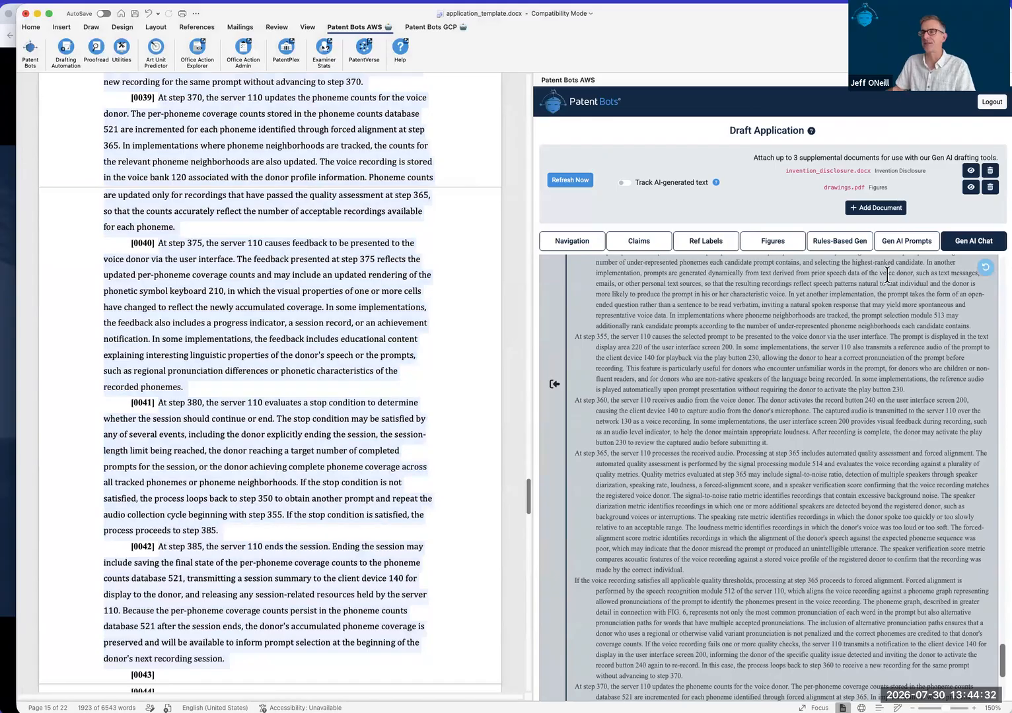
- Request a complete Fig. 4 description from the AI chat, supporting dependent claims and the disclosure's alternative implementations, and place the insertion point in paragraph [0044]
scroll(727, 387, down, 5)
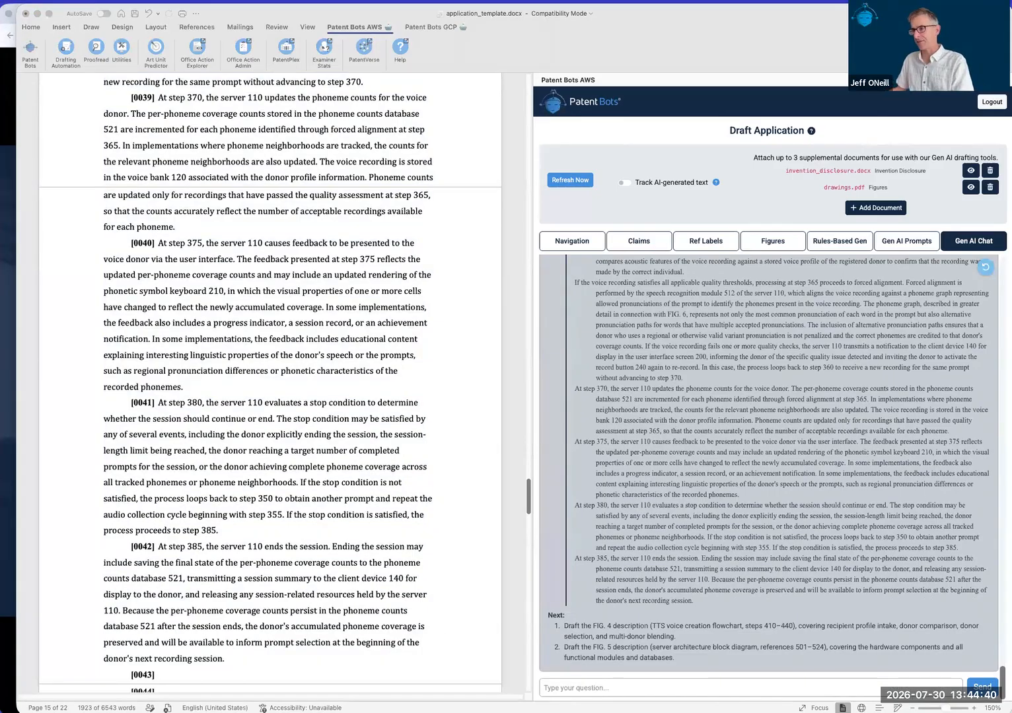
click(691, 688)
text(Draft a complete description of Fig. 4.  Make sure to provide needed support for dependent claims and alternative implementations in the invention disclosure.)
scroll(346, 605, down, 5)
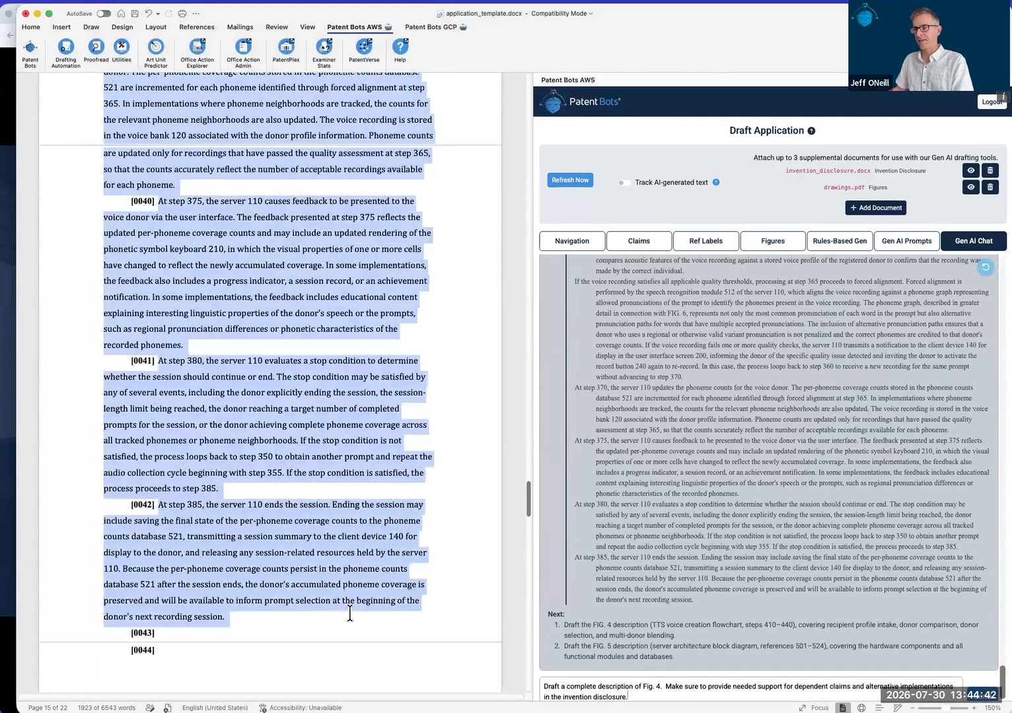
key(Return)
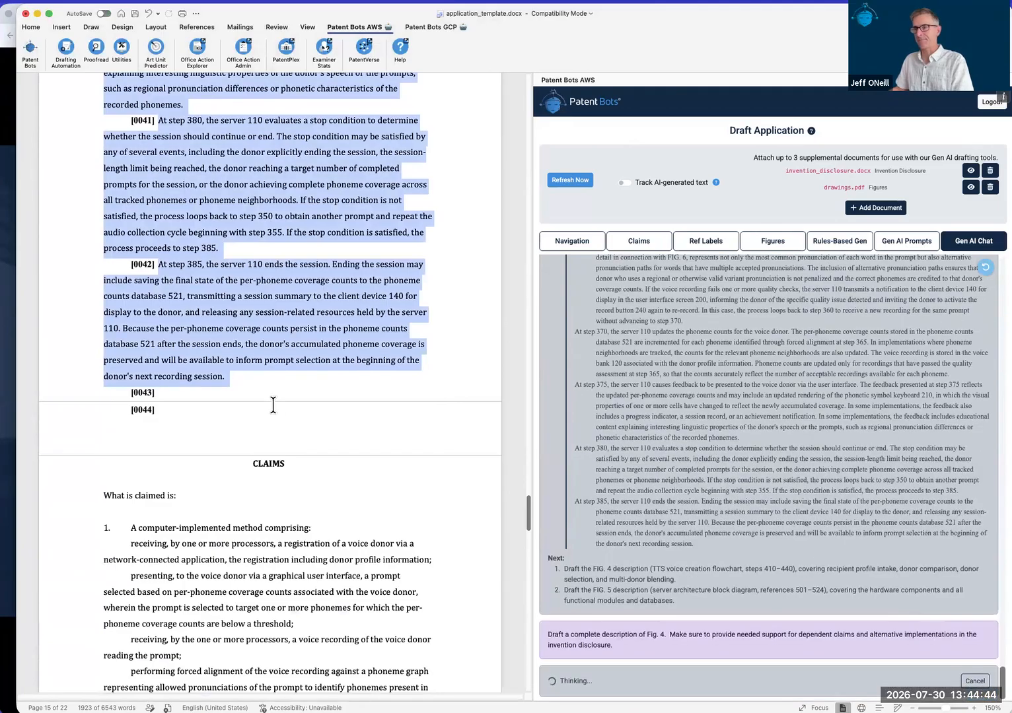
click(272, 408)
scroll(330, 381, down, 1)
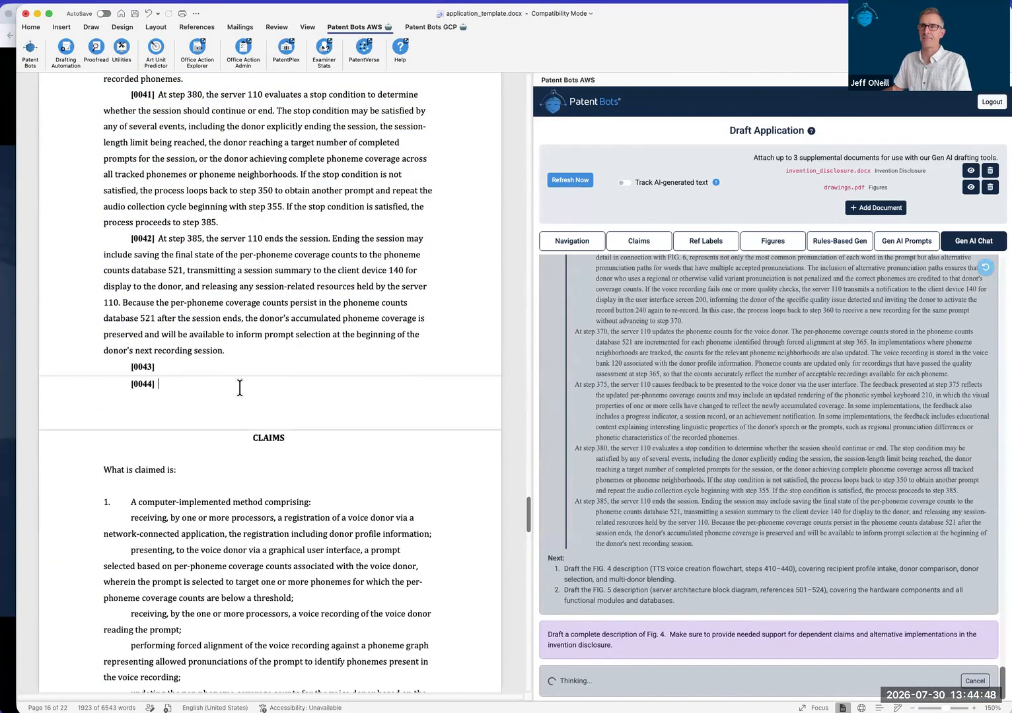
- Switch to the attached drawings.pdf and display the Fig. 4 flowchart on page 4
key(super+Tab)
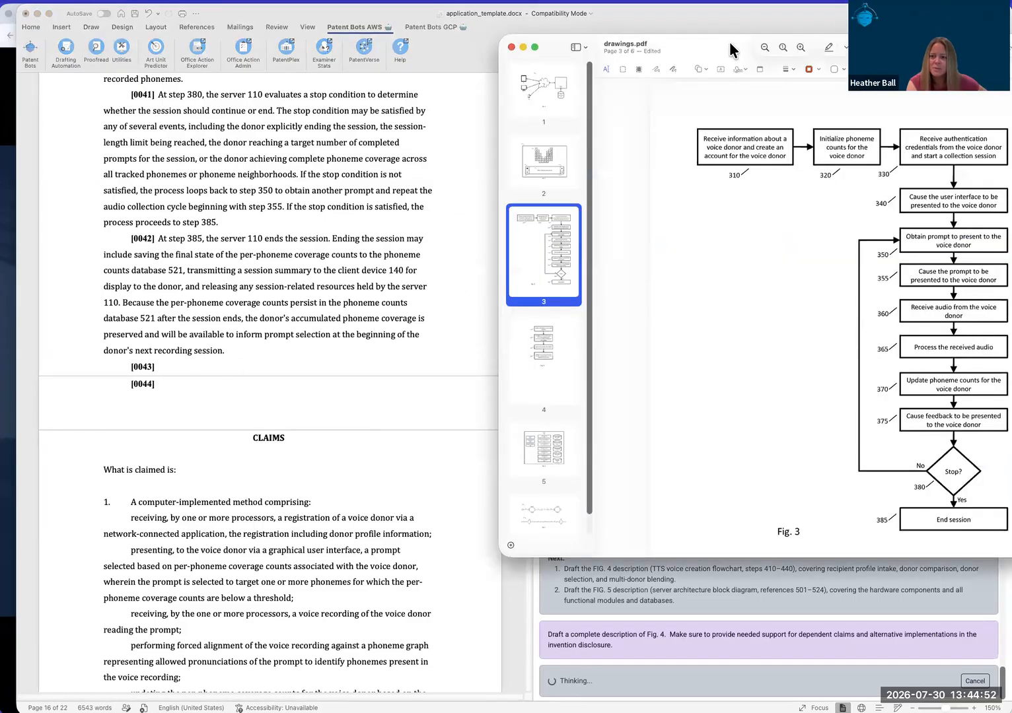
key(super+Tab)
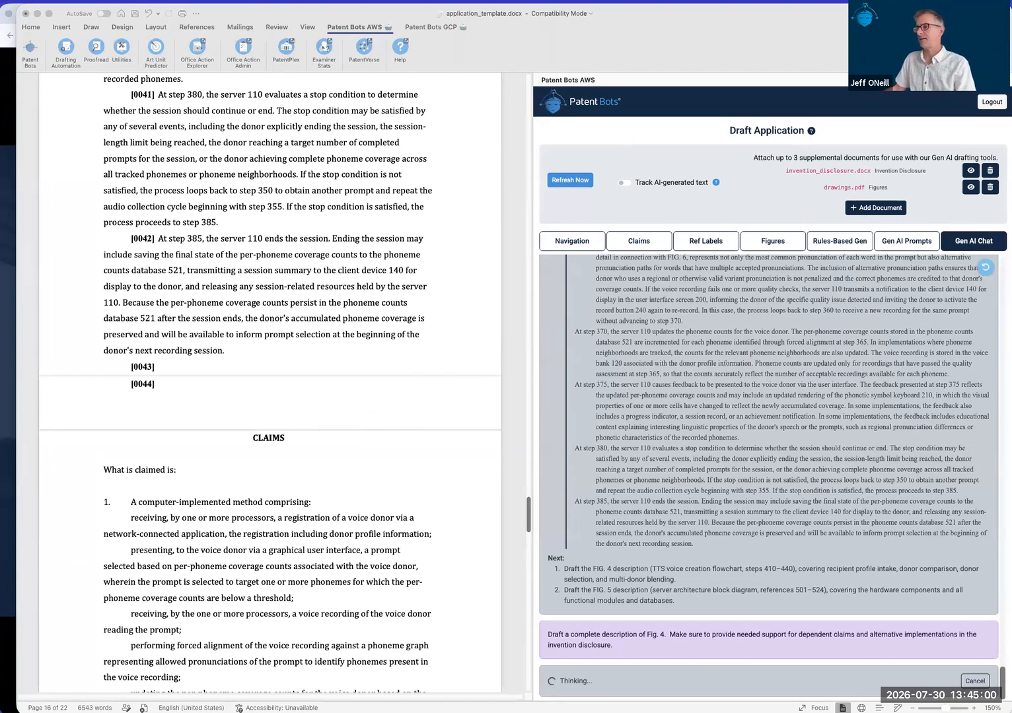
key(super+Tab)
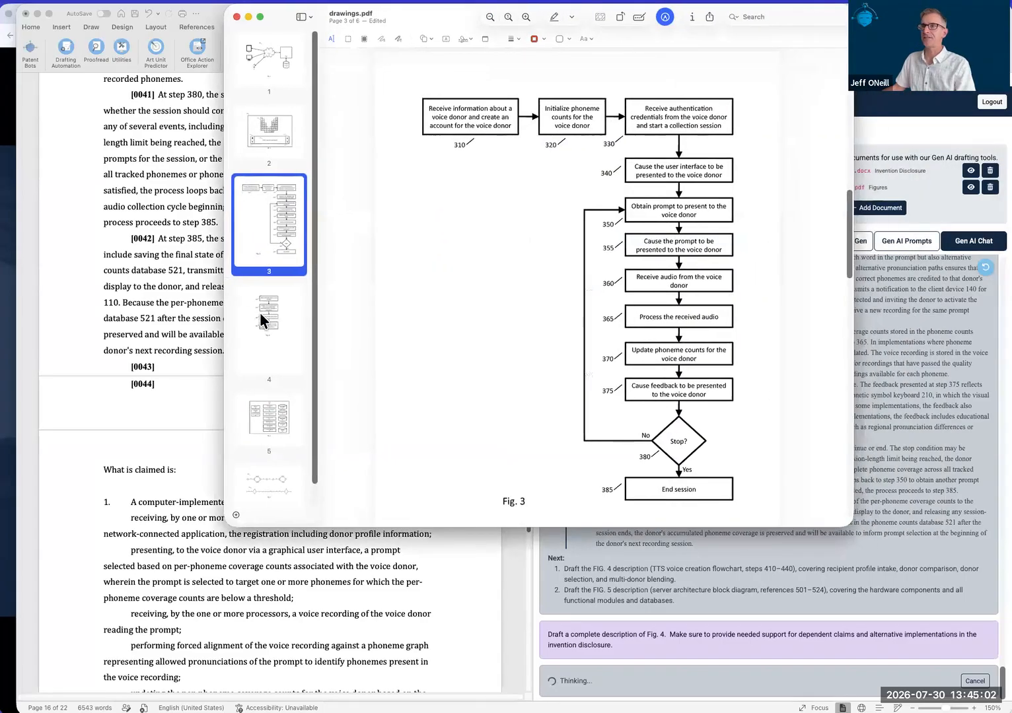
click(272, 311)
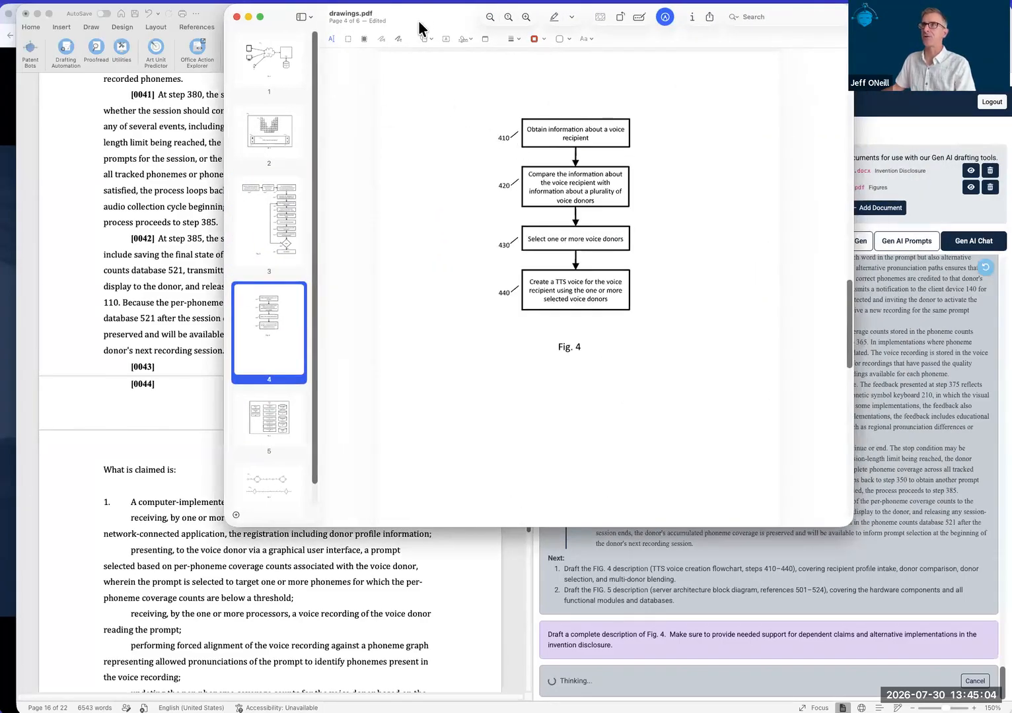
- Return to the application document and insert the generated FIG. 4 description at the empty paragraph [0043]
key(super+Tab)
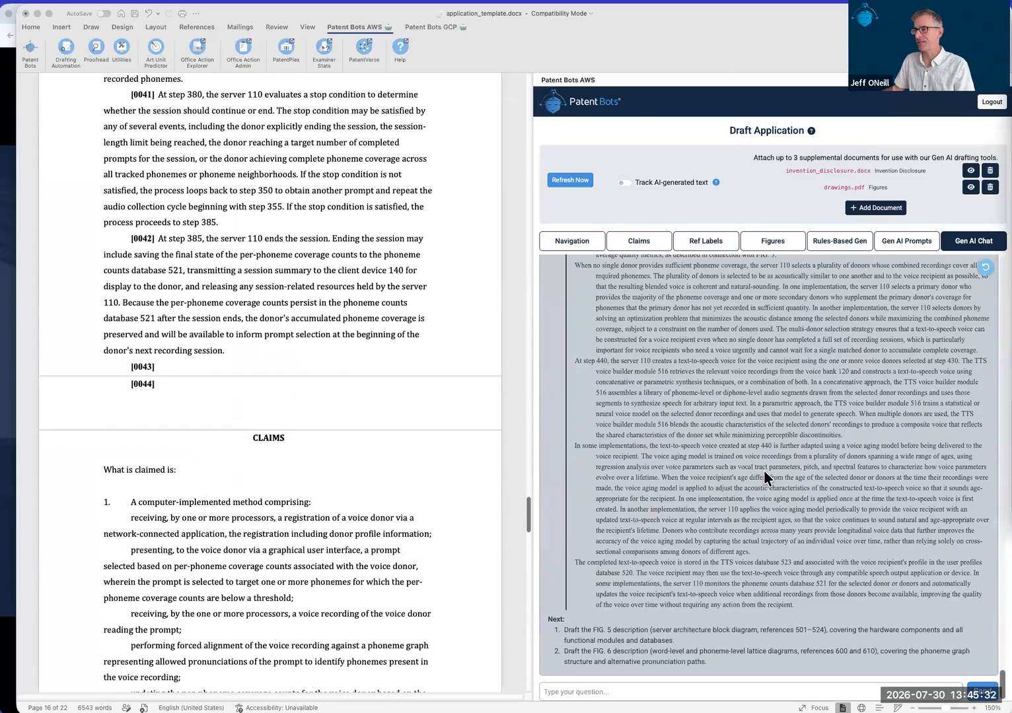
scroll(712, 417, up, 5)
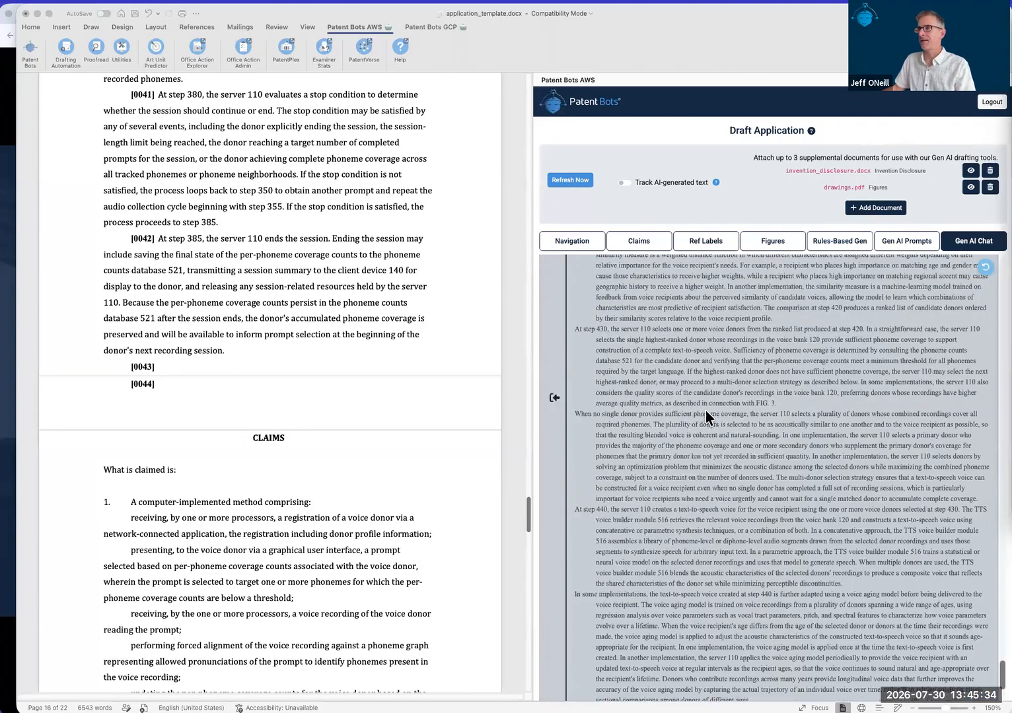
click(206, 367)
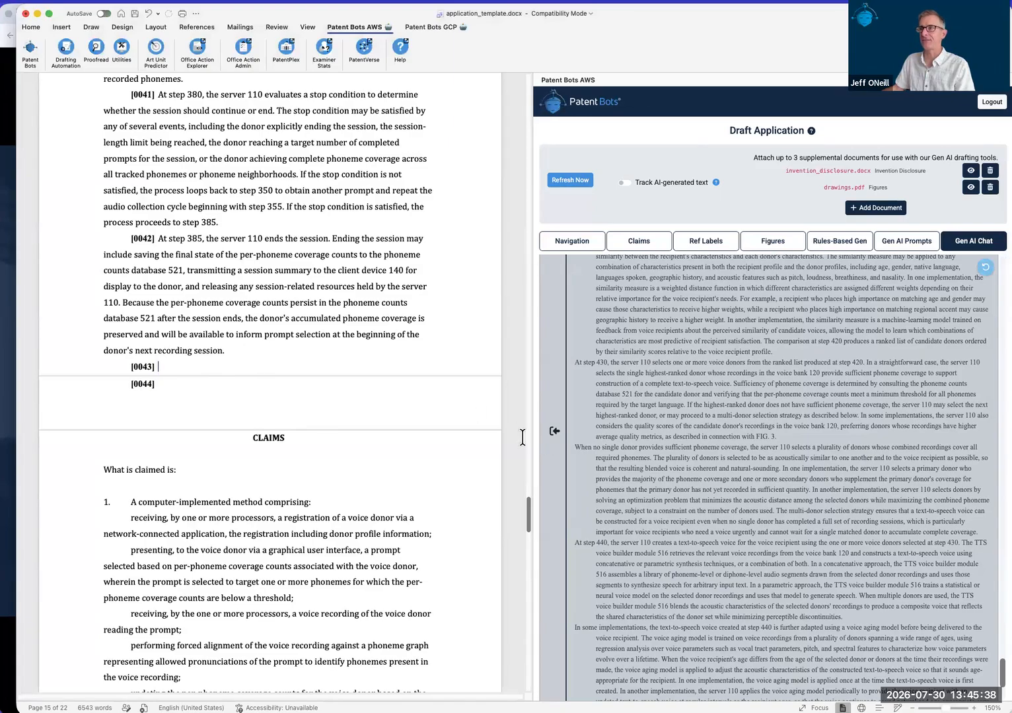
click(554, 431)
click(324, 444)
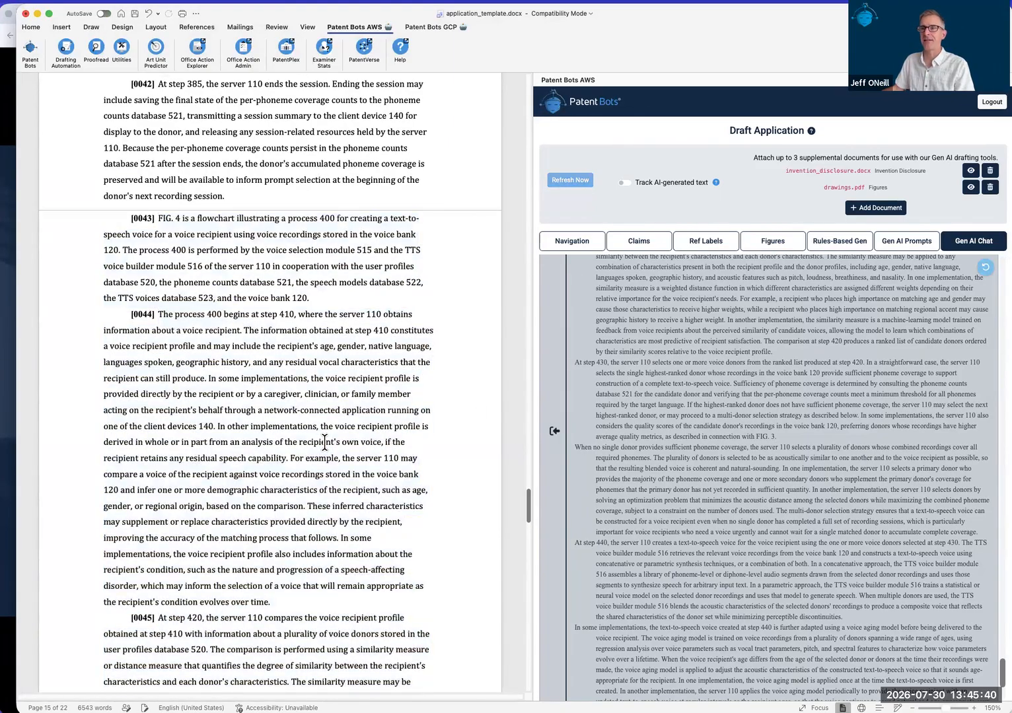
- Look through inserted paragraphs [0043] to [0046] and compare them with steps 410 to 440 of Fig. 4 in drawings.pdf
scroll(324, 444, down, 10)
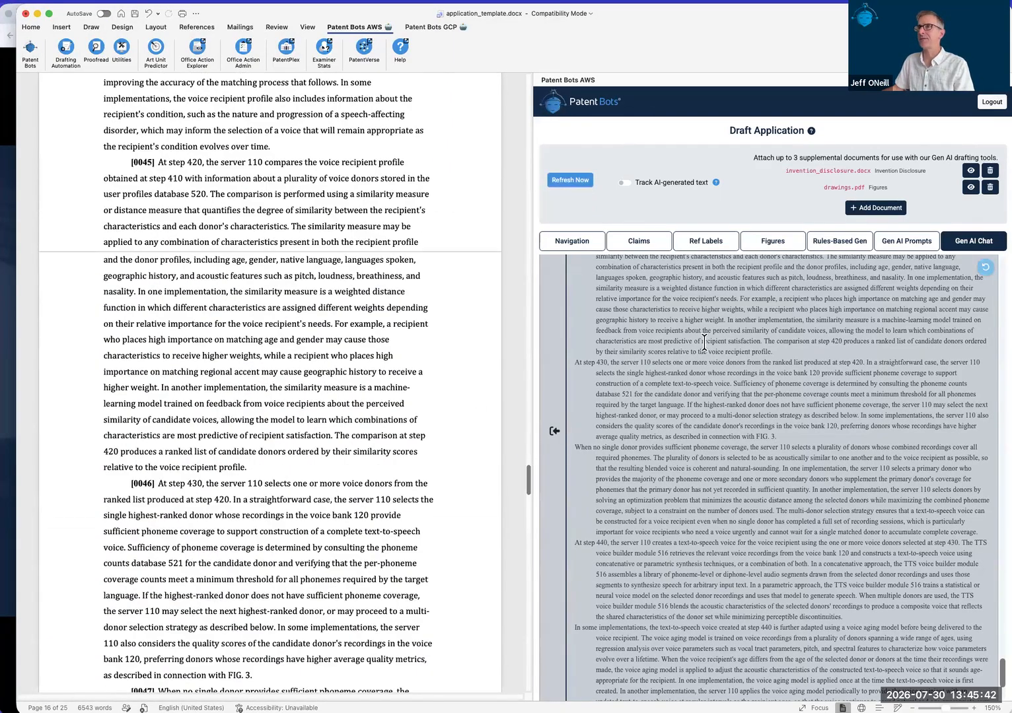
scroll(373, 315, up, 5)
scroll(373, 315, up, 3)
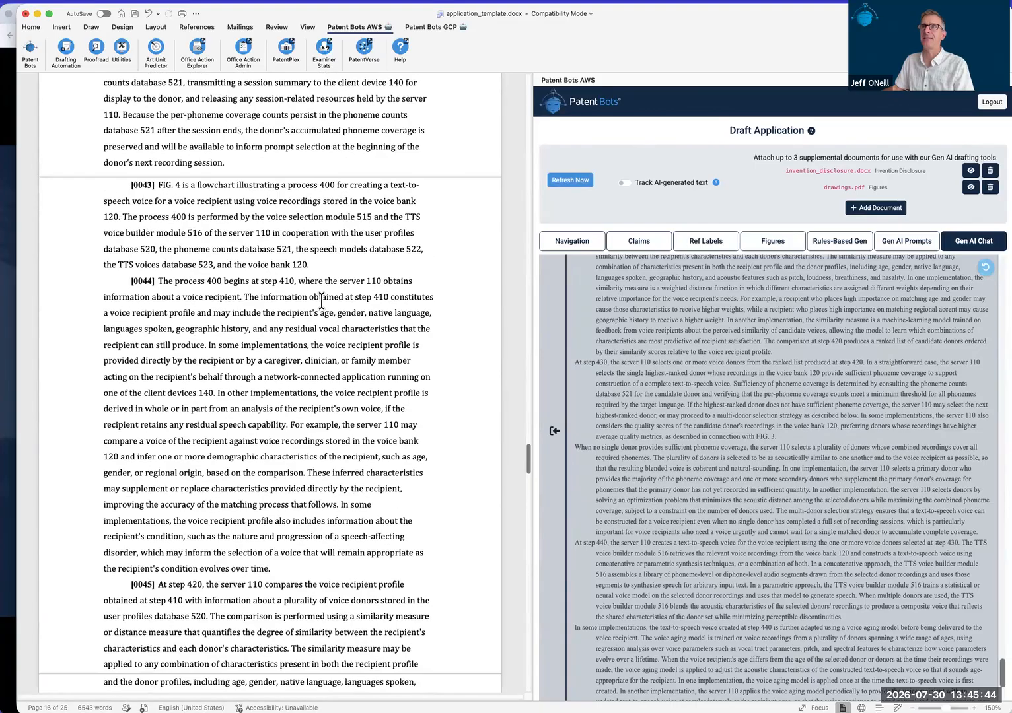
key(super+Tab)
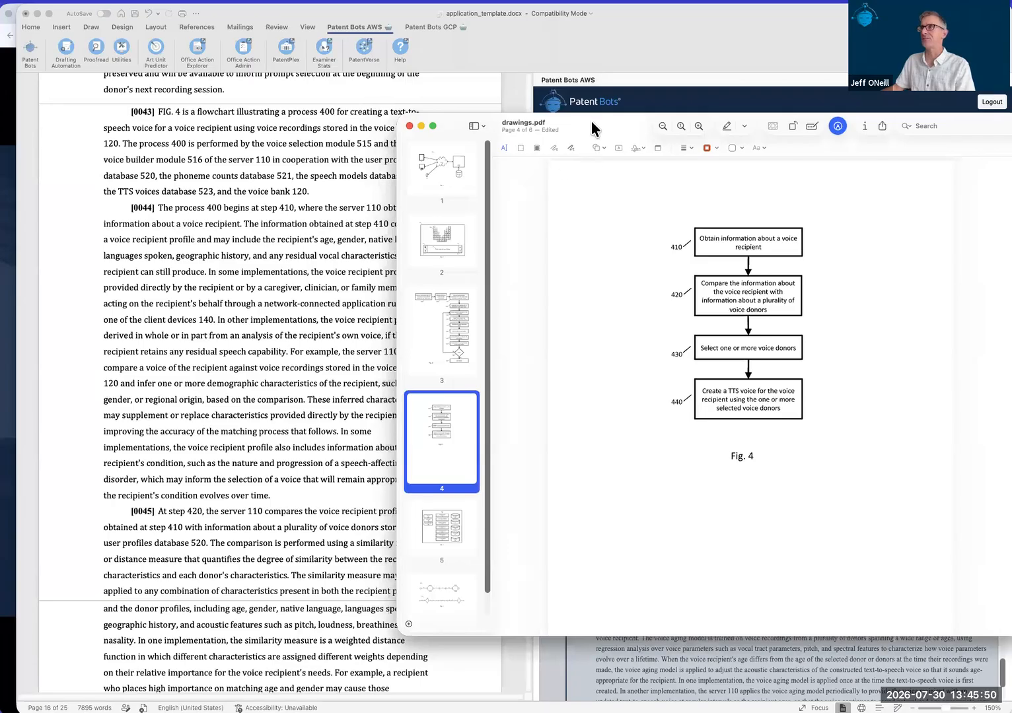
key(super+Tab)
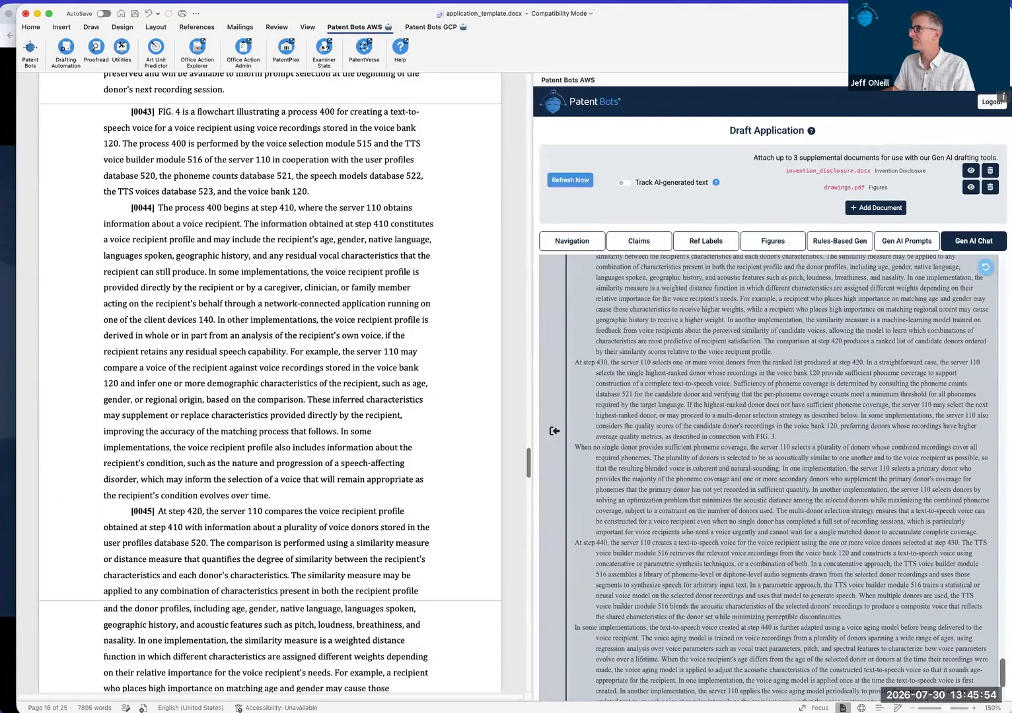
- Display the Fig. 5 server block diagram on page 5 of drawings.pdf, and return to the application document
drag(0, 74, 232, 77)
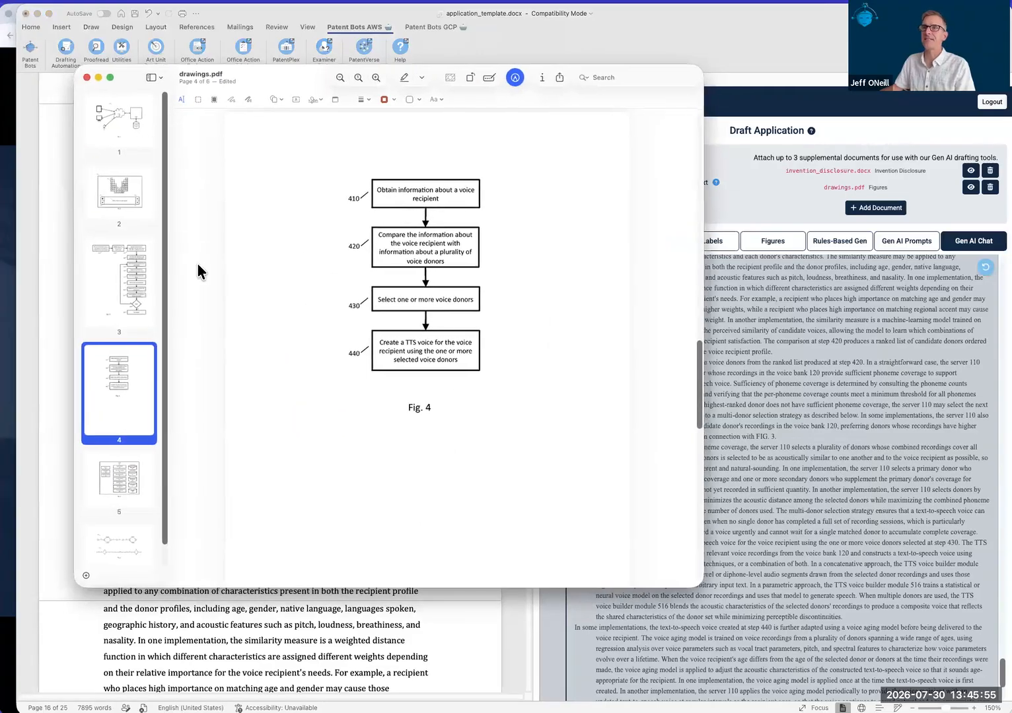
click(128, 480)
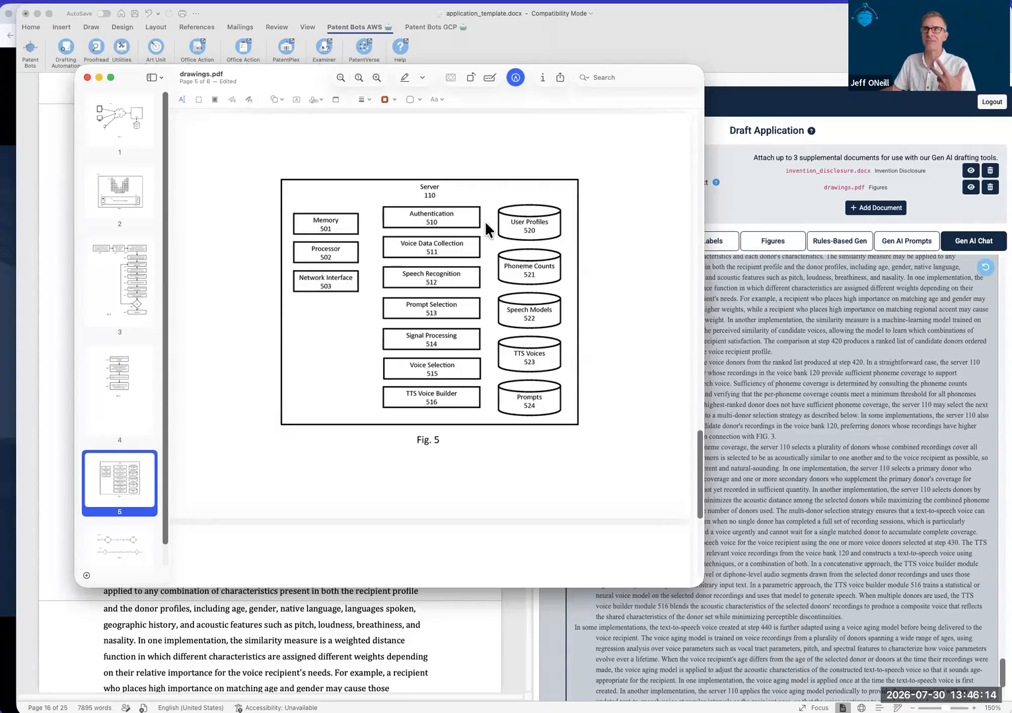
key(super+w)
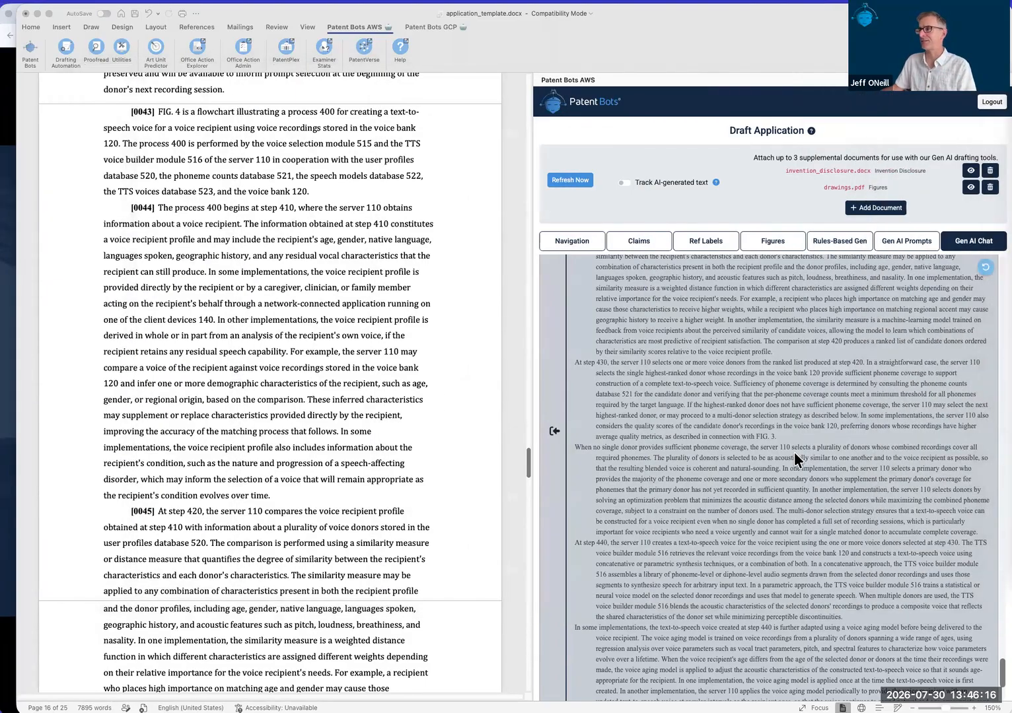
- Request a brief Fig. 5 description from the AI chat, noting that it mostly references things already described
scroll(714, 478, down, 5)
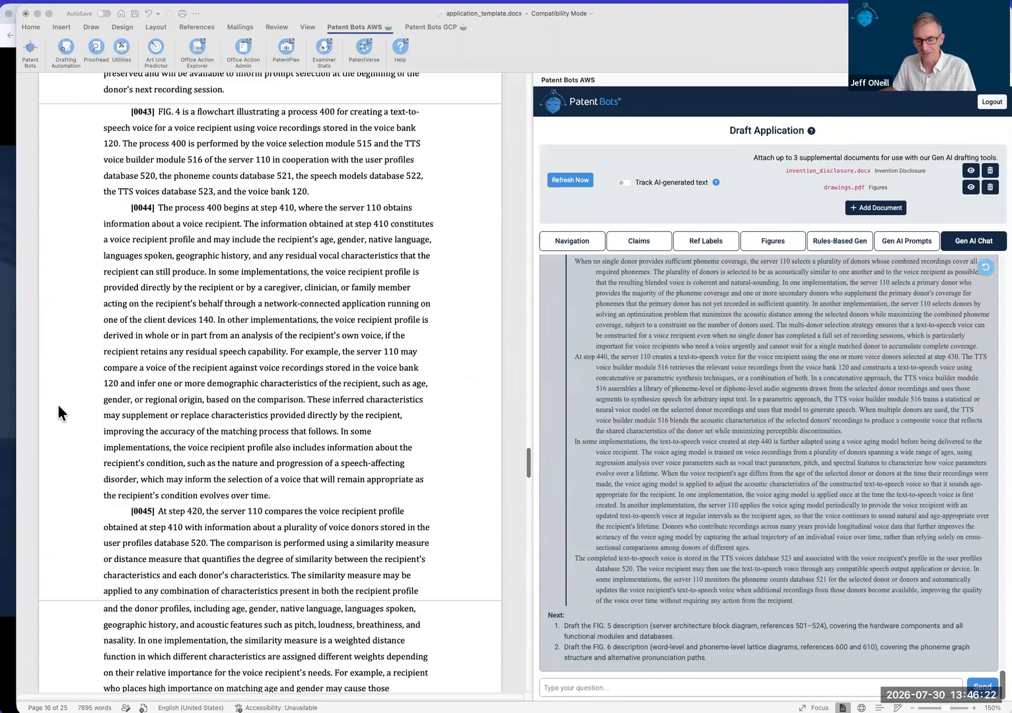
click(720, 688)
key(super+v)
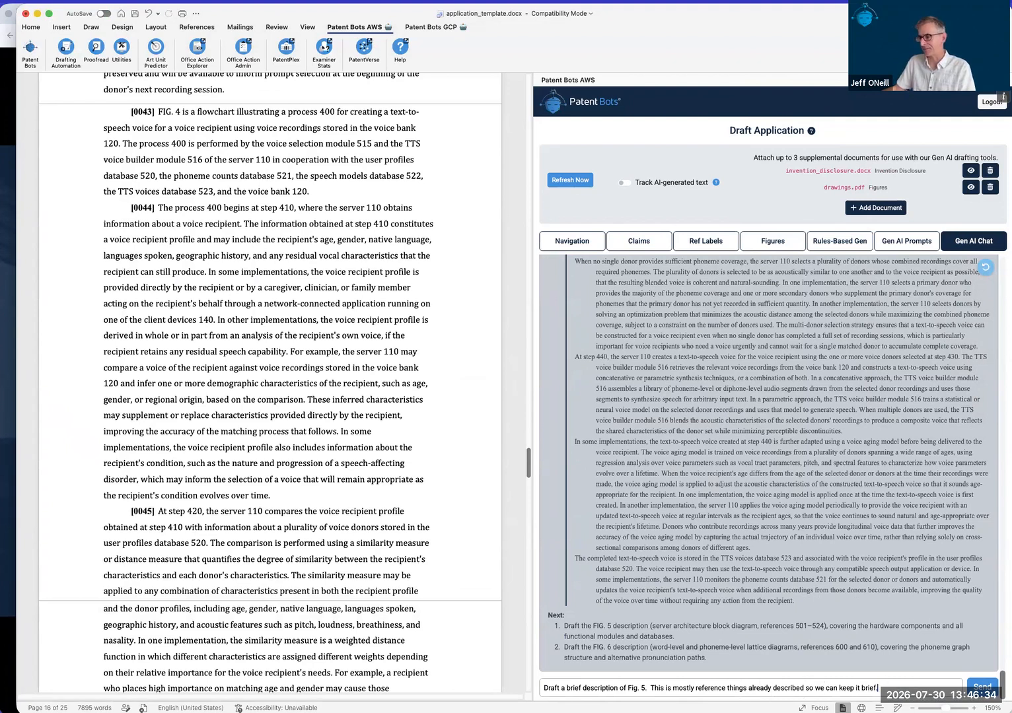
click(982, 687)
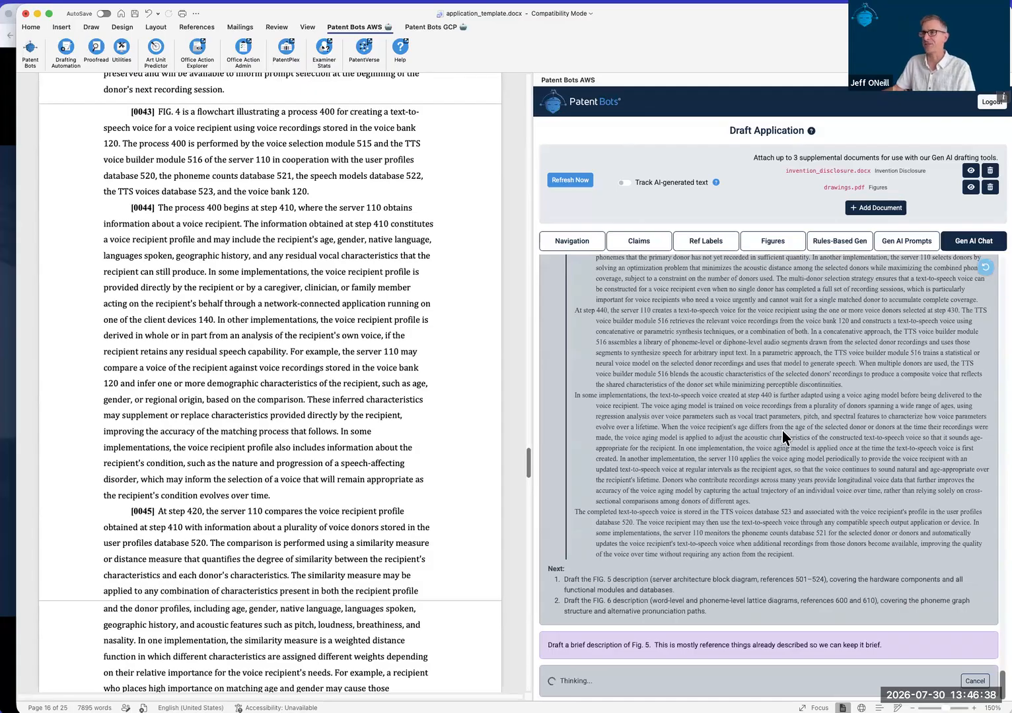
- Look through the inserted Fig. 4 paragraphs up to [0050] and insert the generated FIG. 5 description at the empty paragraph [0051]
scroll(258, 403, down, 10)
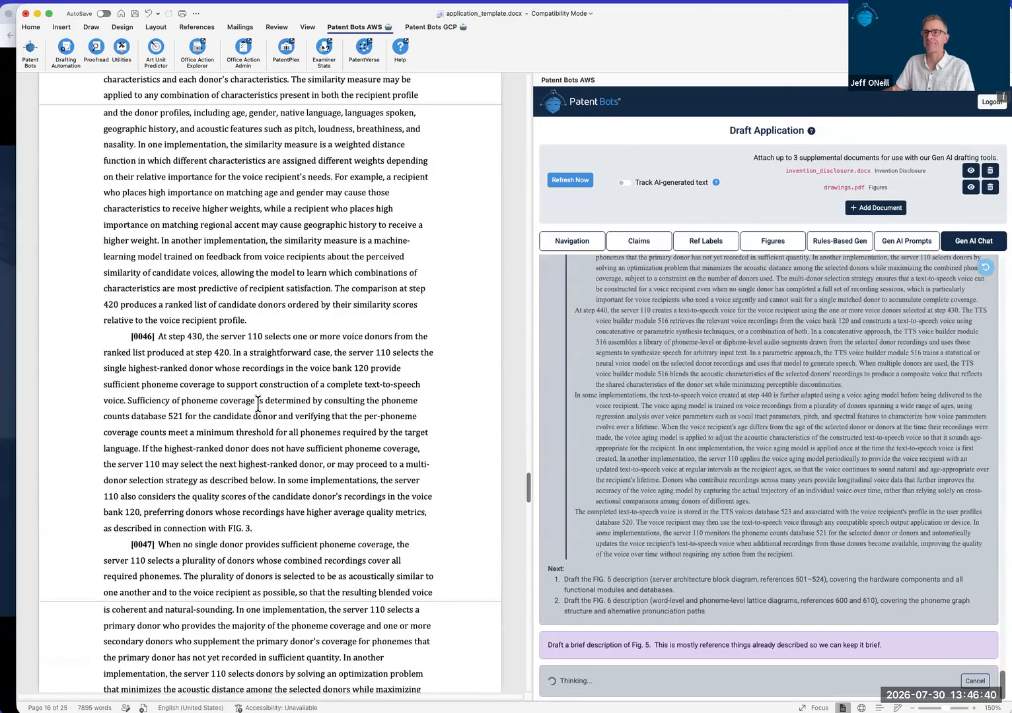
scroll(258, 403, down, 15)
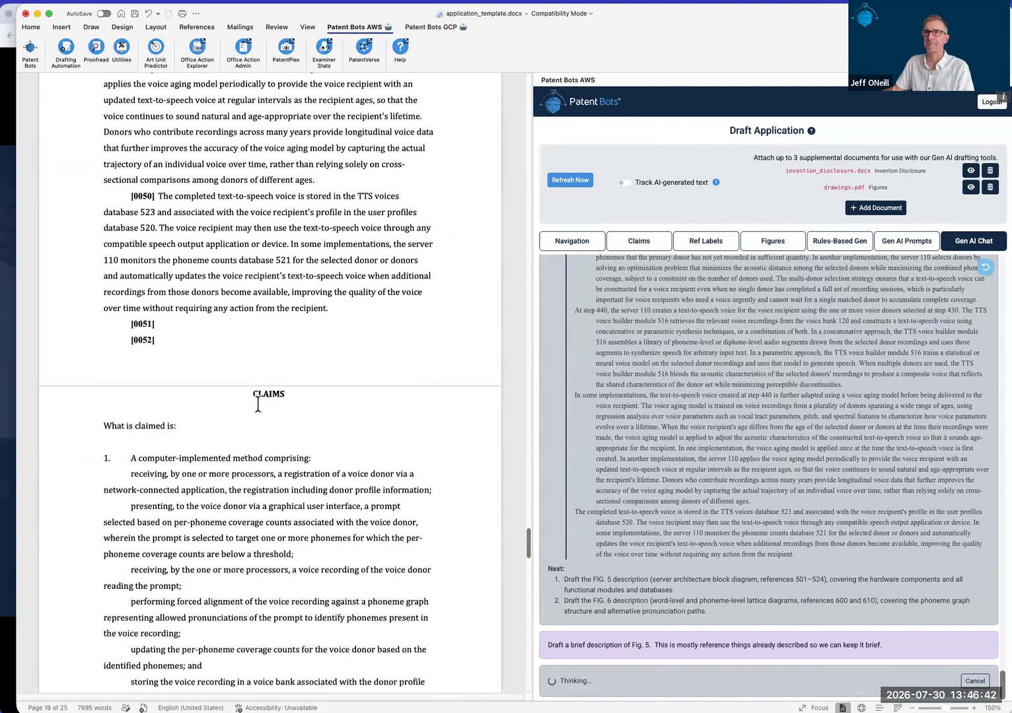
scroll(254, 361, up, 5)
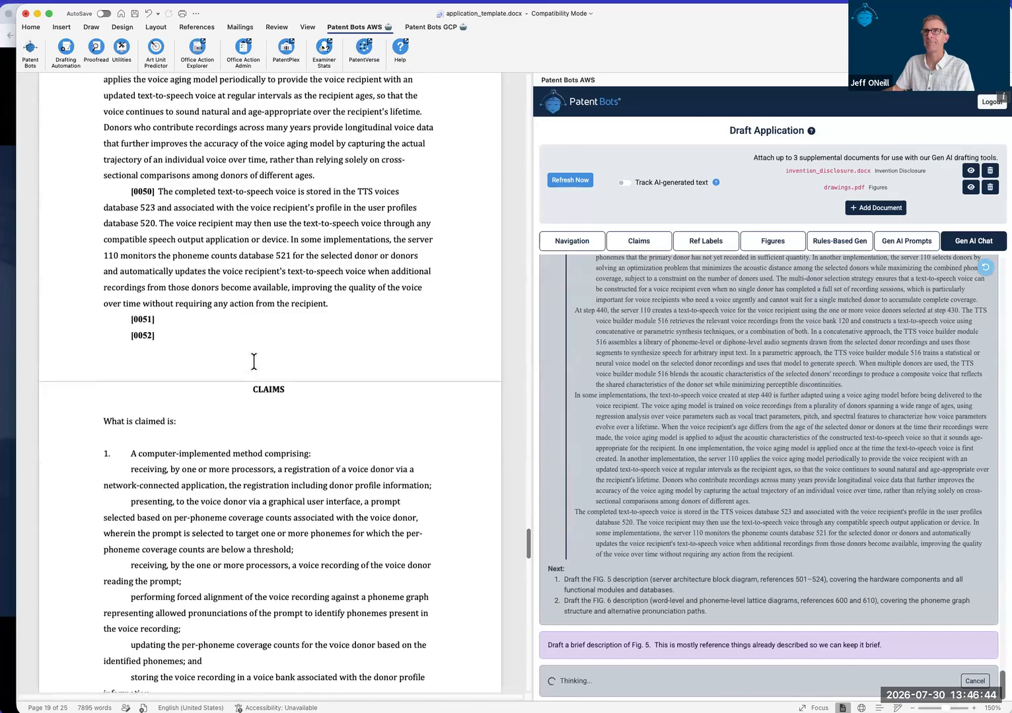
scroll(254, 362, up, 3)
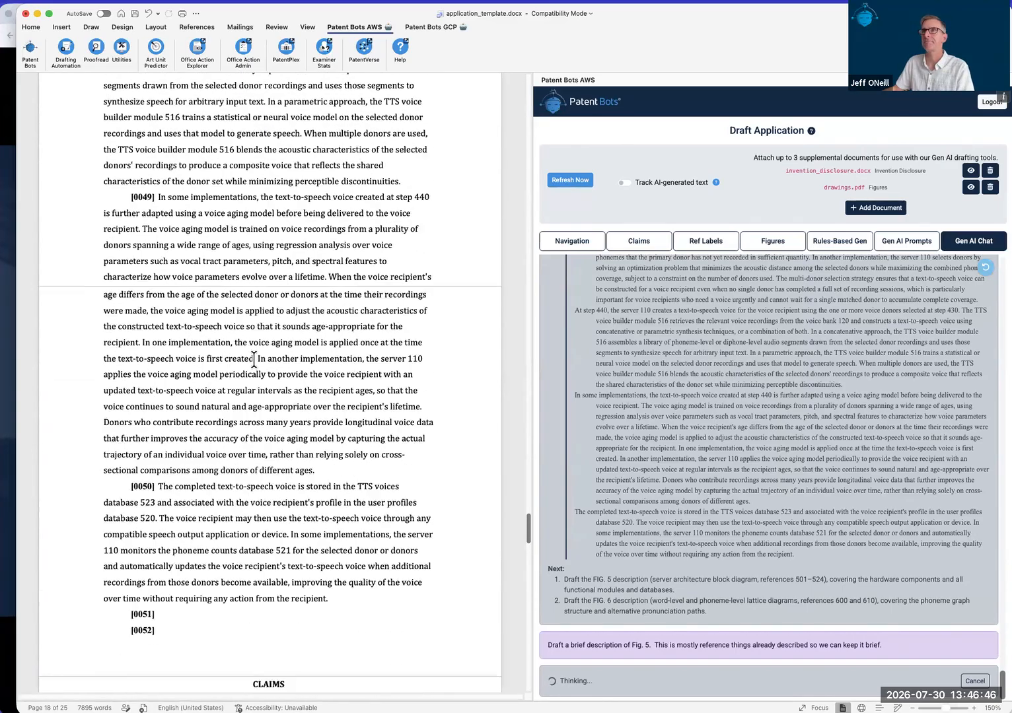
scroll(253, 361, up, 4)
scroll(254, 361, down, 6)
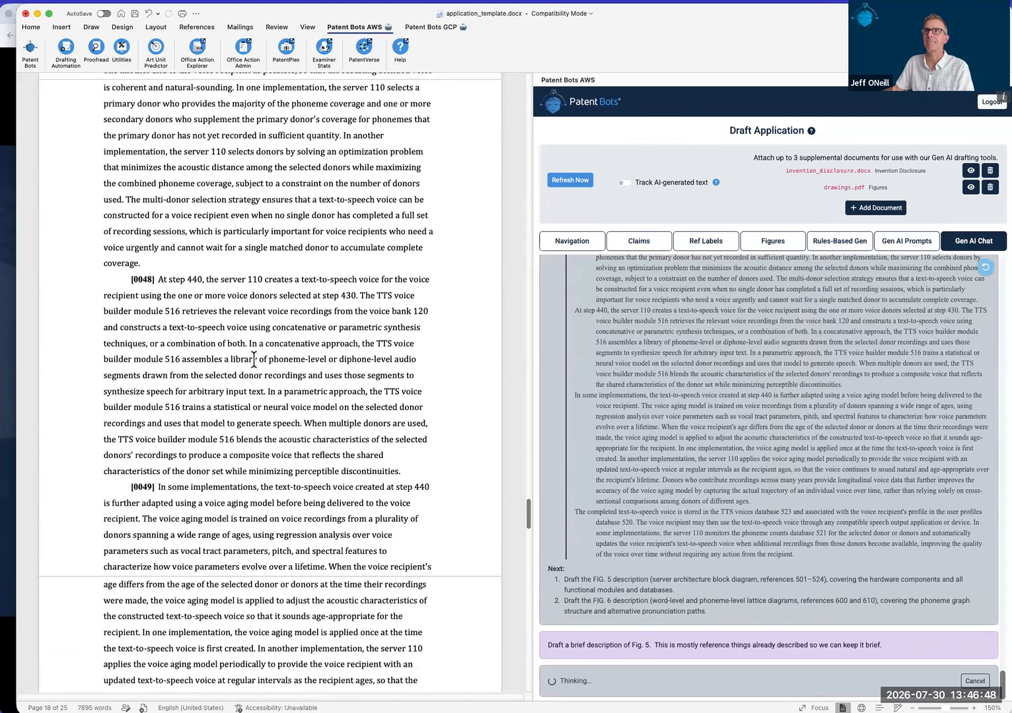
scroll(253, 361, down, 3)
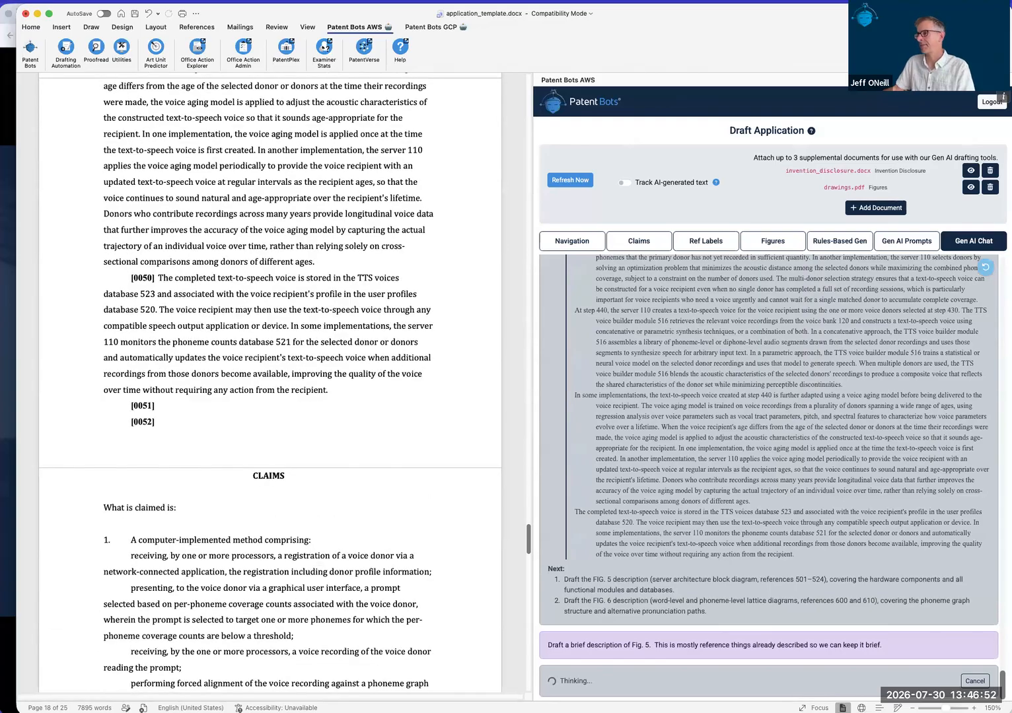
click(211, 404)
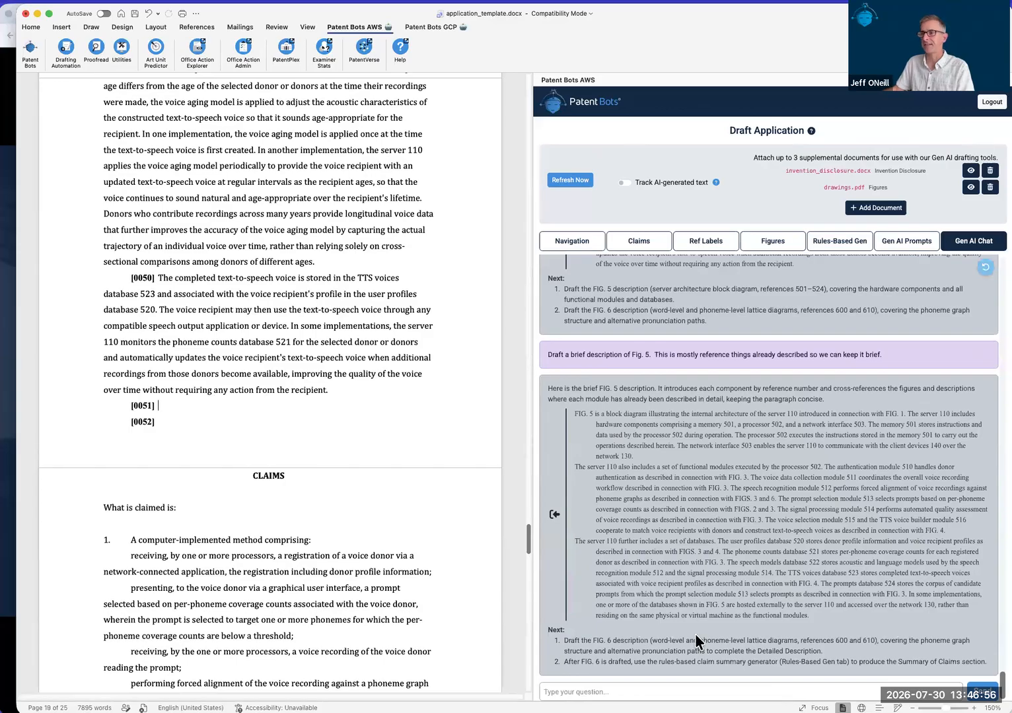
click(554, 518)
- Compare inserted paragraphs [0051] to [0053] with the Fig. 5 block diagram in drawings.pdf, and return to the application document
drag(1011, 127, 687, 120)
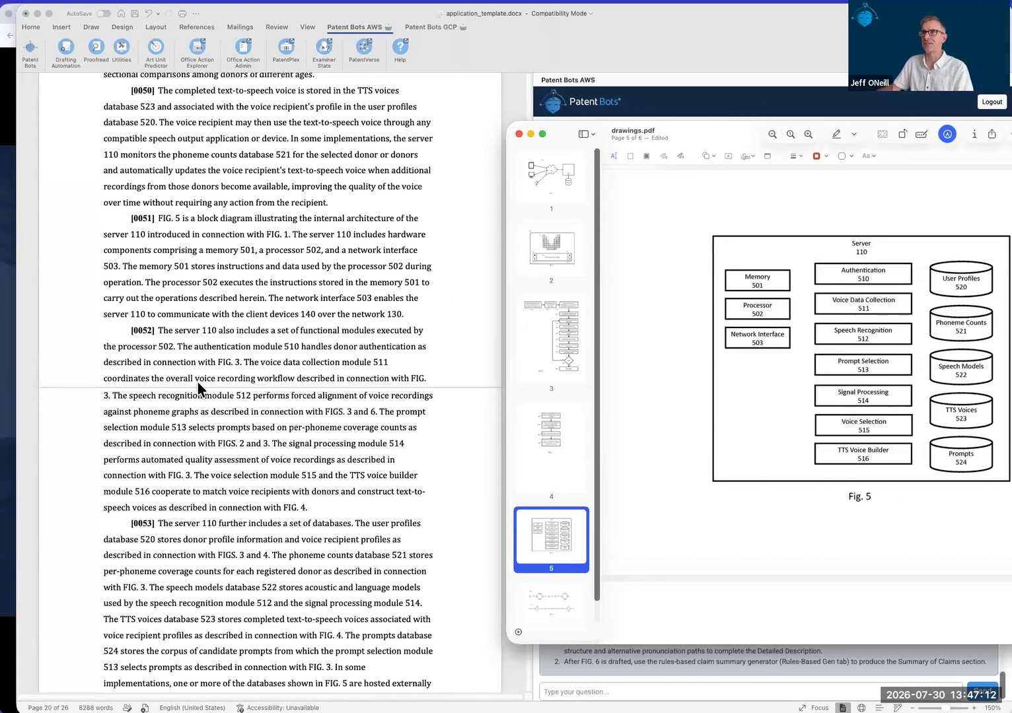
scroll(231, 365, down, 1)
double_click(704, 138)
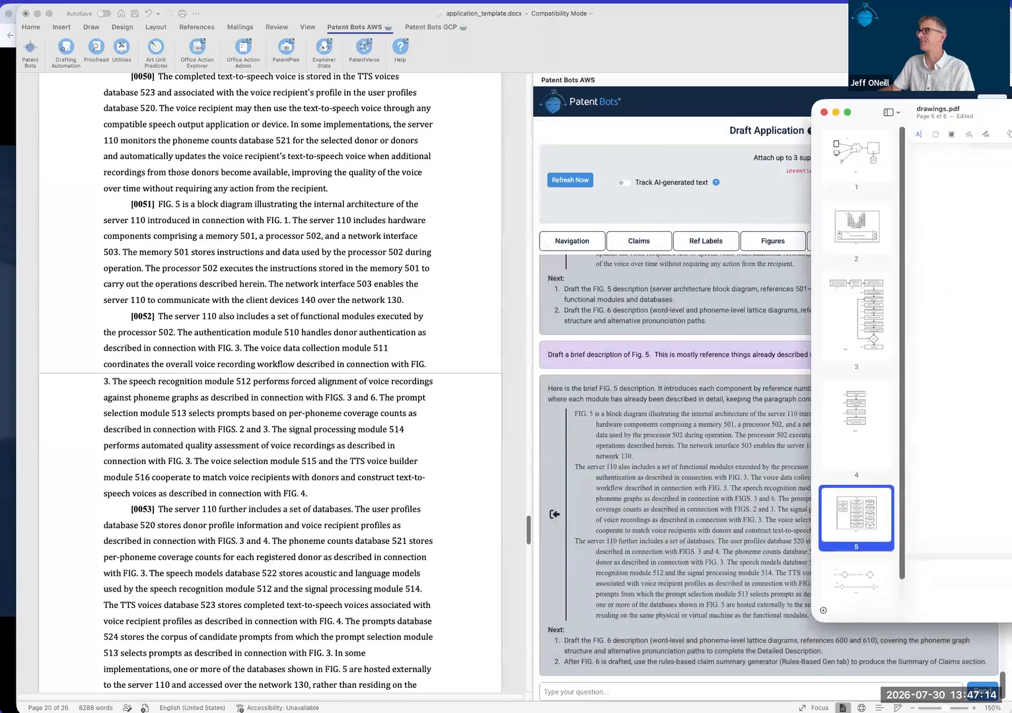
click(603, 543)
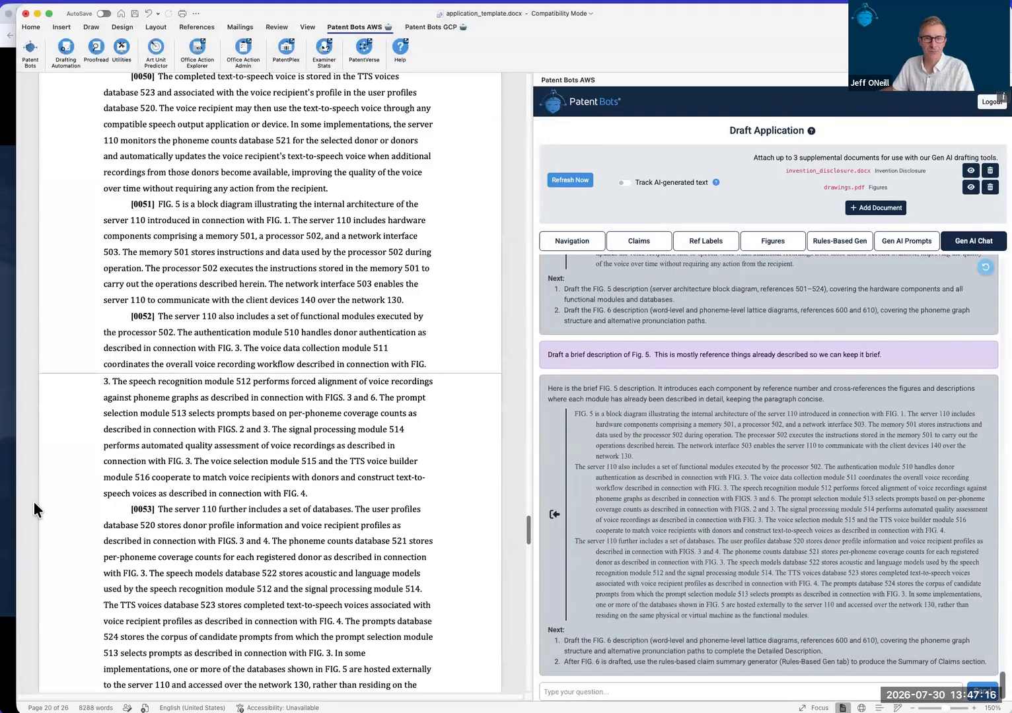
click(8, 512)
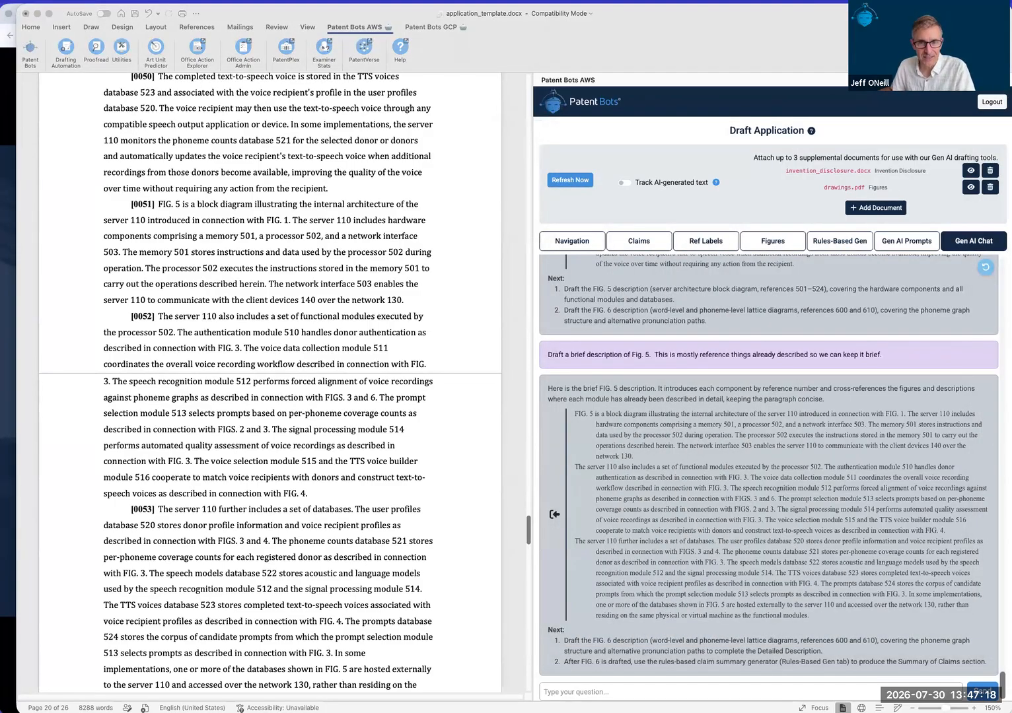
- Request a complete Fig. 6 description from the AI chat, supporting dependent claims and the invention disclosure's alternative implementations
scroll(661, 528, down, 1)
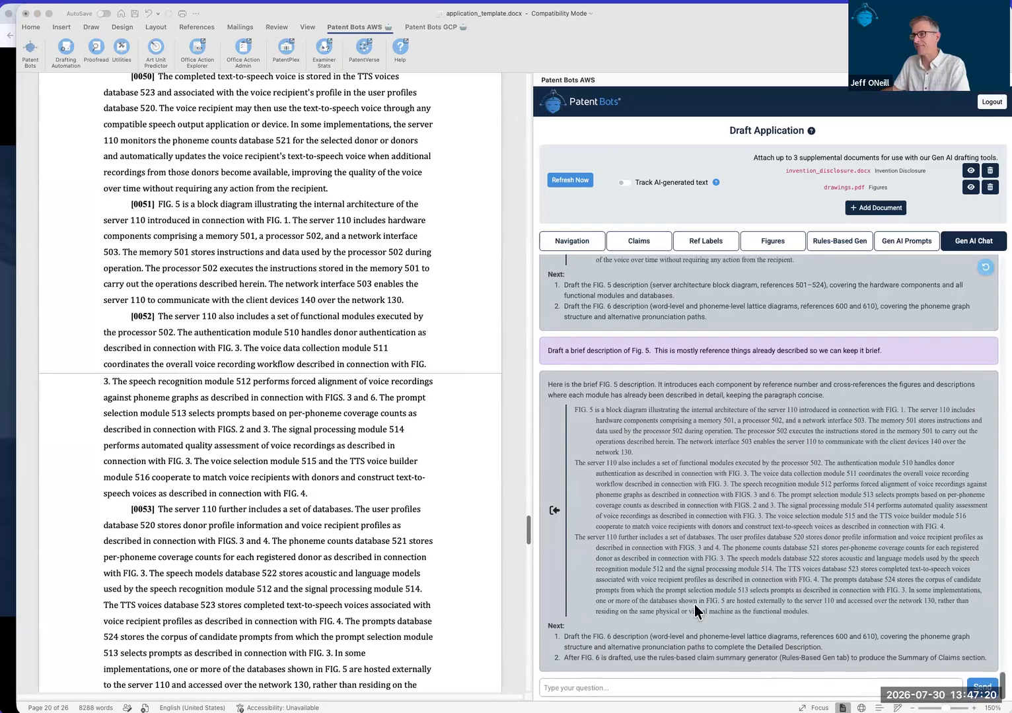
click(545, 688)
text(Draft a complete description of Fig. 6.  Make sure to provide needed support for dependent claims and alternative implementations in the invention disclosure.)
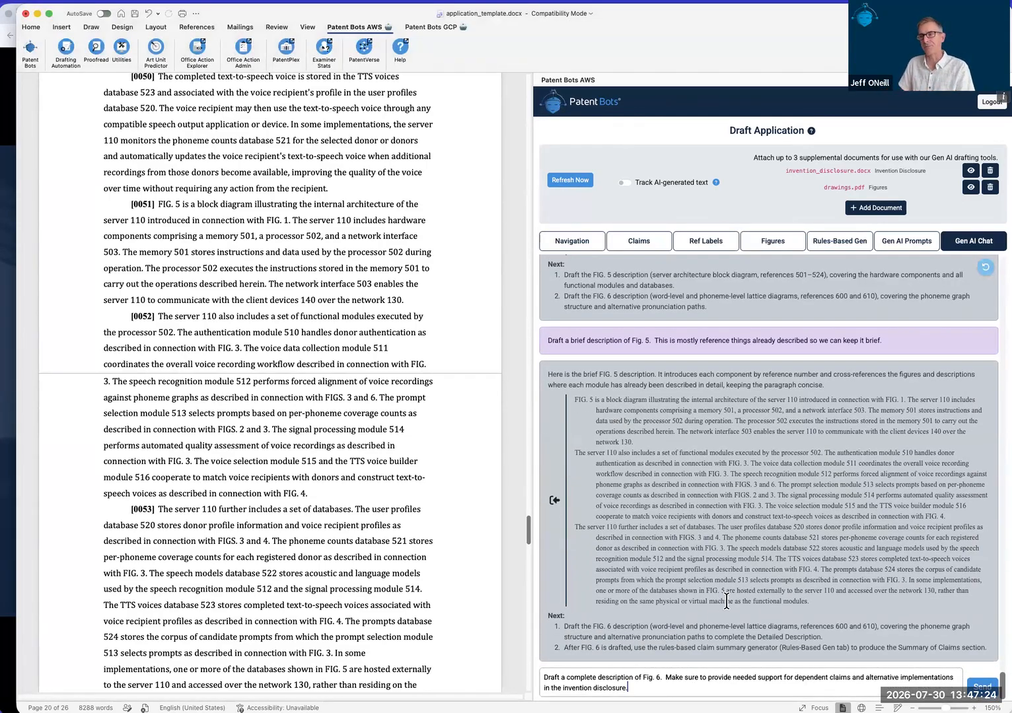
key(Return)
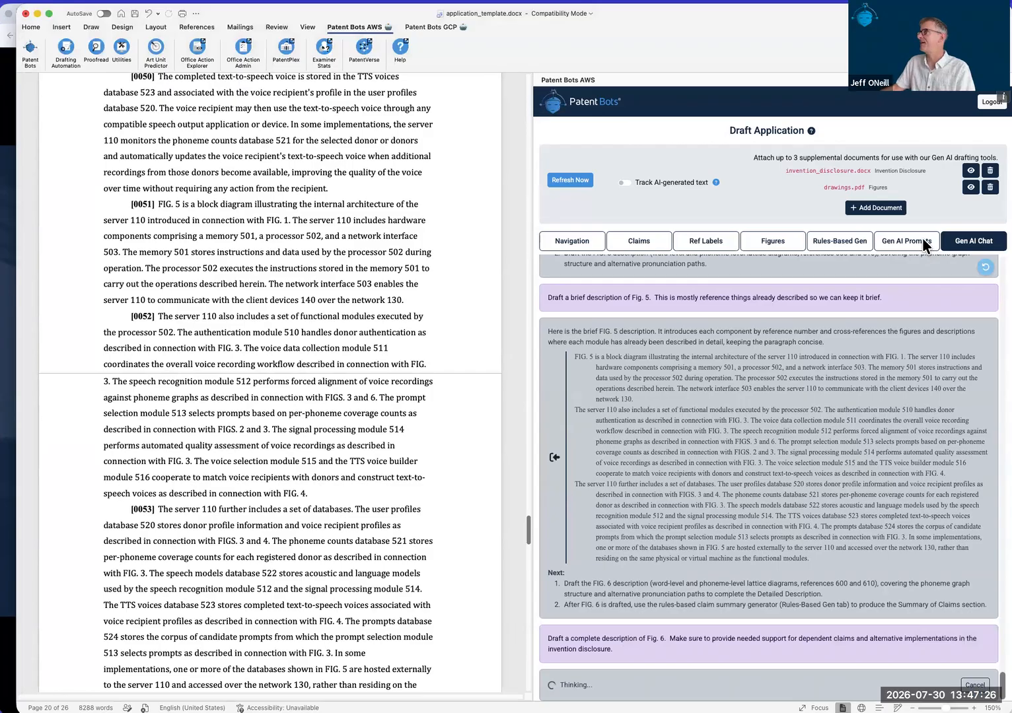
- Display the Fig. 6 lattice diagrams 600 and 610 on page 6 of drawings.pdf, and return to the application document
drag(1011, 17, 384, 16)
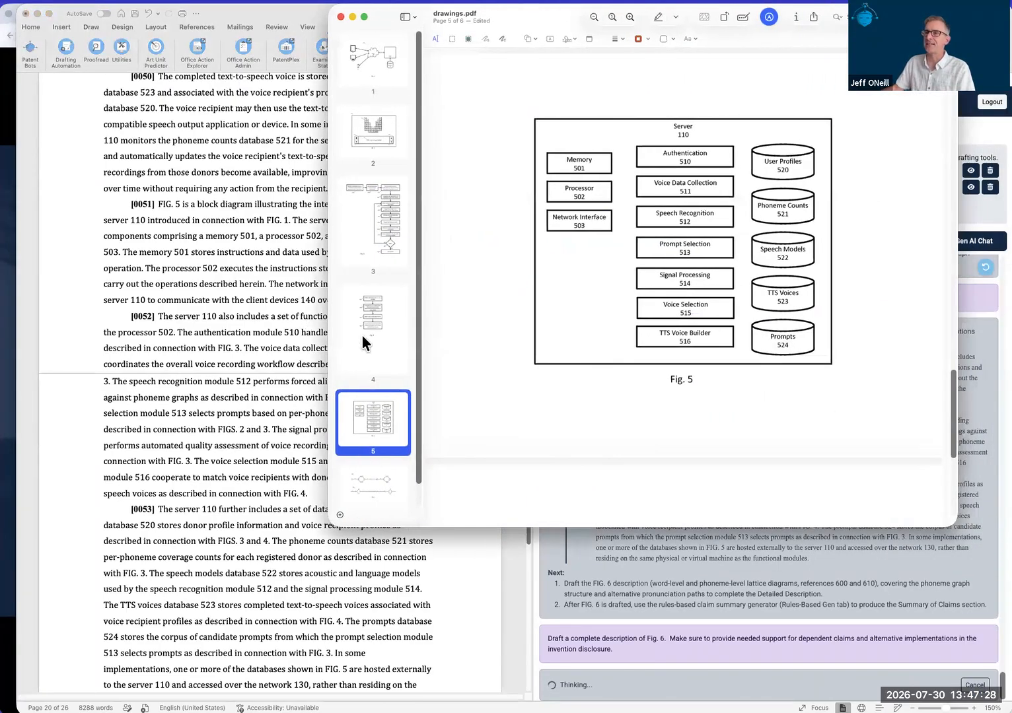
scroll(369, 396, down, 2)
click(375, 471)
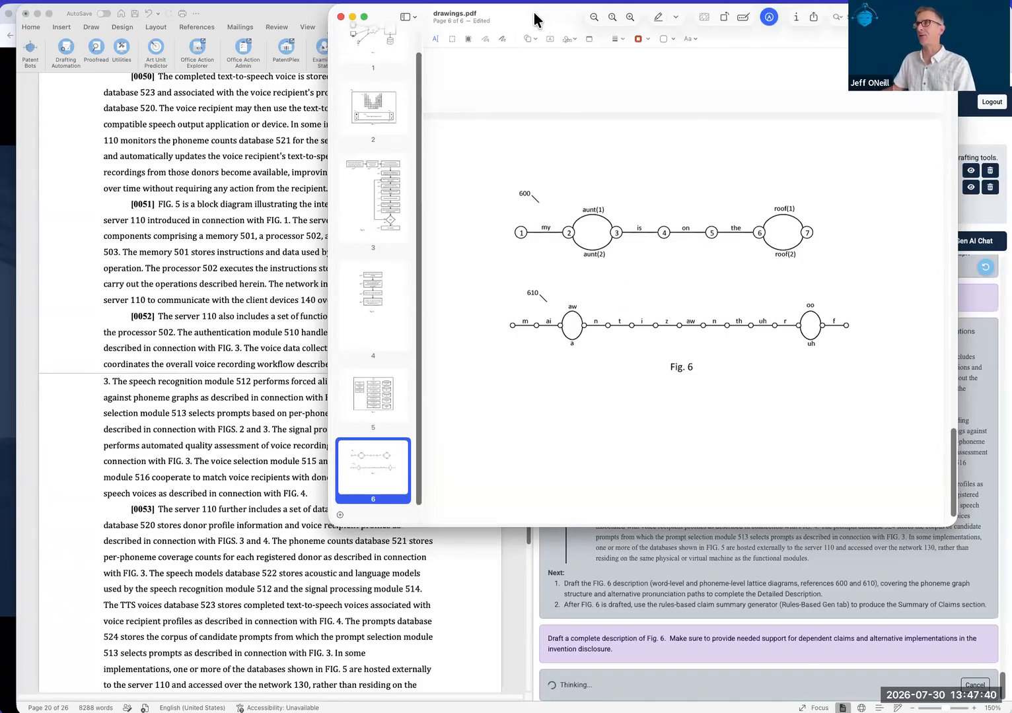
drag(565, 37, 1011, 62)
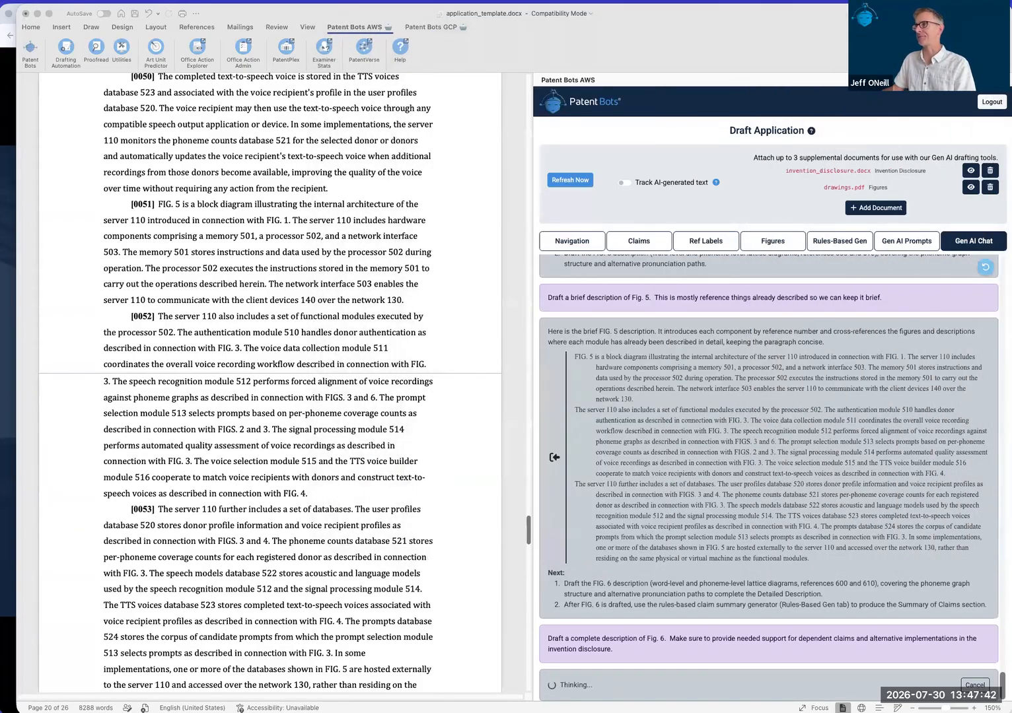
- Insert the generated FIG. 6 description from the AI chat at the empty paragraph [0054]
scroll(301, 413, down, 6)
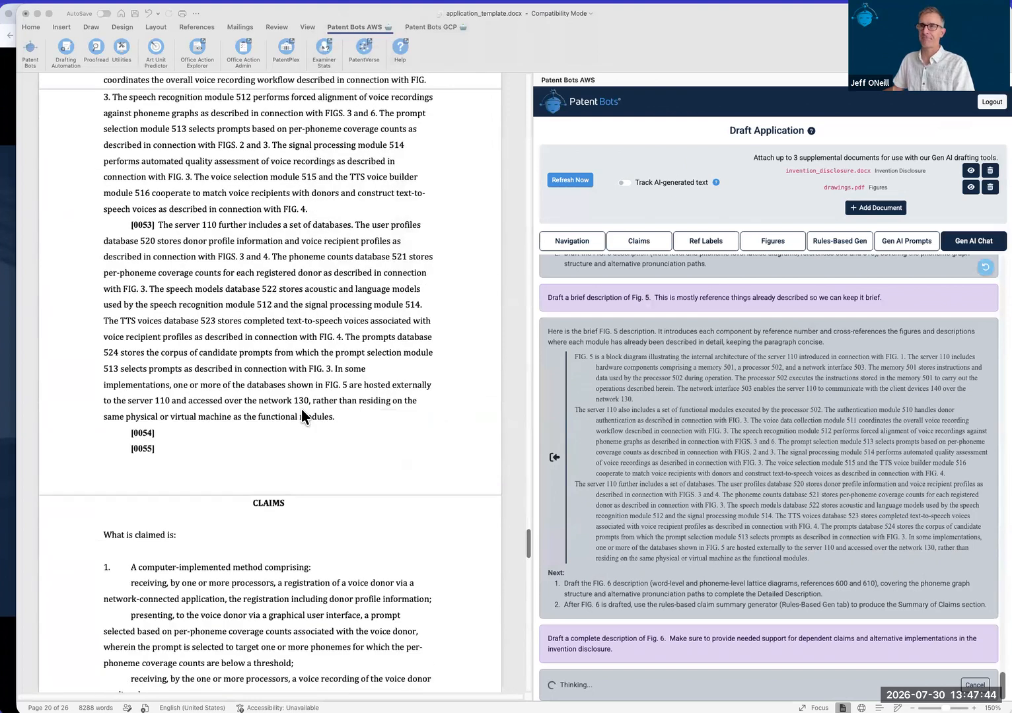
scroll(301, 409, down, 2)
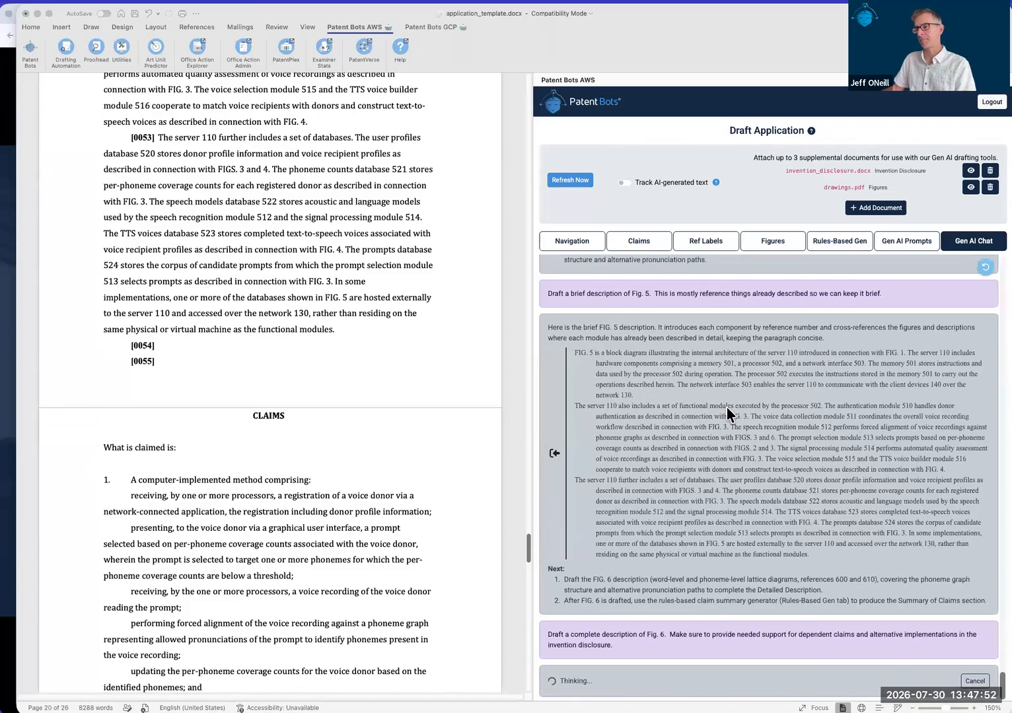
scroll(206, 511, down, 3)
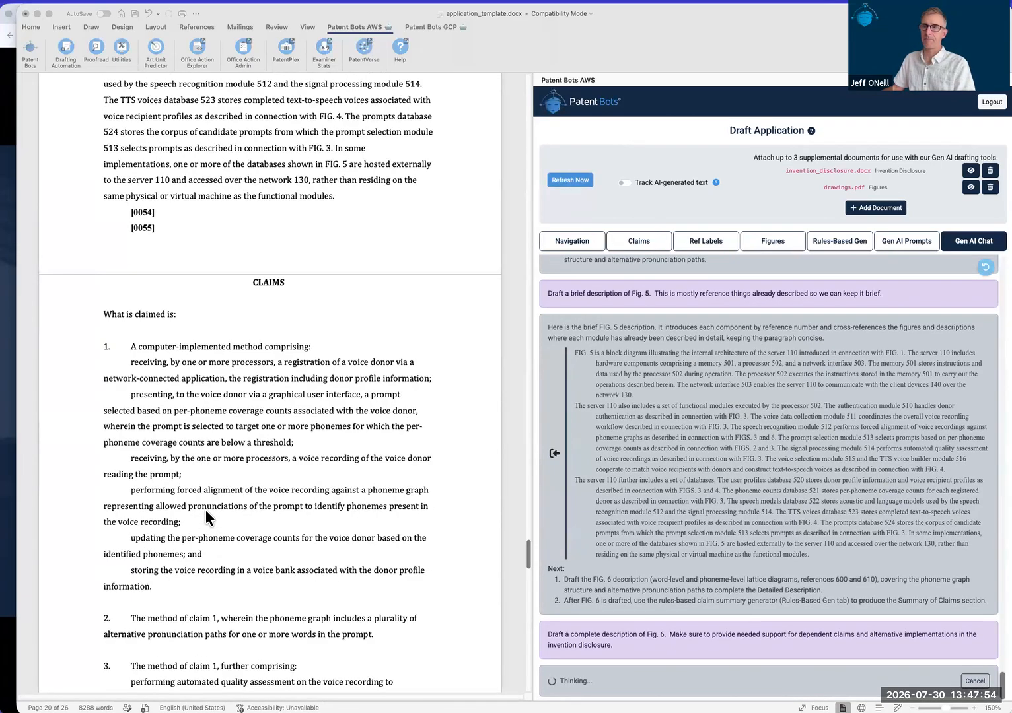
scroll(206, 510, up, 3)
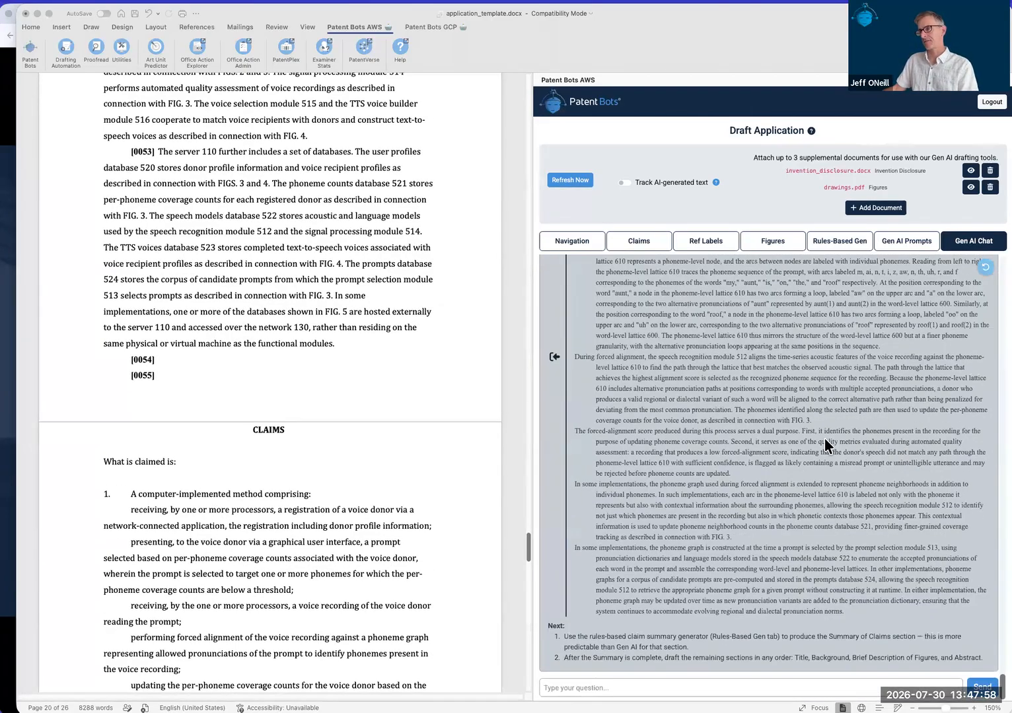
scroll(826, 446, up, 10)
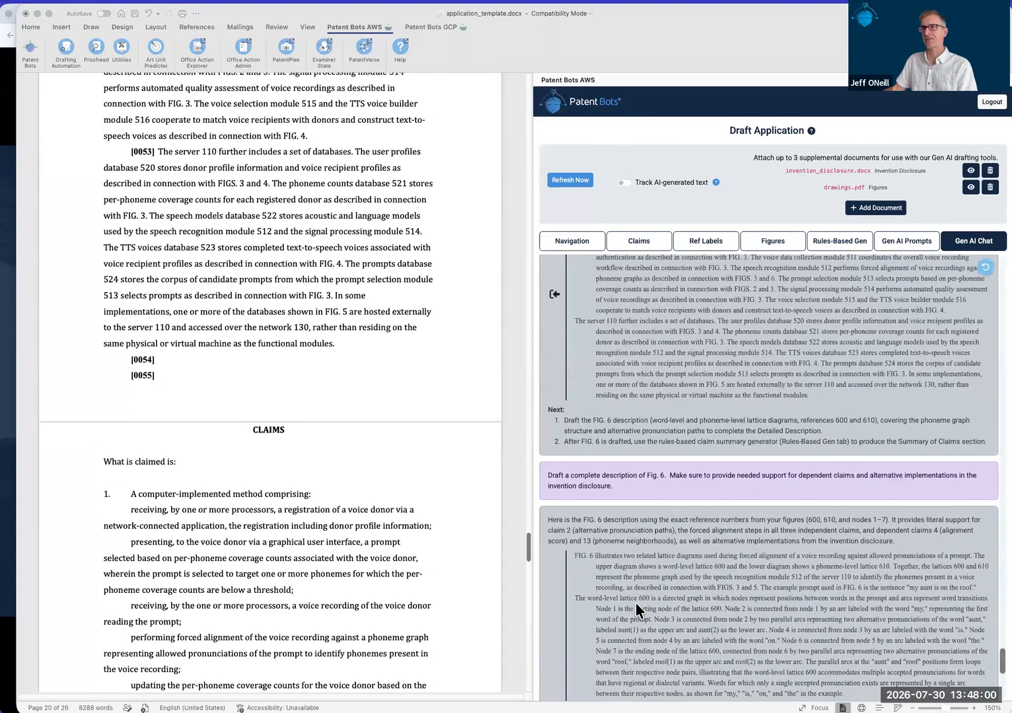
scroll(639, 605, up, 2)
click(202, 358)
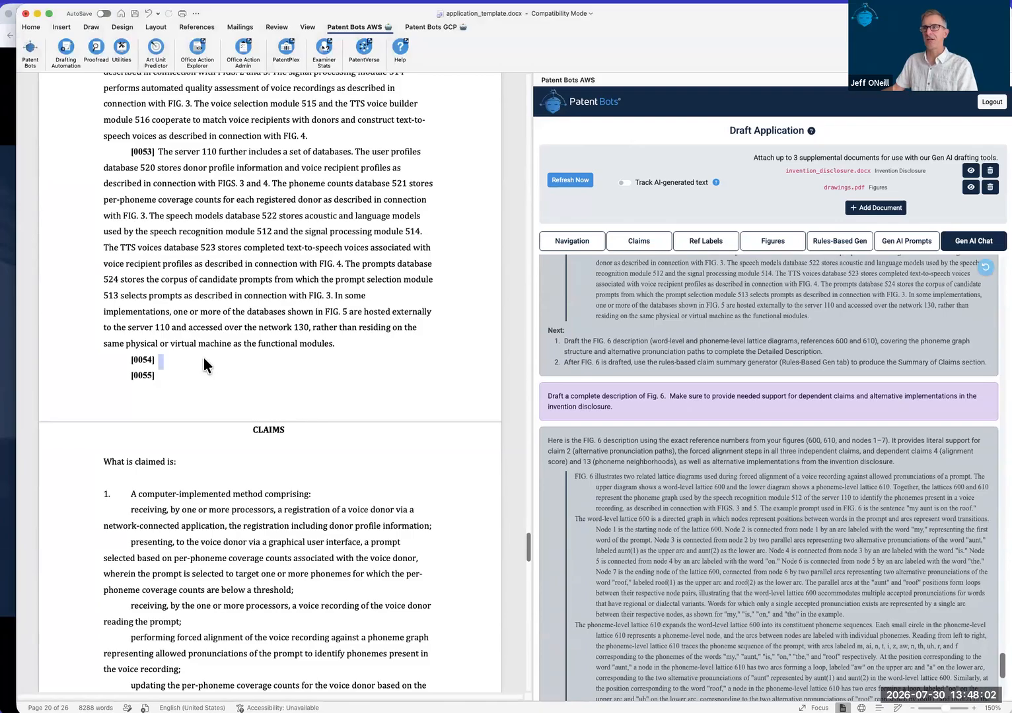
scroll(737, 594, down, 5)
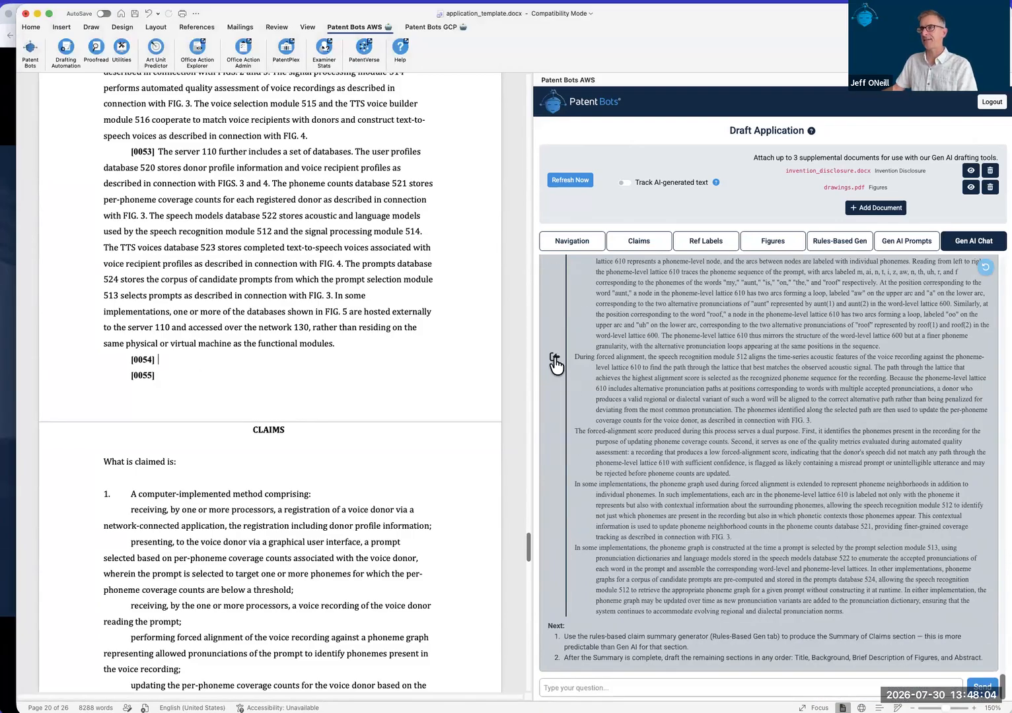
click(554, 357)
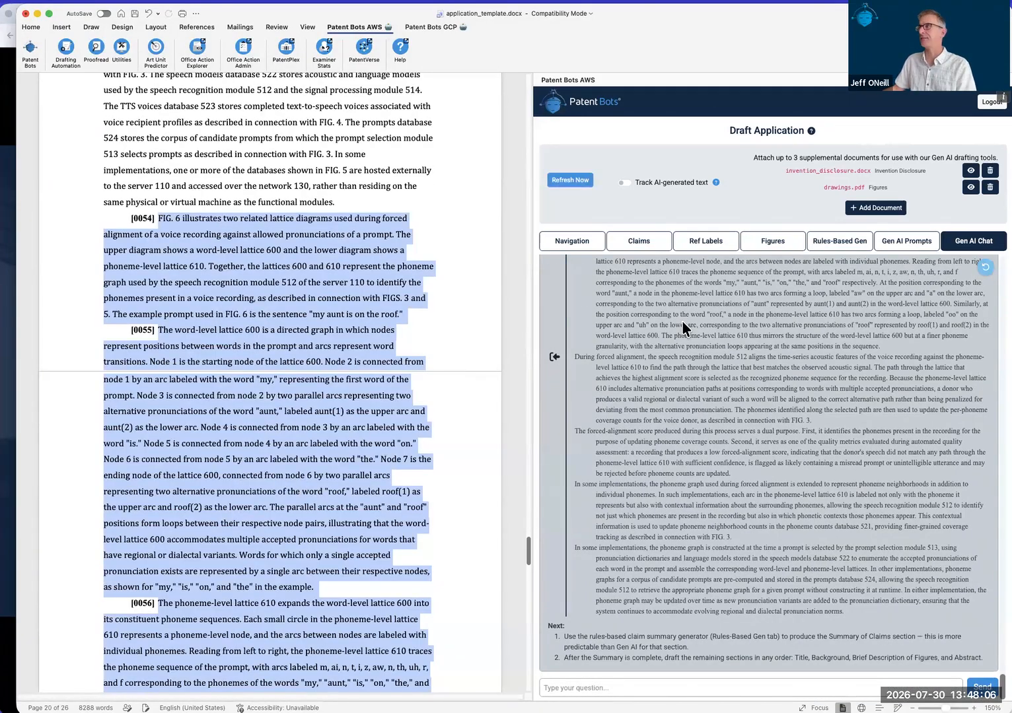
- Compare the inserted FIG. 6 paragraphs with the lattice diagrams in drawings.pdf, and look through them up to [0060] in the application document
drag(1010, 66, 691, 75)
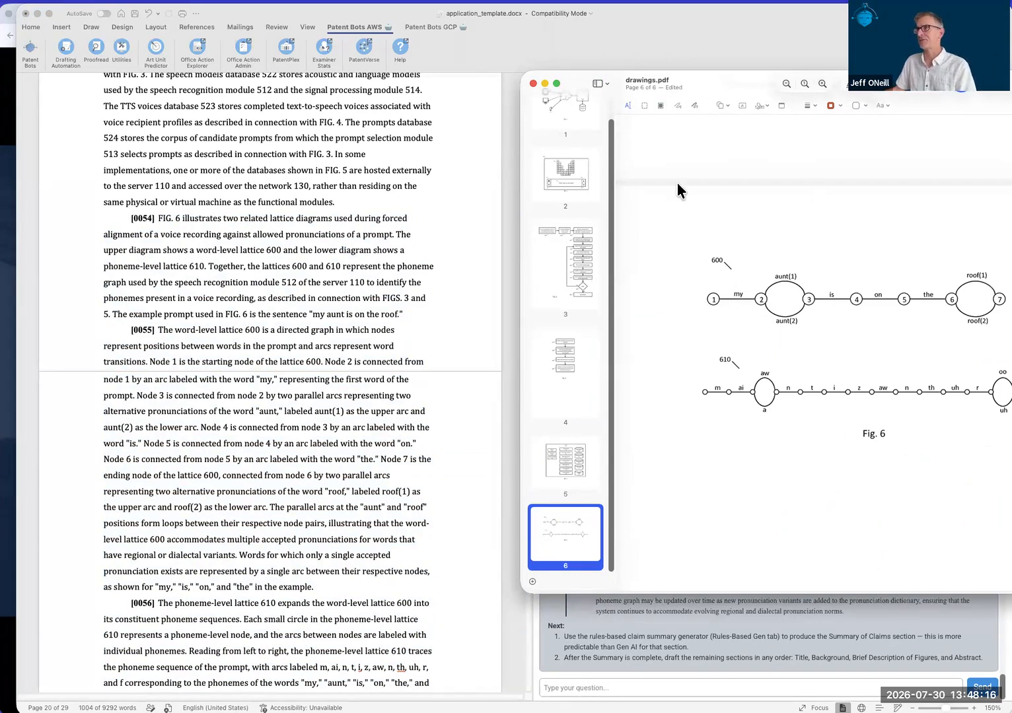
drag(729, 79, 1011, 82)
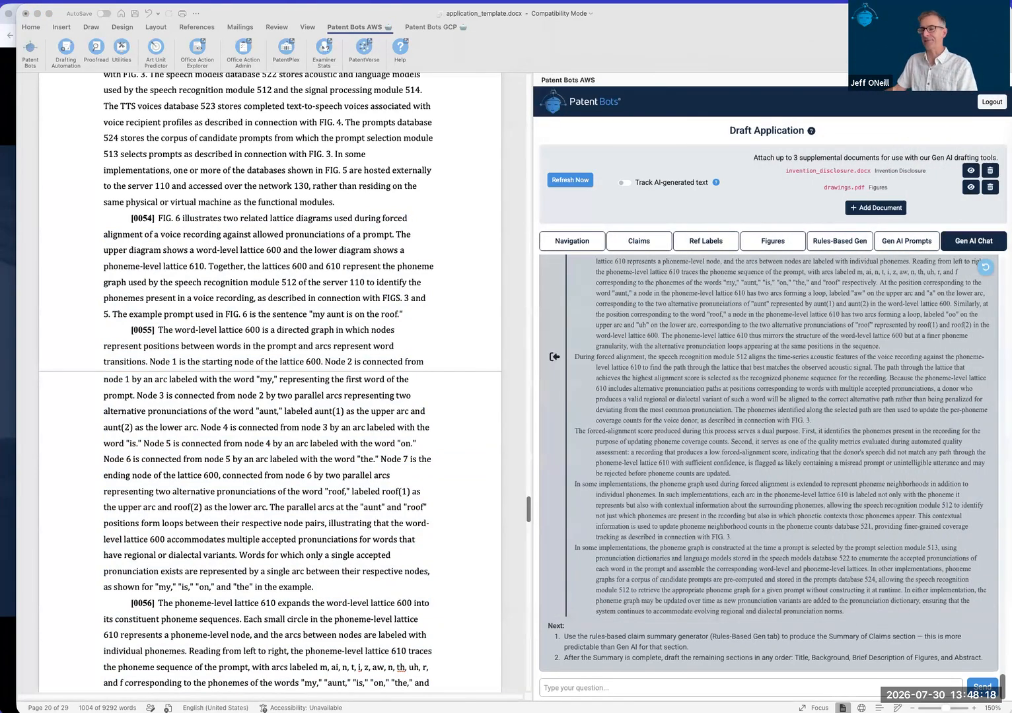
click(350, 320)
click(337, 327)
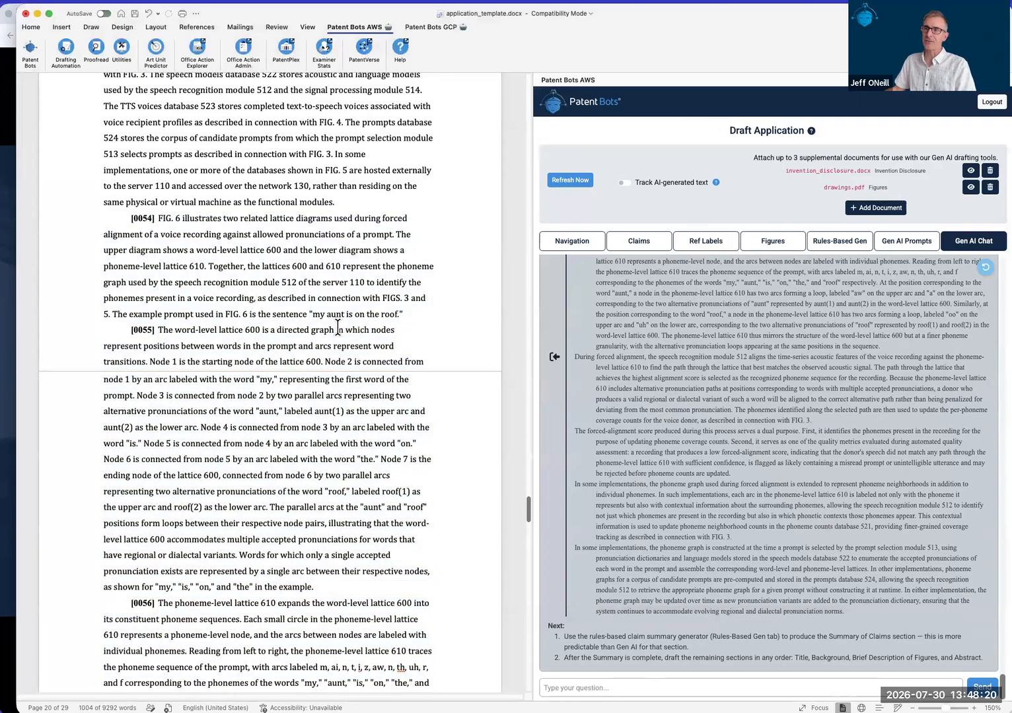
scroll(337, 327, down, 5)
scroll(337, 327, down, 10)
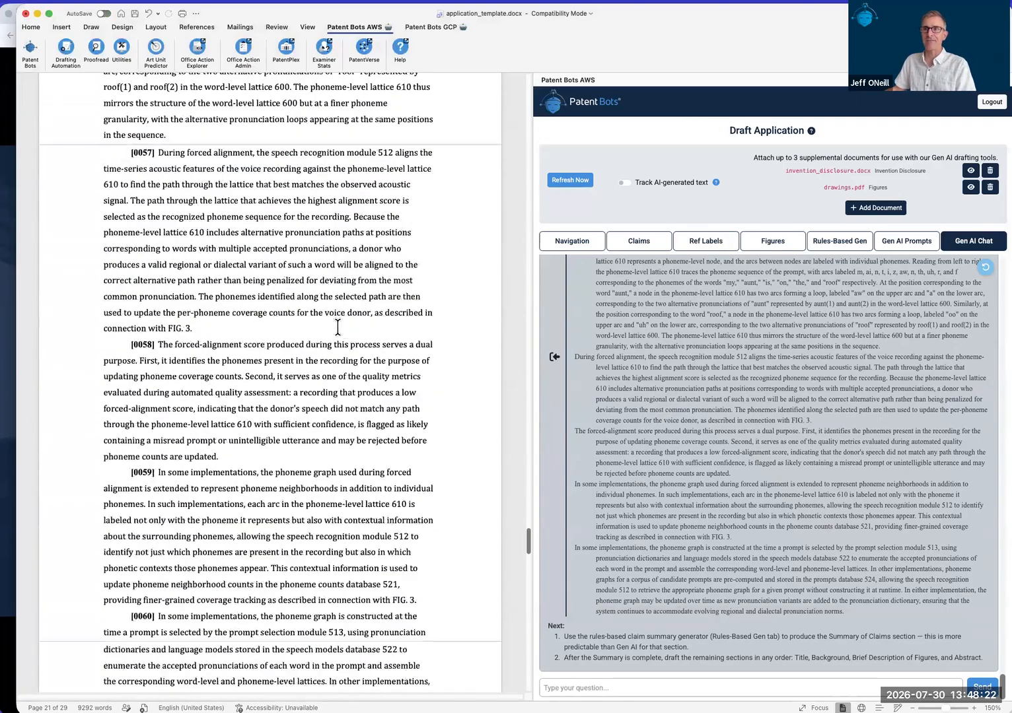
scroll(337, 327, down, 4)
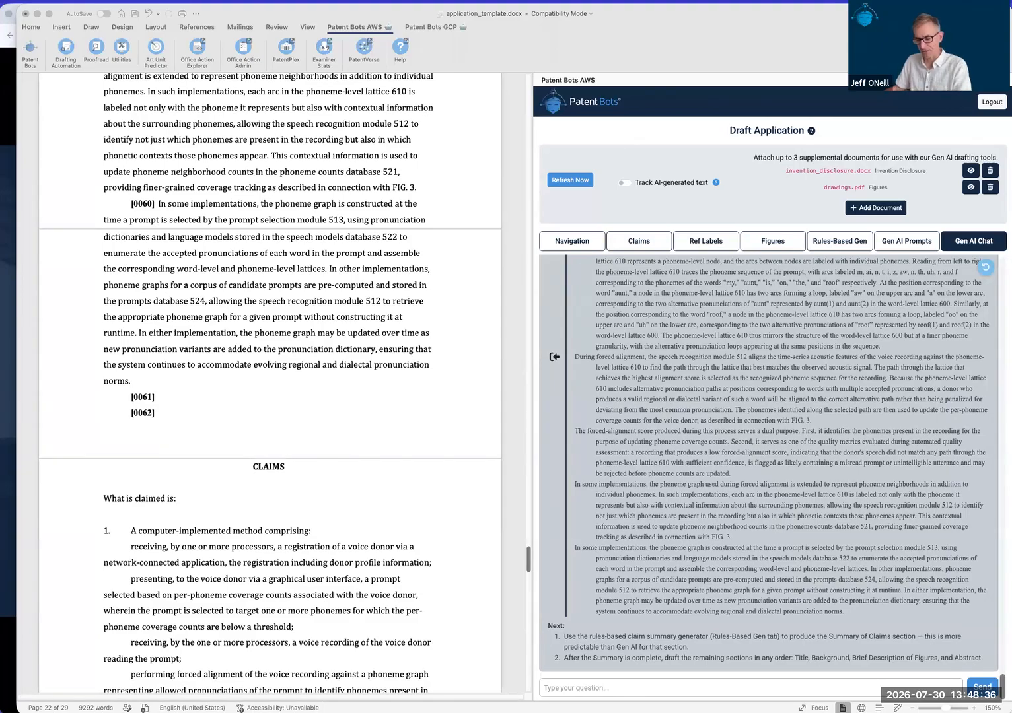
- Ask the AI chat where to put additional description of phonemes in context
click(669, 516)
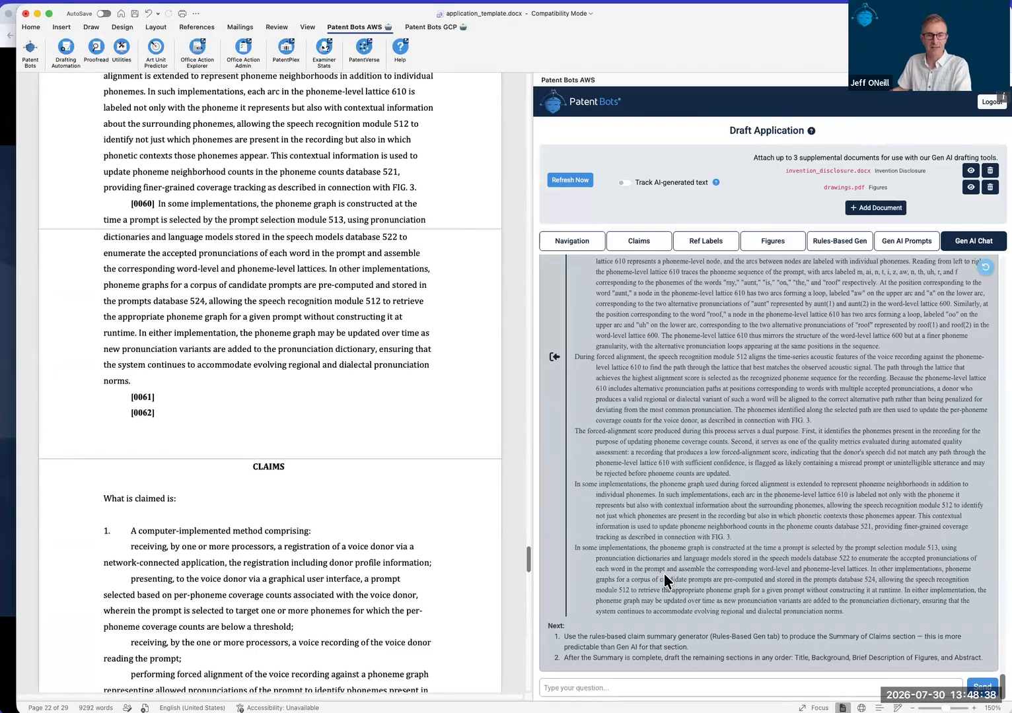
click(641, 687)
text(I want additional description of phonemes in context.  Where should I put that?)
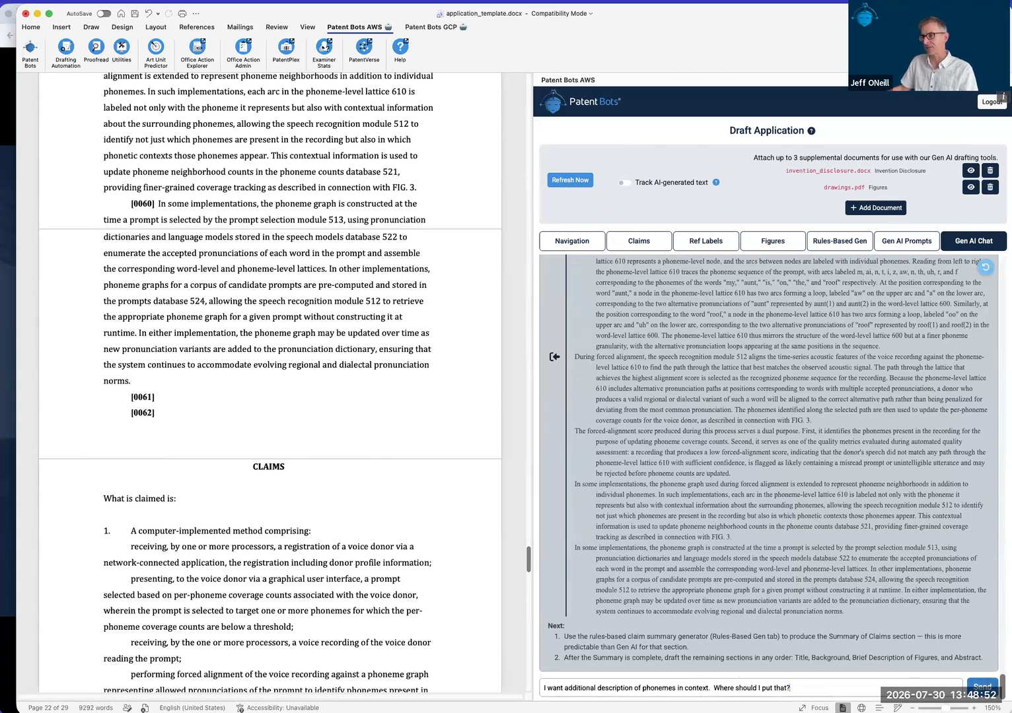
click(984, 689)
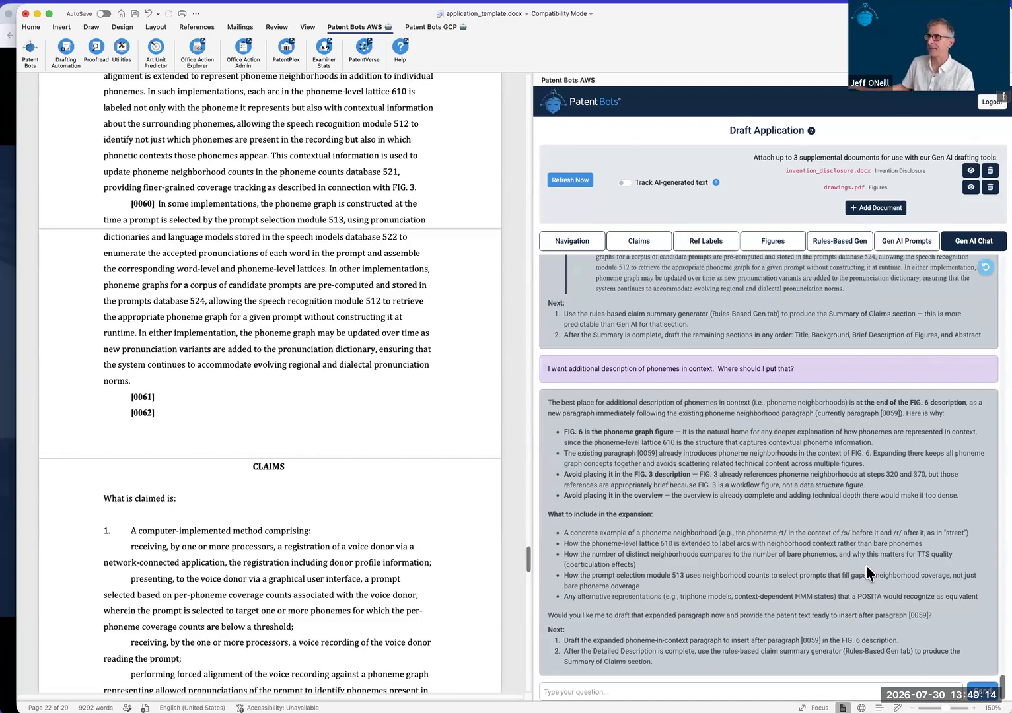
- Examine the chat's recommended placement for the phonemes-in-context text and its list of what to include in the expansion
scroll(763, 463, down, 1)
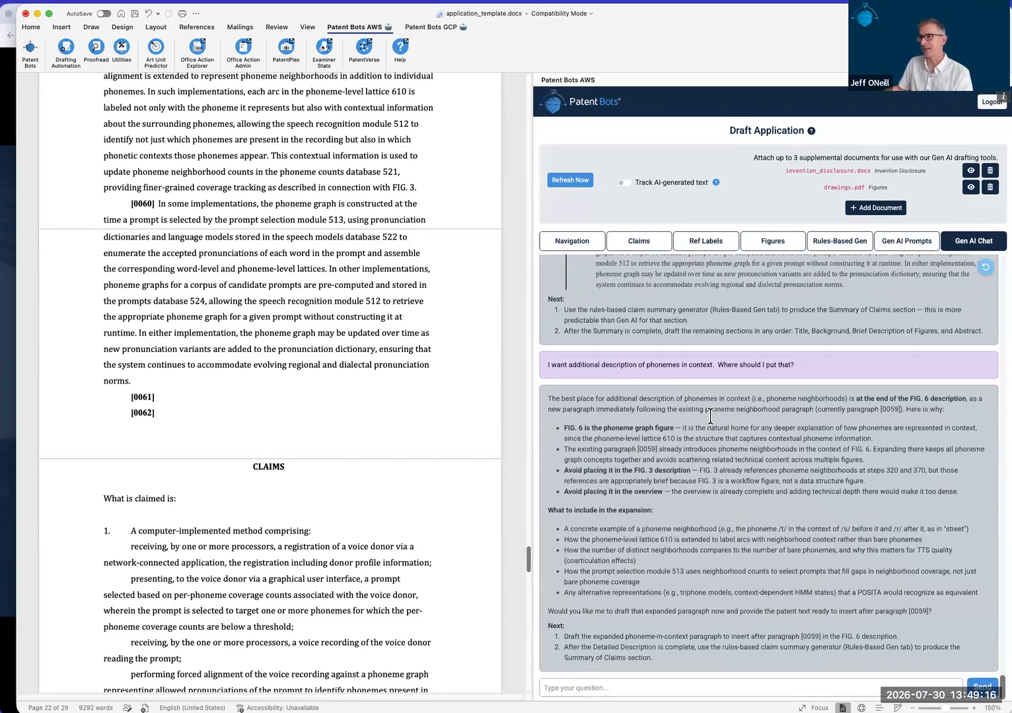
drag(563, 400, 936, 399)
click(892, 426)
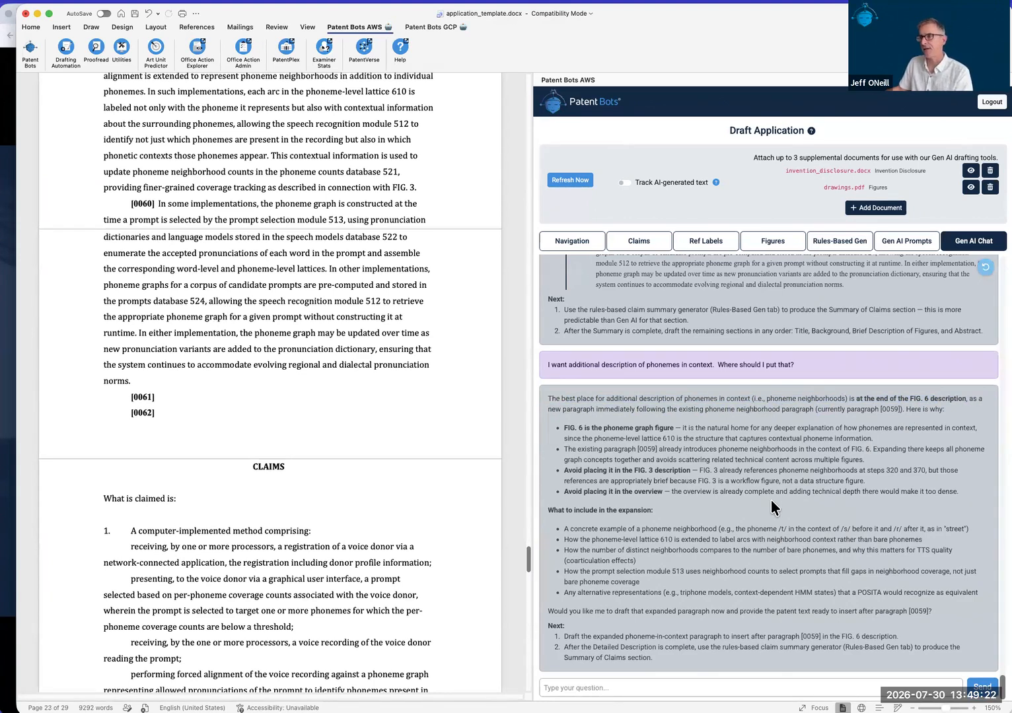
drag(587, 528, 856, 617)
click(836, 538)
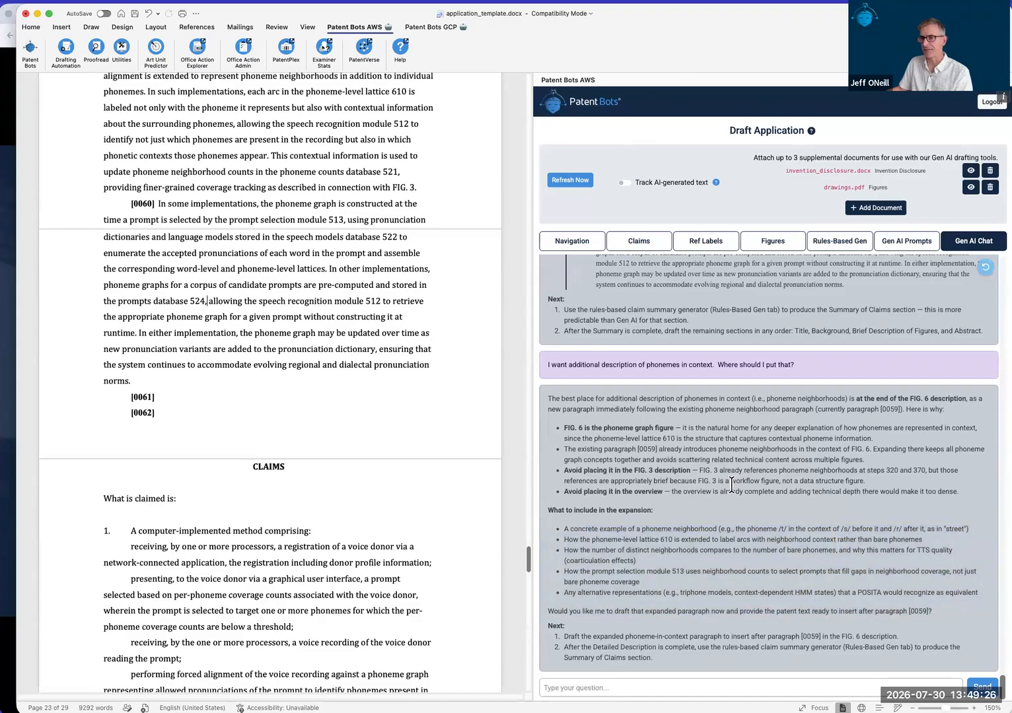
click(2, 471)
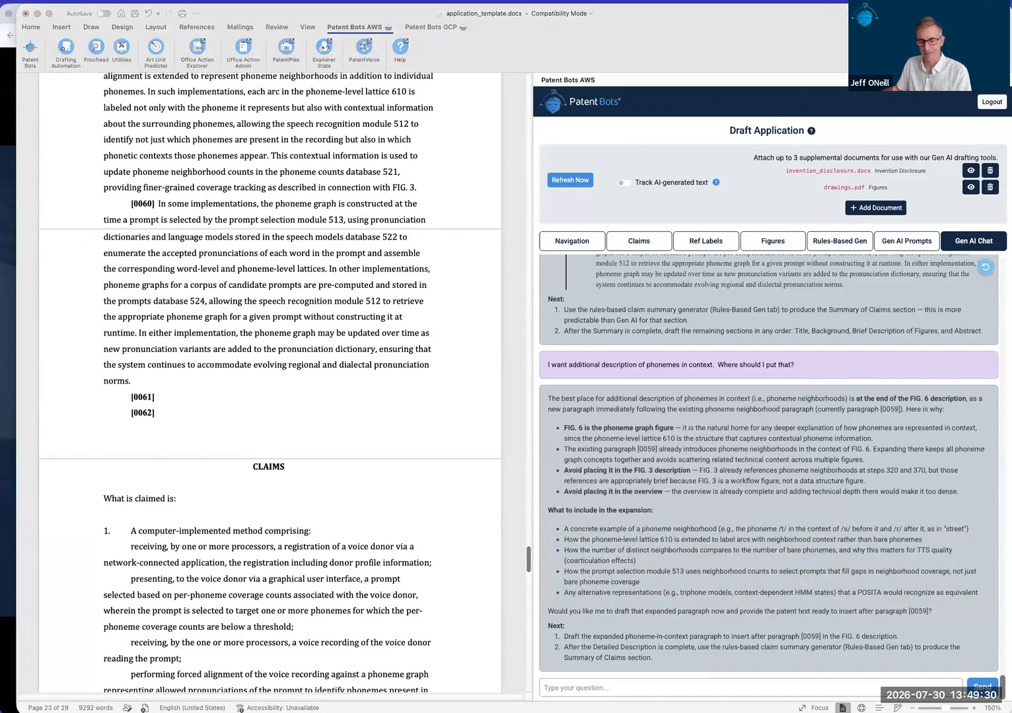
- Tell the AI chat that the phonemes-in-context text is important background and have it drafted in detail
click(552, 687)
text(This is important background so draft it in detail.)
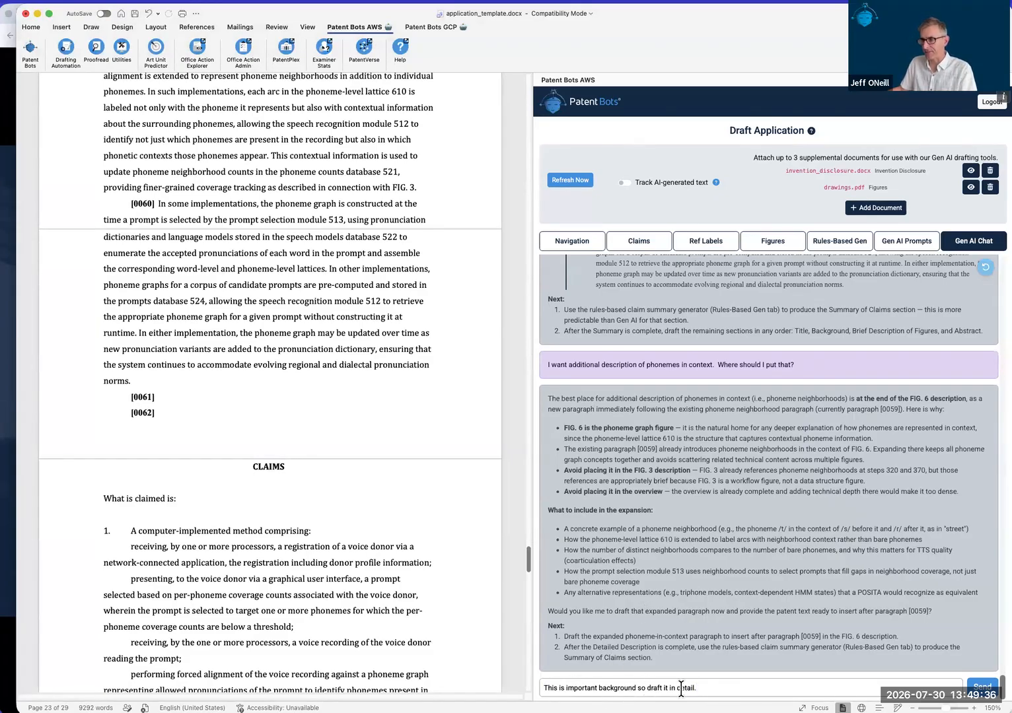
key(Return)
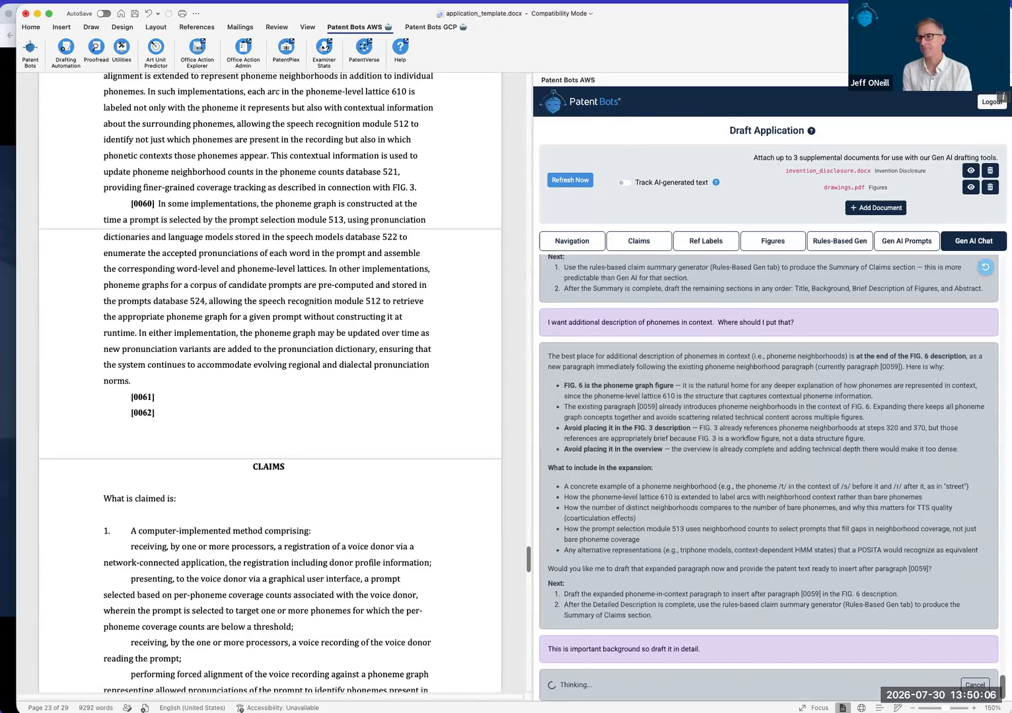
- Remove the extra empty paragraph after [0061] and look through the generated phonemes-in-context description in the chat
scroll(739, 542, down, 1)
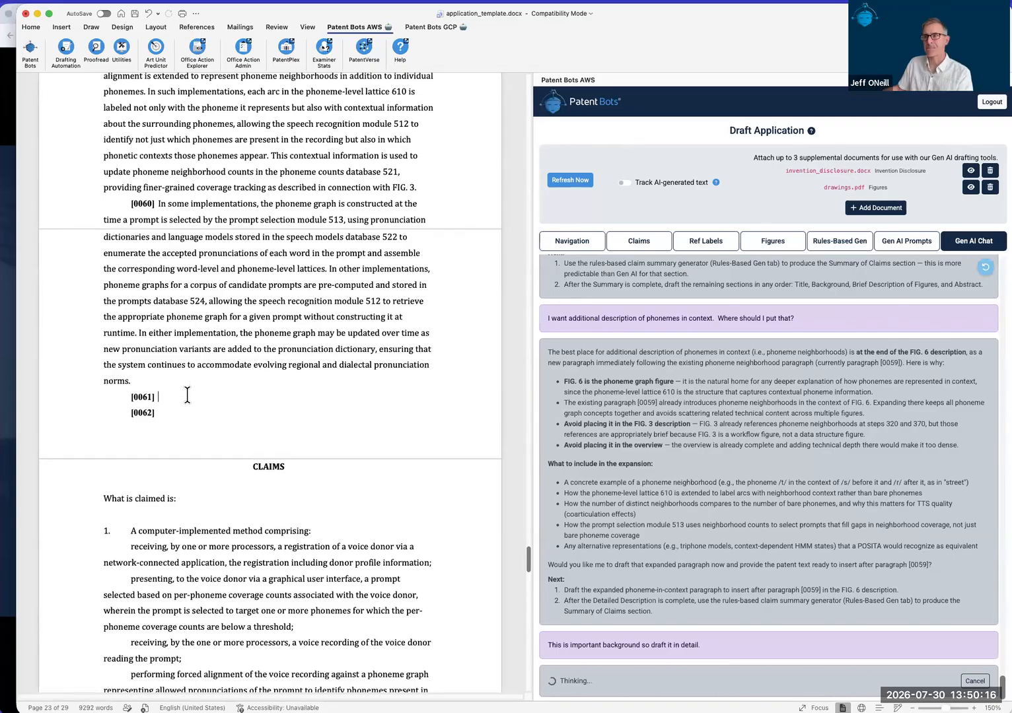
key(Delete)
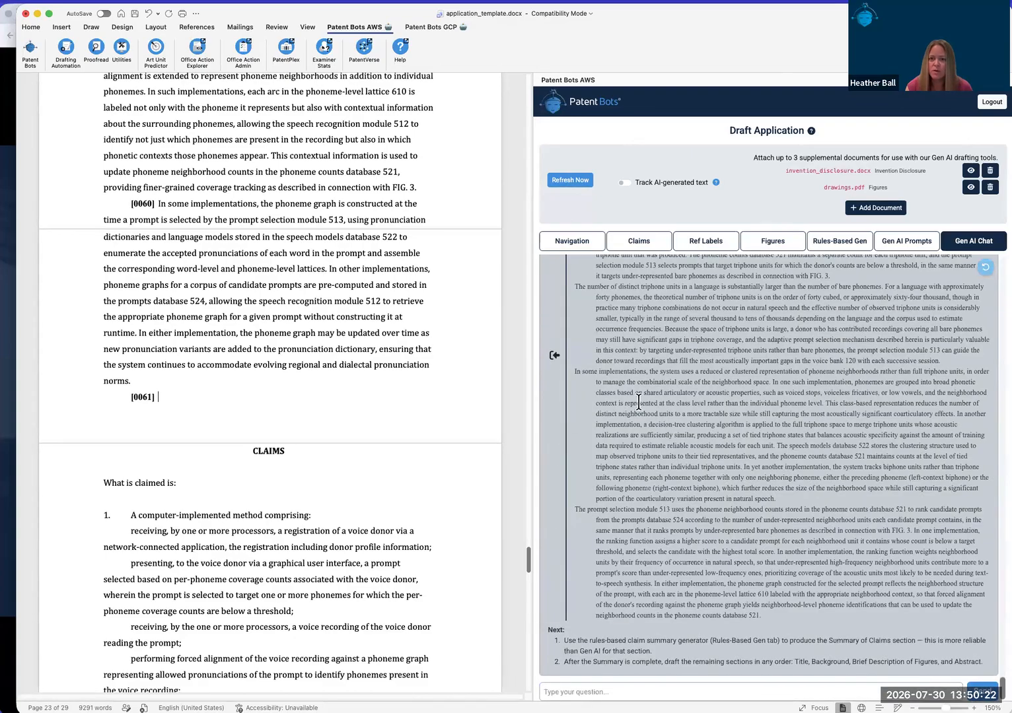
scroll(639, 400, up, 5)
scroll(639, 400, down, 1)
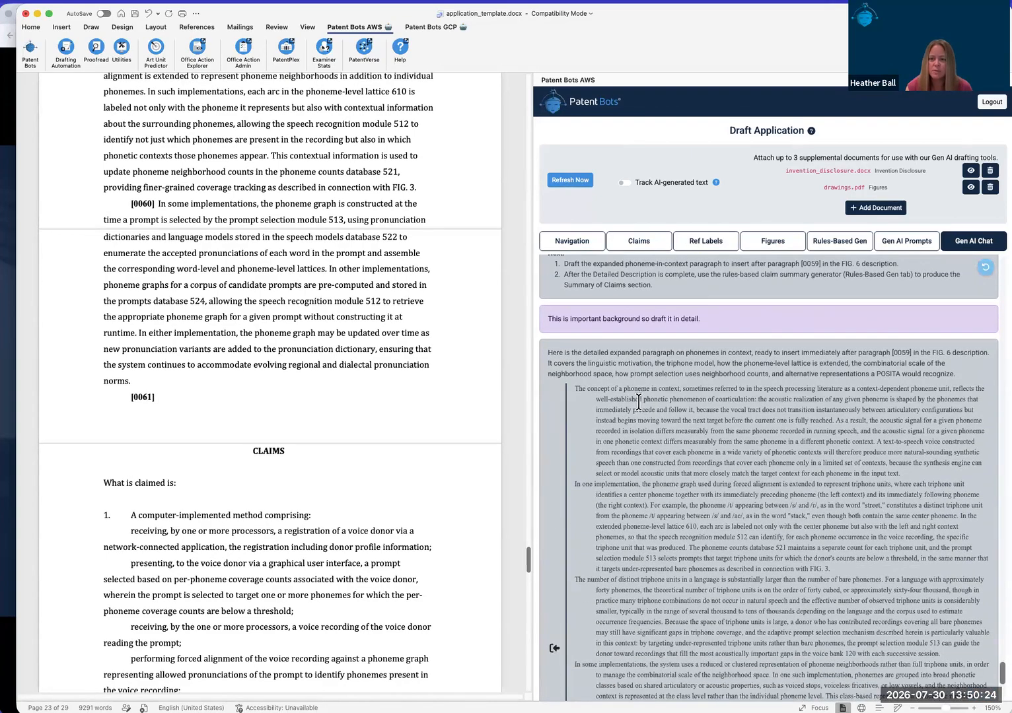
scroll(639, 401, down, 1)
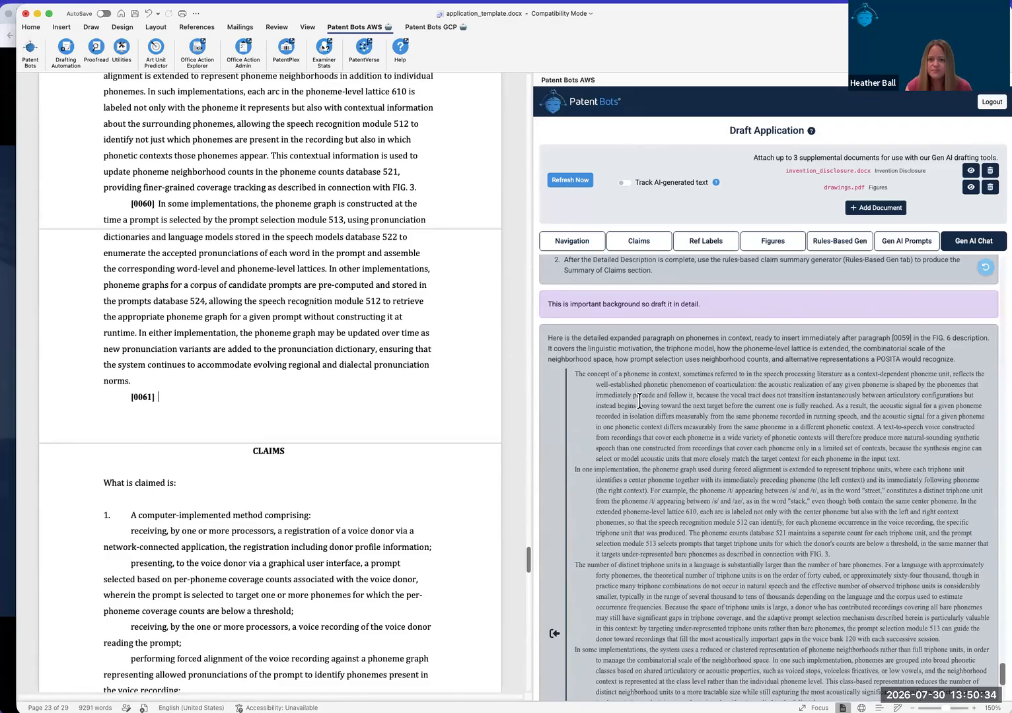
- Show the form for creating a custom Gen AI prompt with its name and text fields, and close it without saving
click(892, 248)
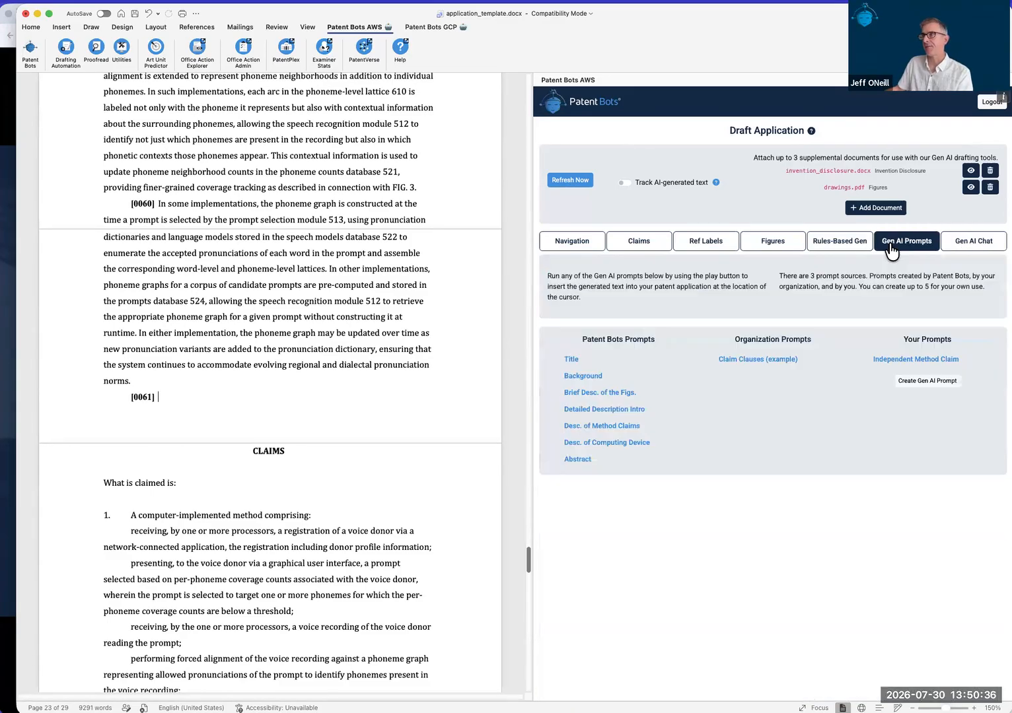
click(924, 382)
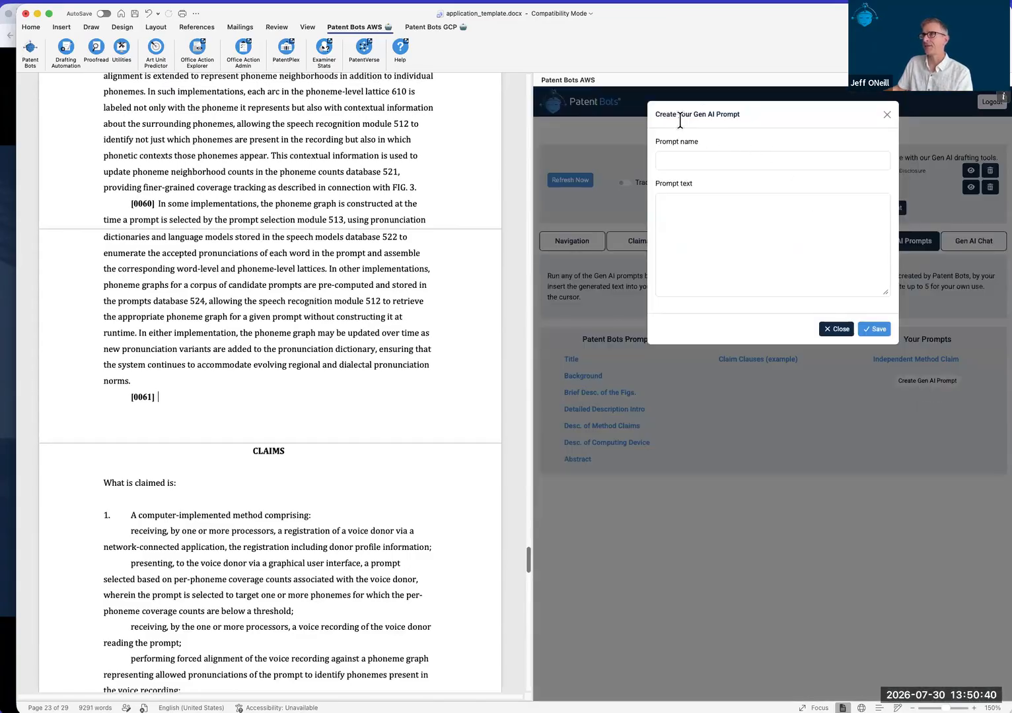
click(703, 158)
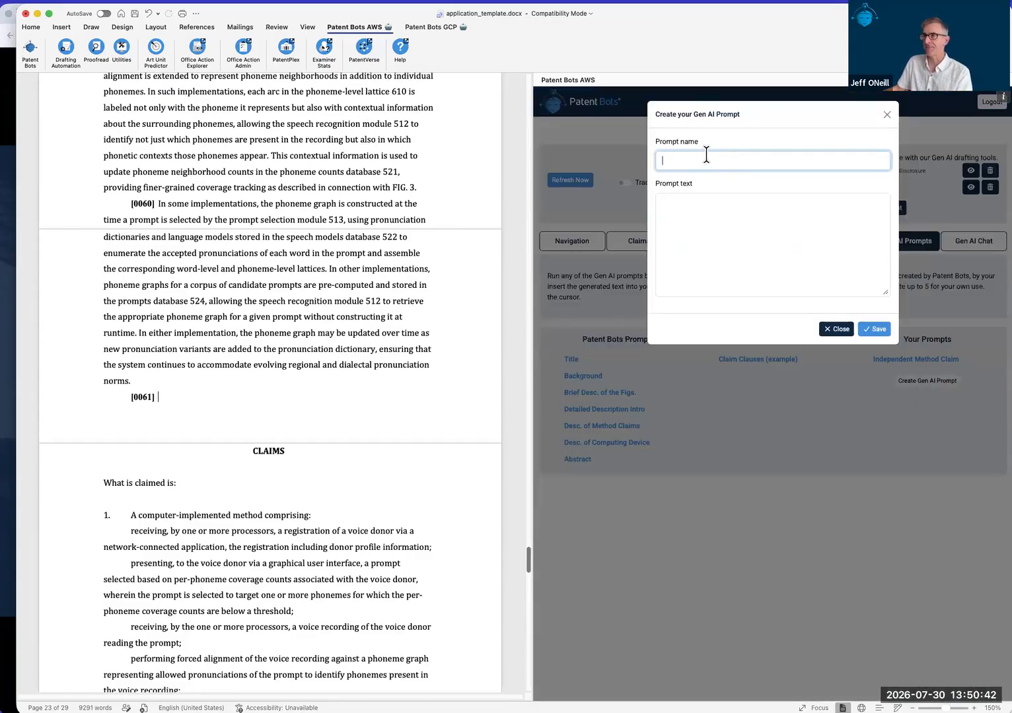
click(706, 240)
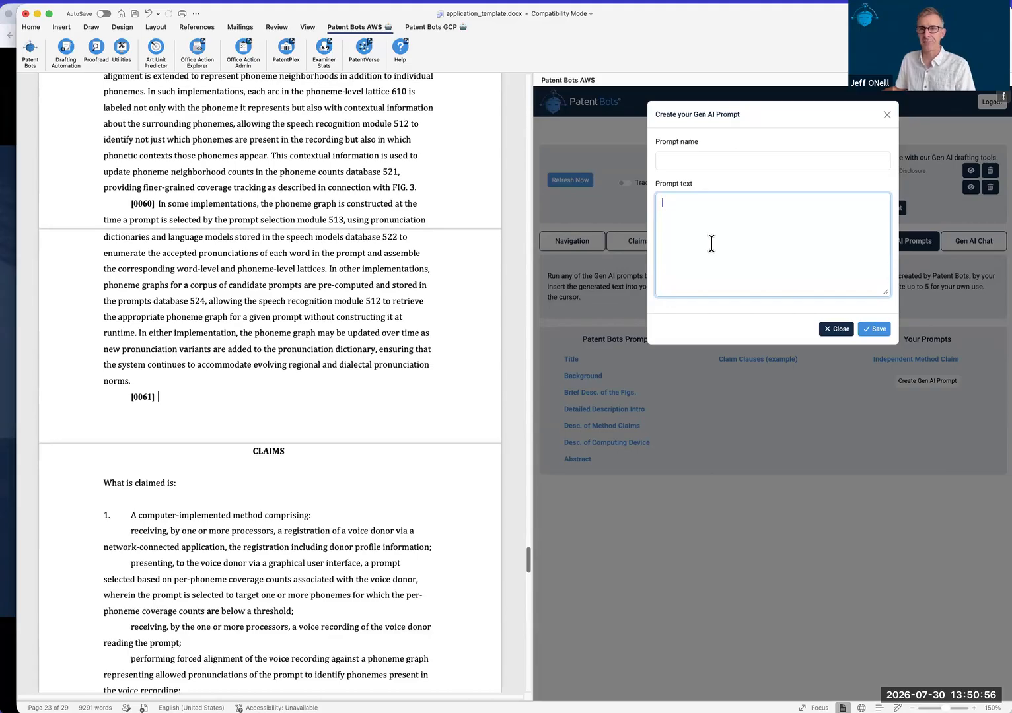
click(886, 115)
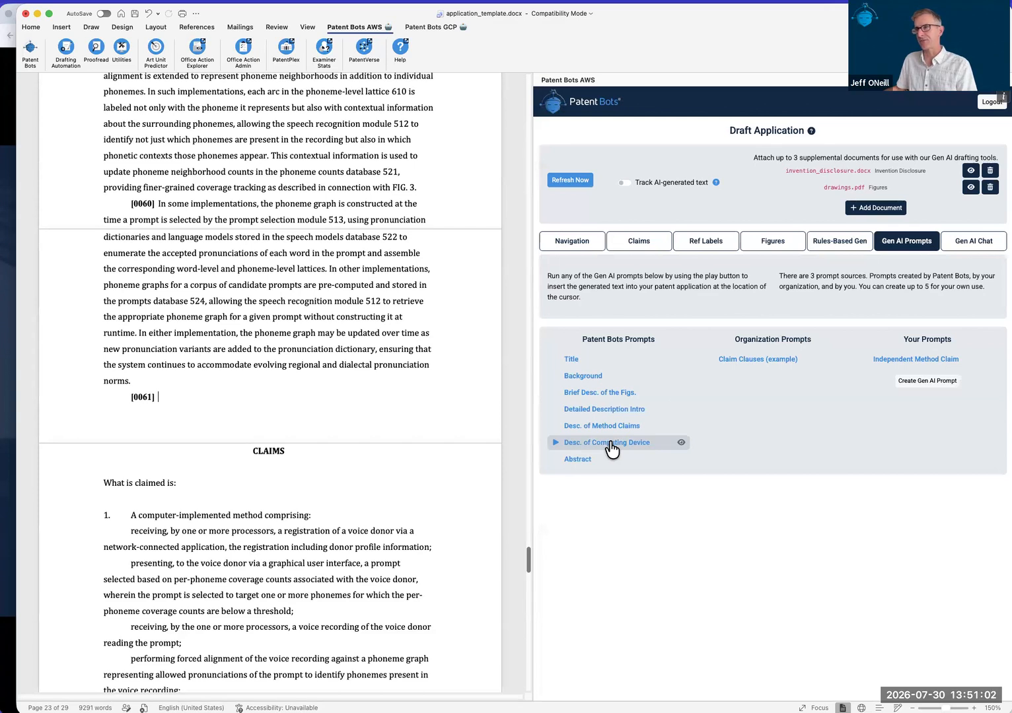
- View the Desc. of Computing Device prompt and examine its instructions on the figure, figure number and reference number increments
click(681, 448)
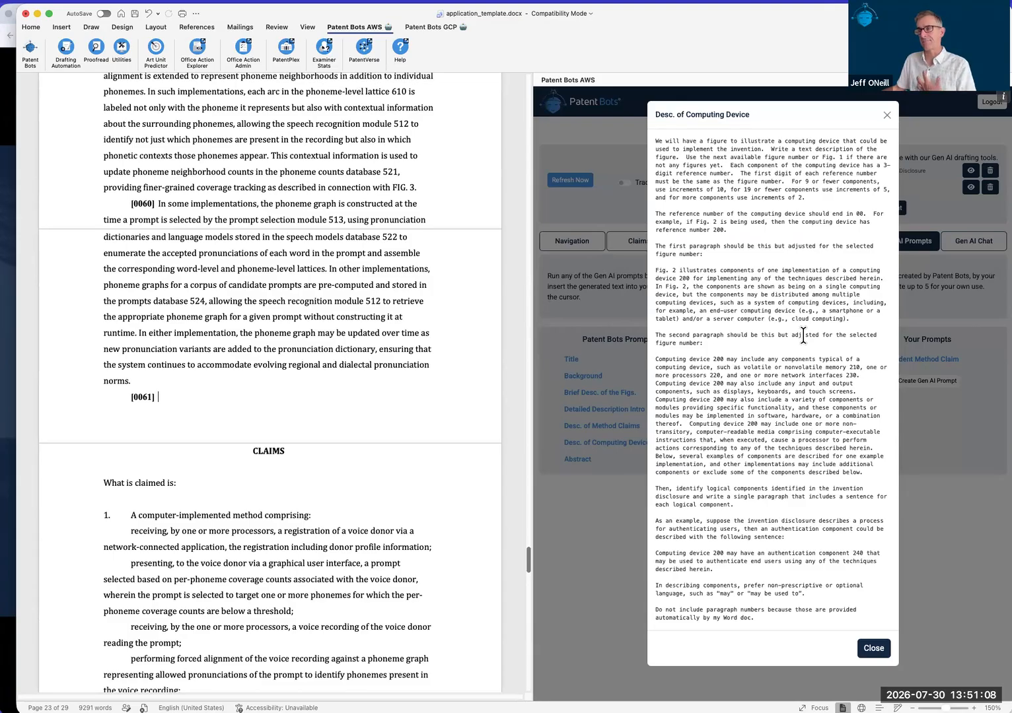
drag(698, 141, 876, 140)
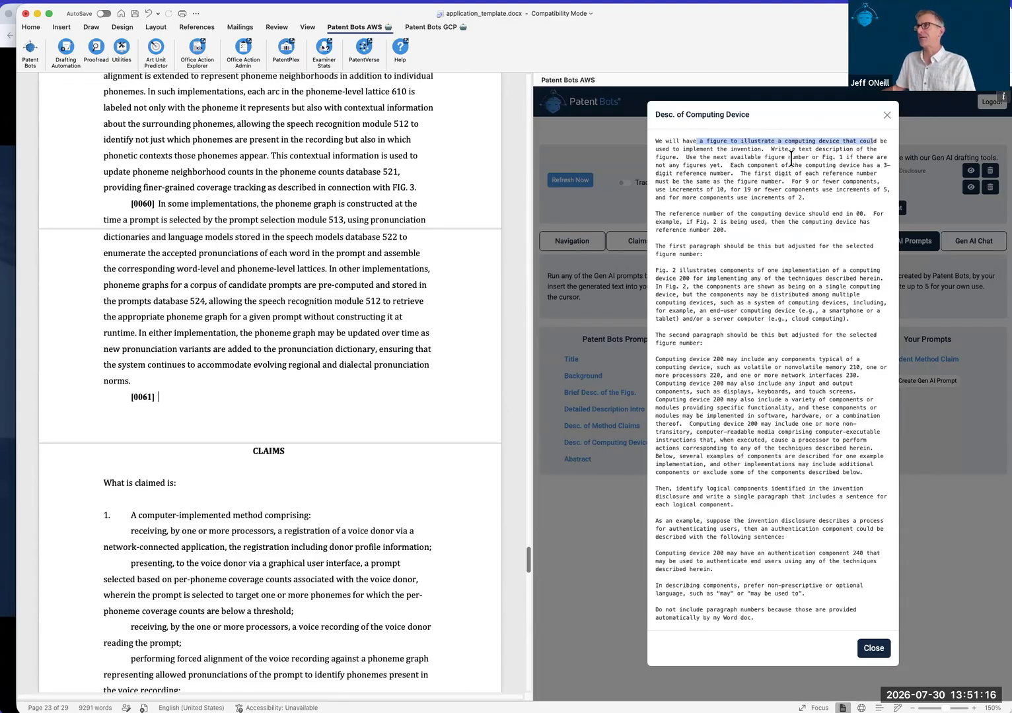
drag(699, 156, 817, 156)
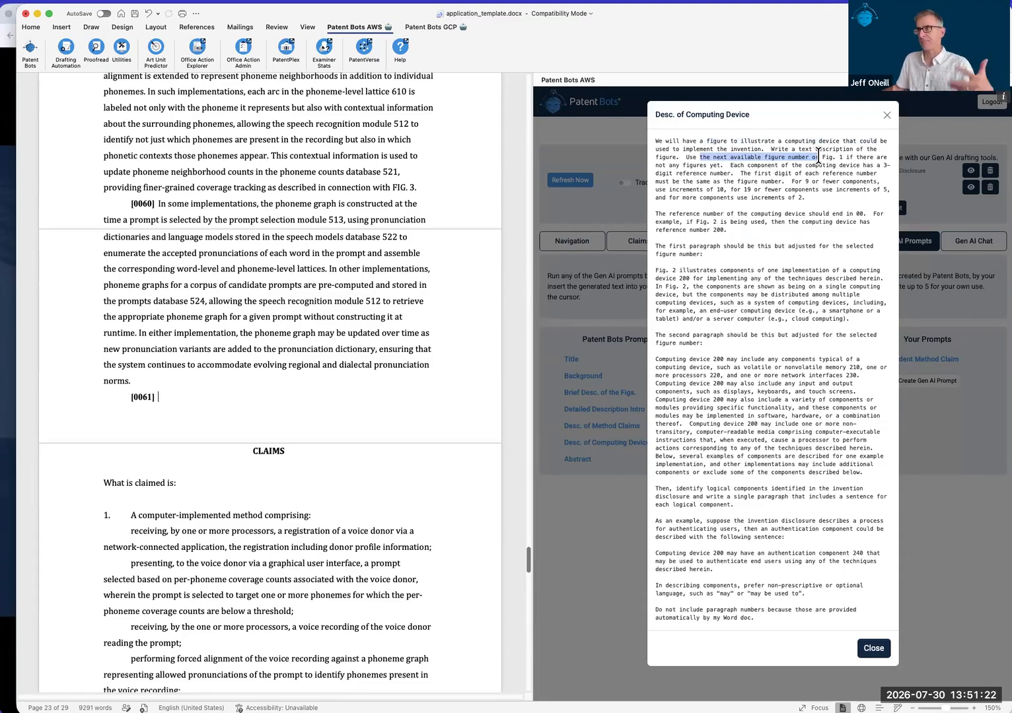
mouse_move(820, 155)
mouse_down()
mouse_move(868, 172)
mouse_move(836, 163)
mouse_up()
click(836, 162)
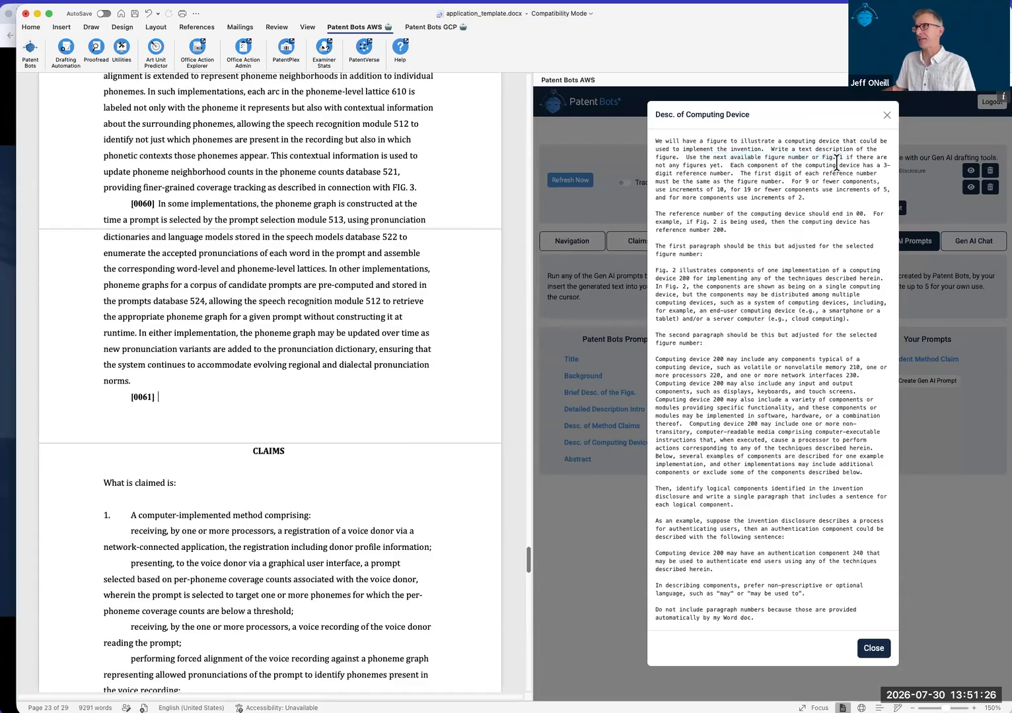
drag(746, 174, 865, 196)
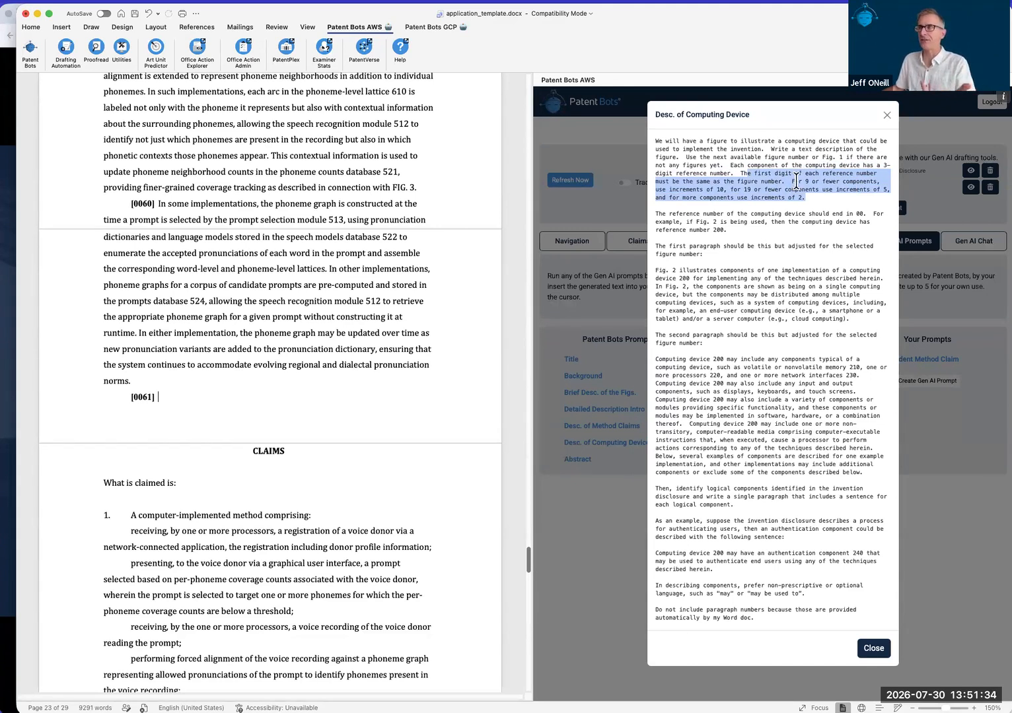
click(777, 291)
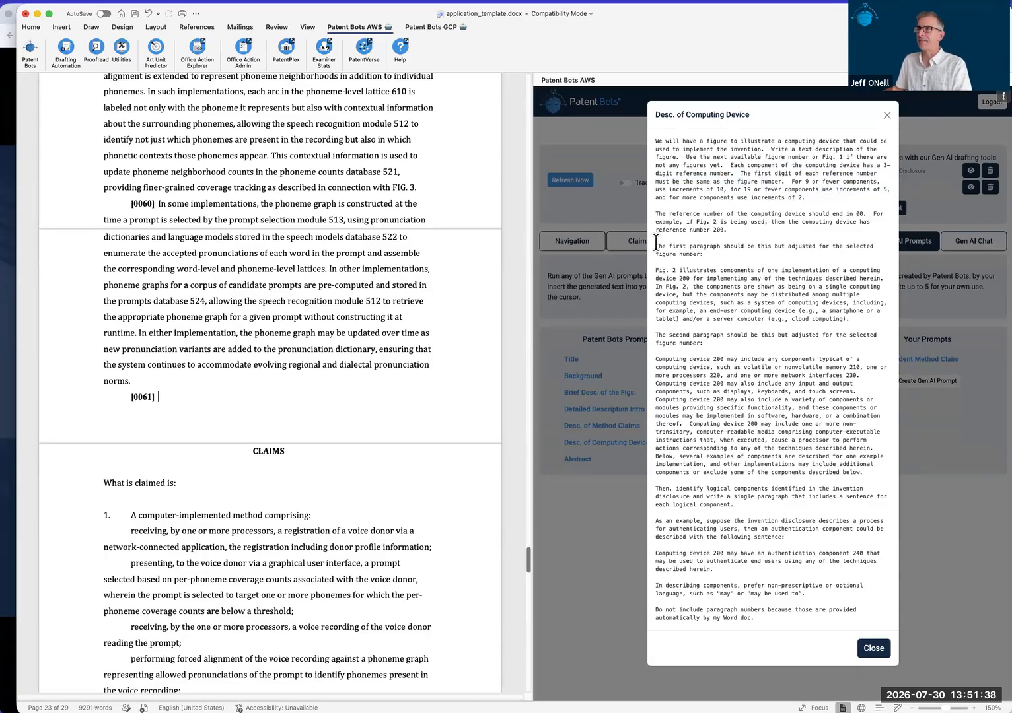
- Examine the prompt's instruction for the first paragraph and the Fig. 2 boilerplate text it supplies
drag(656, 246, 799, 246)
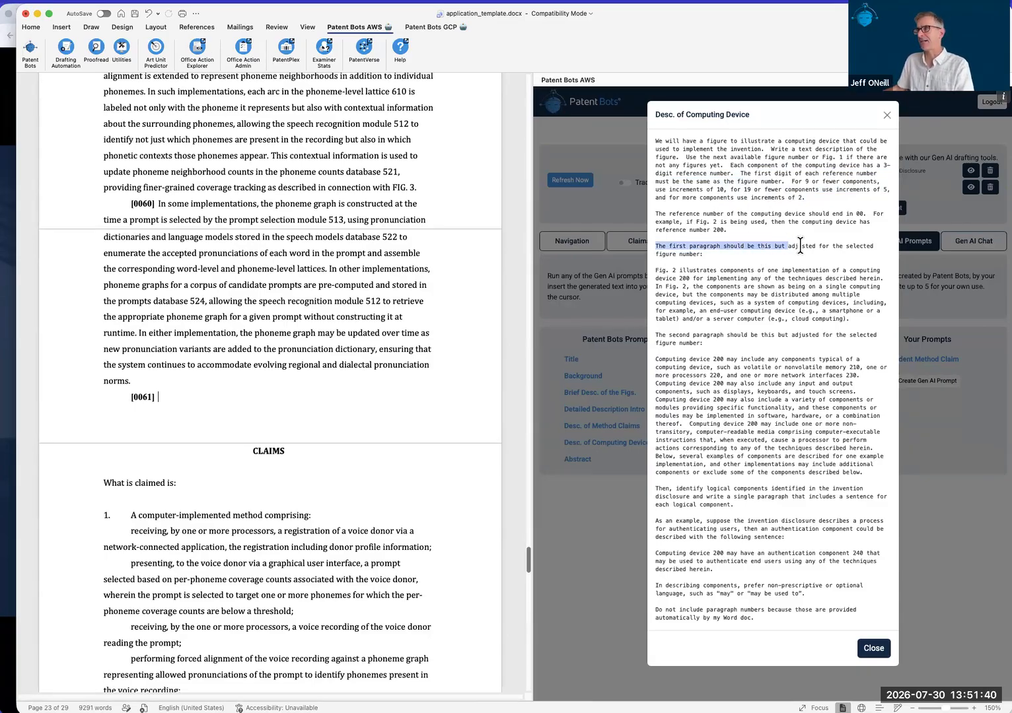
click(748, 265)
drag(677, 272, 787, 318)
drag(732, 246, 800, 253)
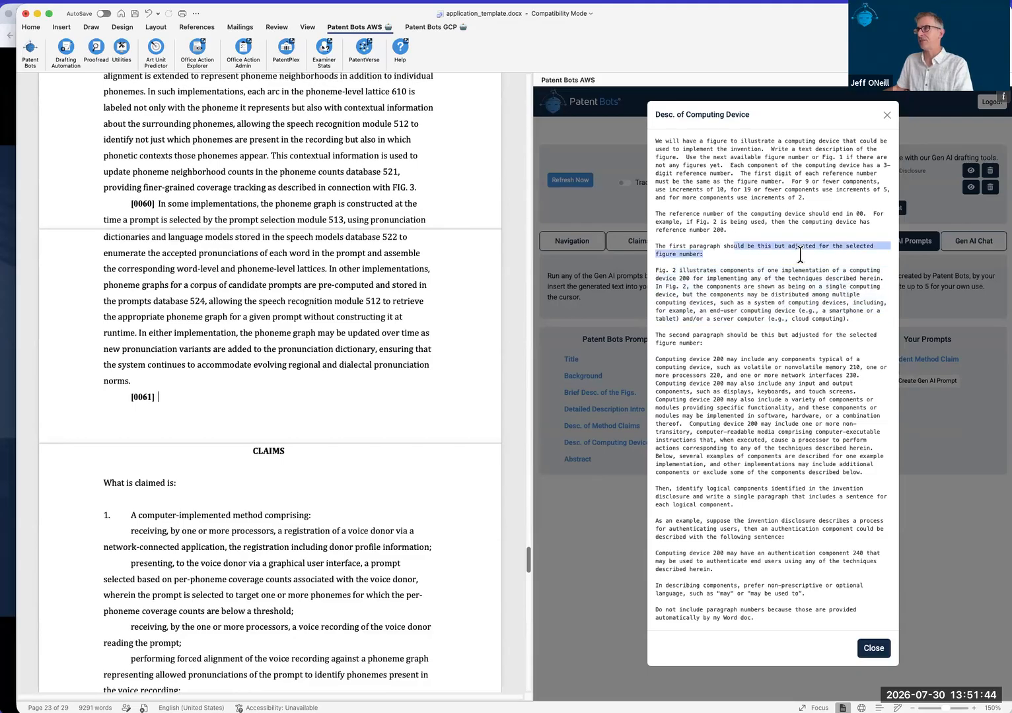
click(801, 284)
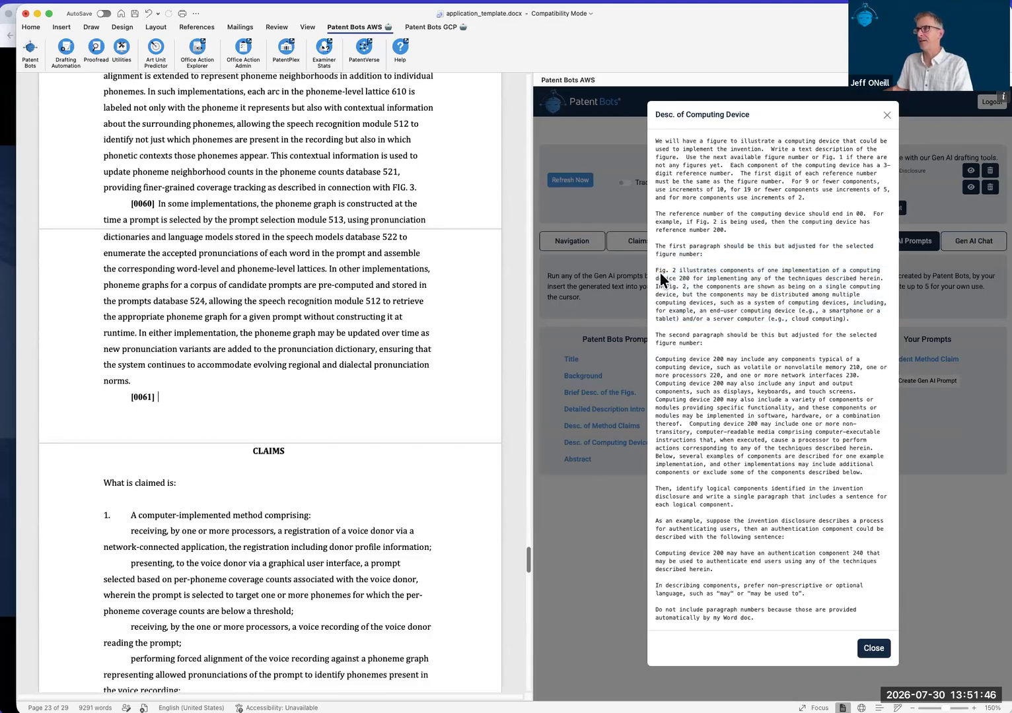
drag(656, 270, 864, 318)
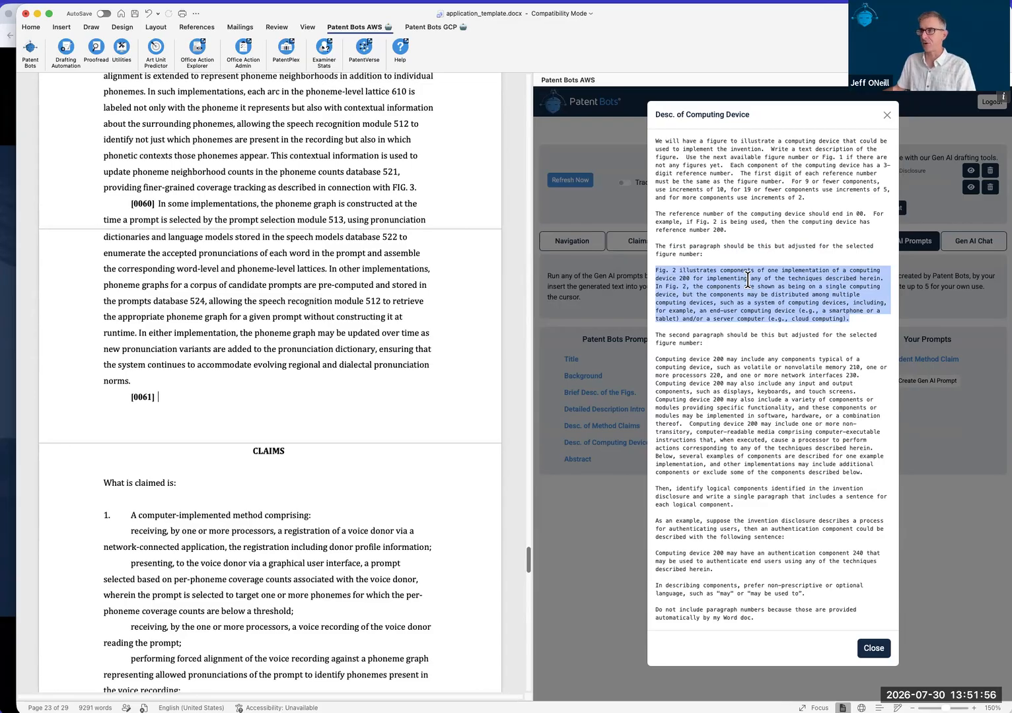
- Examine the prompt's second-paragraph boilerplate and its logical-component instructions, and close the prompt text
triple_click(703, 400)
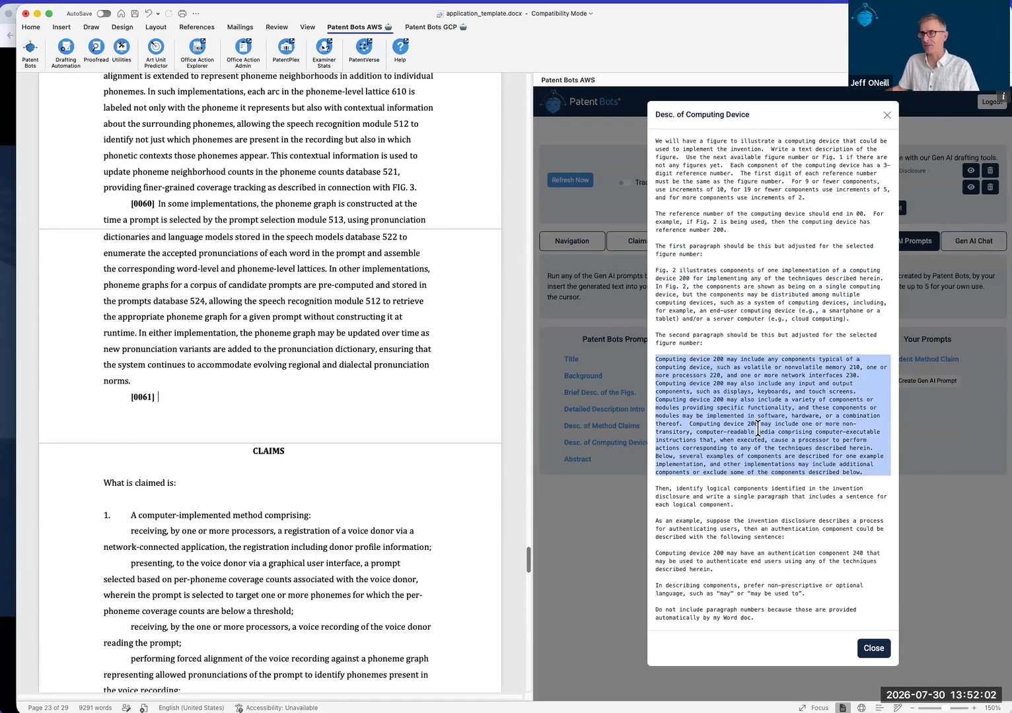
click(731, 377)
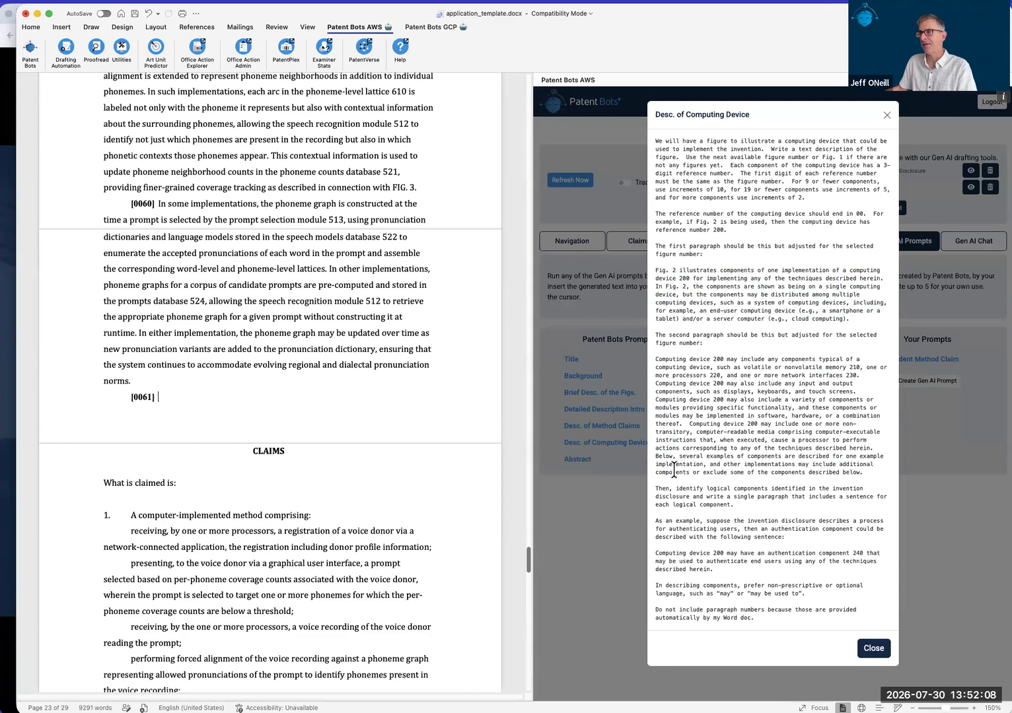
drag(665, 489, 862, 611)
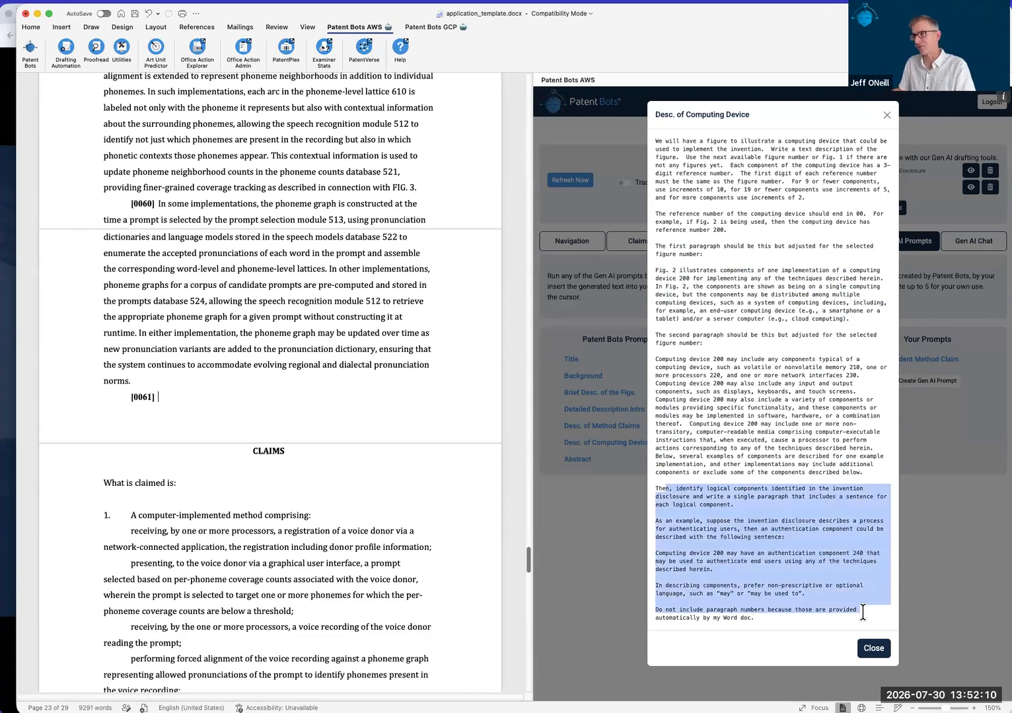
click(796, 451)
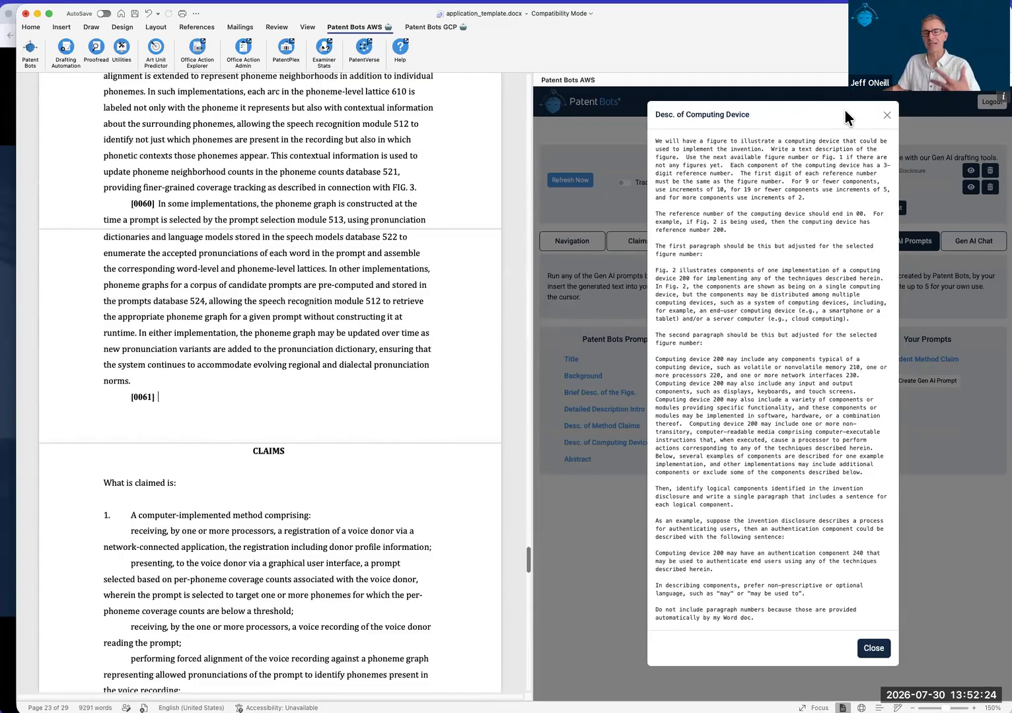
click(887, 116)
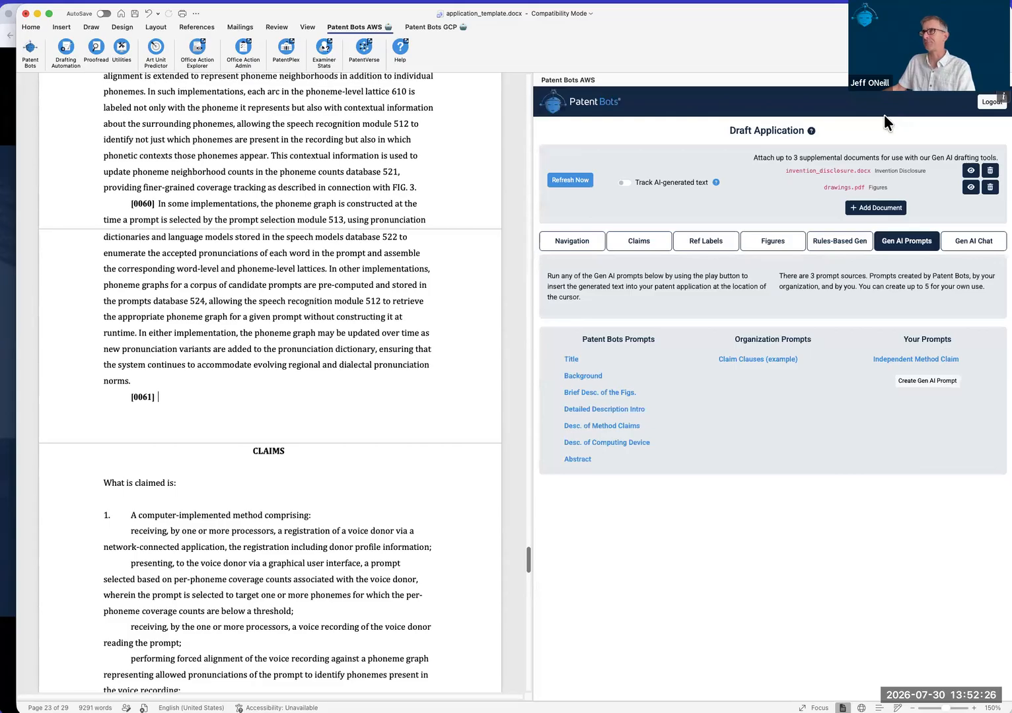
- Return to the AI chat and insert its phonemes-in-context description into the document at paragraph [0061]
click(976, 243)
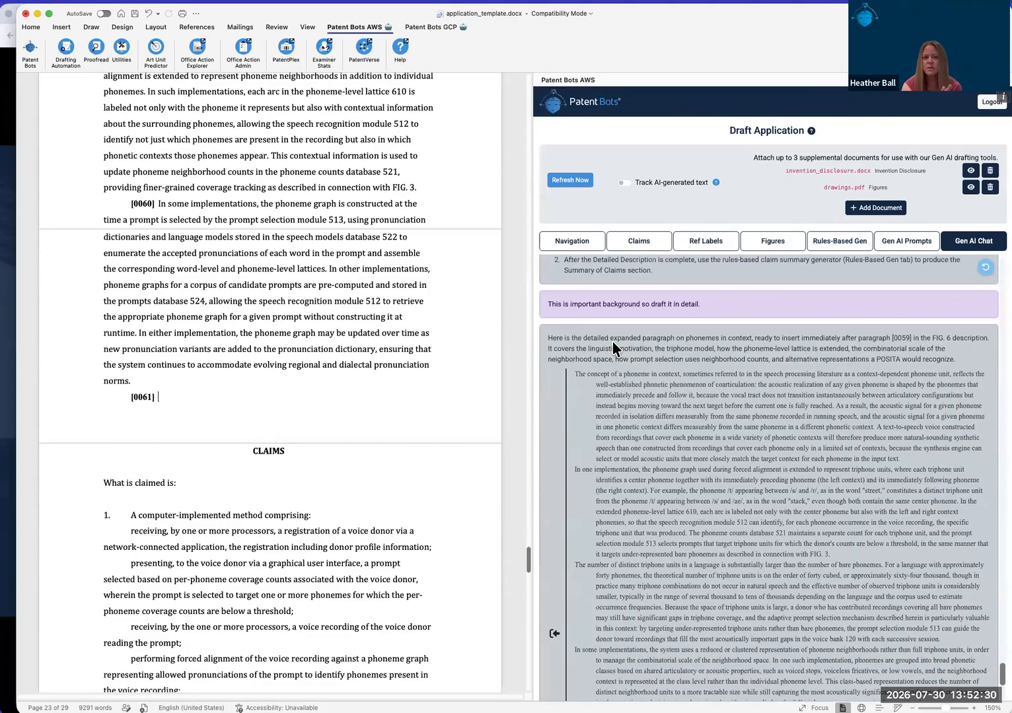
scroll(282, 323, down, 2)
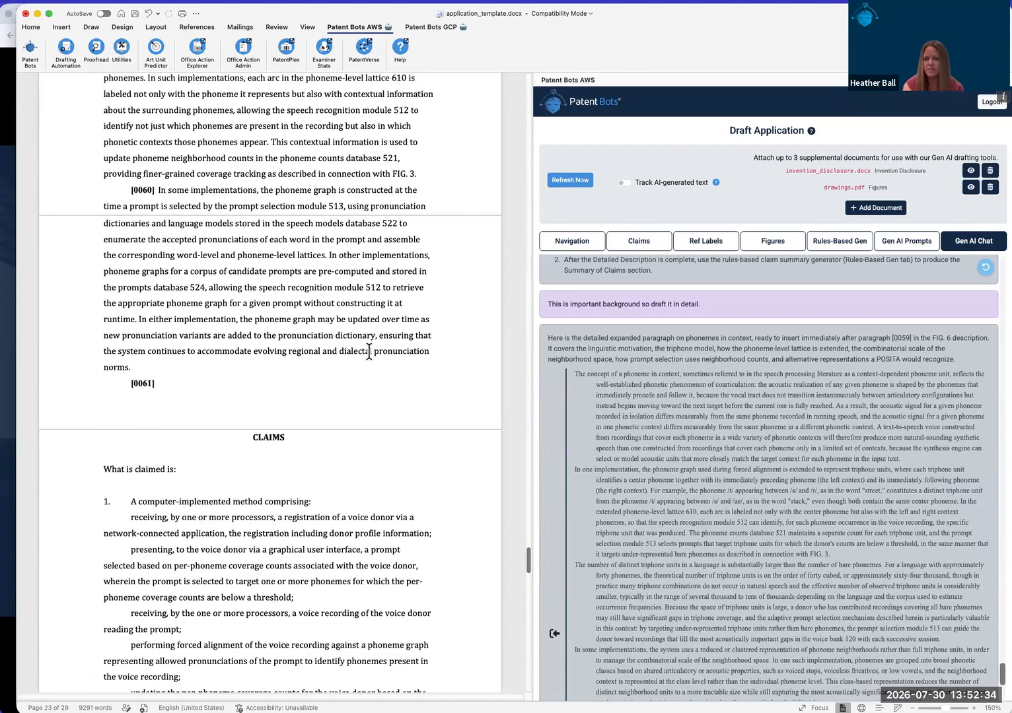
scroll(645, 372, down, 5)
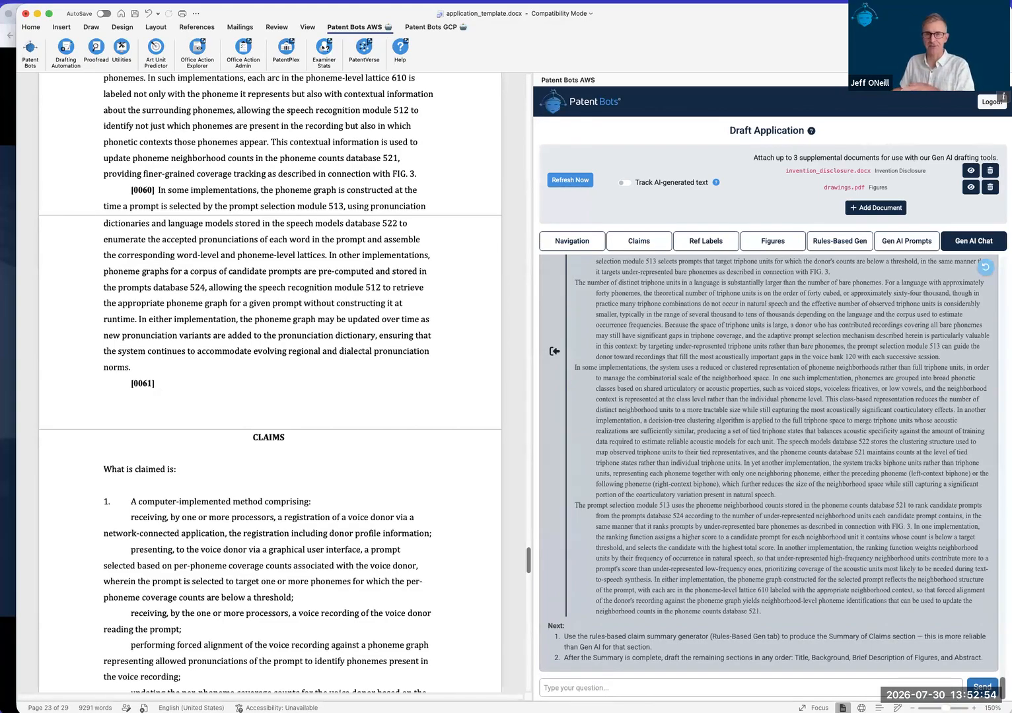
scroll(817, 456, up, 2)
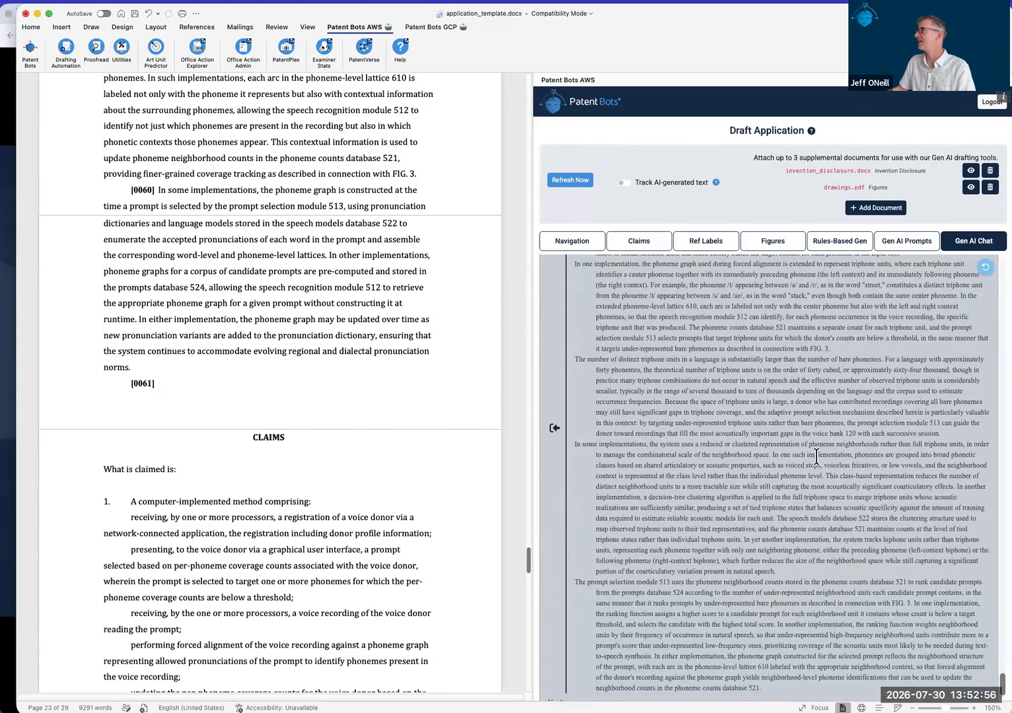
scroll(817, 456, up, 7)
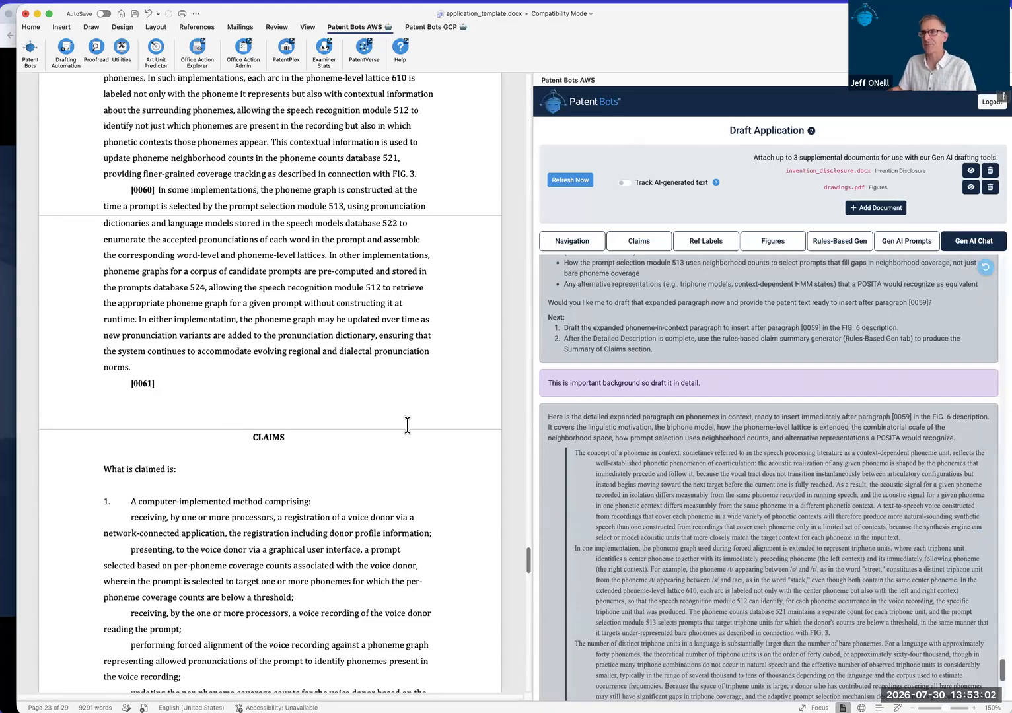
scroll(696, 501, down, 6)
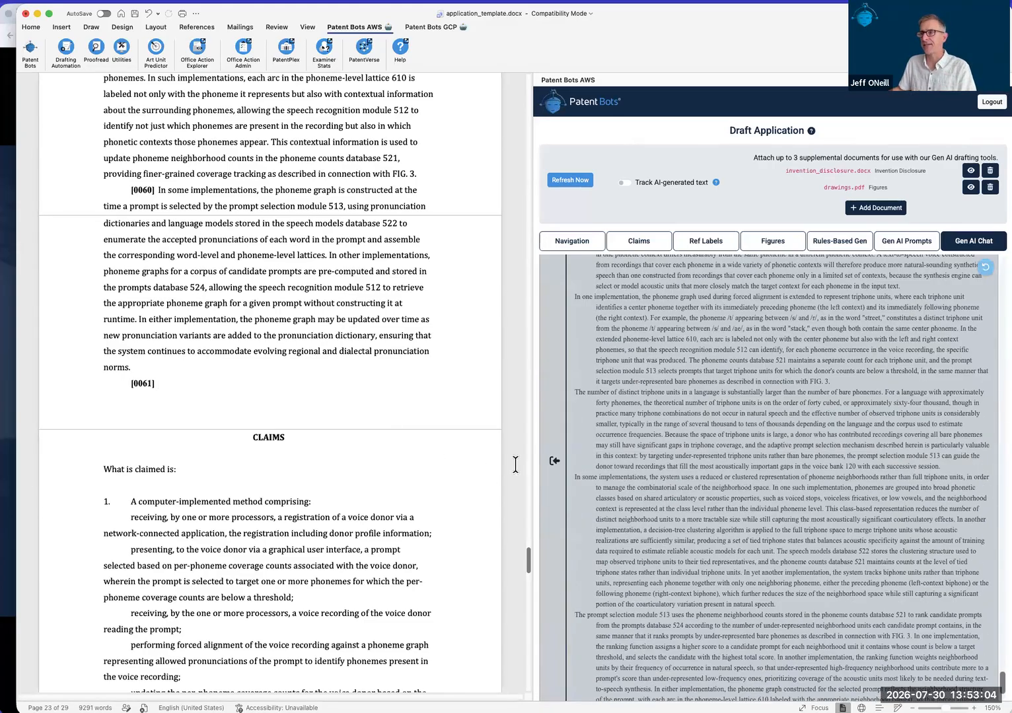
click(554, 462)
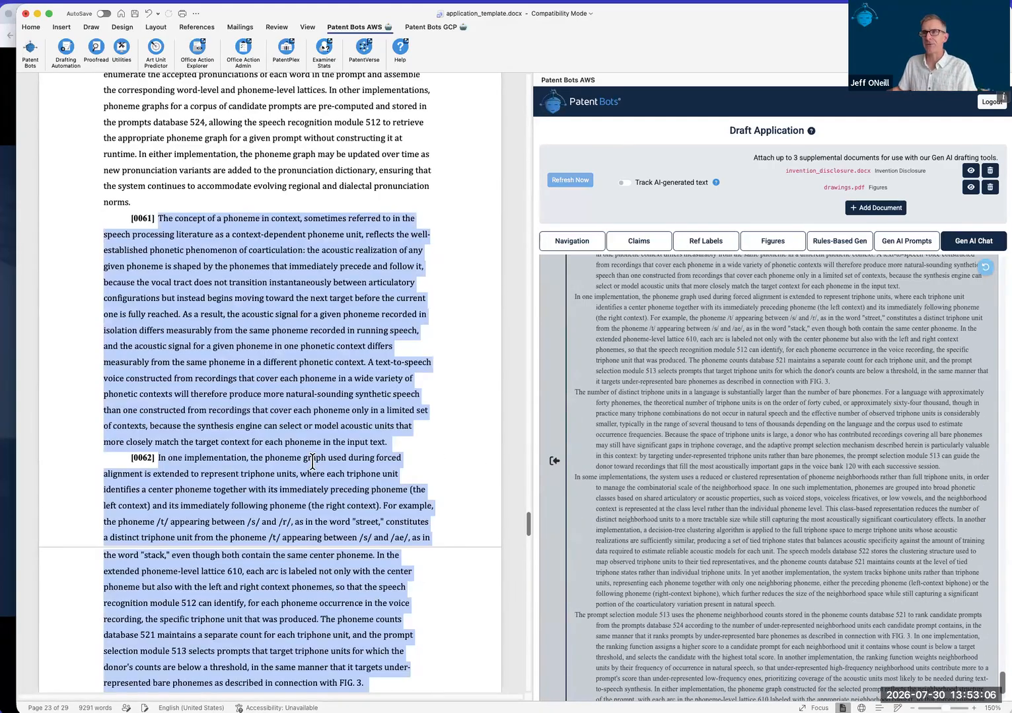
- Look through the inserted phonemes-in-context paragraphs down to the claims and read the chat's recommendation for the Summary section
click(312, 460)
scroll(312, 461, up, 3)
scroll(324, 462, down, 15)
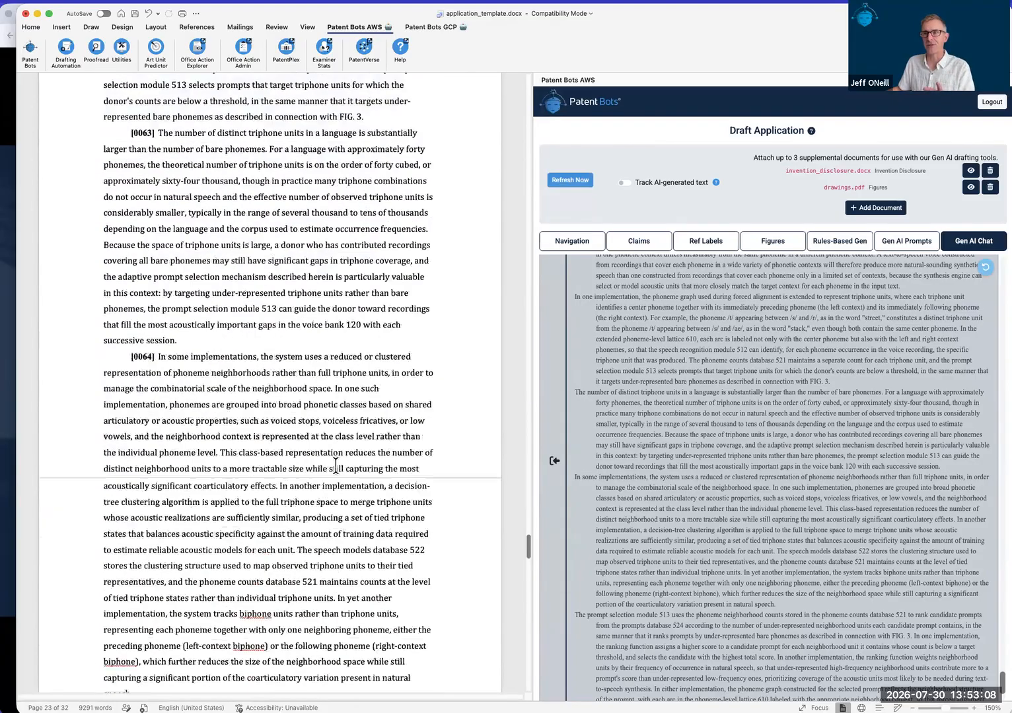
scroll(335, 466, down, 6)
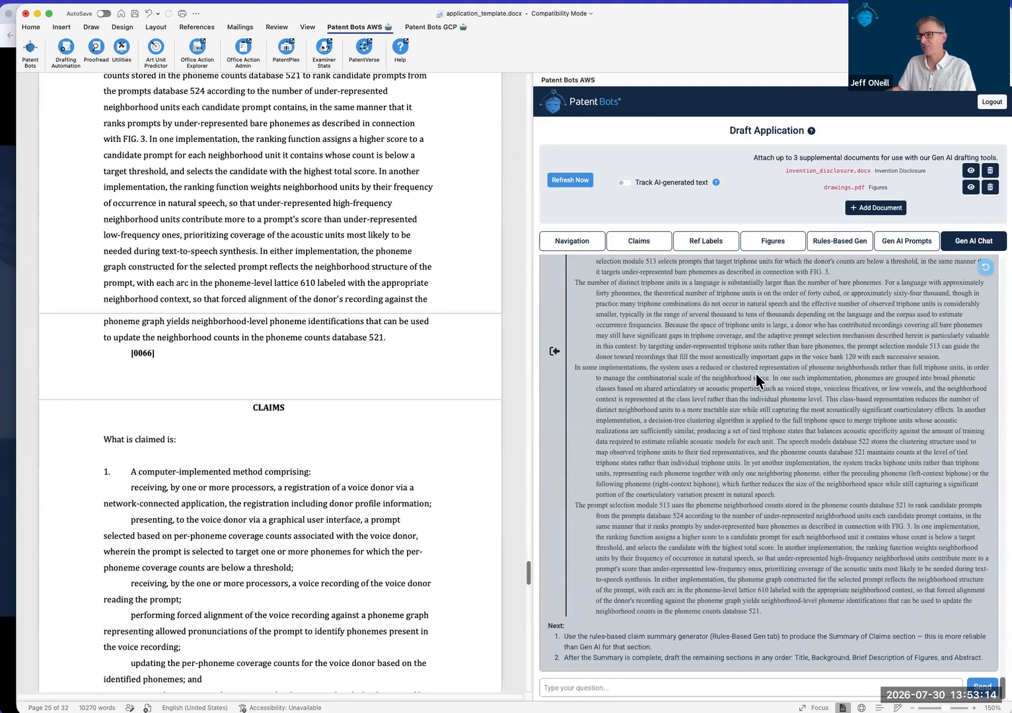
drag(565, 637, 708, 636)
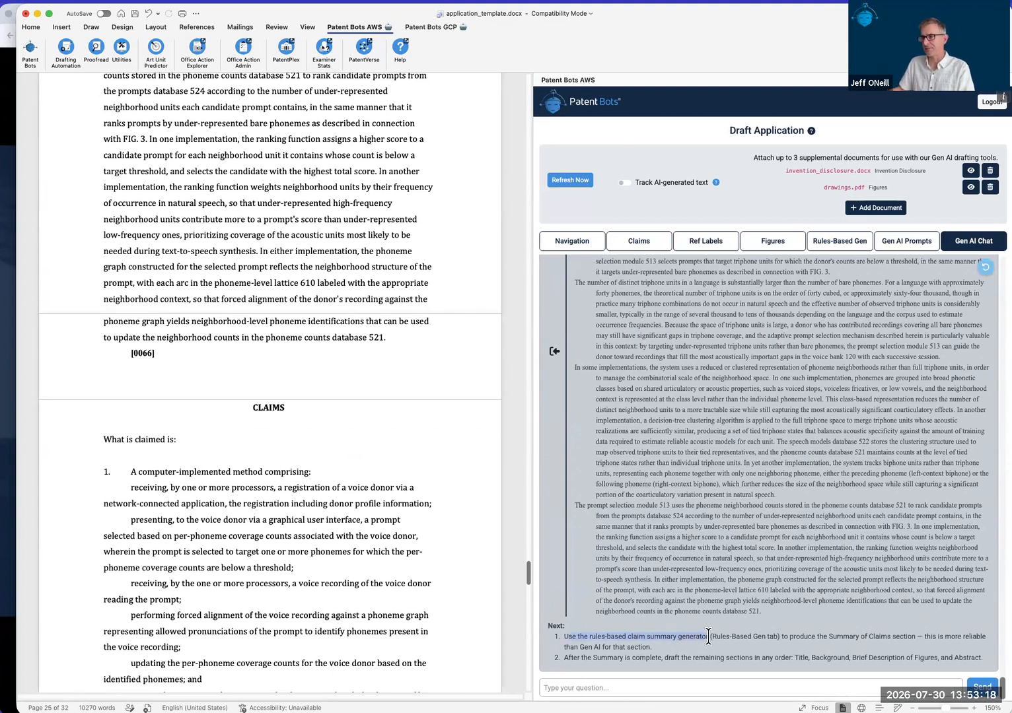
drag(594, 637, 690, 637)
- Generate the rules-based claim summary for all claims at paragraph [0002] under the SUMMARY heading
click(225, 267)
scroll(224, 281, up, 20)
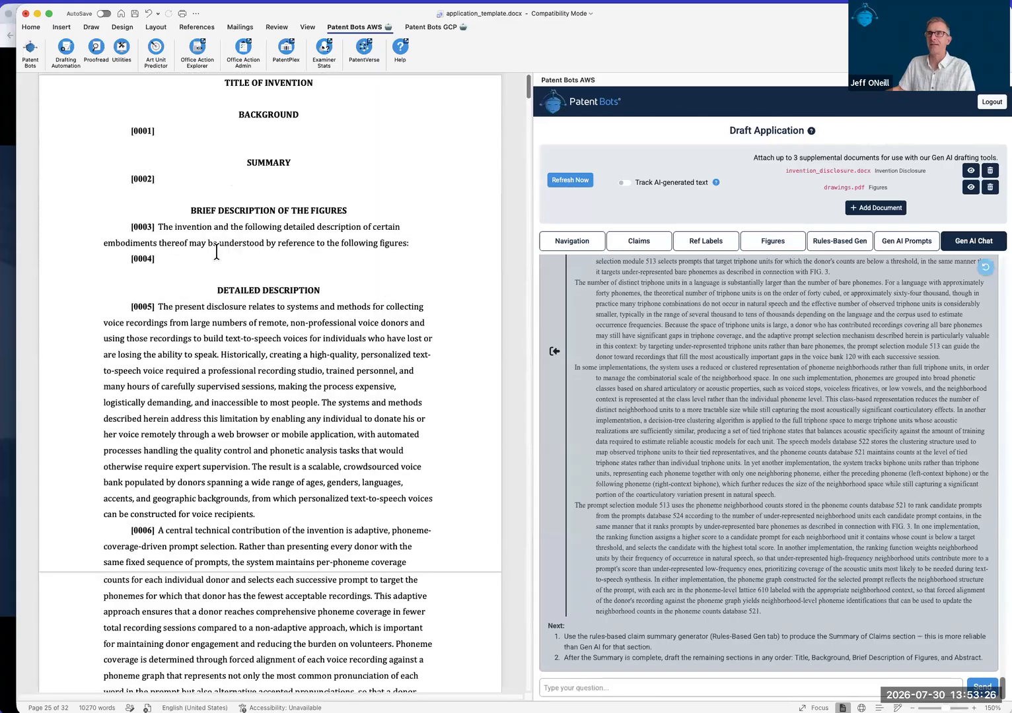
click(840, 249)
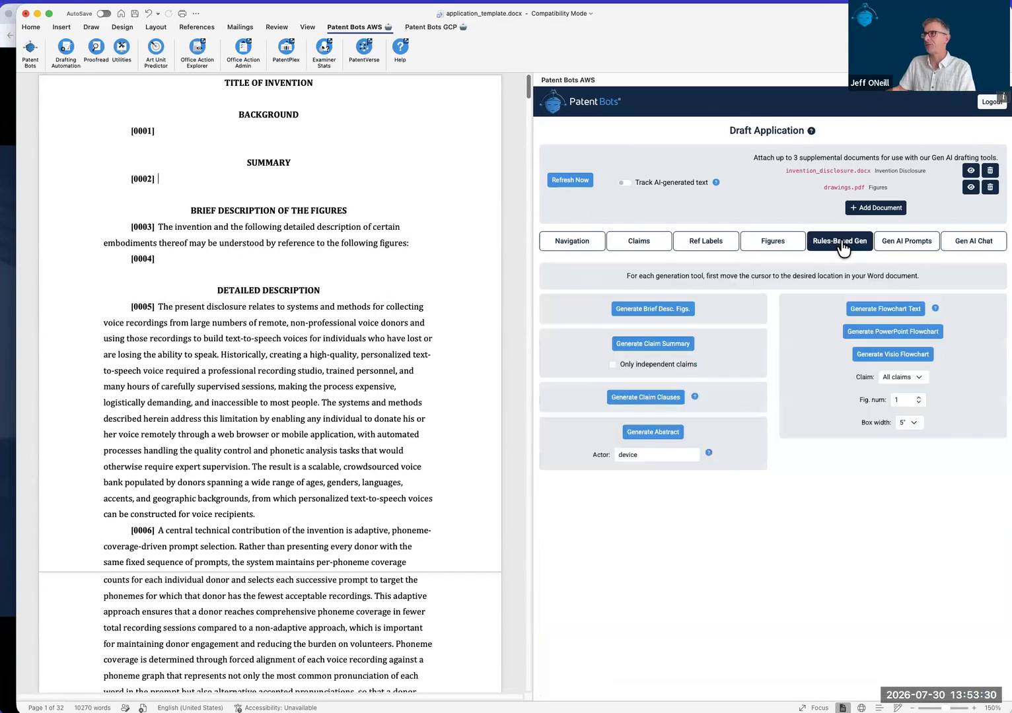
click(634, 342)
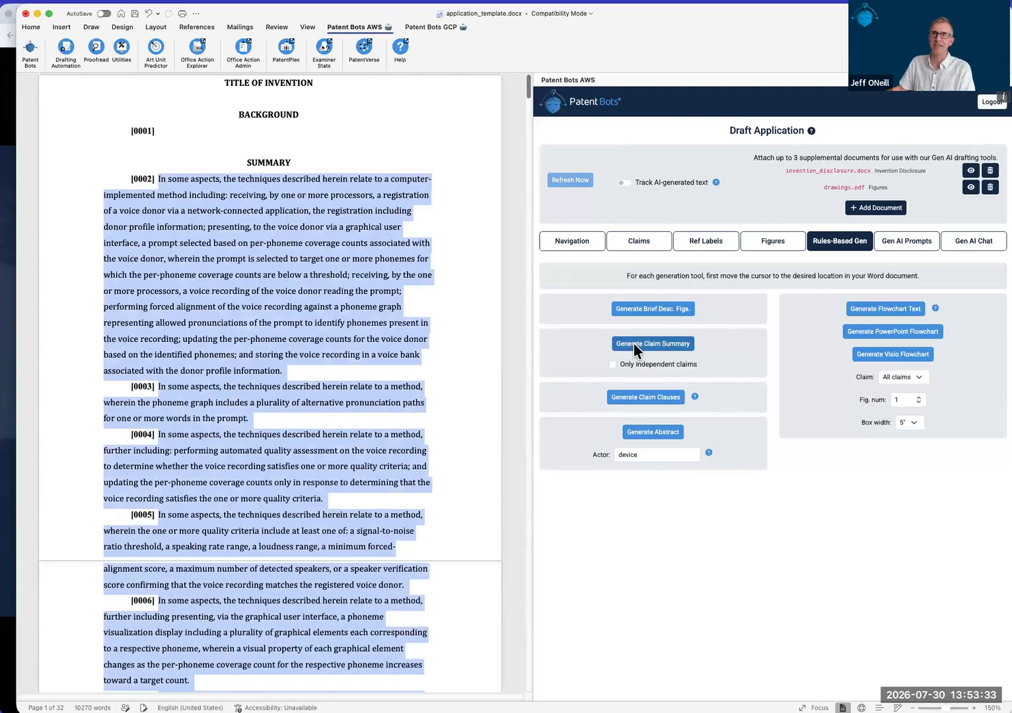
click(155, 314)
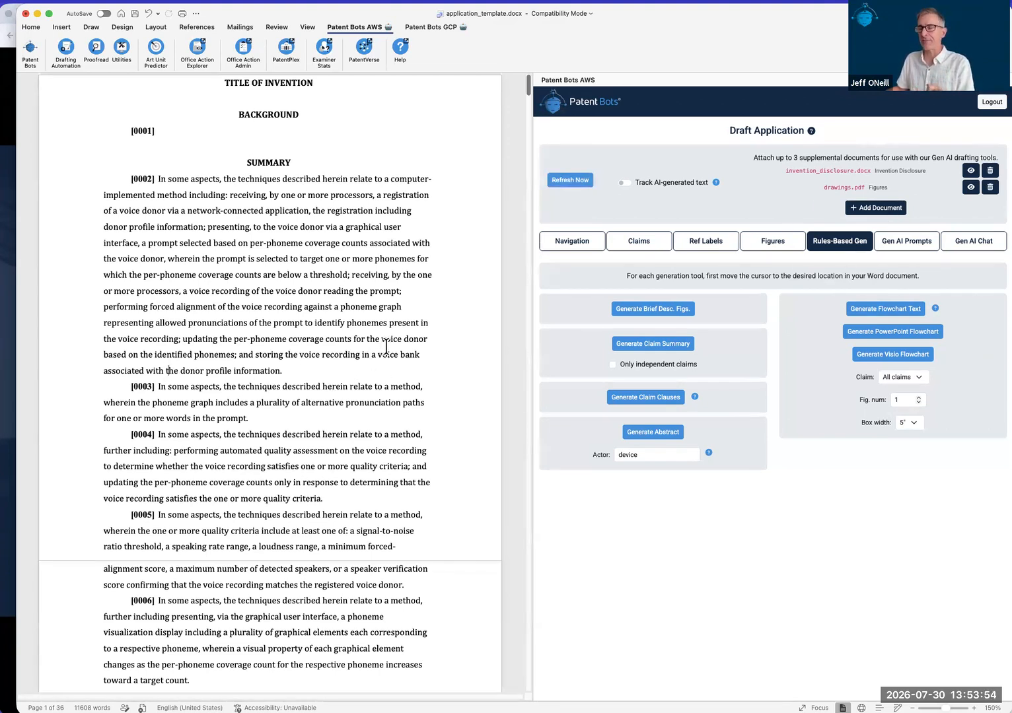
click(318, 345)
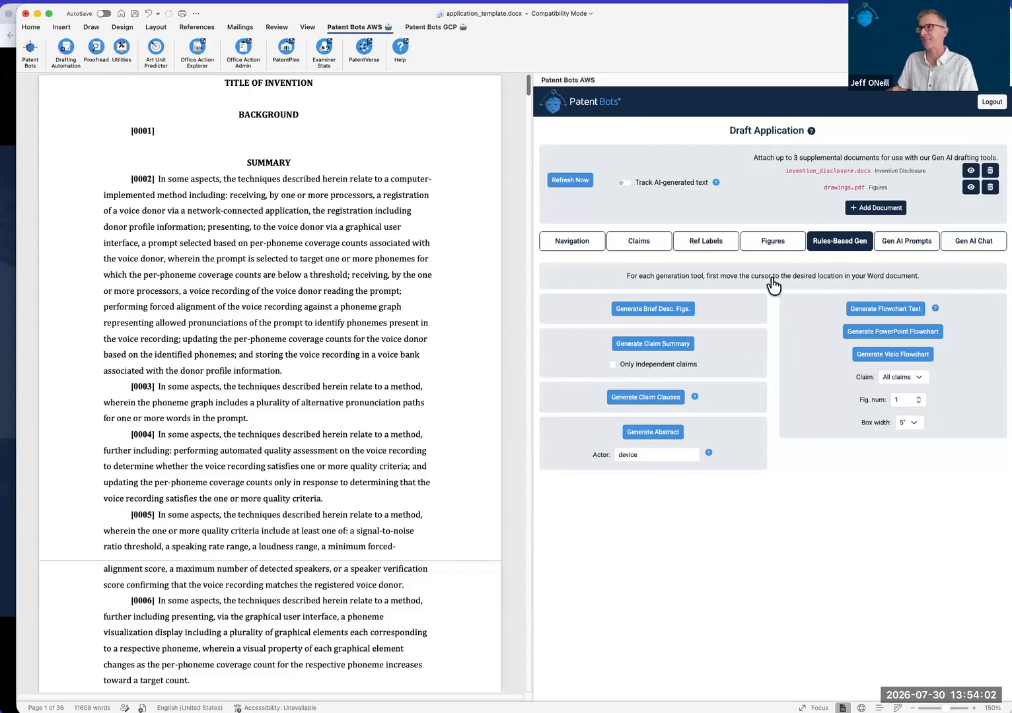
- Read the chat's recommended next steps for the remaining sections and show the list of Gen AI prompts
click(974, 244)
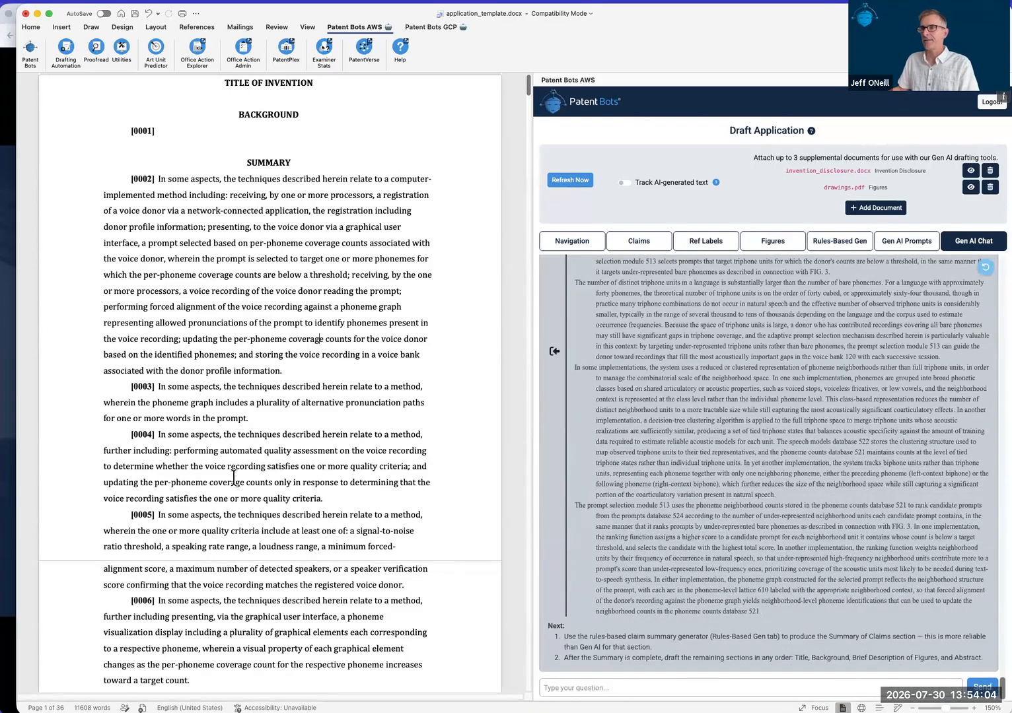
click(229, 466)
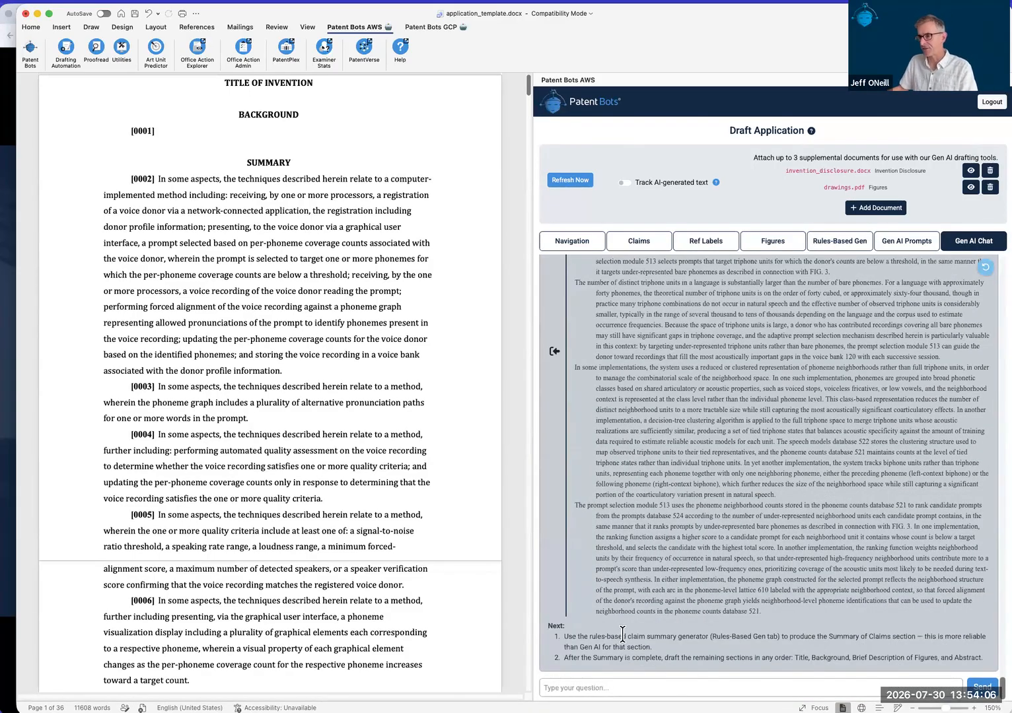
drag(673, 645, 718, 640)
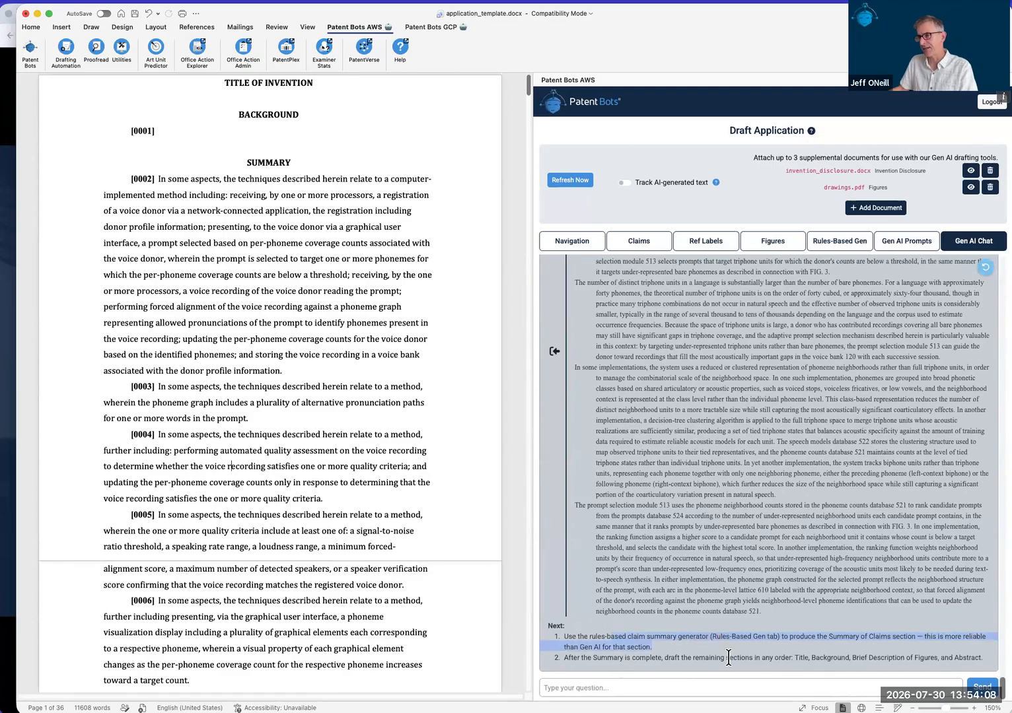
drag(780, 658, 967, 654)
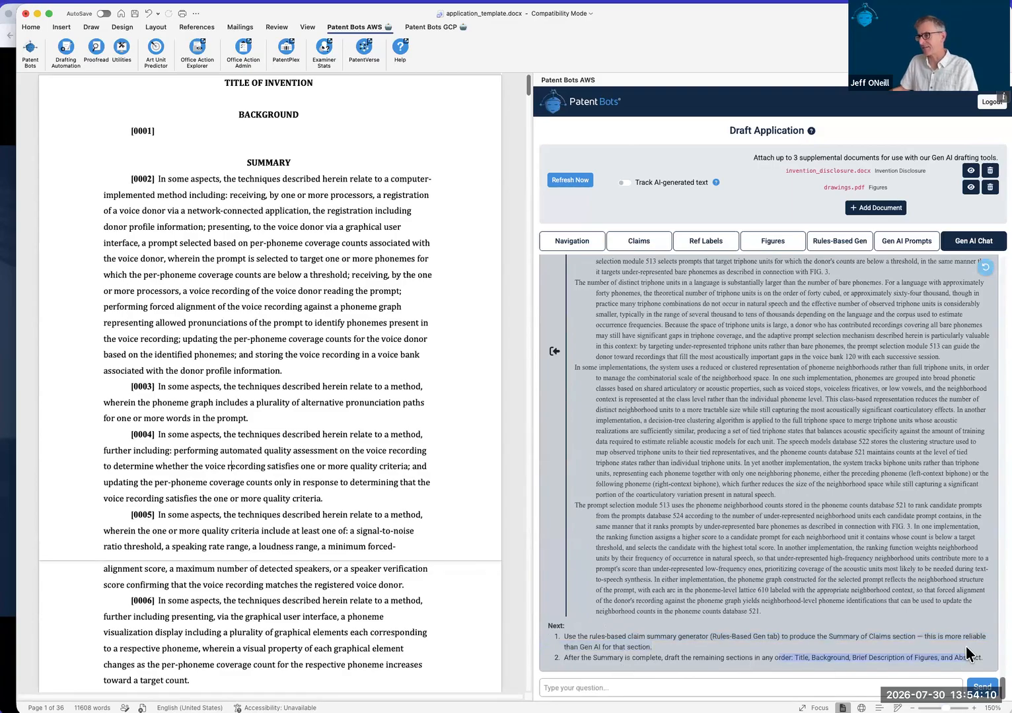
click(893, 242)
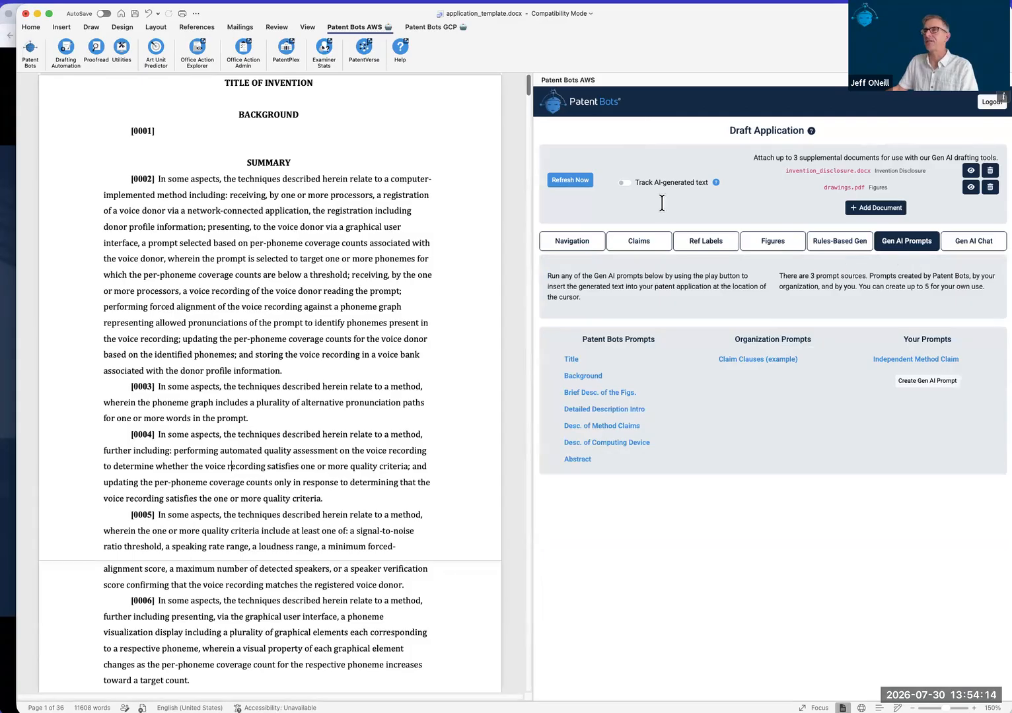
- Replace the TITLE OF INVENTION placeholder with a title generated by the Patent Bots Title prompt
triple_click(290, 83)
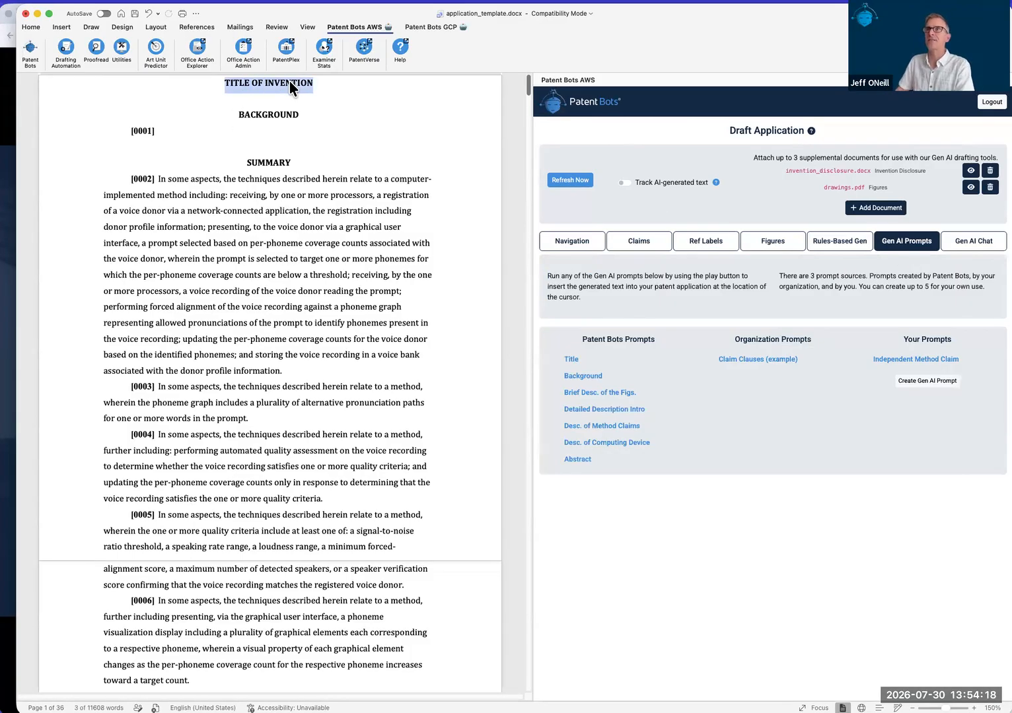
key(BackSpace)
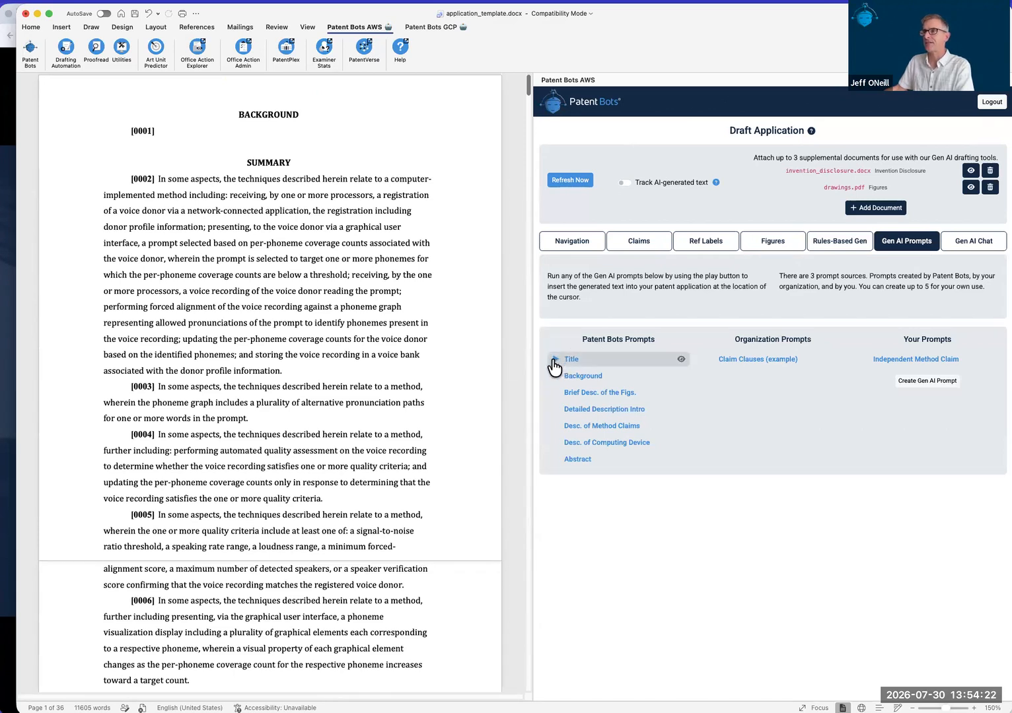
click(554, 361)
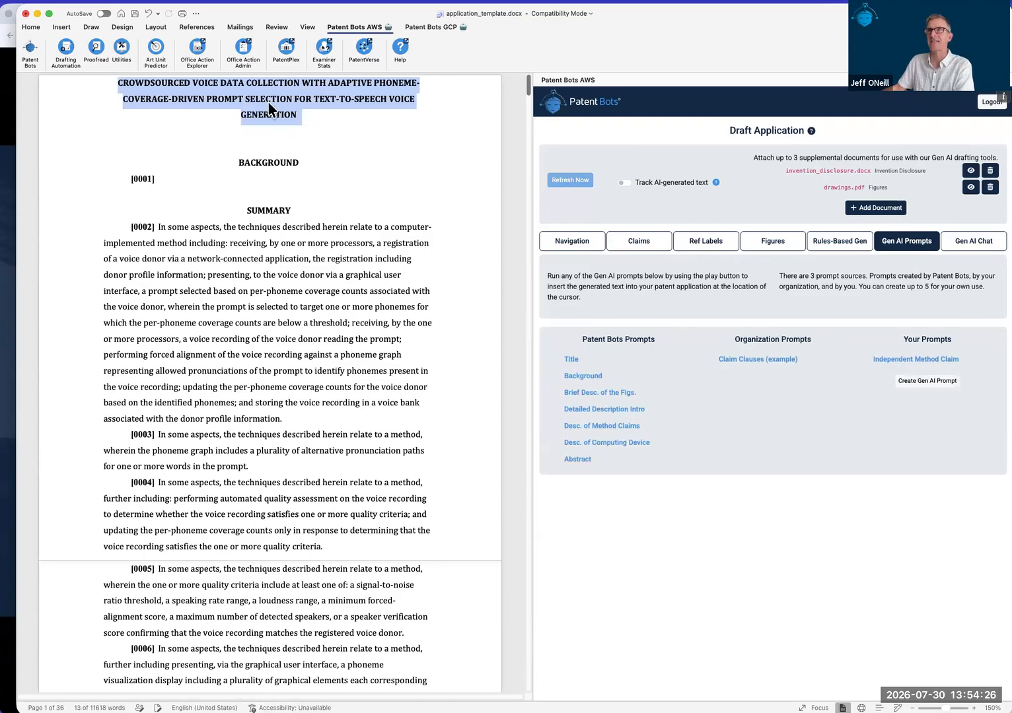
- Generate the background text at paragraph [0001] under the BACKGROUND heading with the Patent Bots Background prompt
click(178, 174)
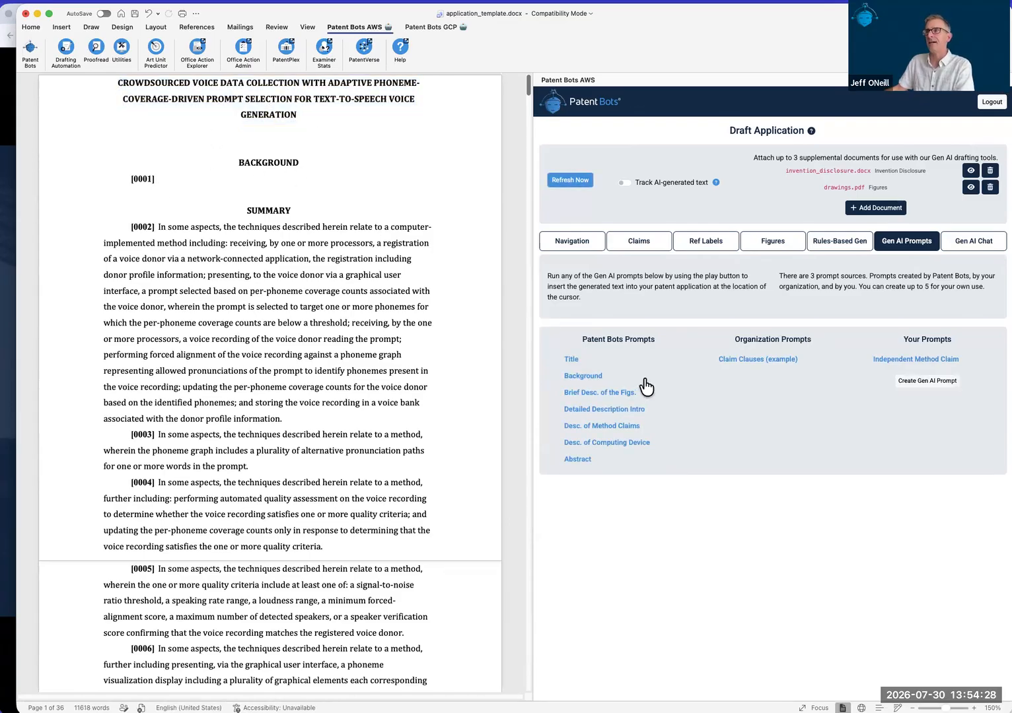
mouse_move(584, 382)
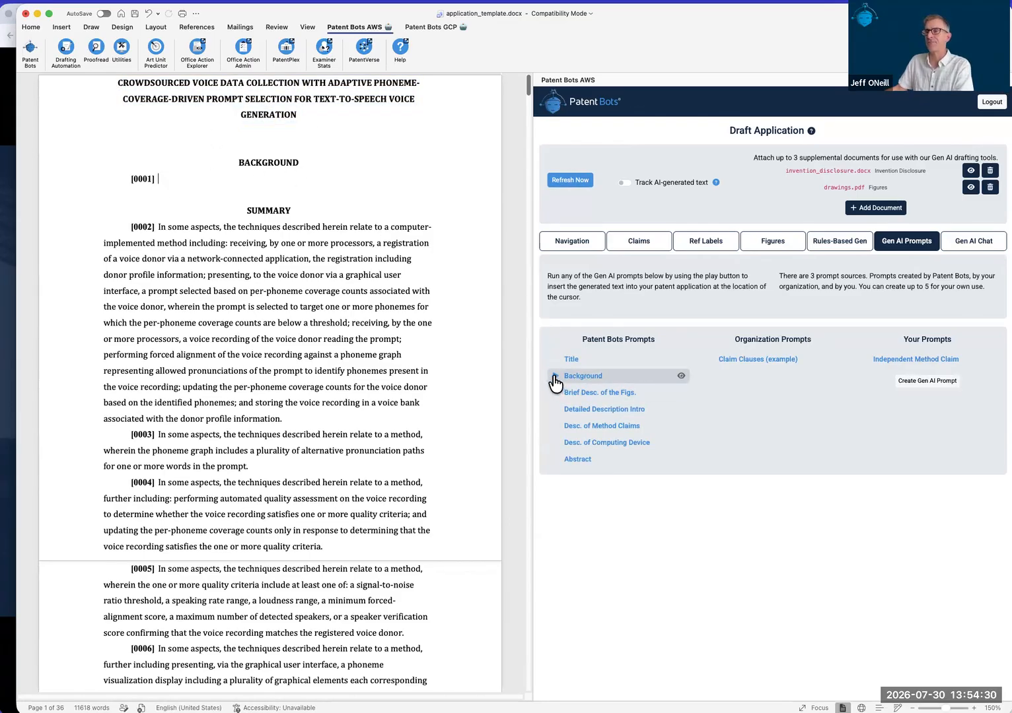
click(554, 377)
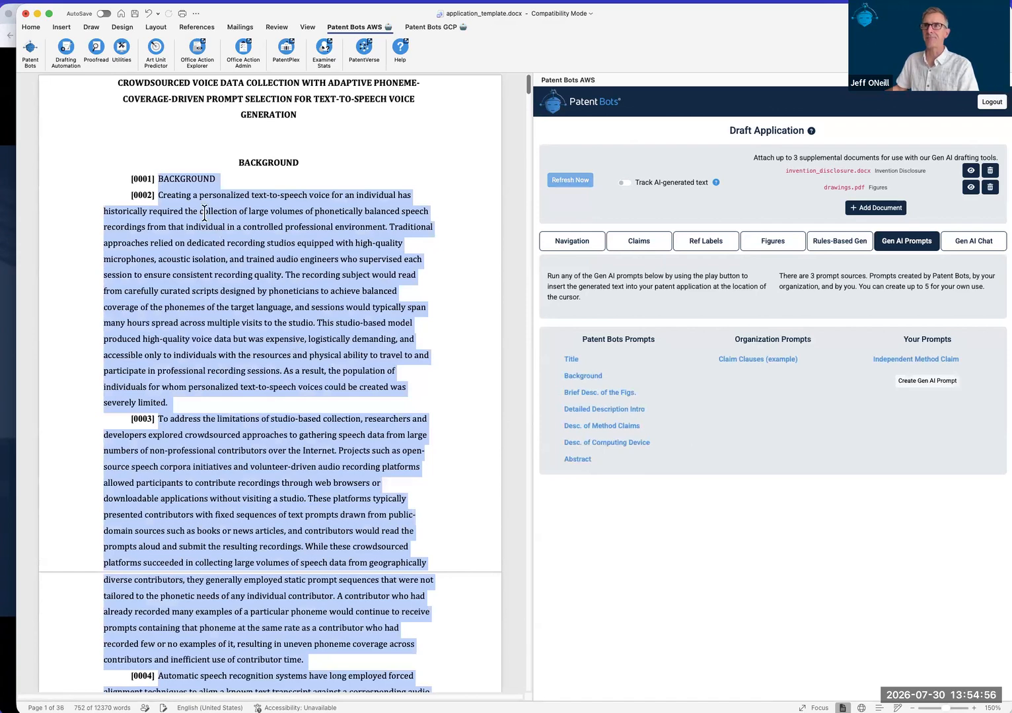
- Clean up the generated background by deleting its duplicate BACKGROUND line and the empty paragraph [0006] before the SUMMARY heading
triple_click(180, 176)
key(Delete)
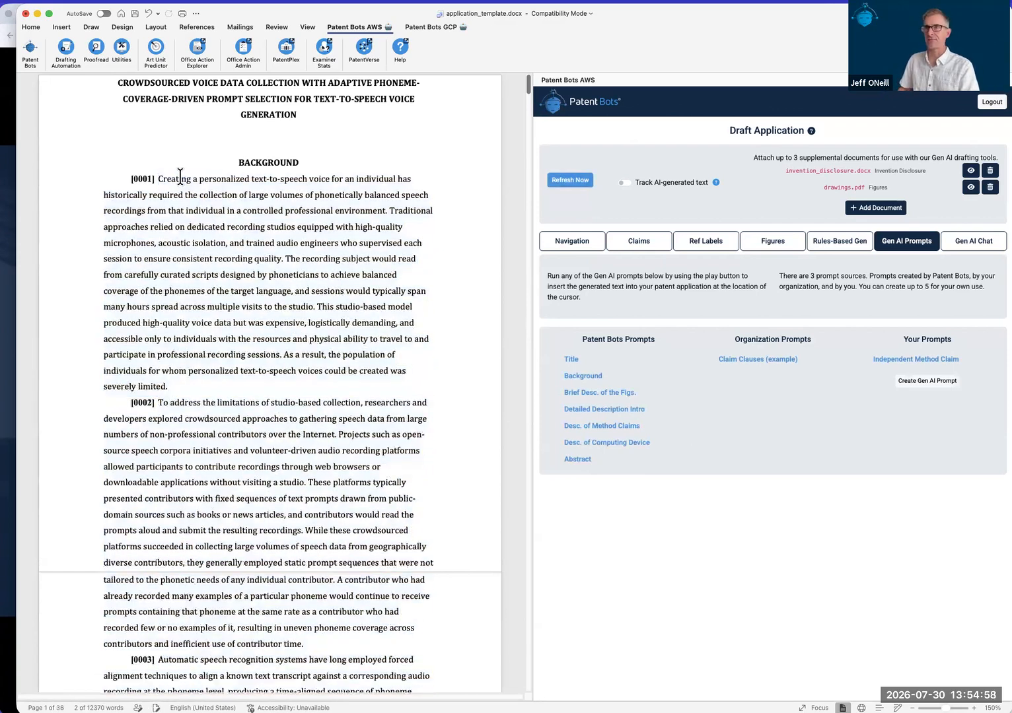
scroll(219, 303, down, 5)
scroll(219, 308, down, 20)
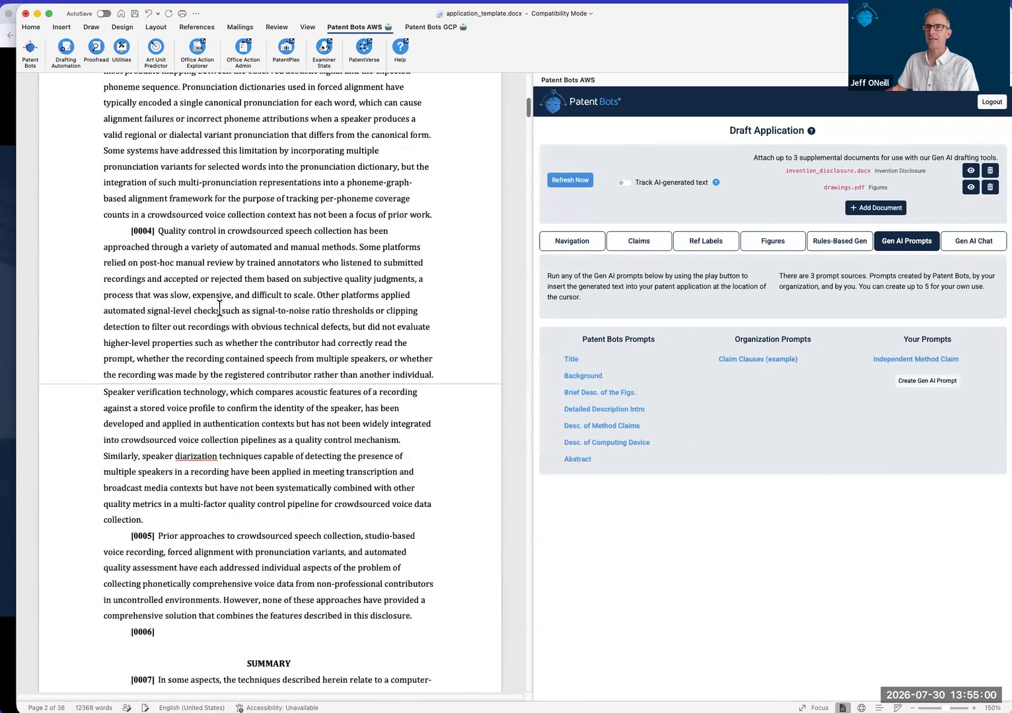
click(427, 351)
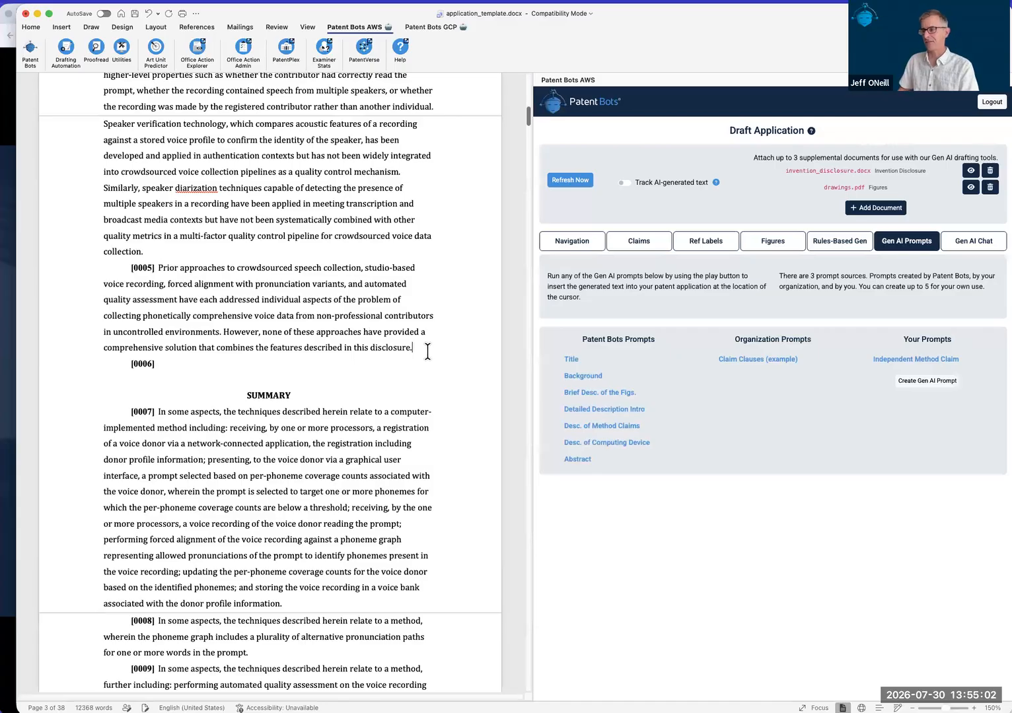
key(Delete)
- Delete the empty paragraph [0026] at the end of the Summary, before BRIEF DESCRIPTION OF THE FIGURES
scroll(397, 350, down, 15)
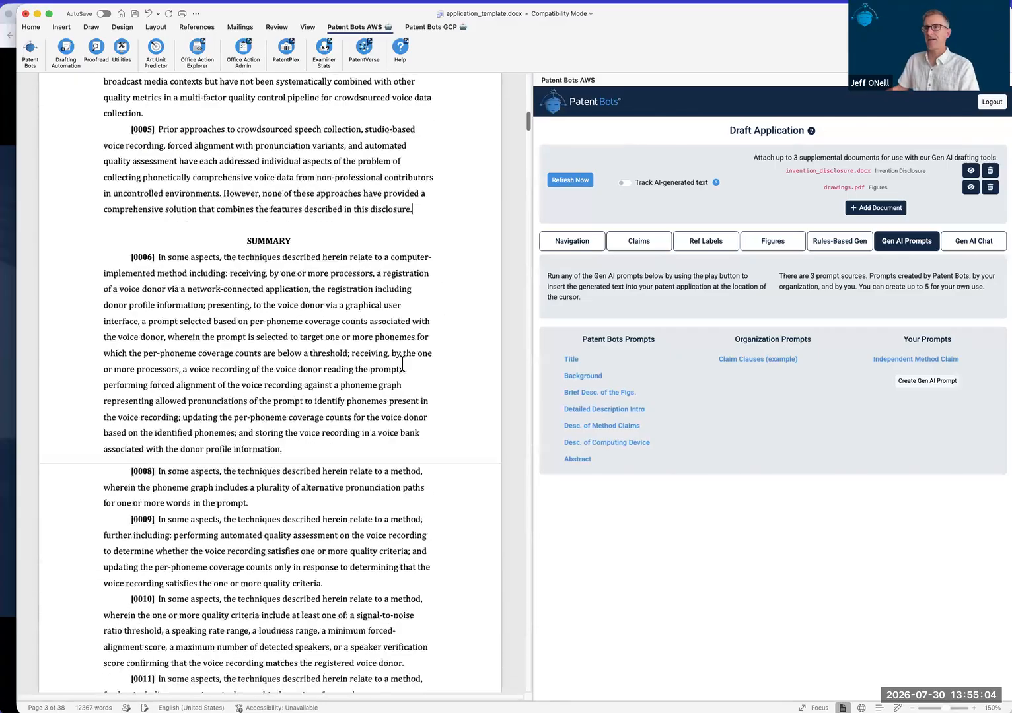
scroll(328, 351, down, 20)
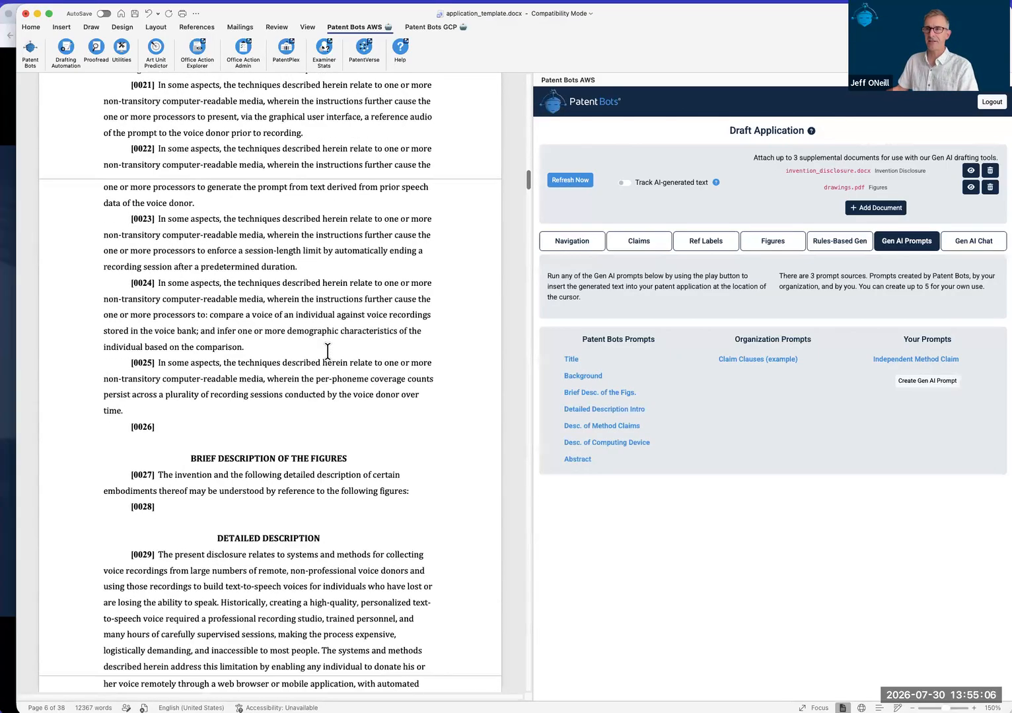
click(205, 328)
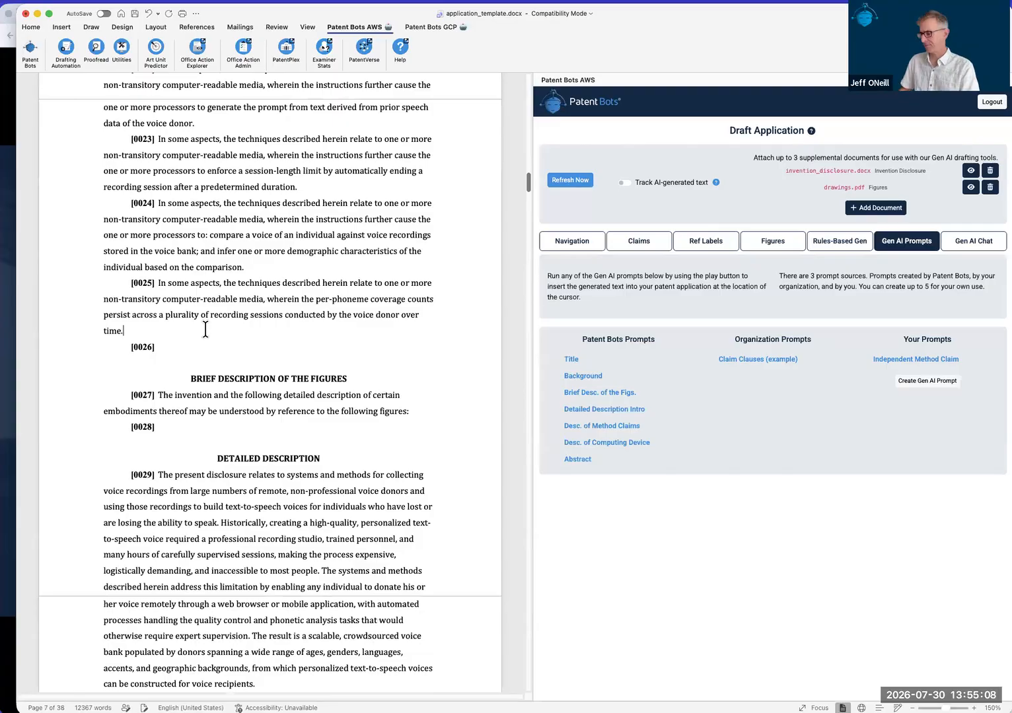
key(Delete)
- Generate the figure descriptions at paragraph [0027] with the Brief Desc. of the Figs. prompt and look through them
click(186, 410)
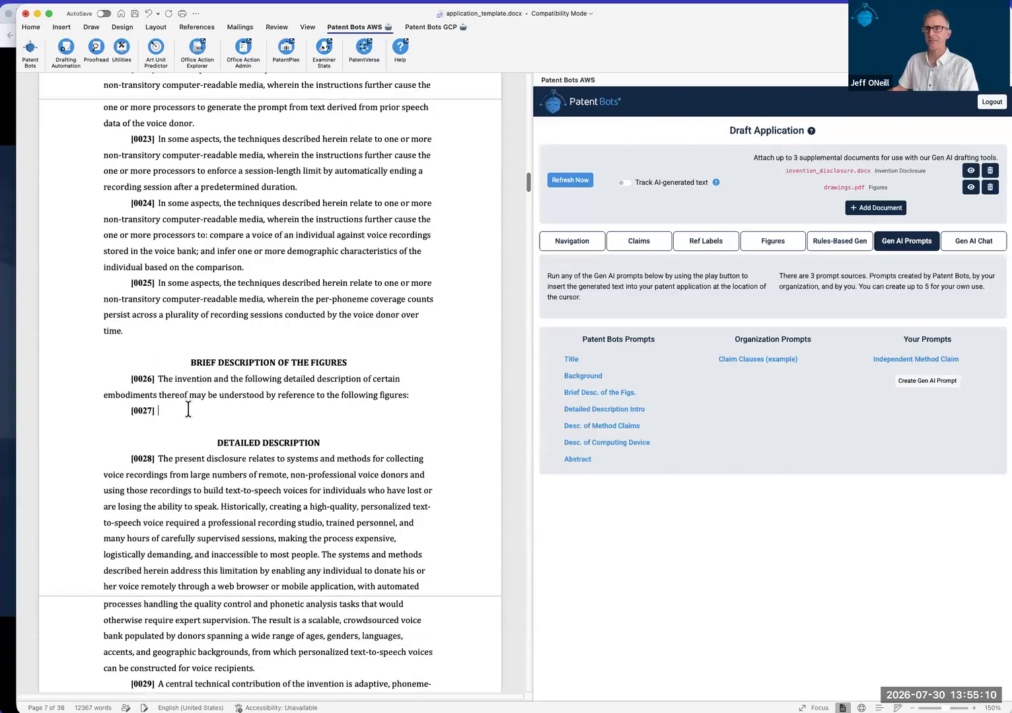
mouse_move(605, 396)
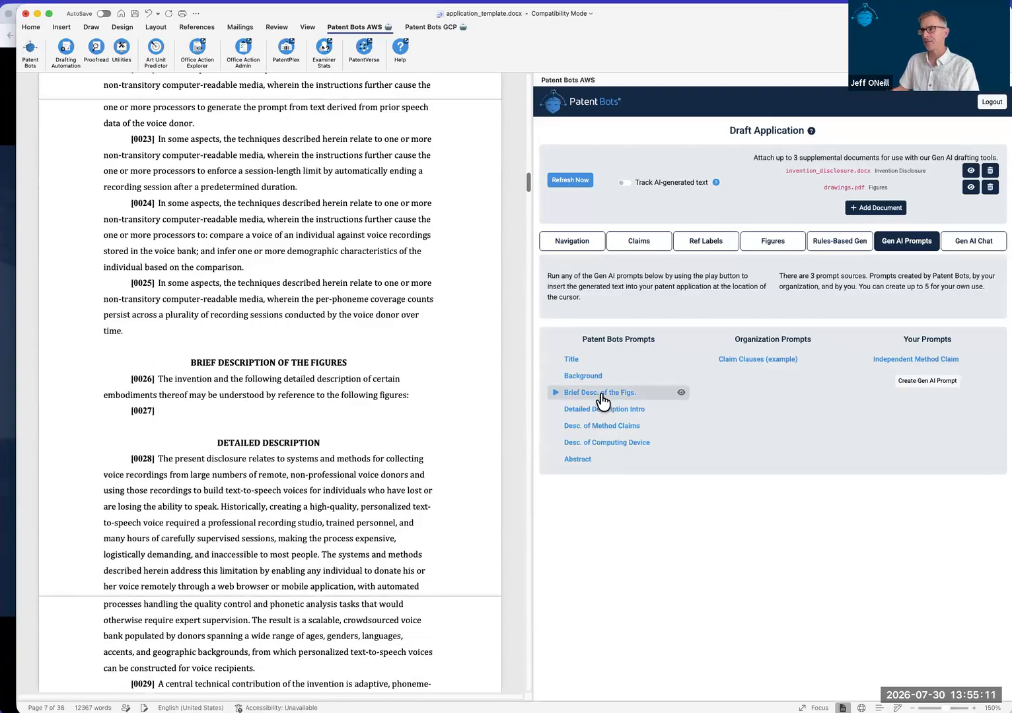
click(556, 399)
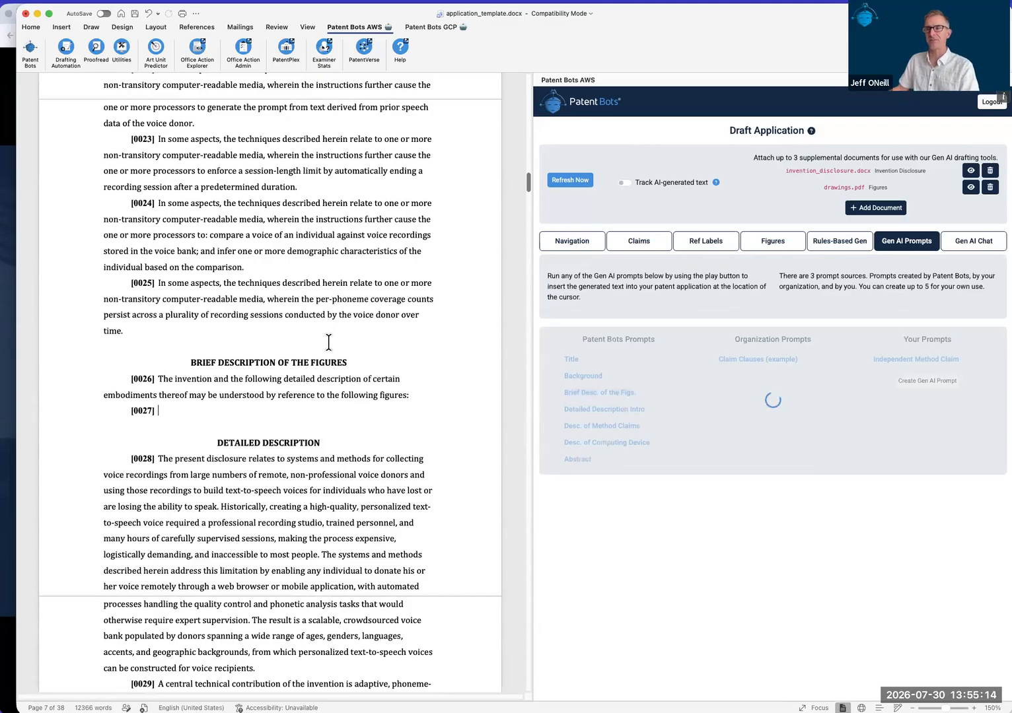
scroll(328, 344, down, 2)
scroll(328, 344, down, 5)
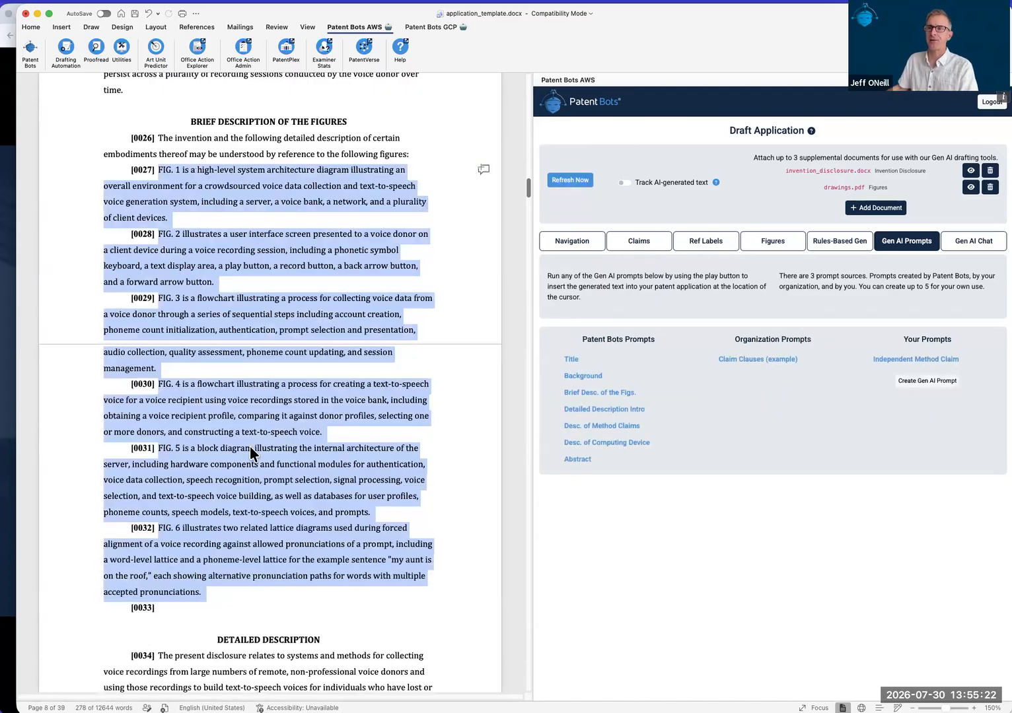
- Generate the abstract under the ABSTRACT heading at the end of the document with the Abstract prompt
scroll(253, 515, down, 4)
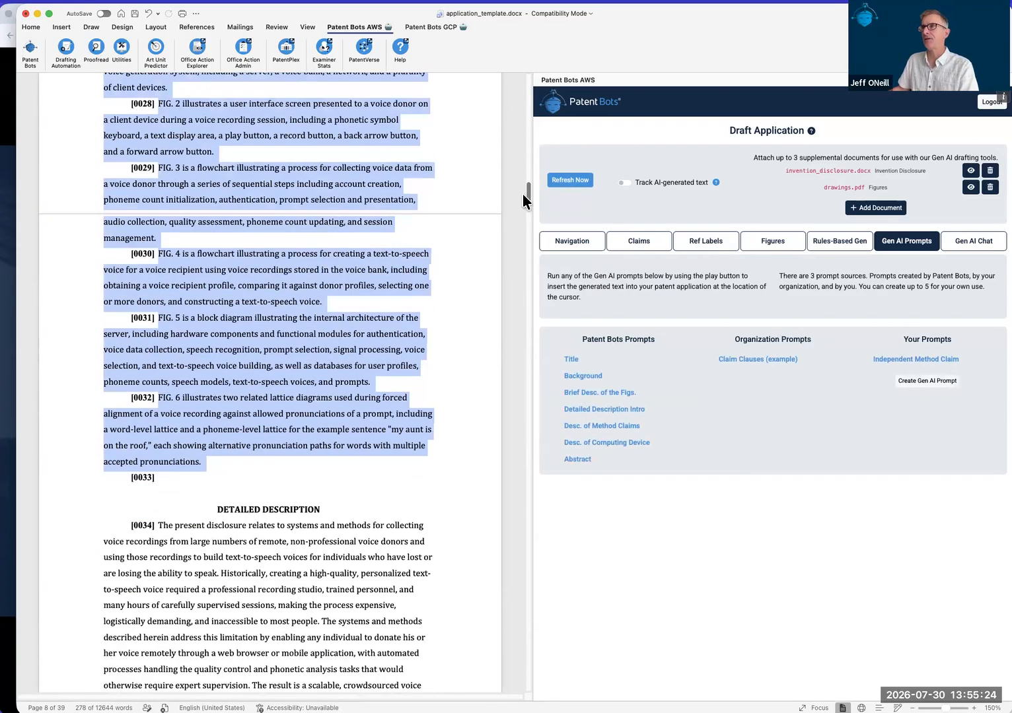
drag(527, 189, 518, 700)
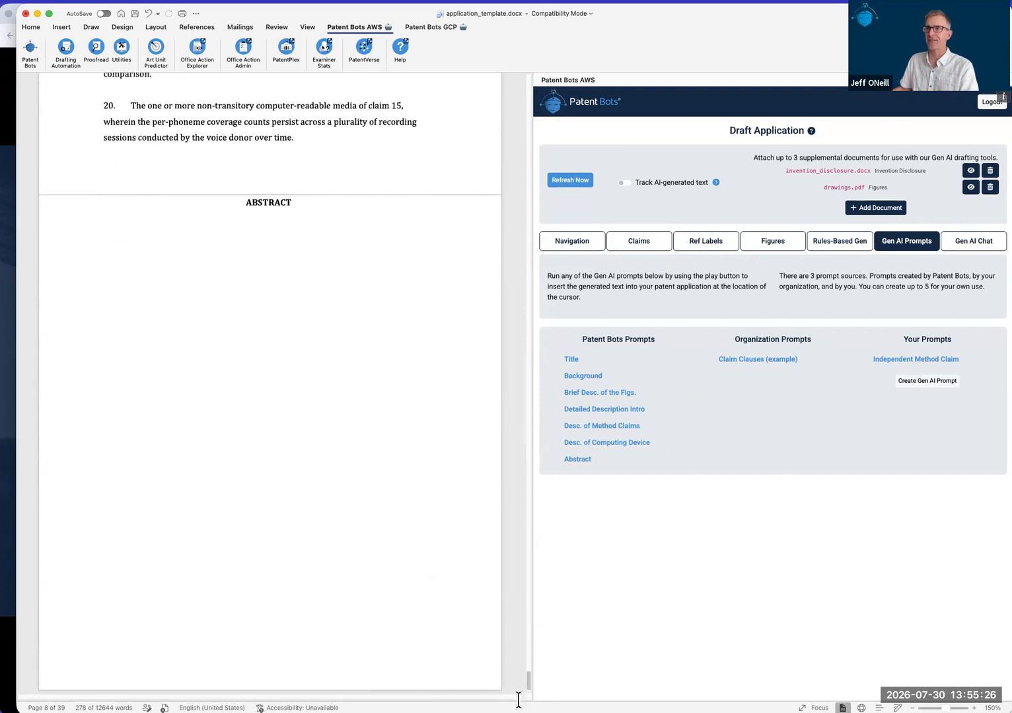
click(242, 229)
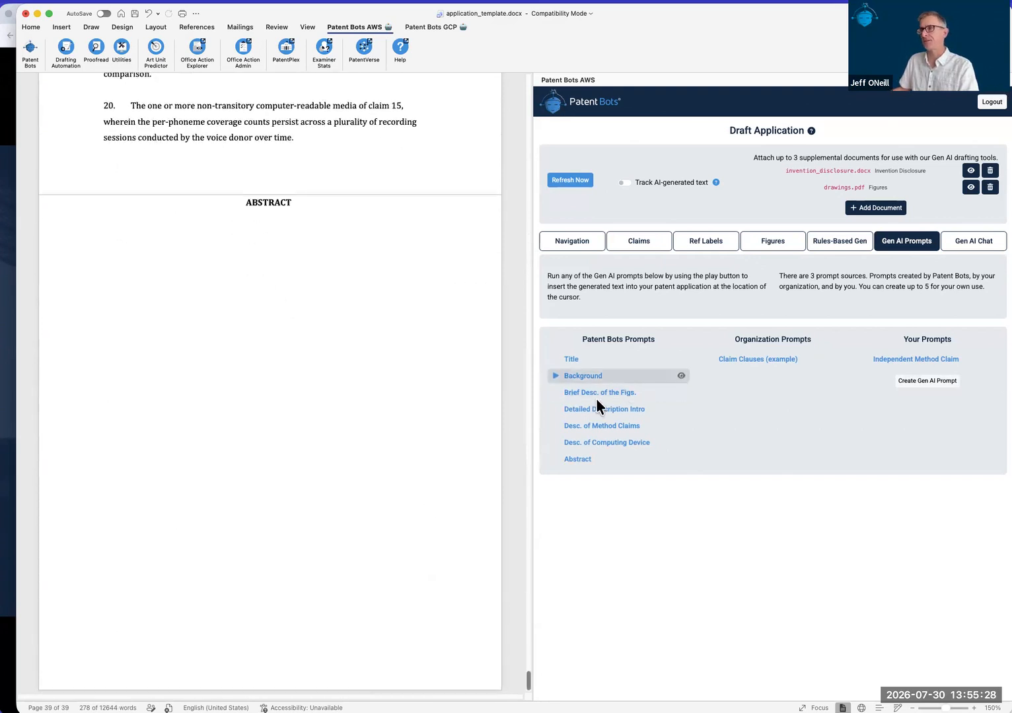
click(554, 459)
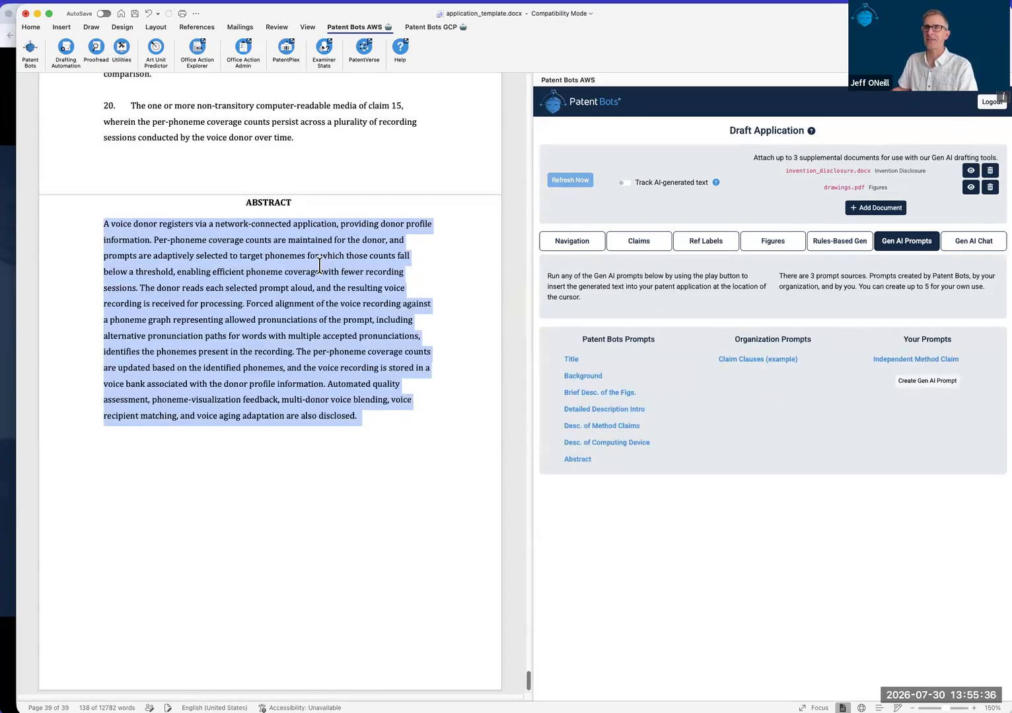
click(321, 256)
- Return to the AI chat, reread its remaining-sections recommendation and ask it "how are we doing now?"
click(973, 245)
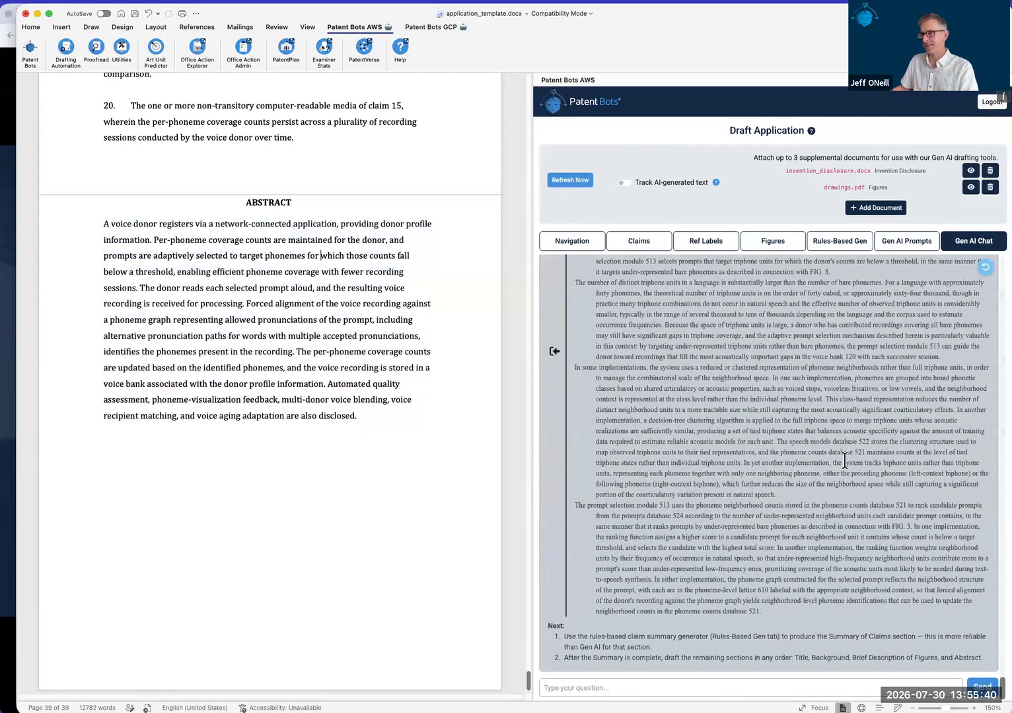
drag(760, 659, 952, 659)
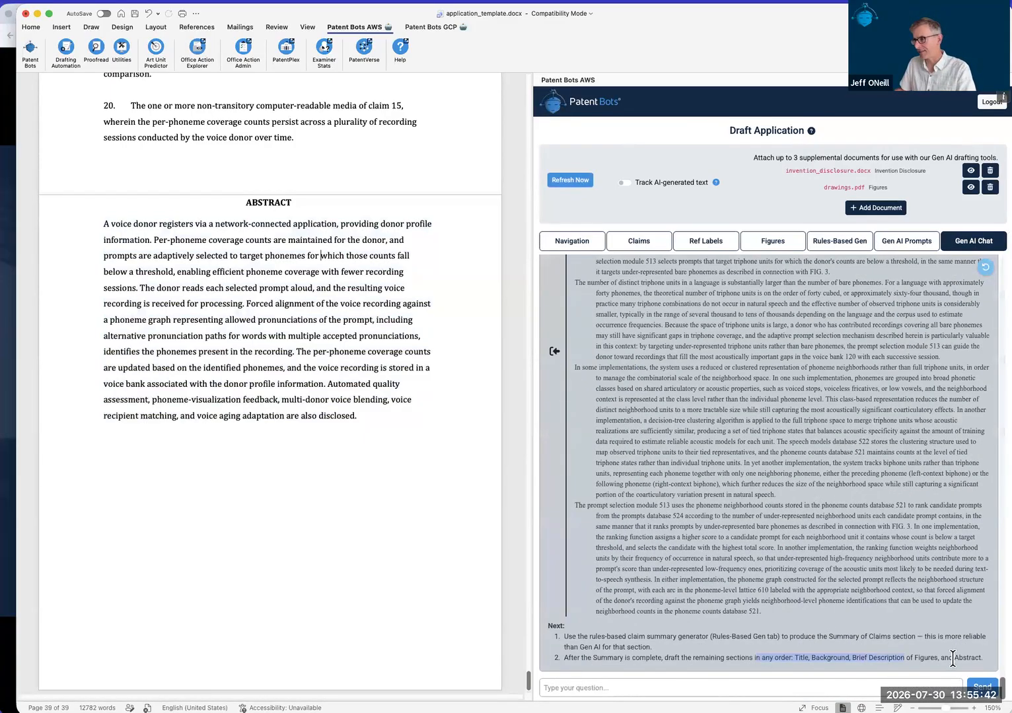
click(899, 637)
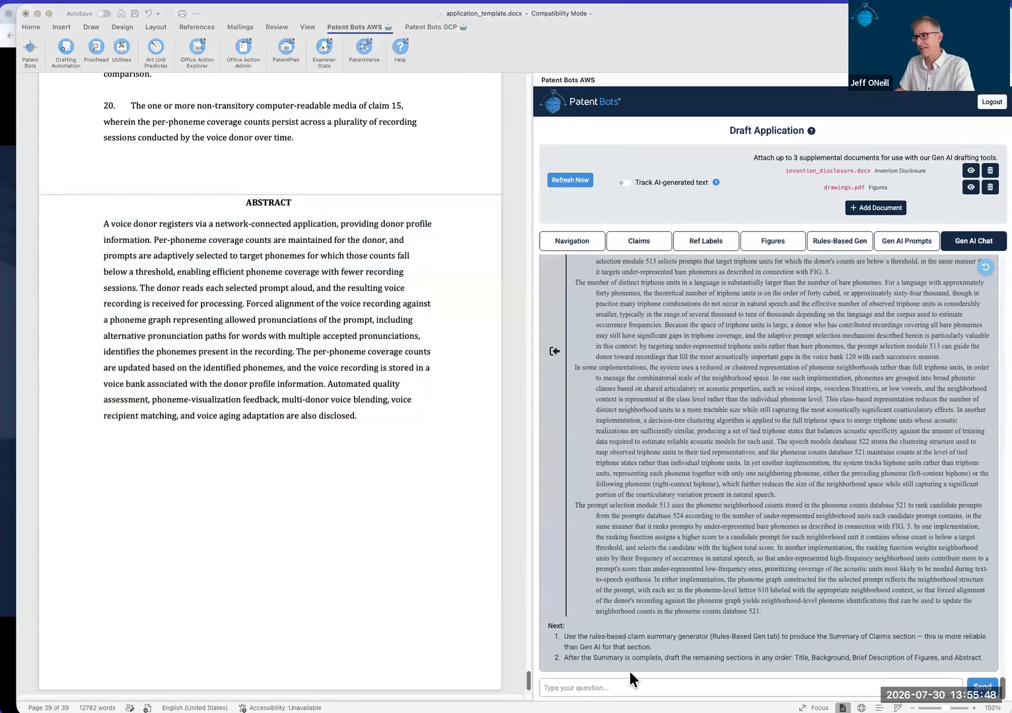
click(660, 687)
text(how are we doing now?)
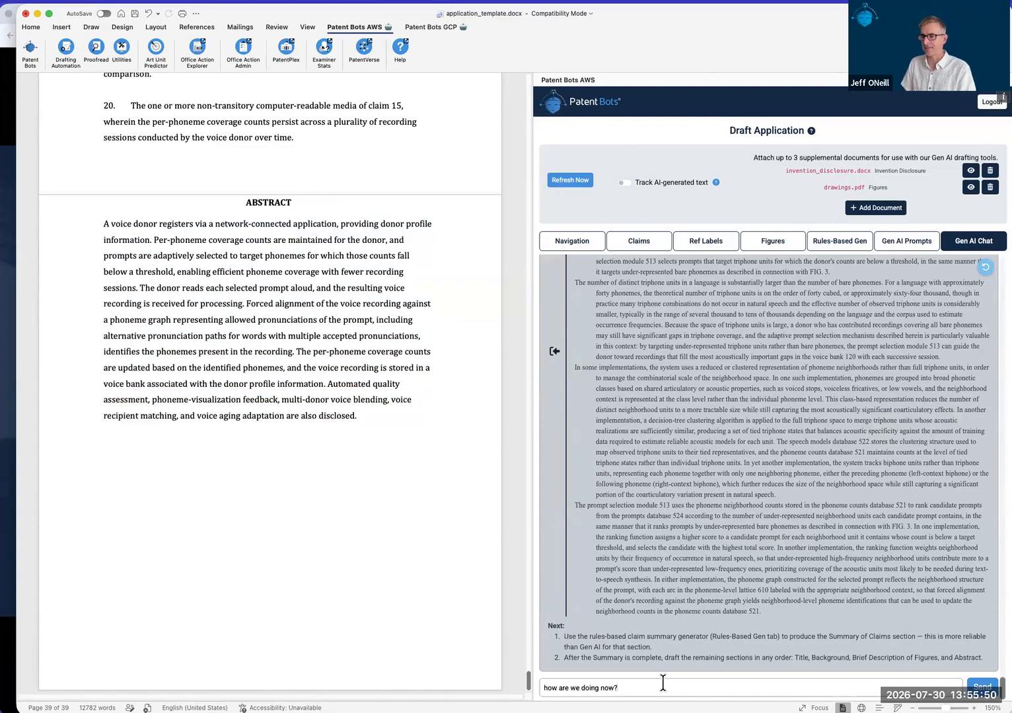
key(Return)
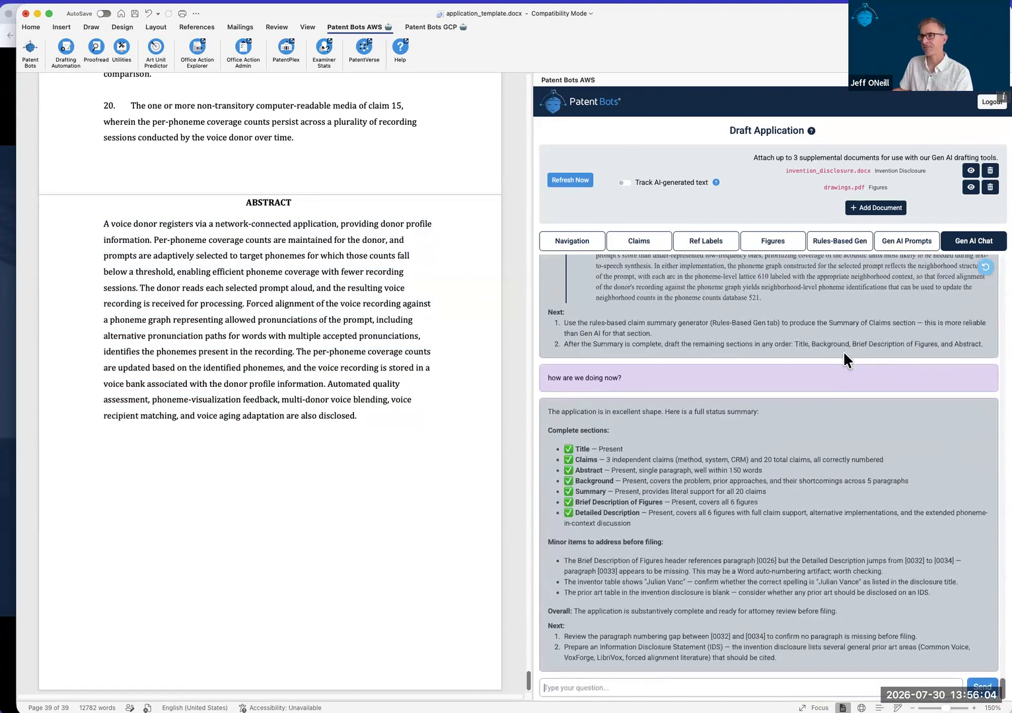
- Read the chat's status summary, covering the complete sections, the minor items before filing and the overall assessment
drag(546, 411, 759, 420)
drag(579, 449, 715, 526)
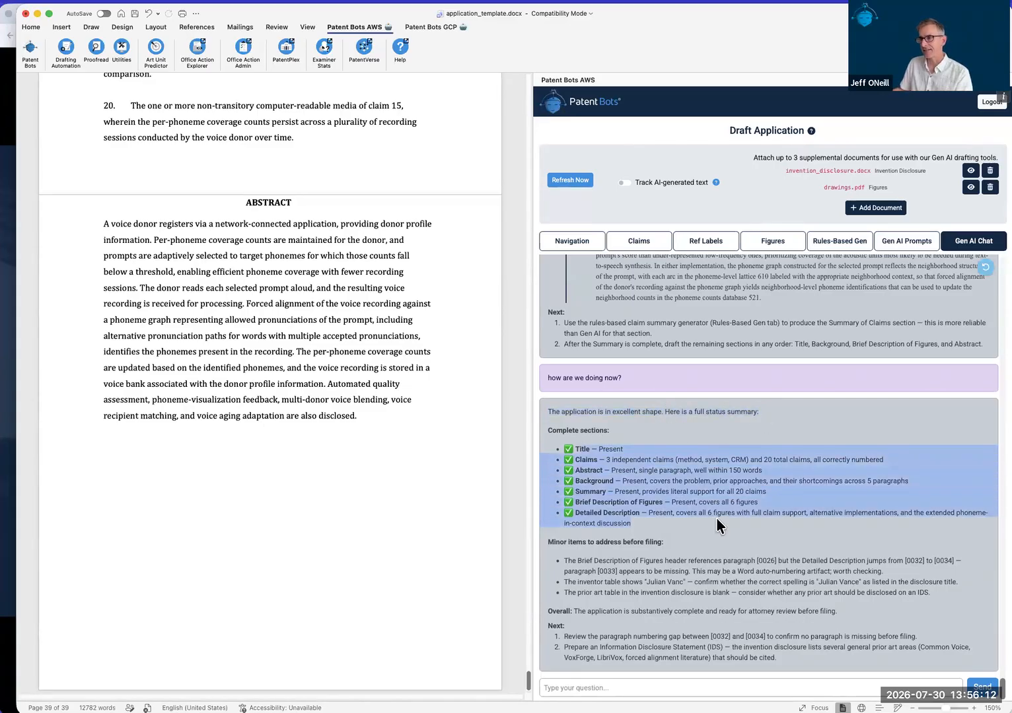
click(717, 524)
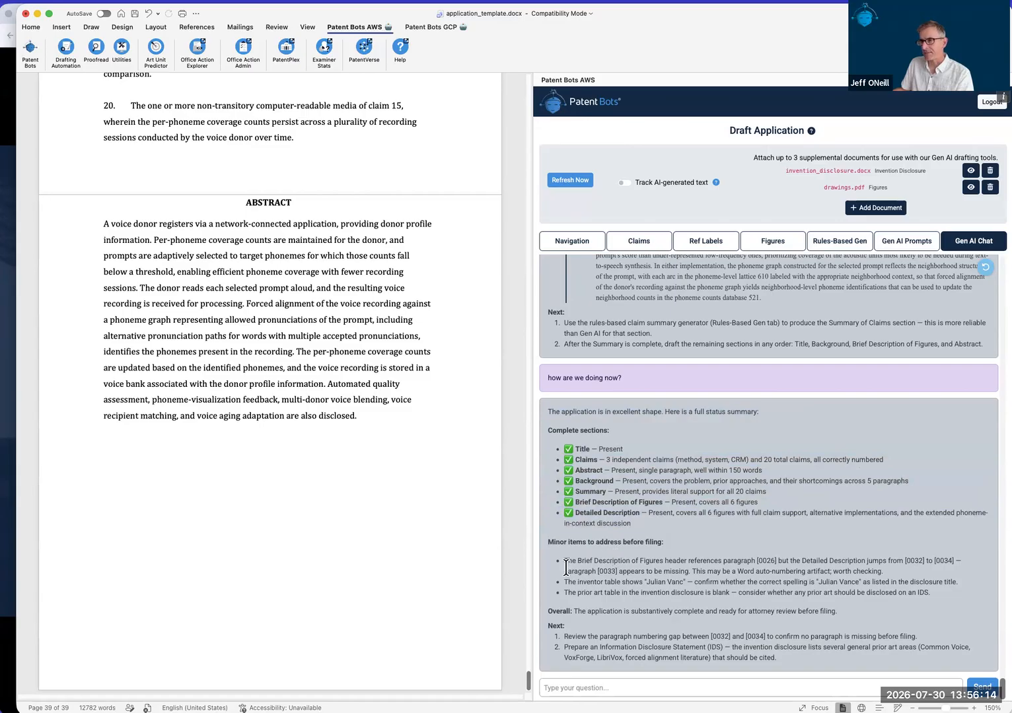
drag(566, 561, 944, 593)
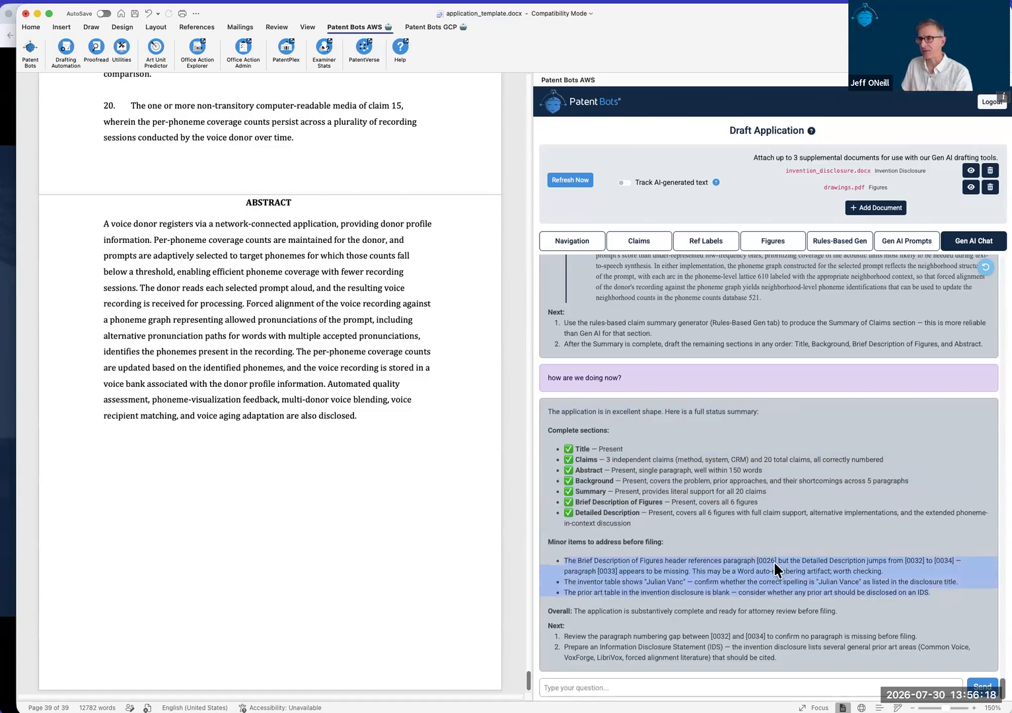
drag(573, 612, 858, 611)
click(738, 597)
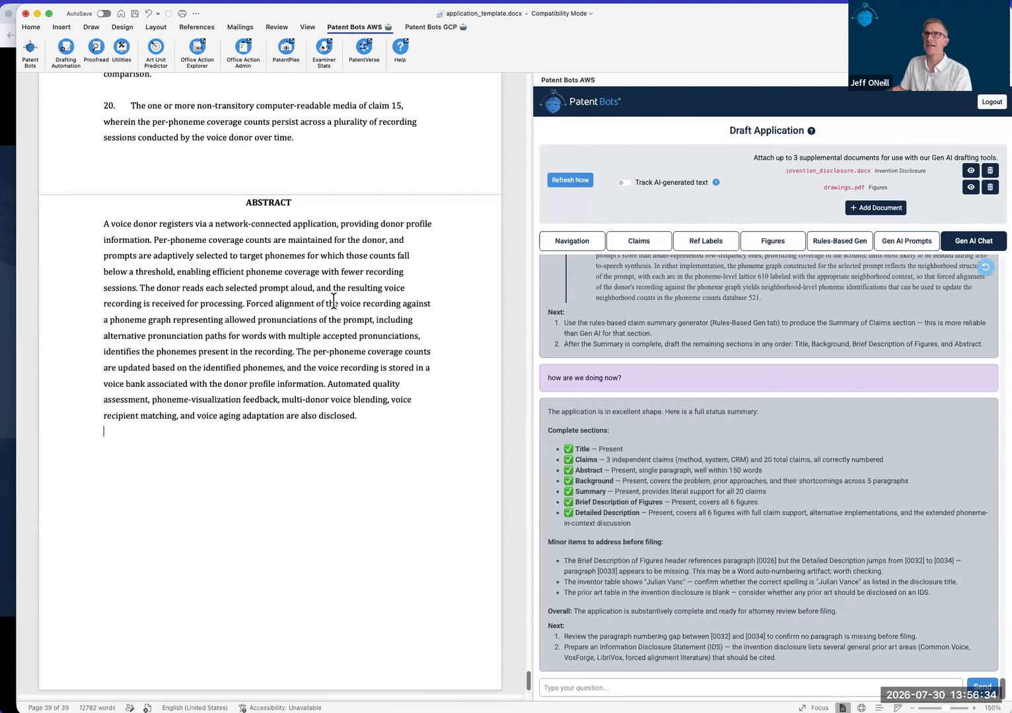
- Look back over the finished application from the abstract and last claims to the title and background on the first page
scroll(278, 263, up, 3)
scroll(284, 267, up, 5)
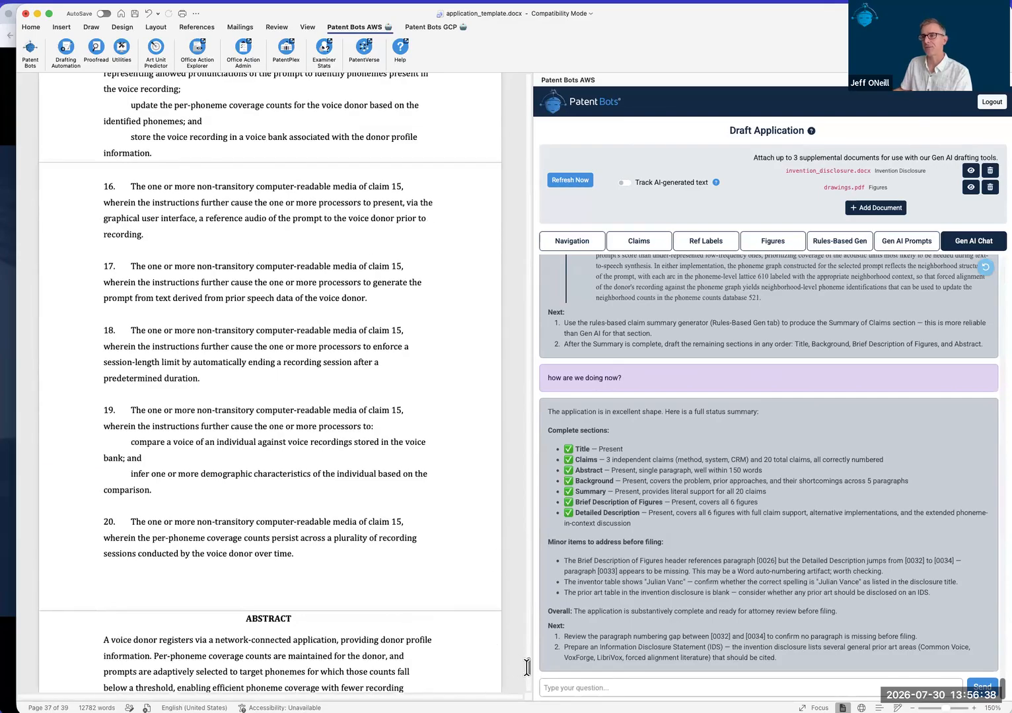
drag(528, 661, 505, 73)
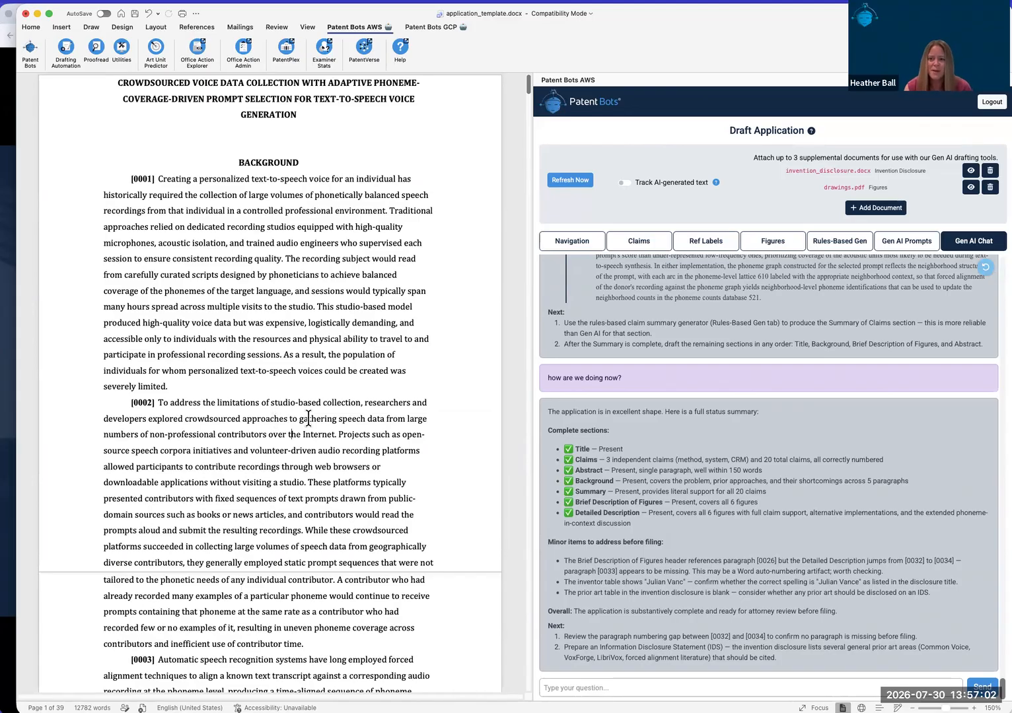
scroll(305, 422, down, 2)
scroll(308, 417, up, 2)
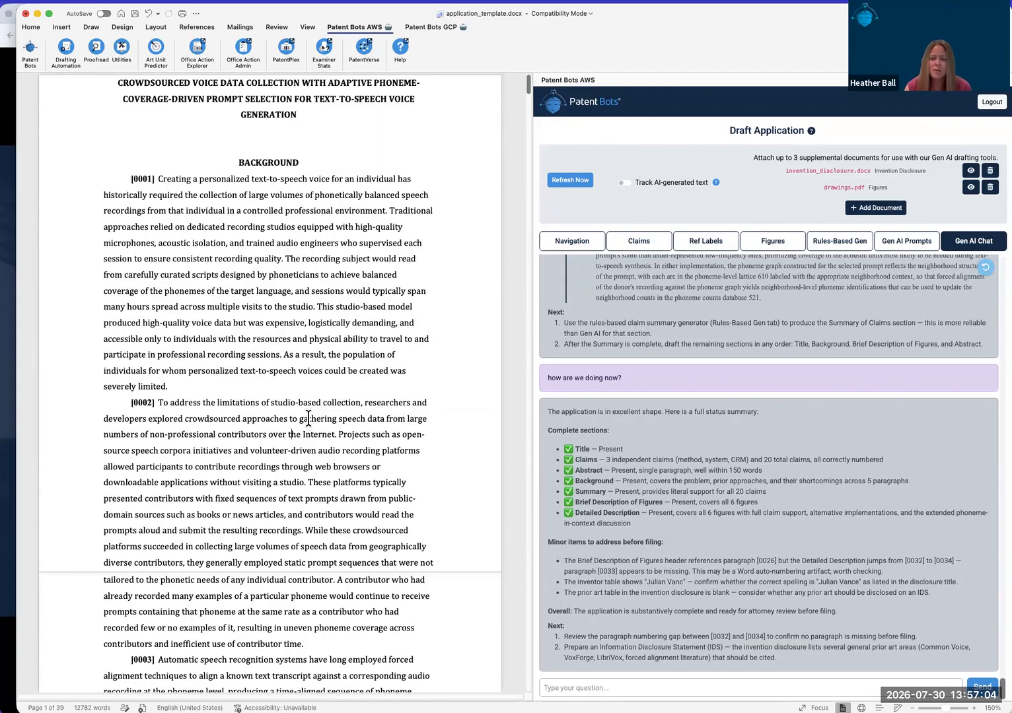
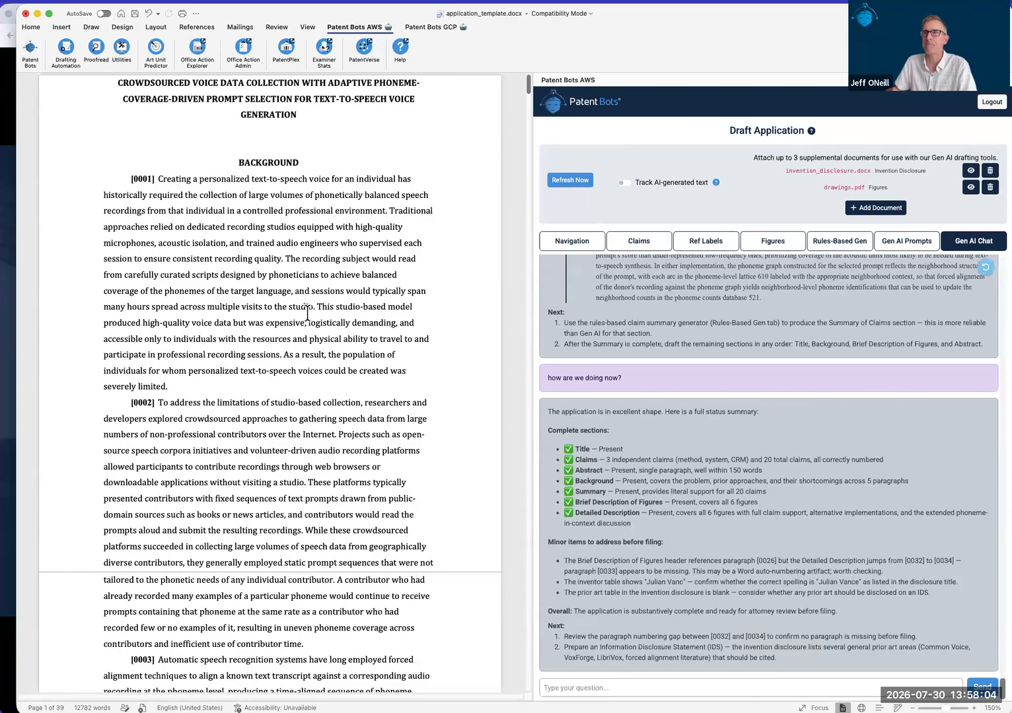
click(308, 312)
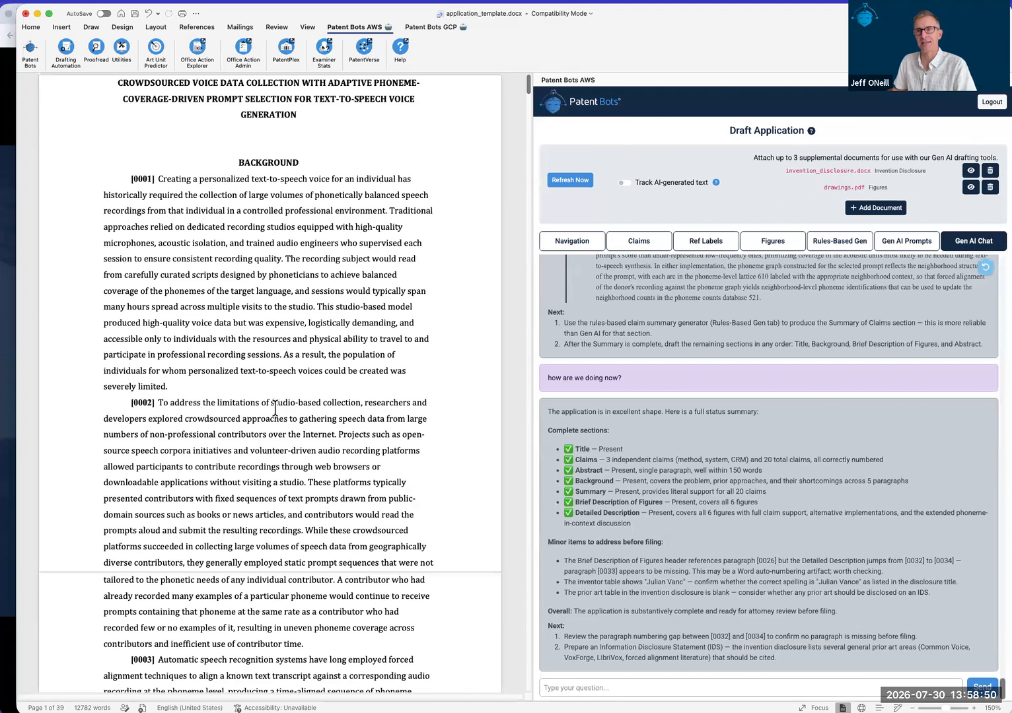
- Switch to Google Slides and present the Customization slide, briefly showing the Gen AI prompts list in Word for reference
click(9, 453)
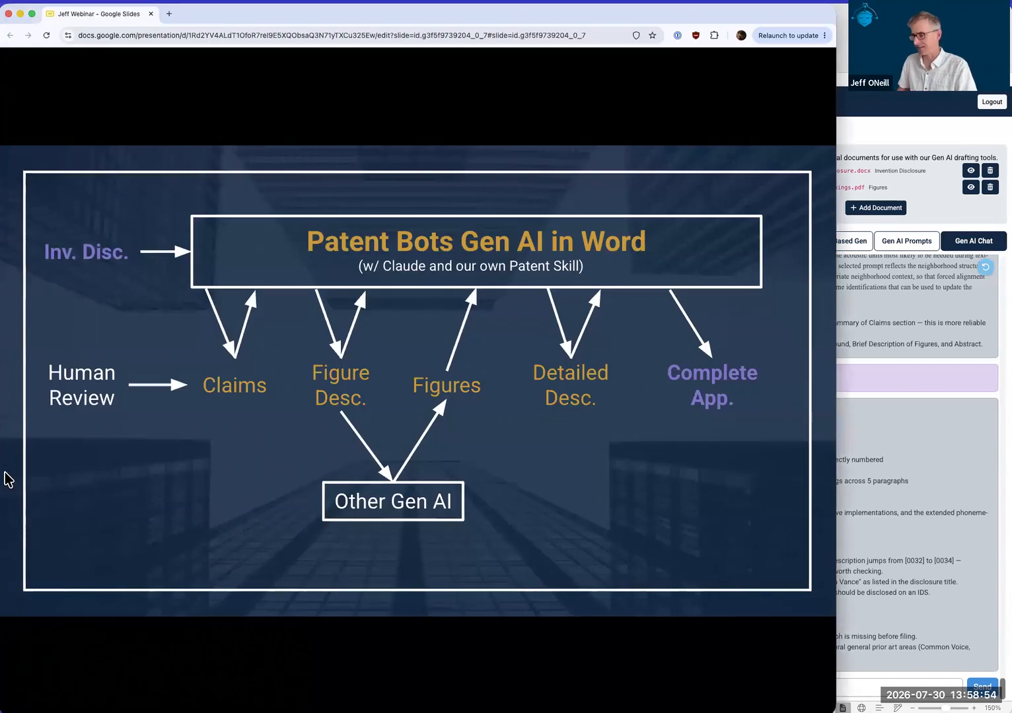
key(Right)
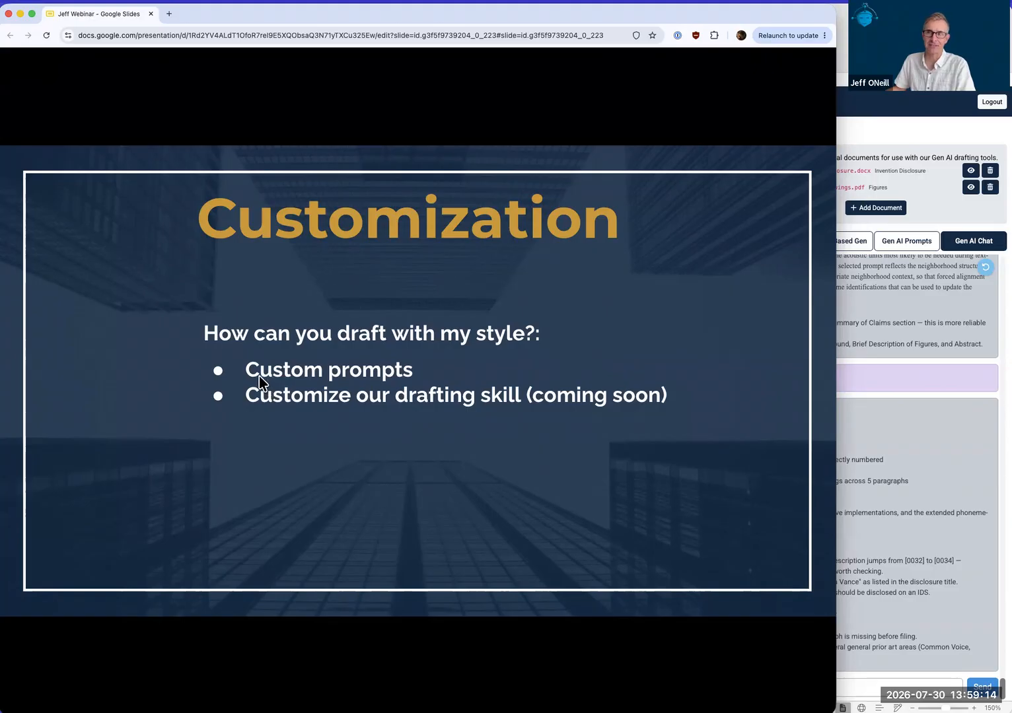
click(963, 321)
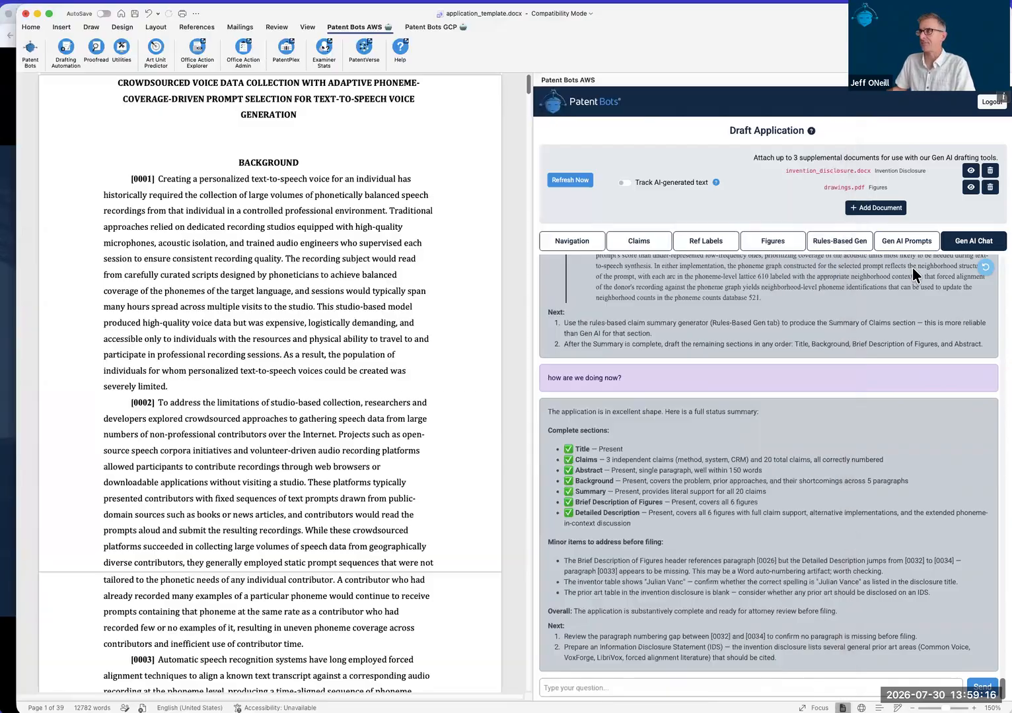
click(893, 239)
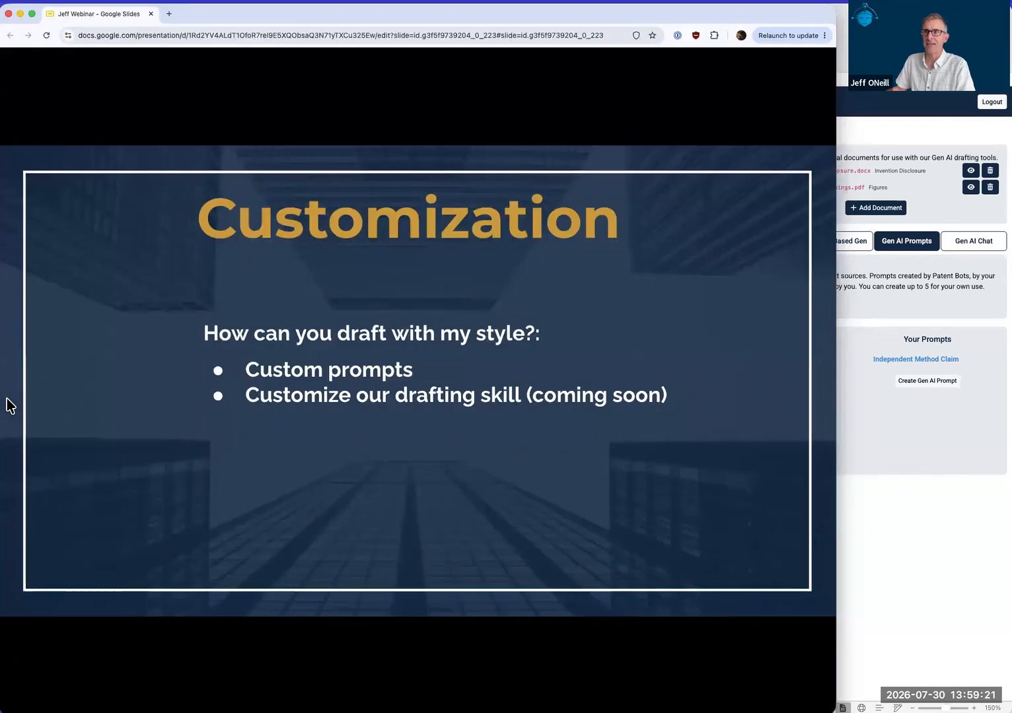
click(6, 404)
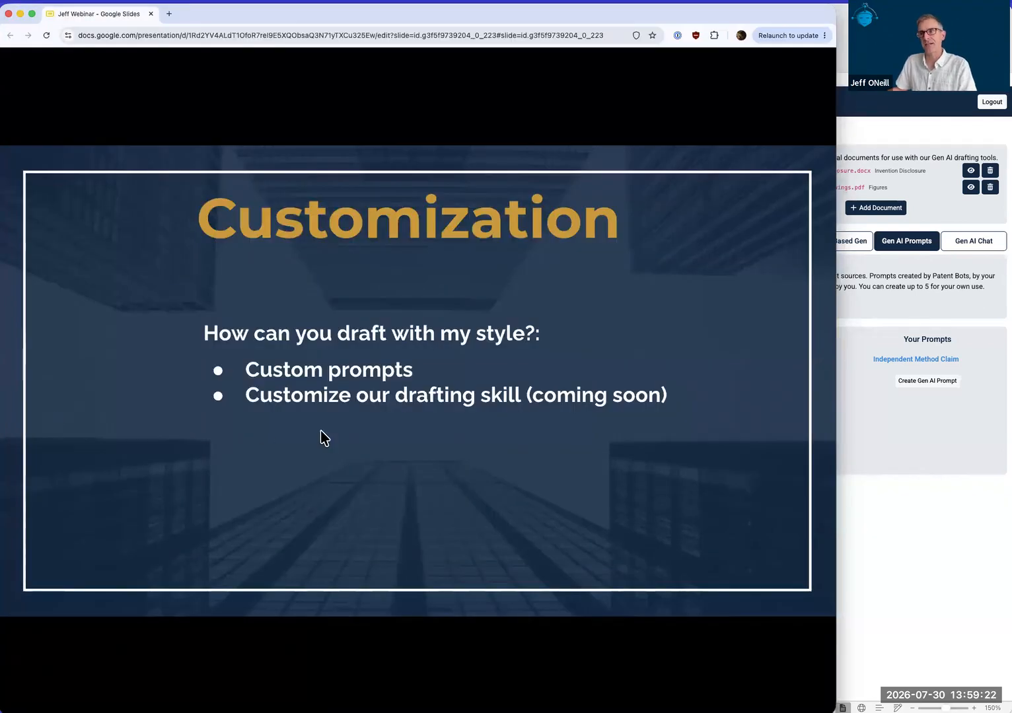